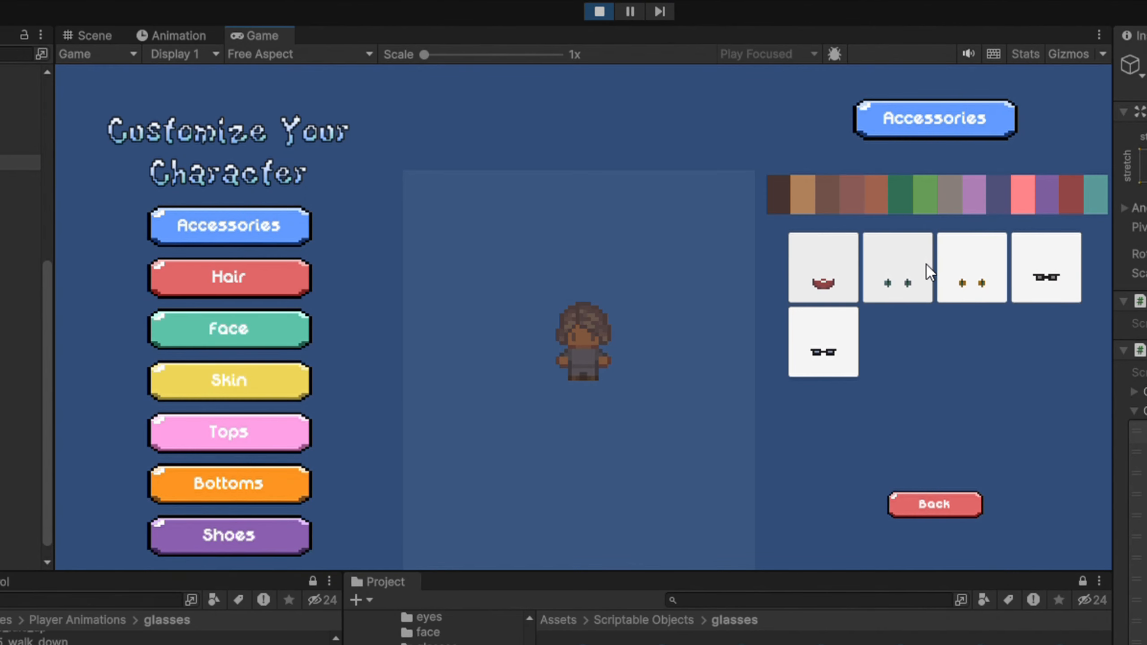
- Try accessories on the character in the running game: earrings, glasses tinted purple, and the purple pumpkin hat
left_click(927, 265)
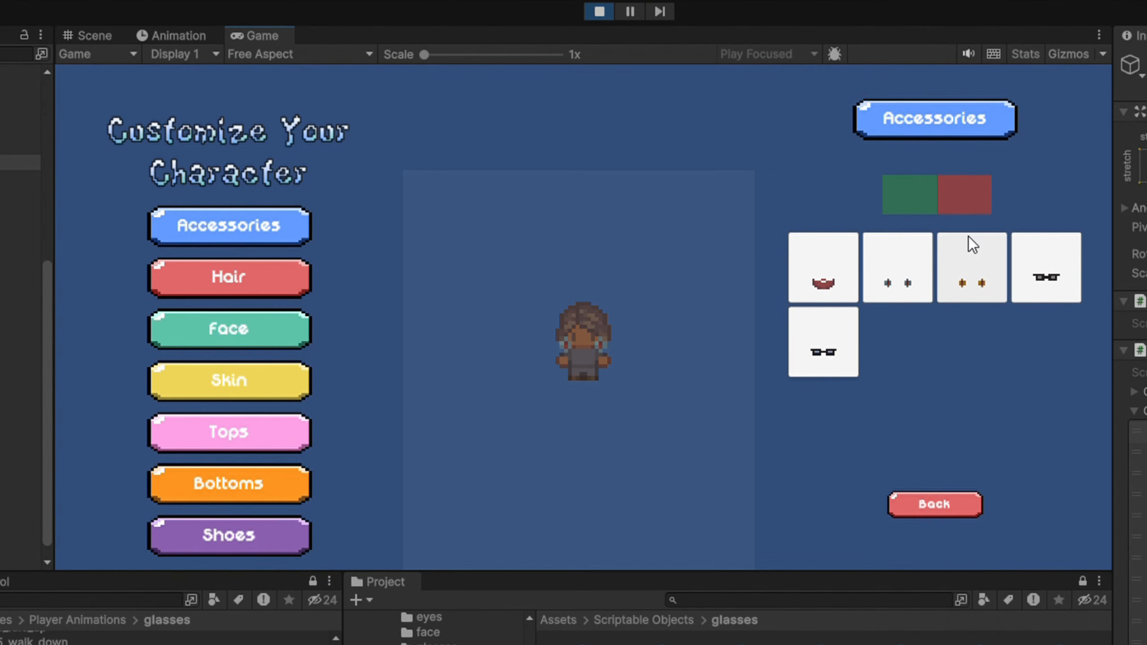
left_click(1055, 264)
left_click(1025, 190)
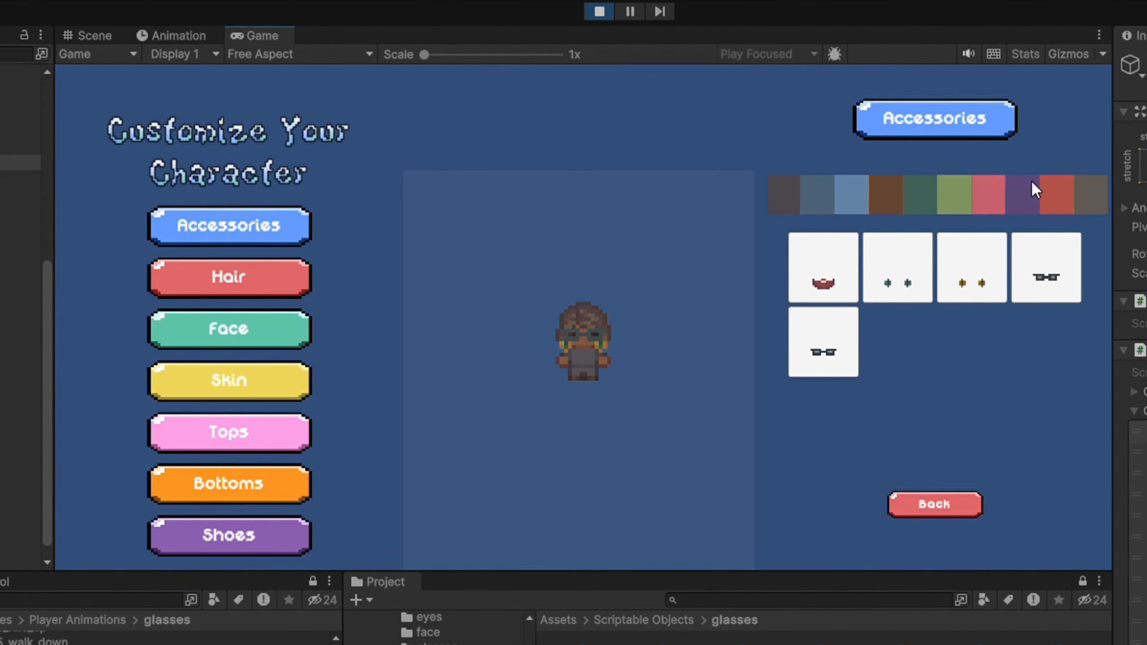
left_click(925, 485)
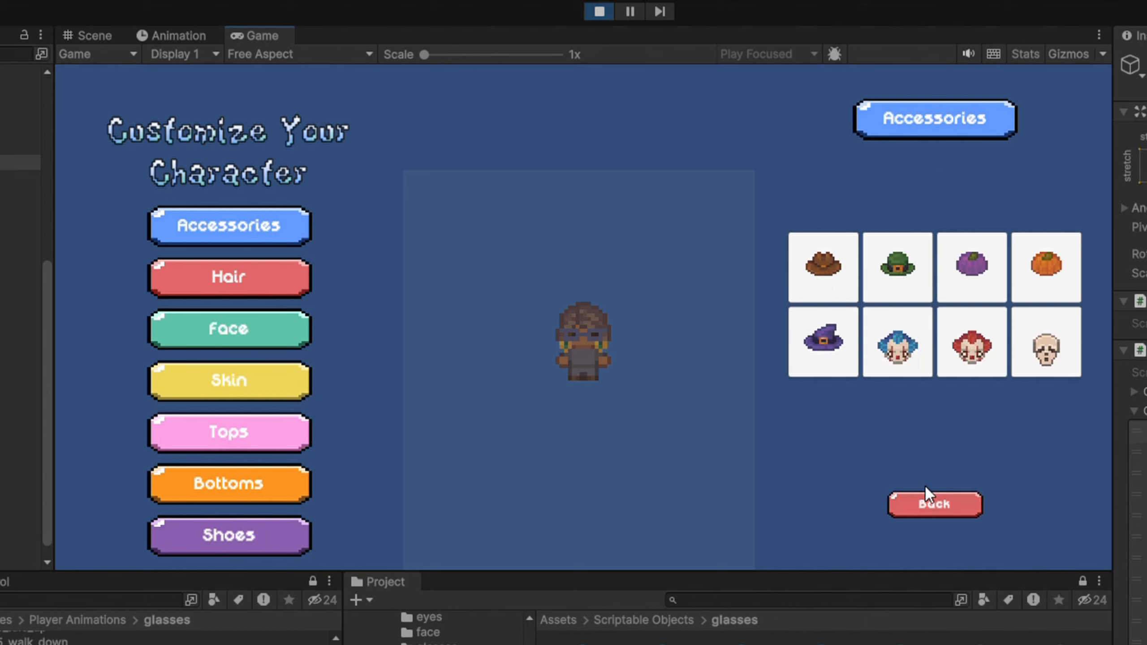
left_click(974, 239)
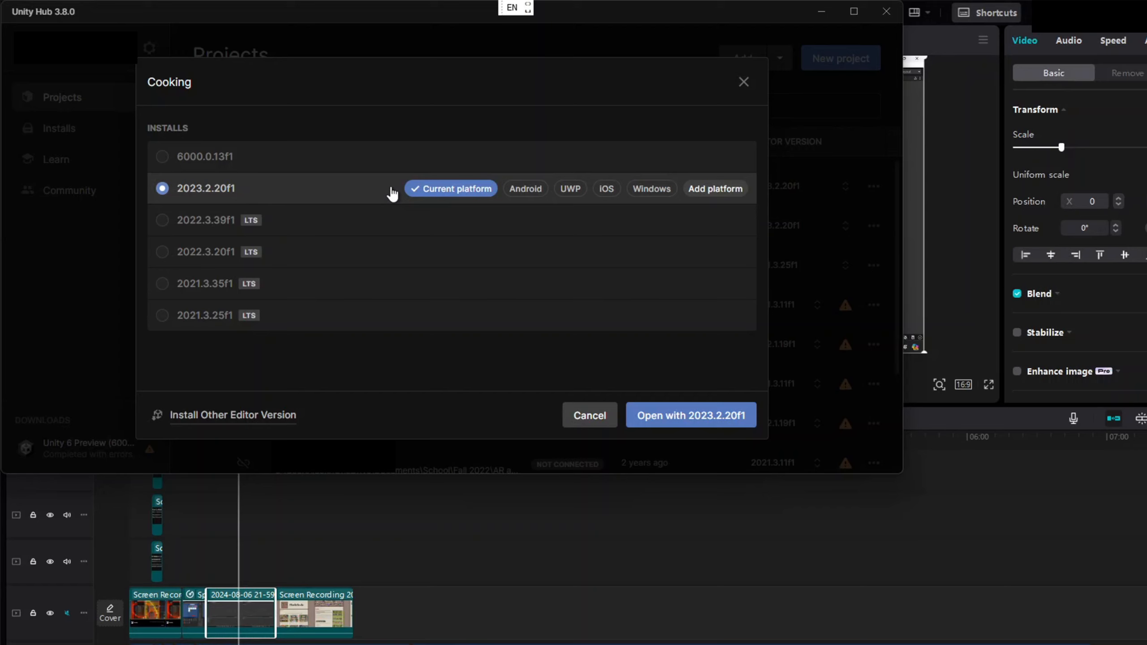
- Dismiss the editor version selection for the Cooking project and browse into its Resources assets folder
left_click(590, 415)
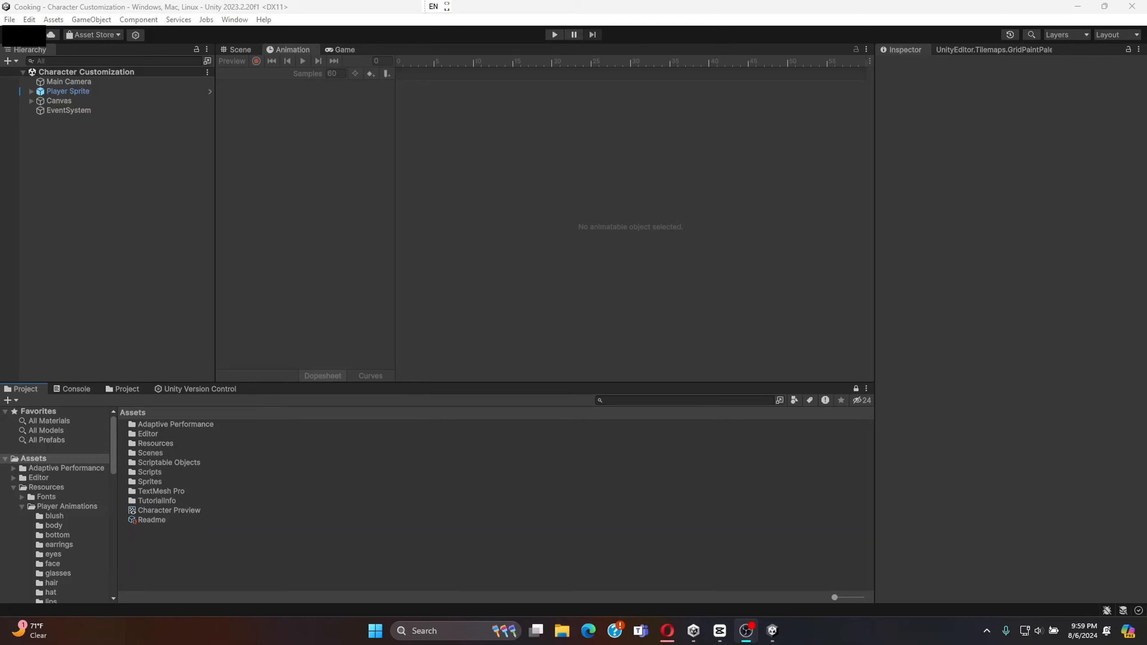
left_click(319, 465)
right_click(319, 465)
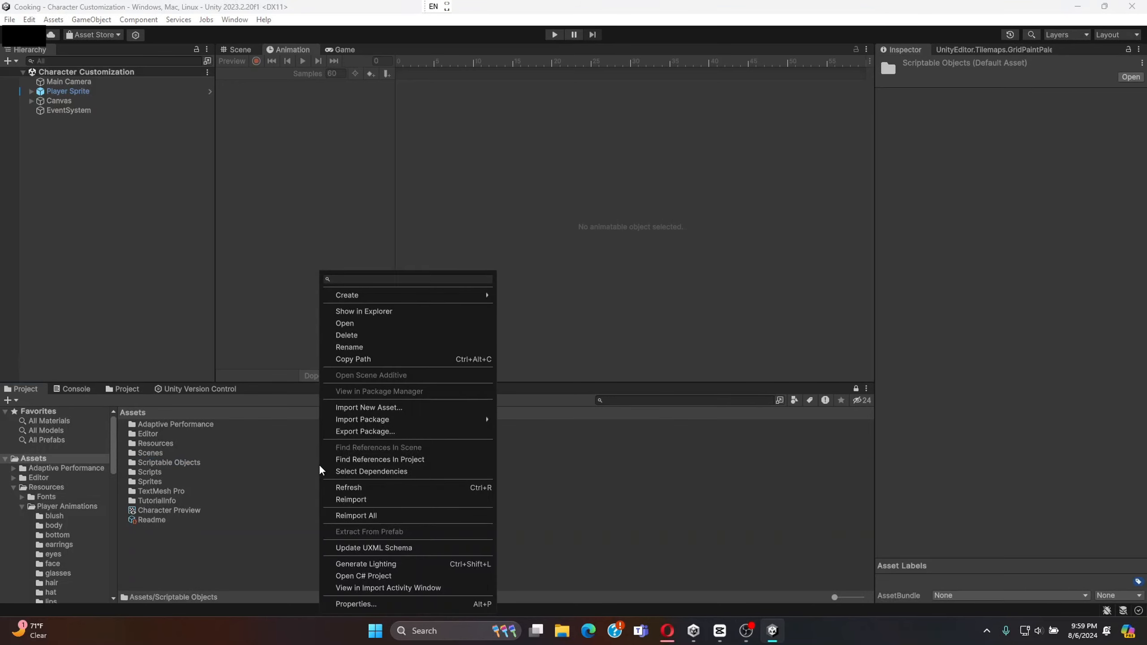
mouse_move(359, 416)
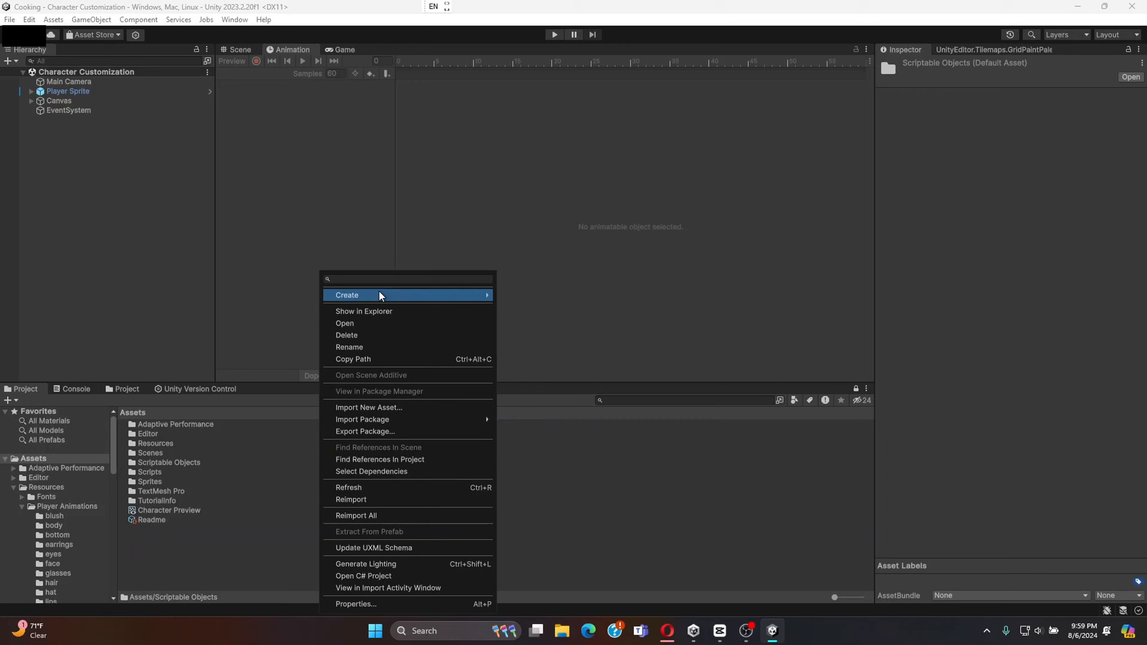
left_click(217, 453)
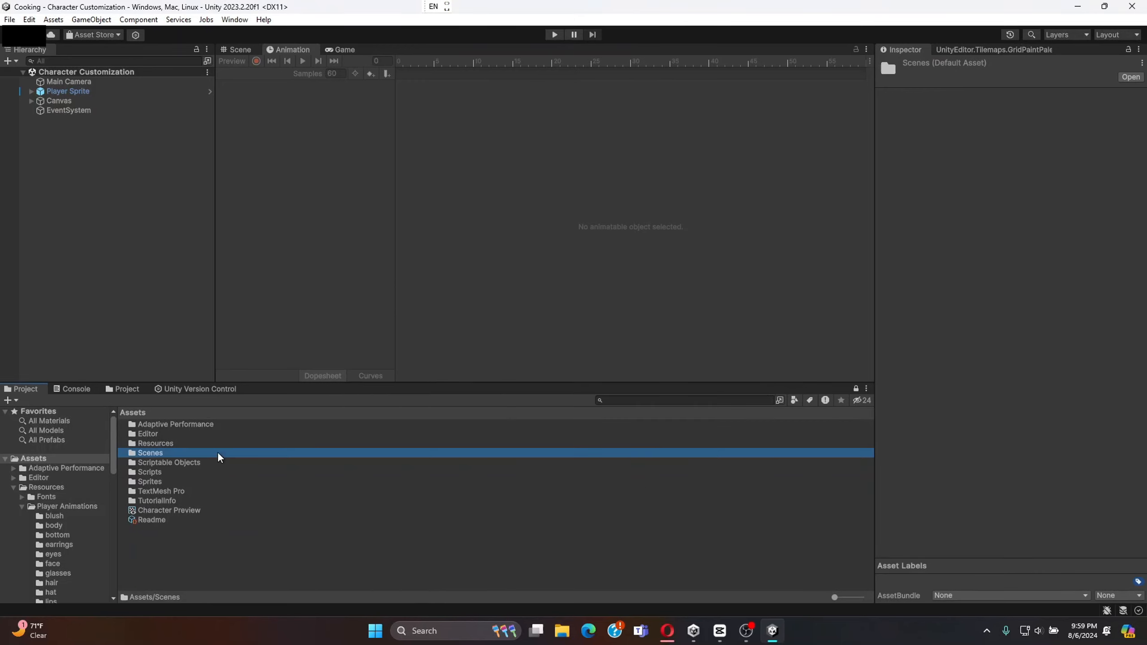
double_click(155, 442)
right_click(259, 476)
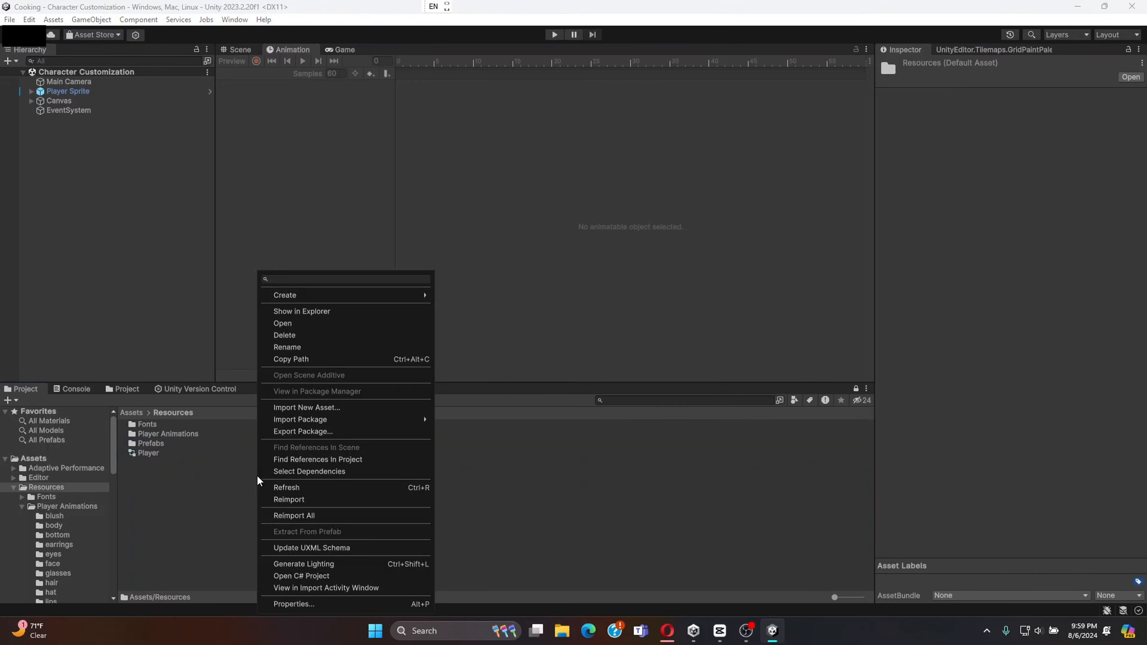
left_click(227, 480)
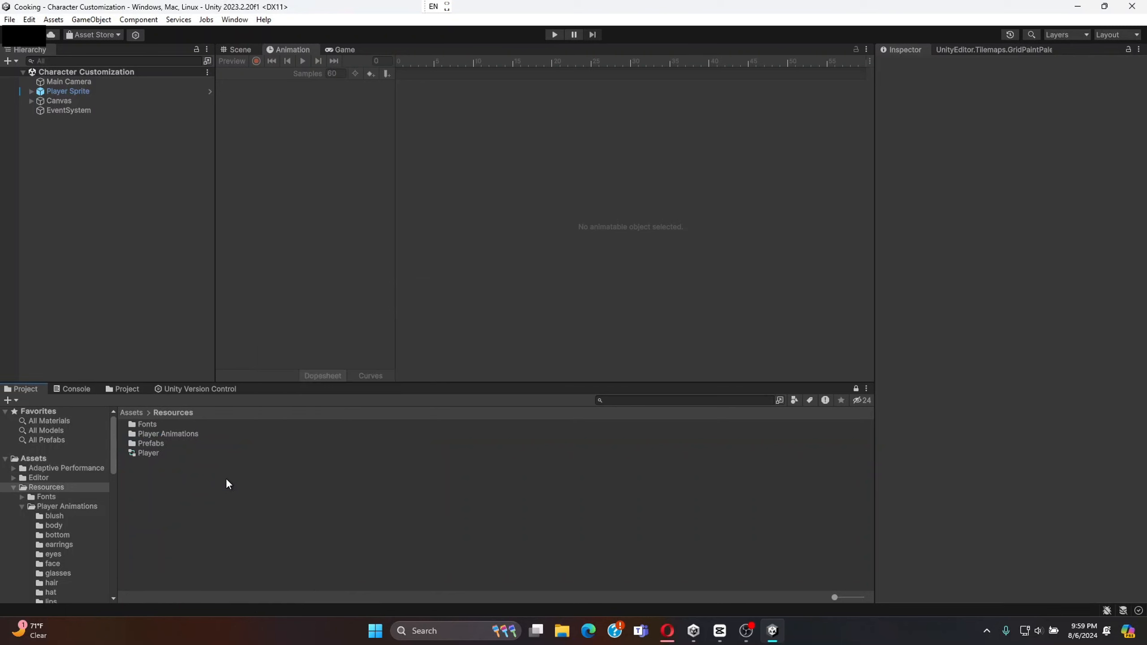
- Select the Player Sprite object and look through its complete list of animation clips
left_click(80, 92)
left_click(181, 92)
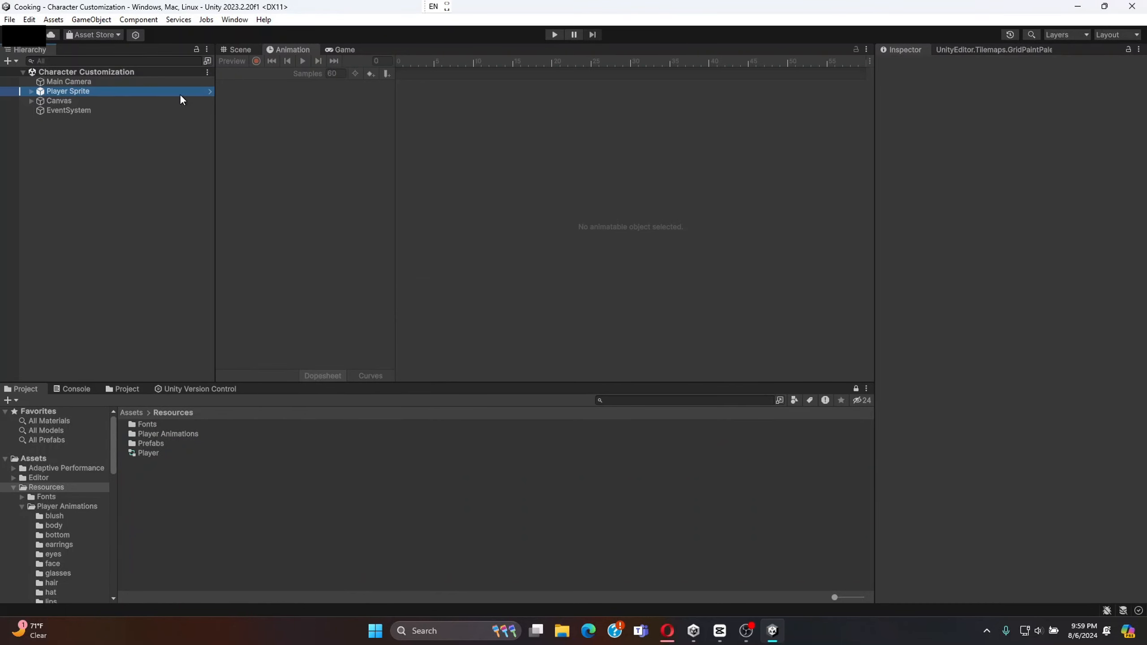
left_click(267, 72)
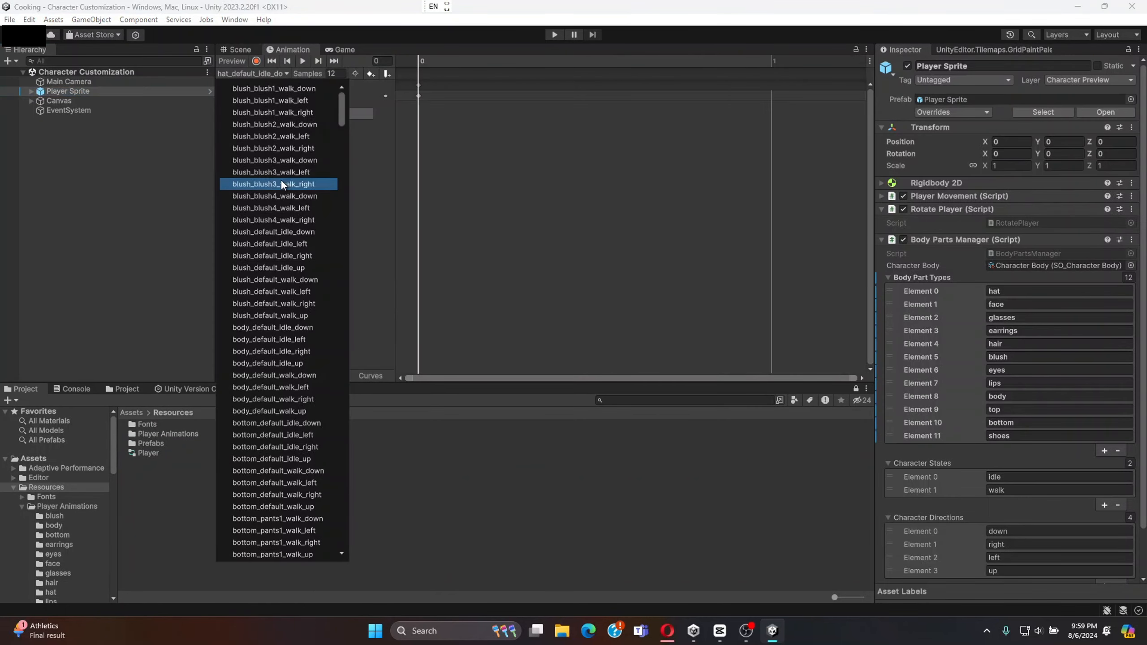
scroll(274, 233, "down", 15)
scroll(275, 233, "down", 20)
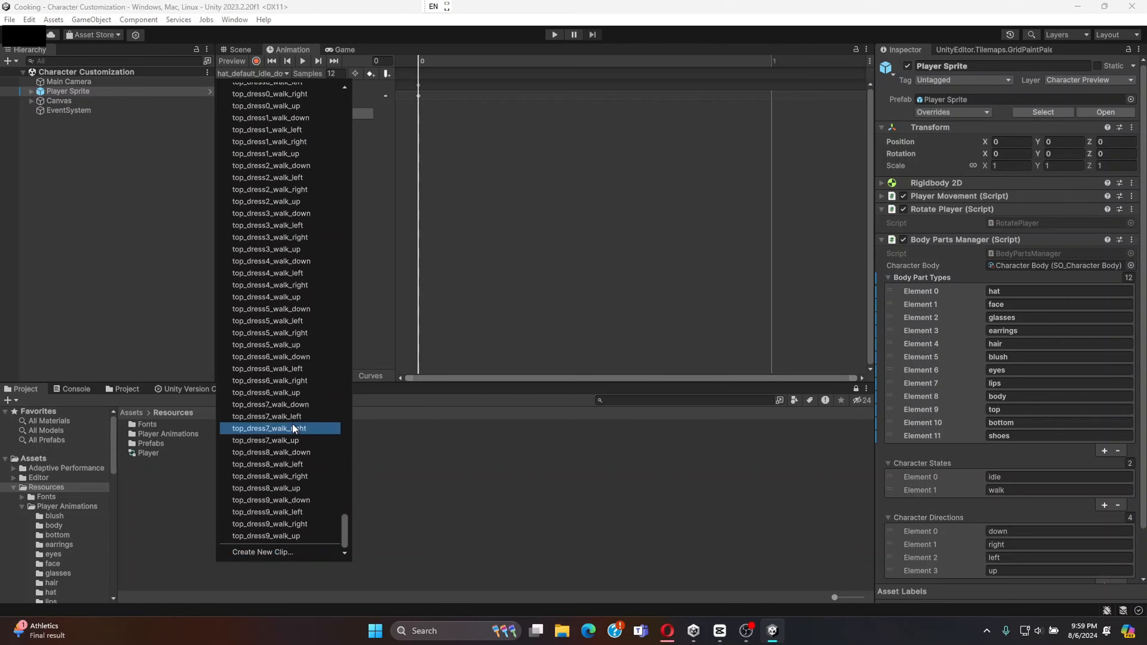
scroll(292, 425, "up", 20)
scroll(292, 424, "up", 20)
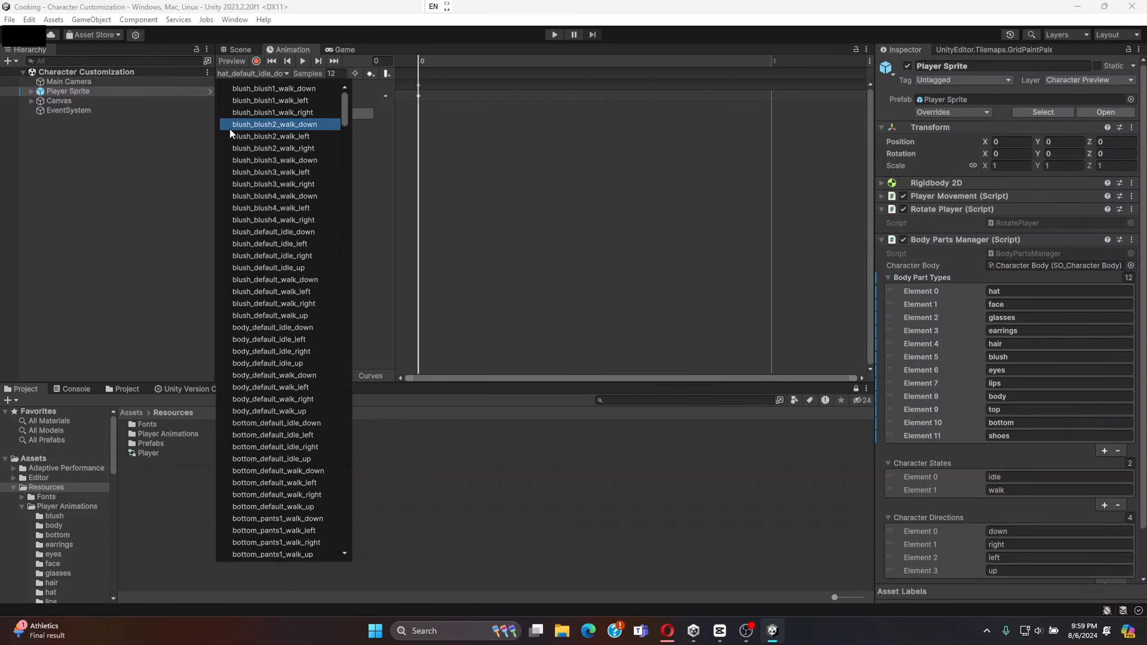
left_click(186, 130)
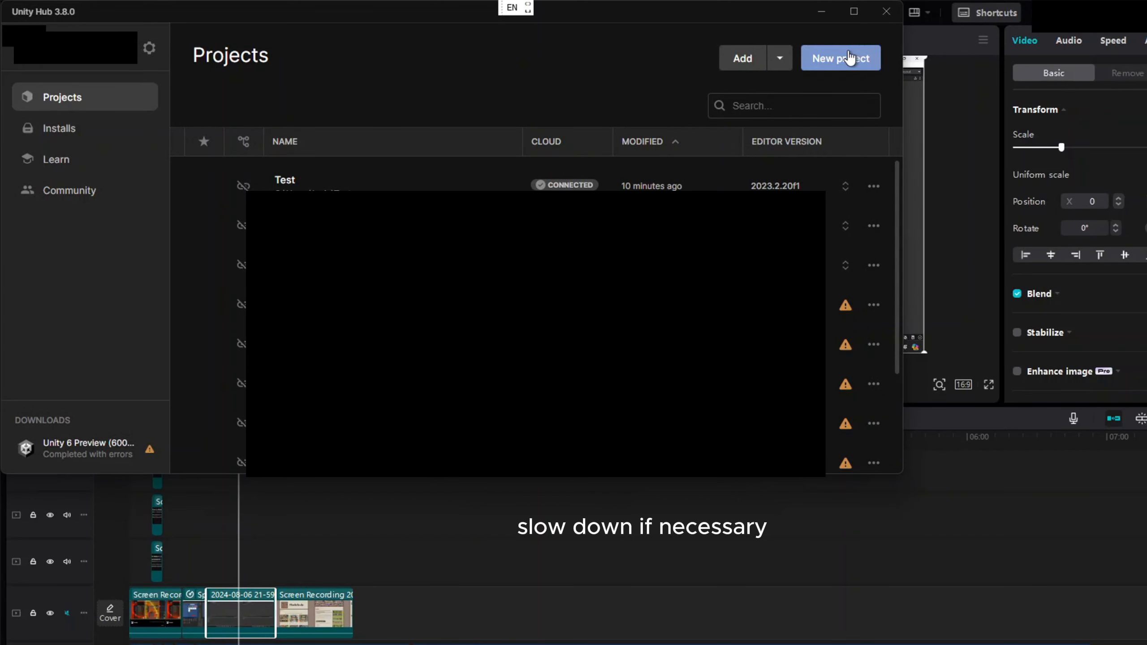
- Start a new Unity Hub project with editor version 2023.2.20f1 and the 2D (Built-In Render Pipeline) template
left_click(826, 56)
left_click(468, 52)
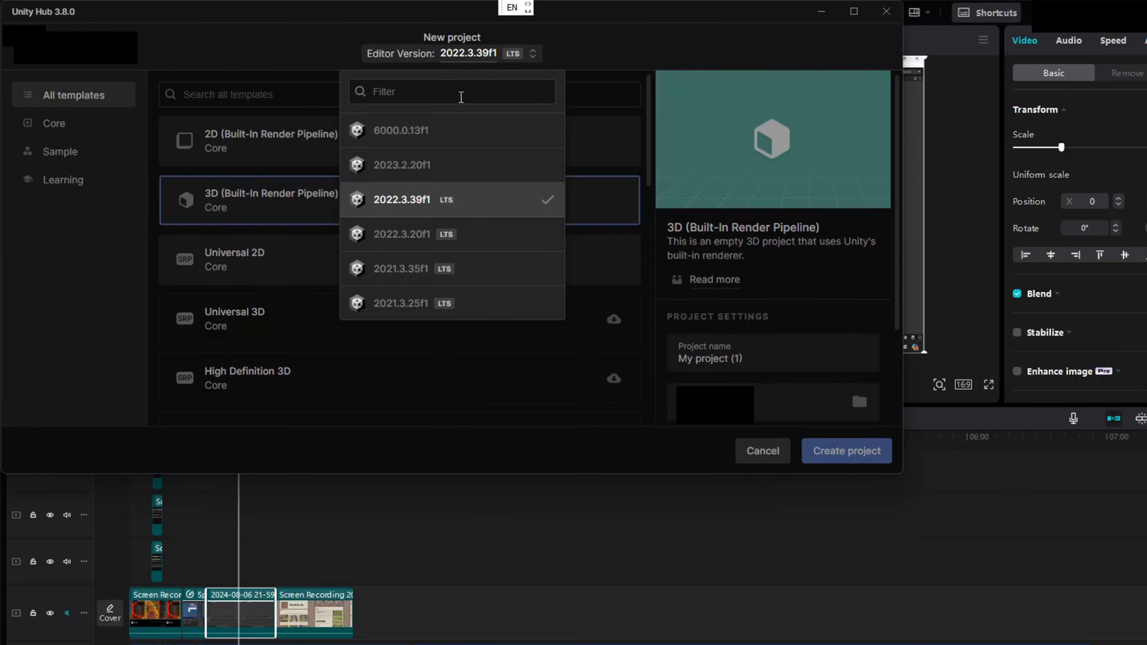
left_click(449, 160)
left_click(400, 146)
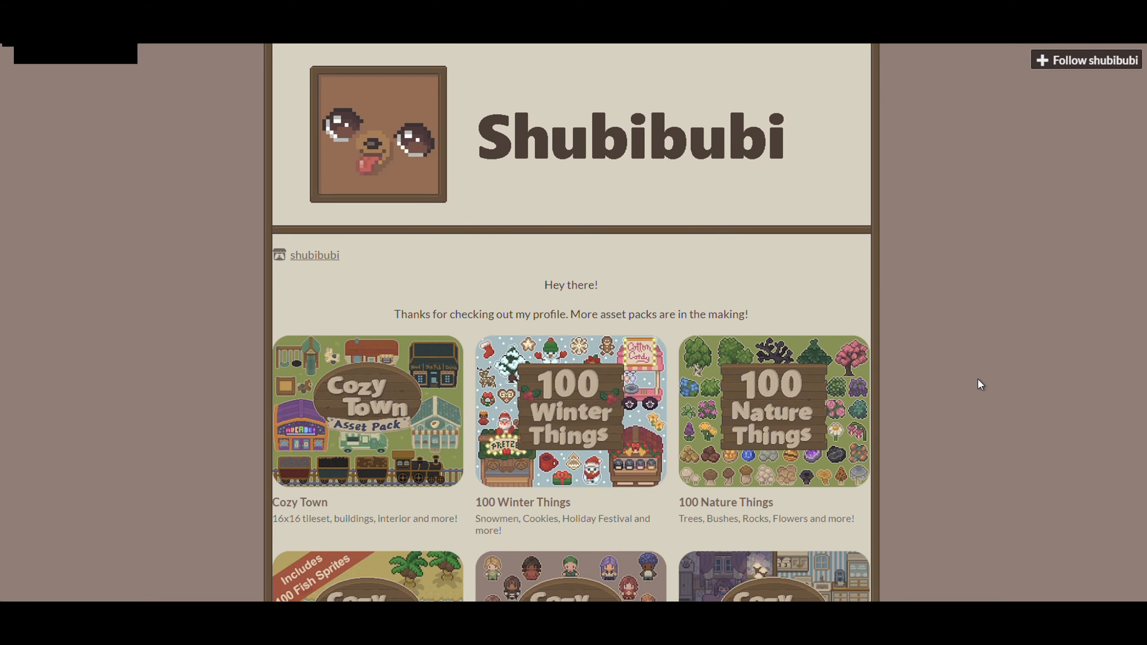
- Browse the Shubibubi asset packs and open the Cozy People Asset Pack page
scroll(978, 378, "down", 4)
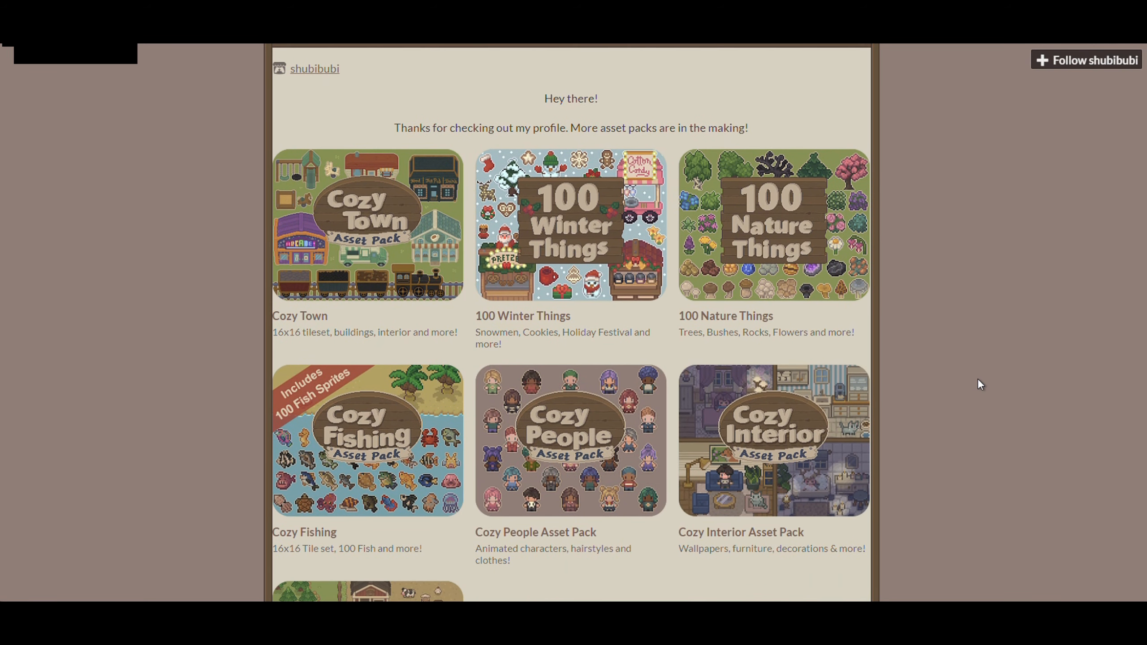
scroll(978, 379, "down", 5)
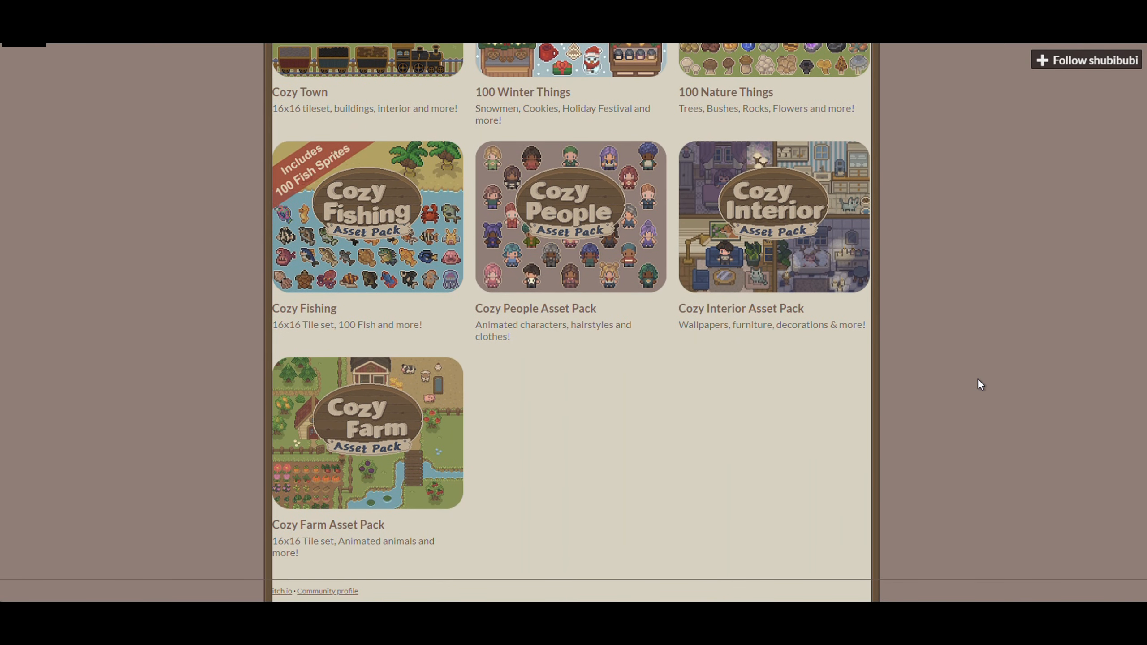
scroll(978, 378, "up", 3)
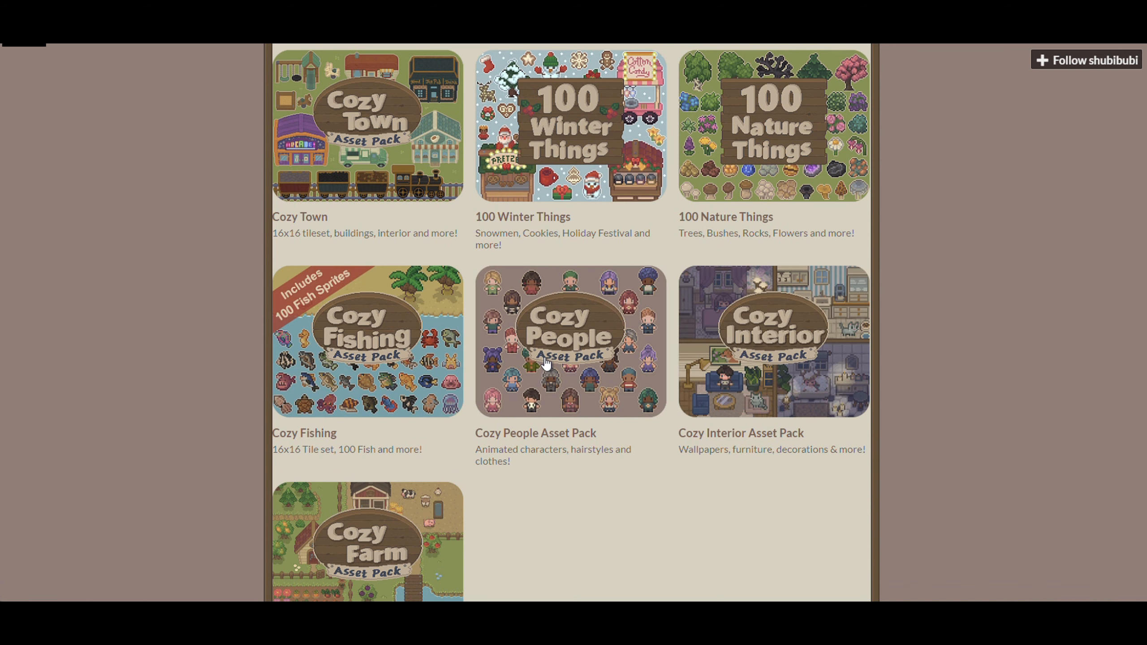
left_click(545, 363)
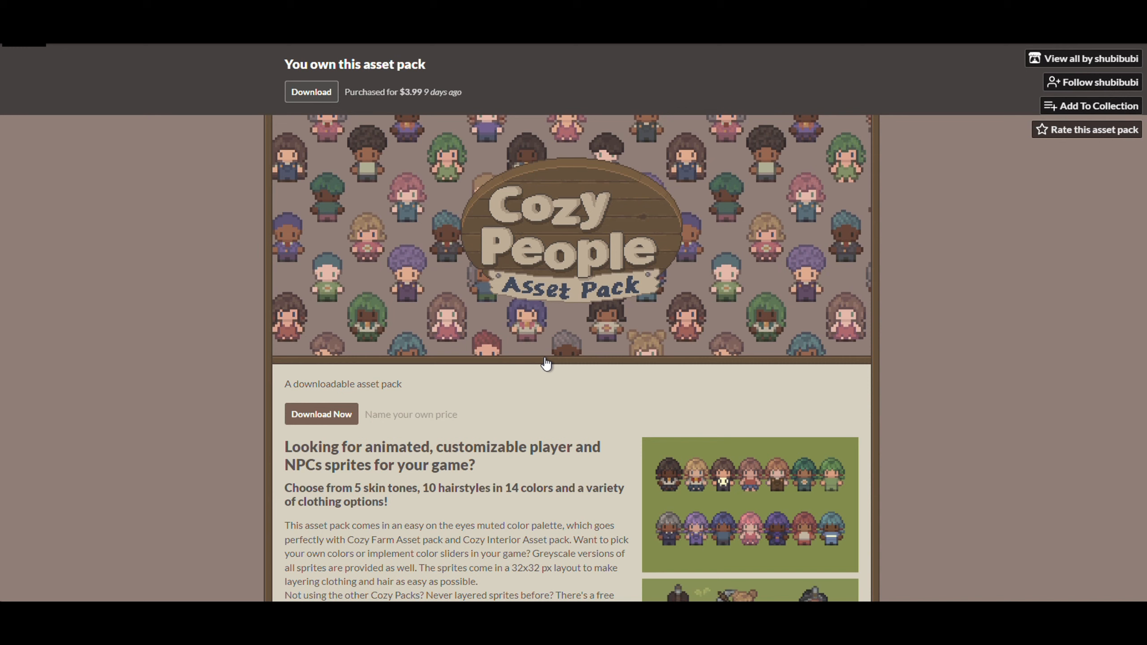
- Read the Cozy People Asset Pack description, highlighting the sentence about the 32x32 px sprite layout
scroll(545, 363, "down", 4)
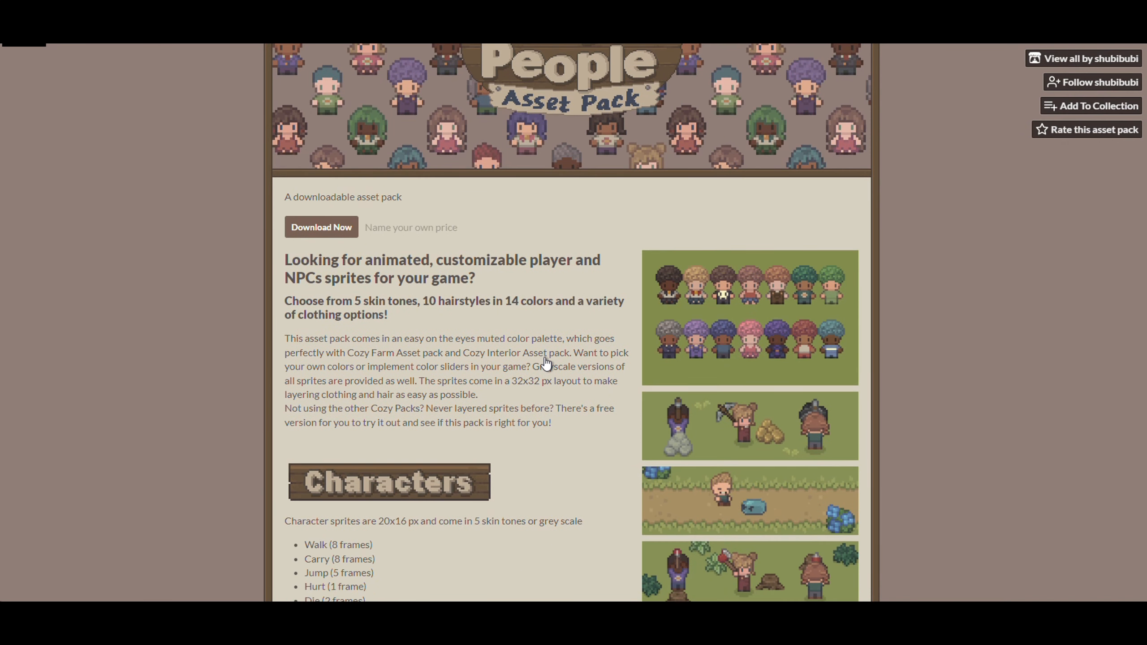
scroll(546, 363, "down", 3)
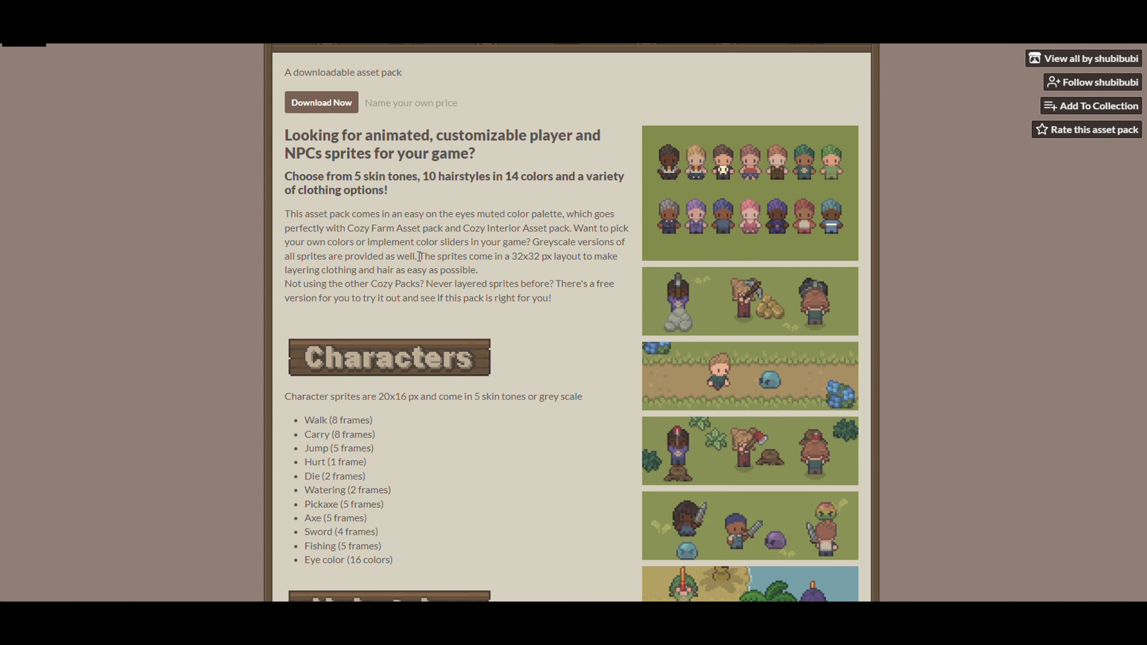
left_click_drag(418, 253, 548, 270)
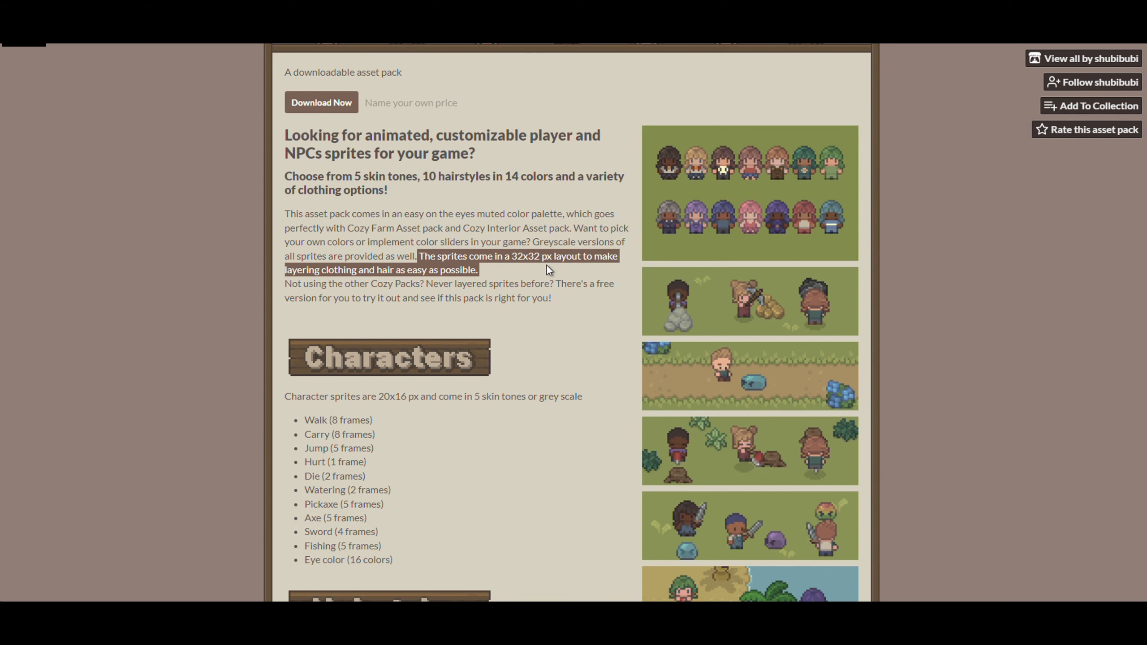
left_click(582, 490)
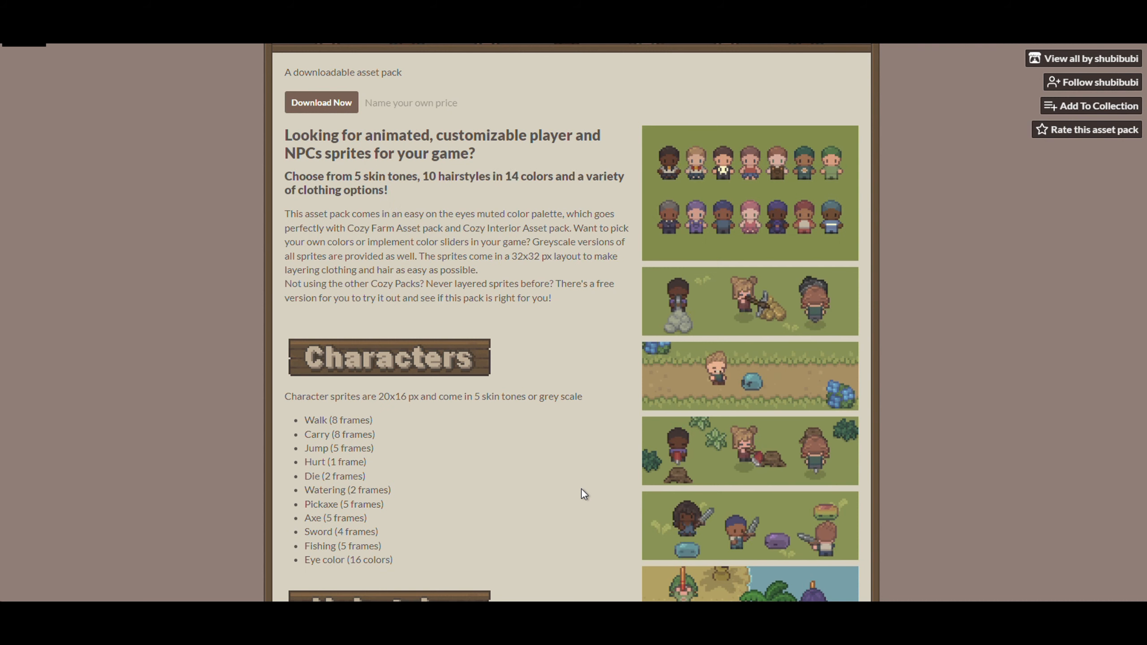
scroll(582, 490, "down", 3)
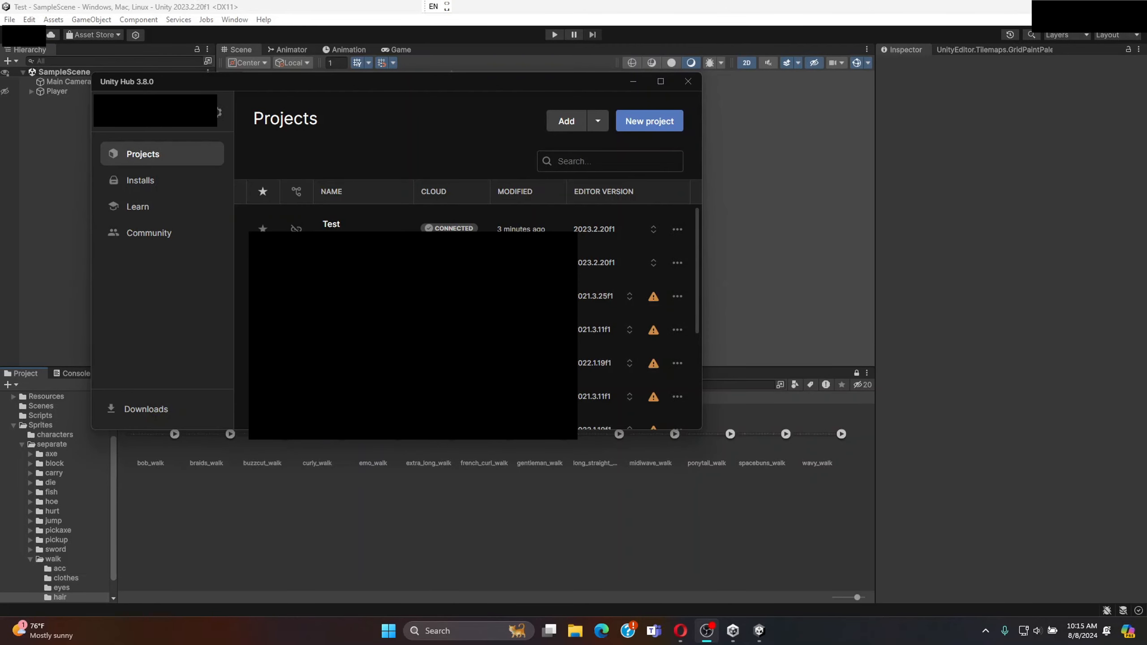
- Set up a new project with editor version 2023.2.20f1 and the 2D (Built-In Render Pipeline) template, cancelling before creating it
left_click(632, 121)
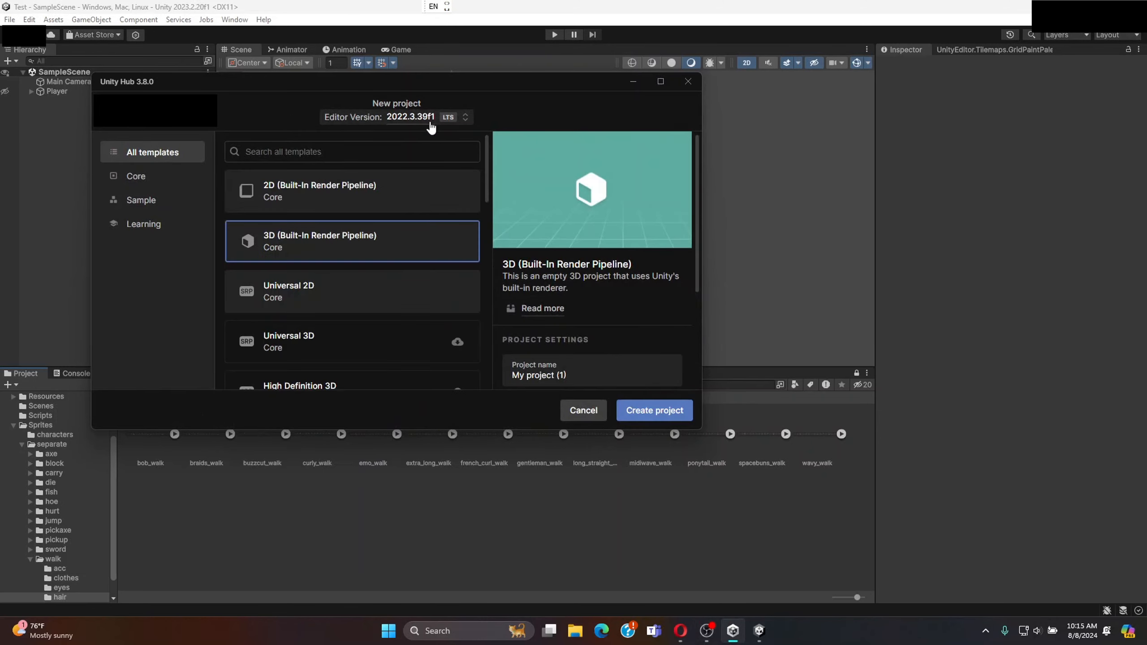
left_click(434, 117)
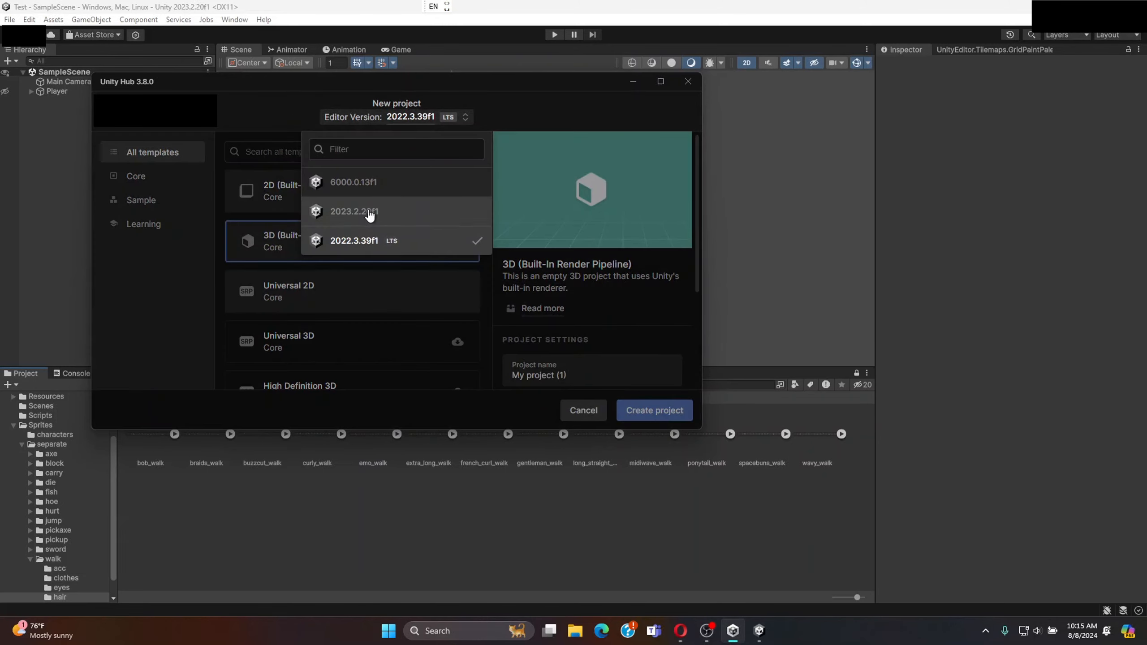
left_click(384, 213)
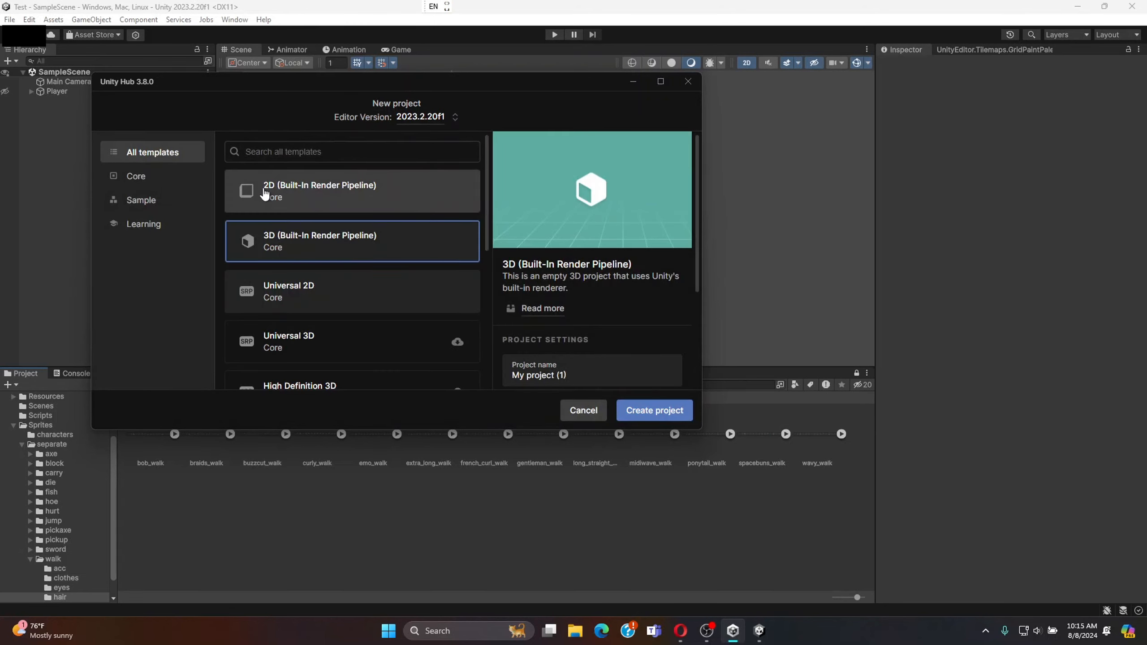
left_click(260, 196)
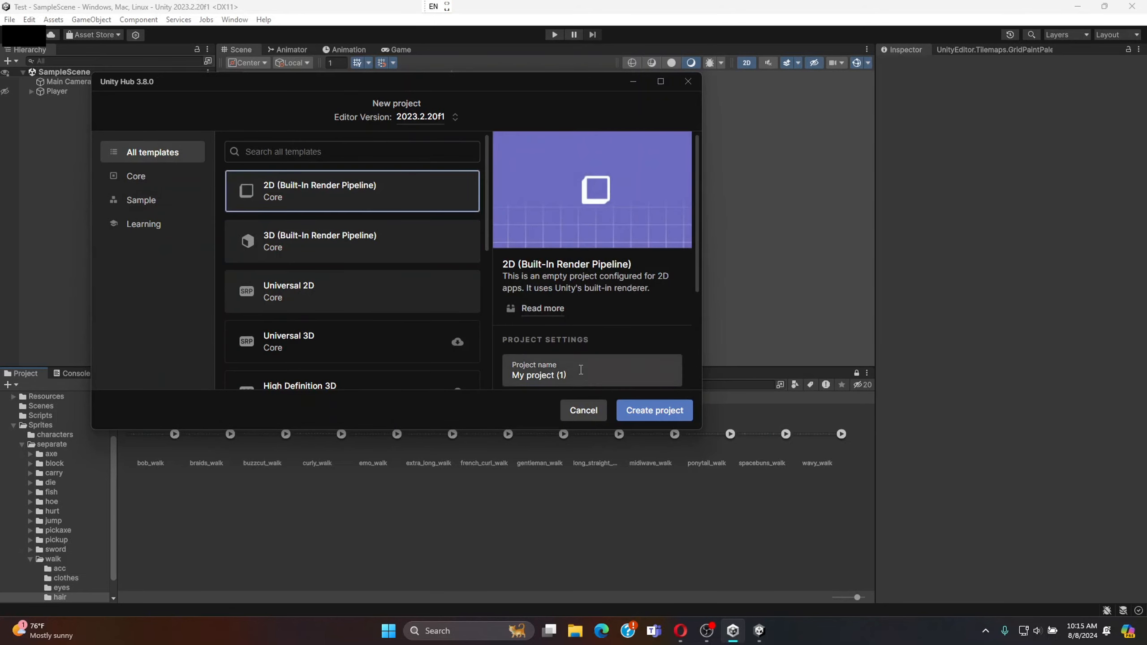
left_click(504, 377)
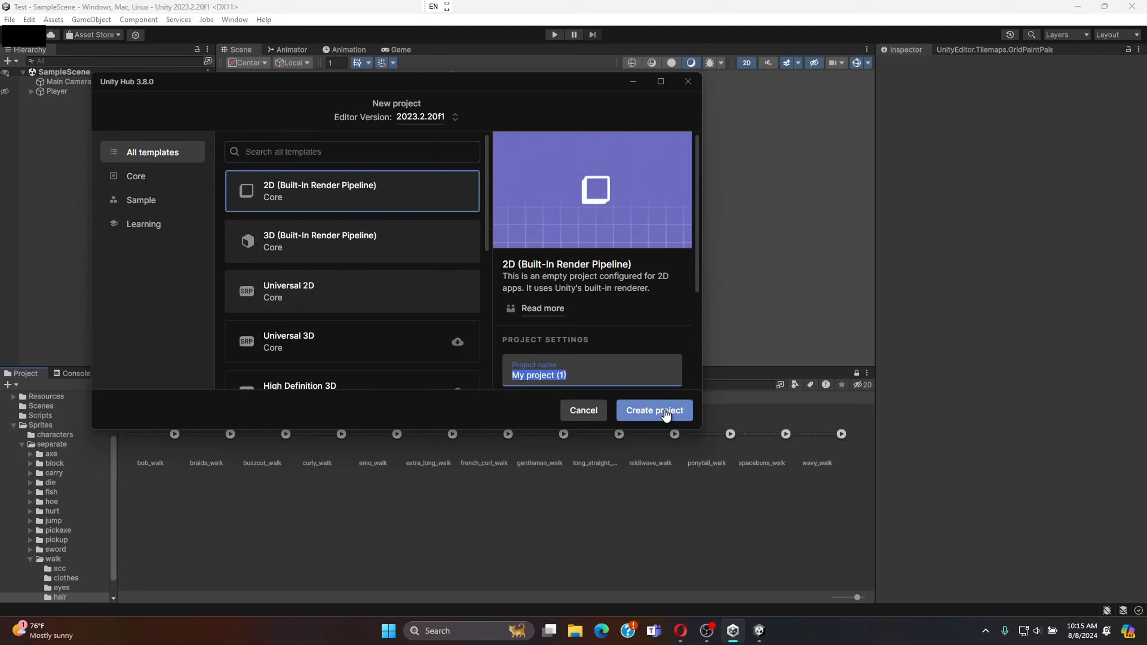
left_click(584, 411)
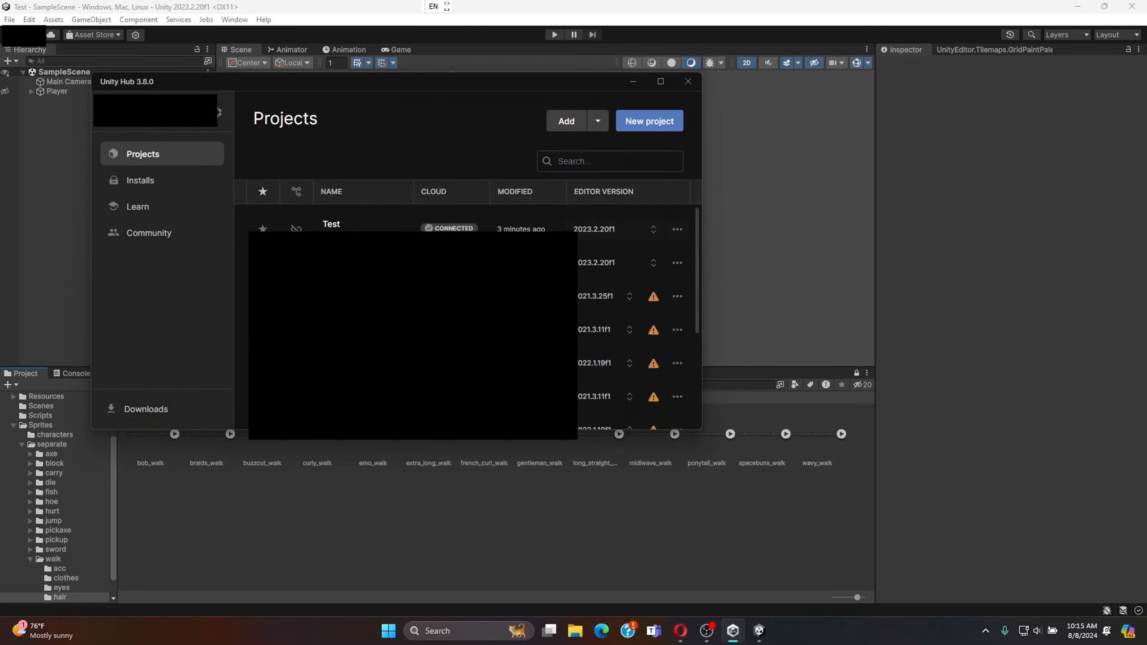
- Return to the Test project, bring up File Explorer, and go up to the Sprites > separate assets folder
left_click(978, 243)
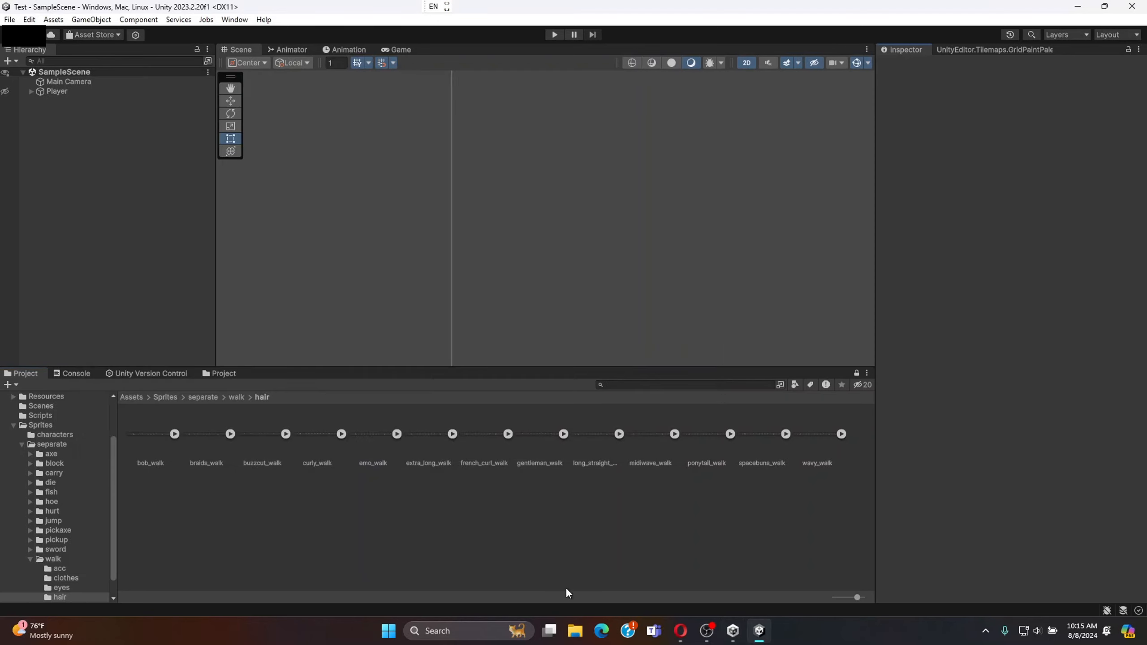
left_click(568, 633)
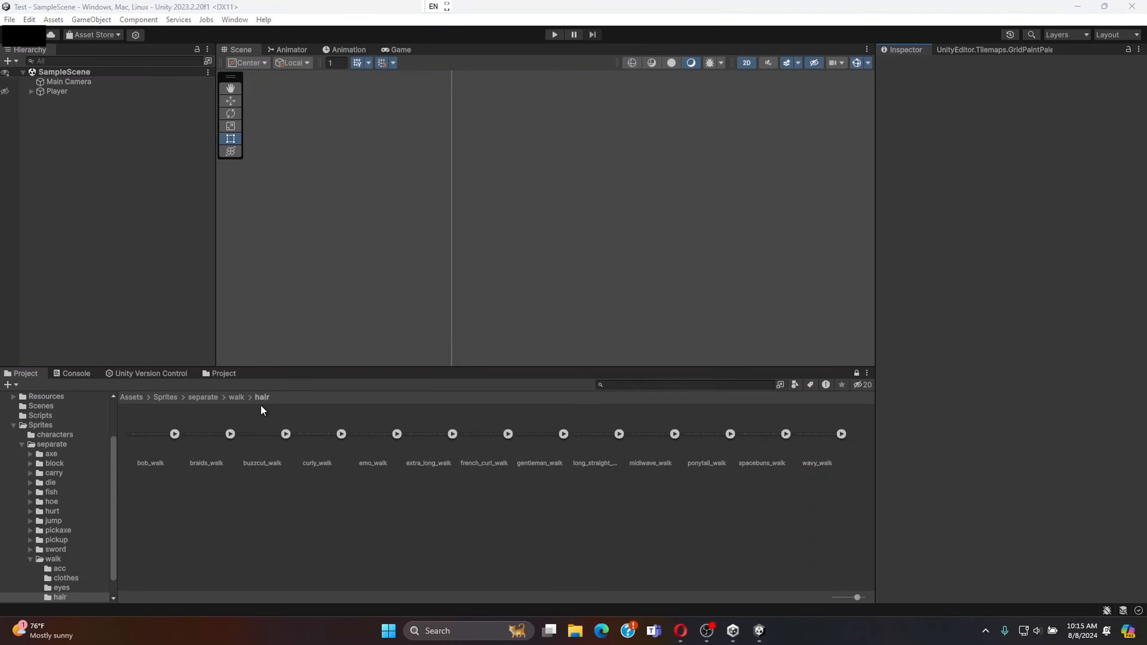
left_click(236, 397)
left_click(204, 398)
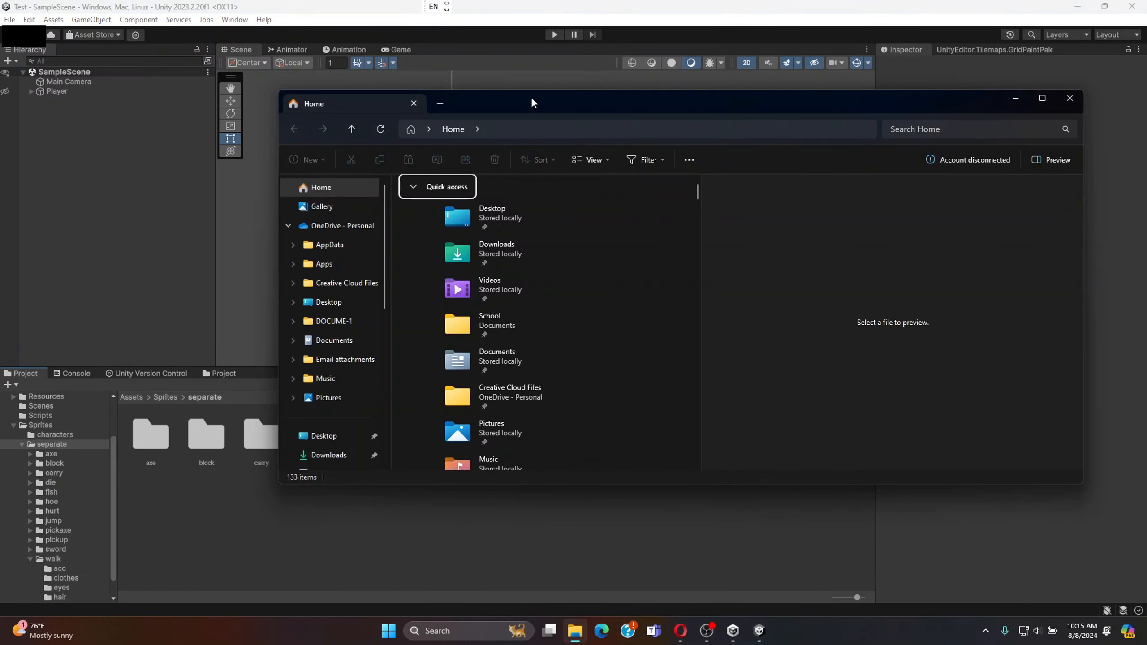
- Open Pixel Art (Commercial Use Allowed) > Character v.2 and try bringing its characters folder into the project, minimizing File Explorer at the end
scroll(353, 379, "down", 4)
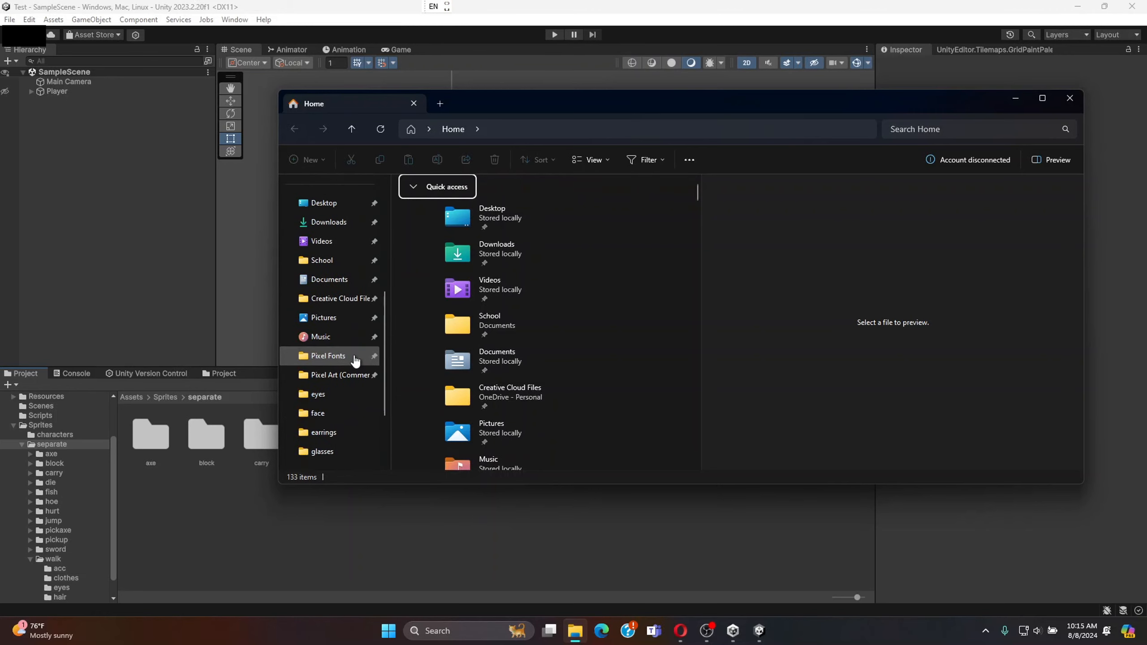
left_click(334, 376)
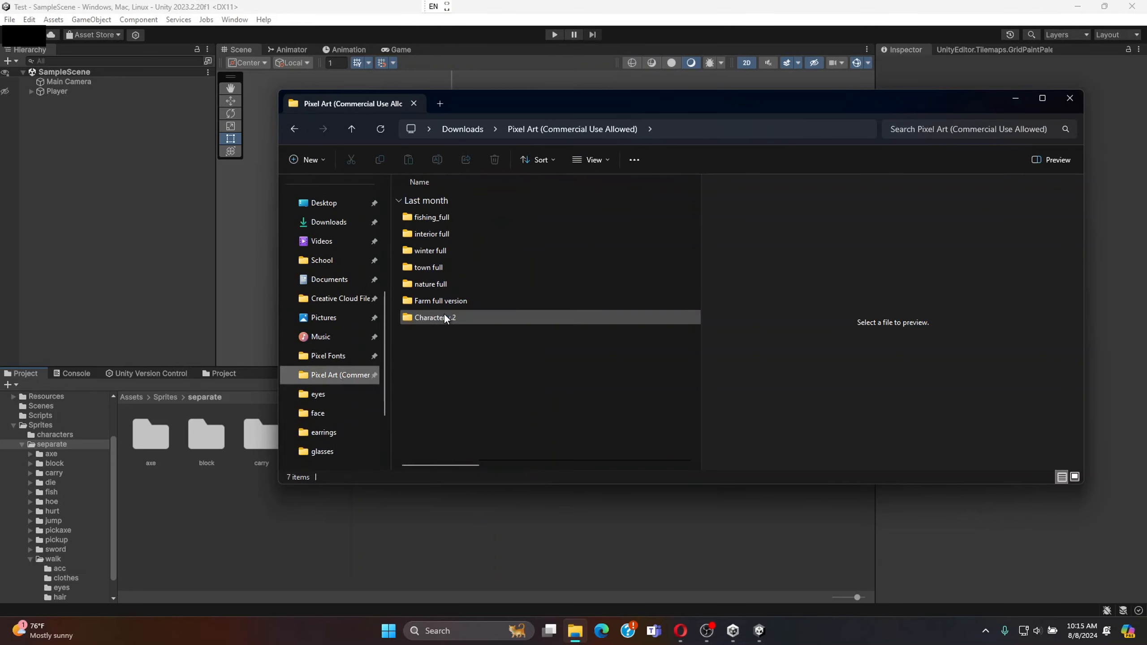
double_click(434, 319)
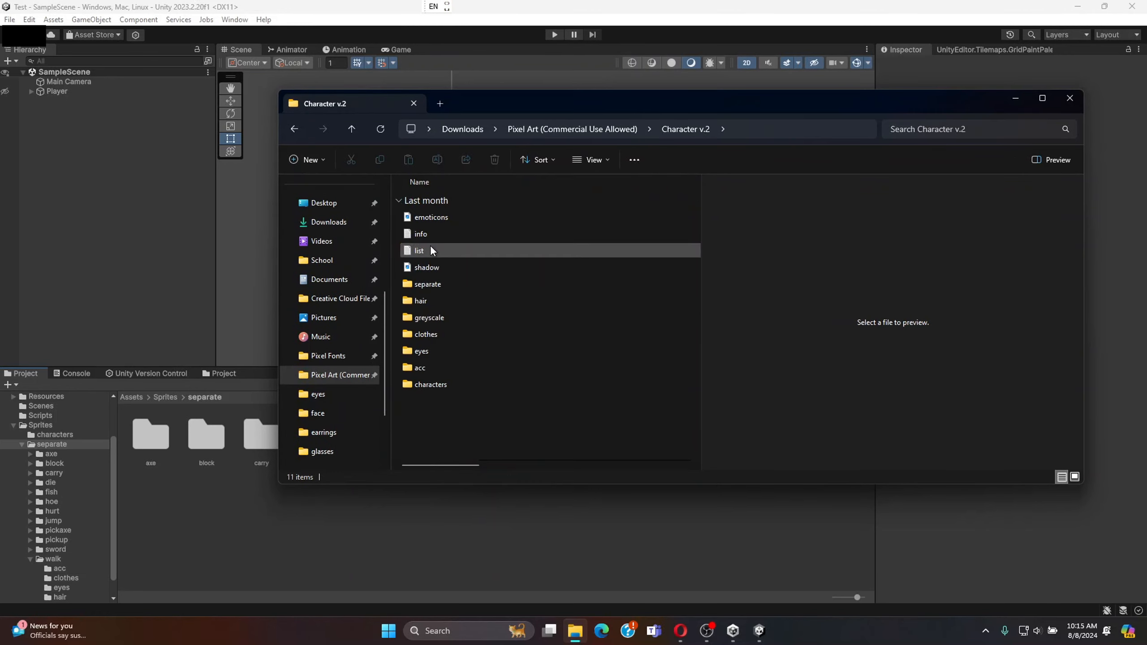
left_click_drag(432, 384, 190, 521)
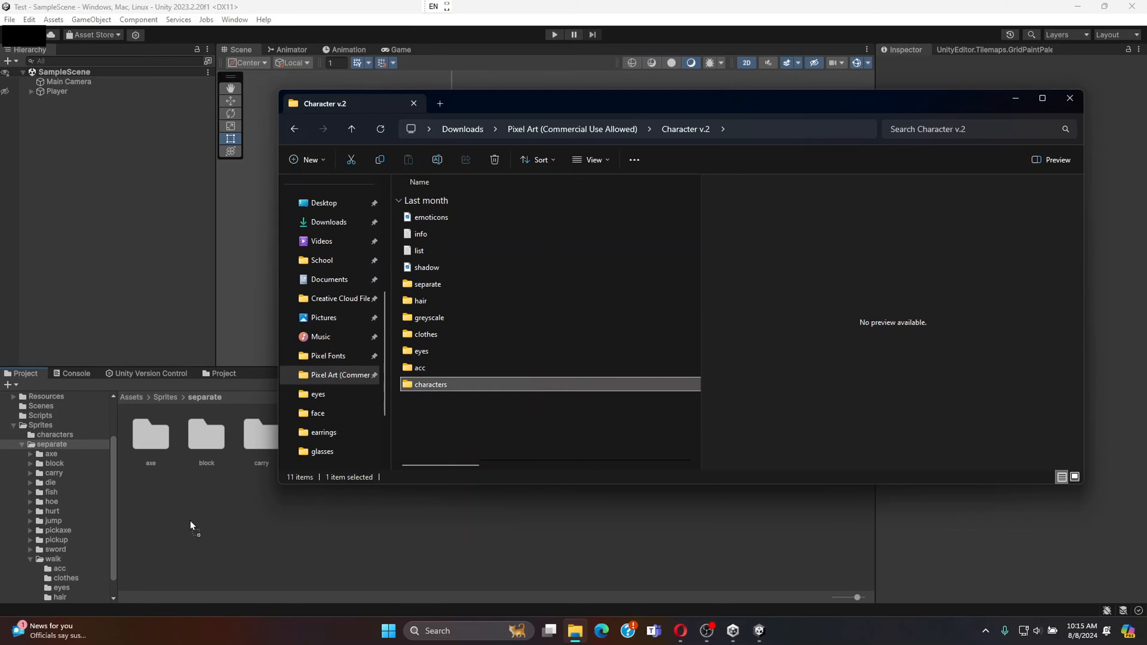
left_click_drag(359, 393, 447, 392)
left_click(1016, 98)
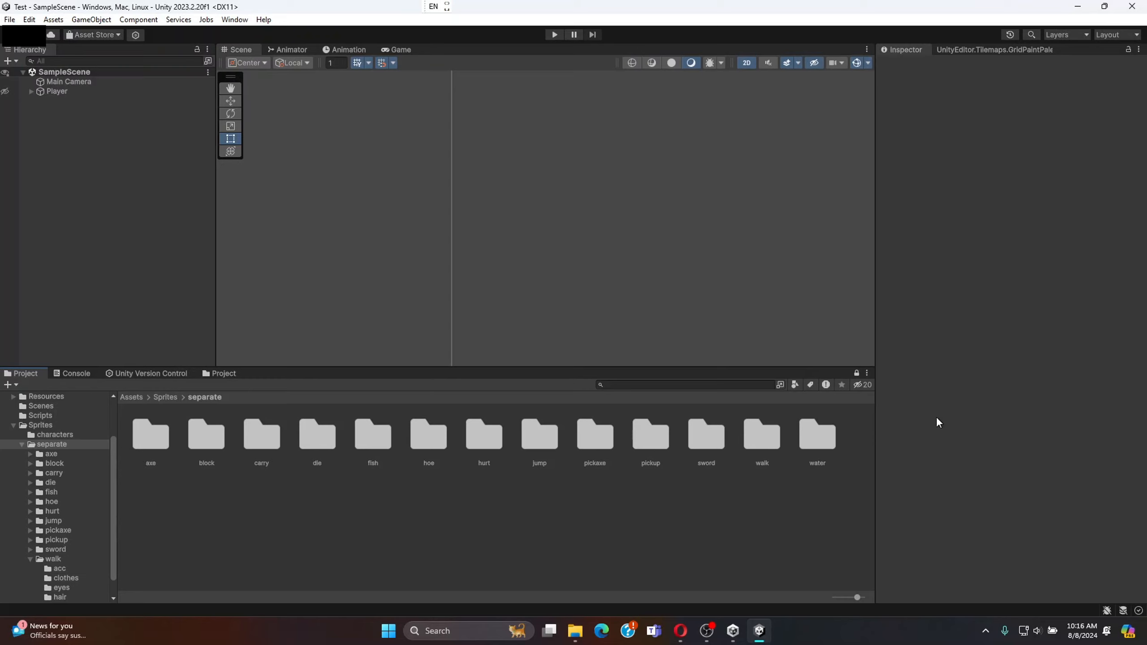
- Open the project's Sprites > separate > walk > clothes folder
left_click(167, 397)
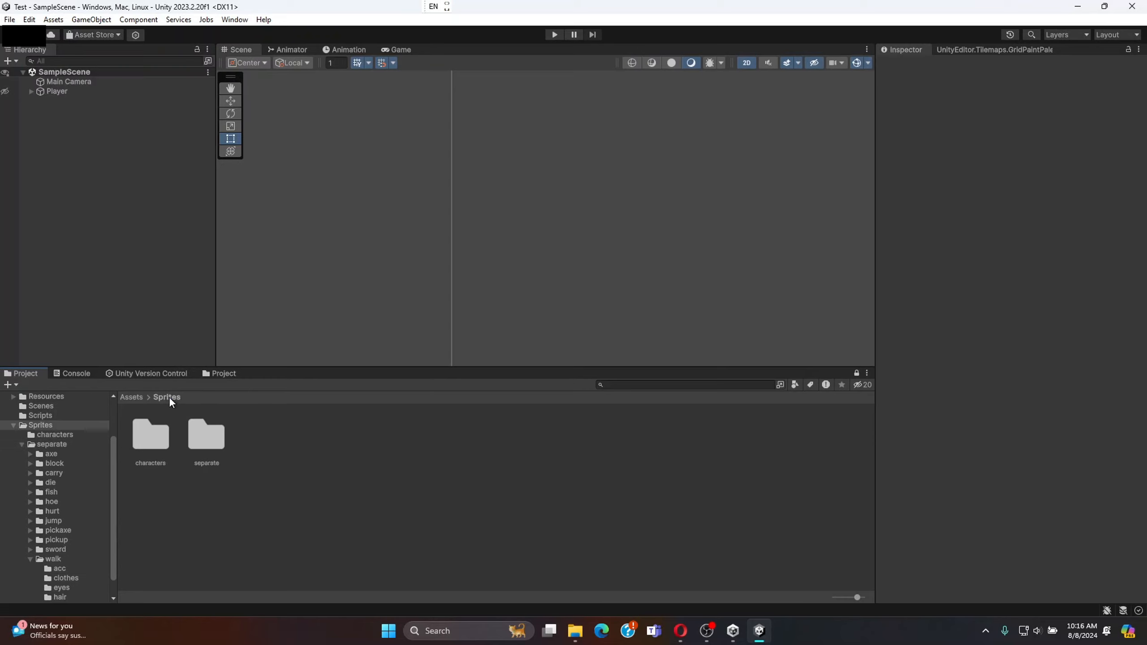
double_click(199, 433)
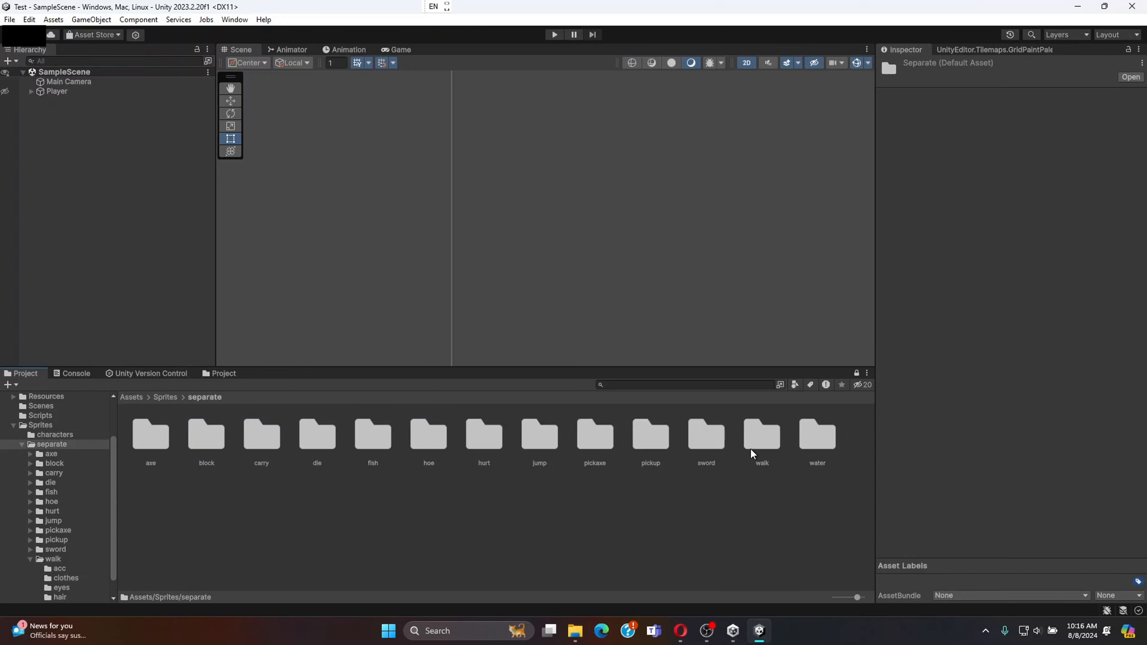
double_click(762, 448)
left_click(399, 436)
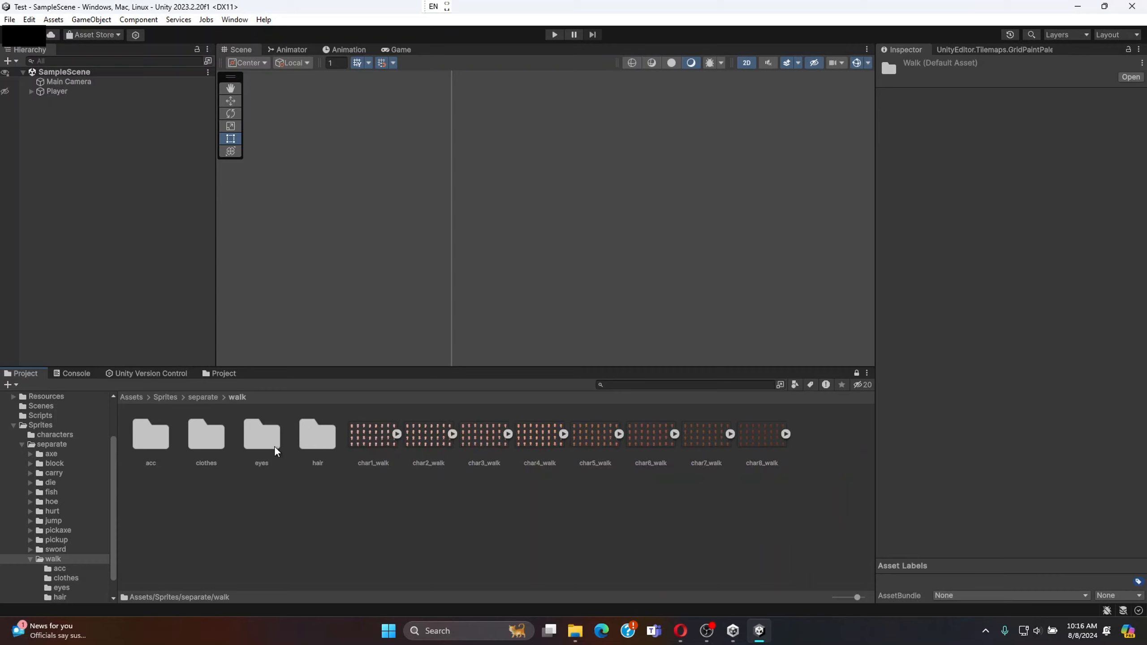
double_click(216, 436)
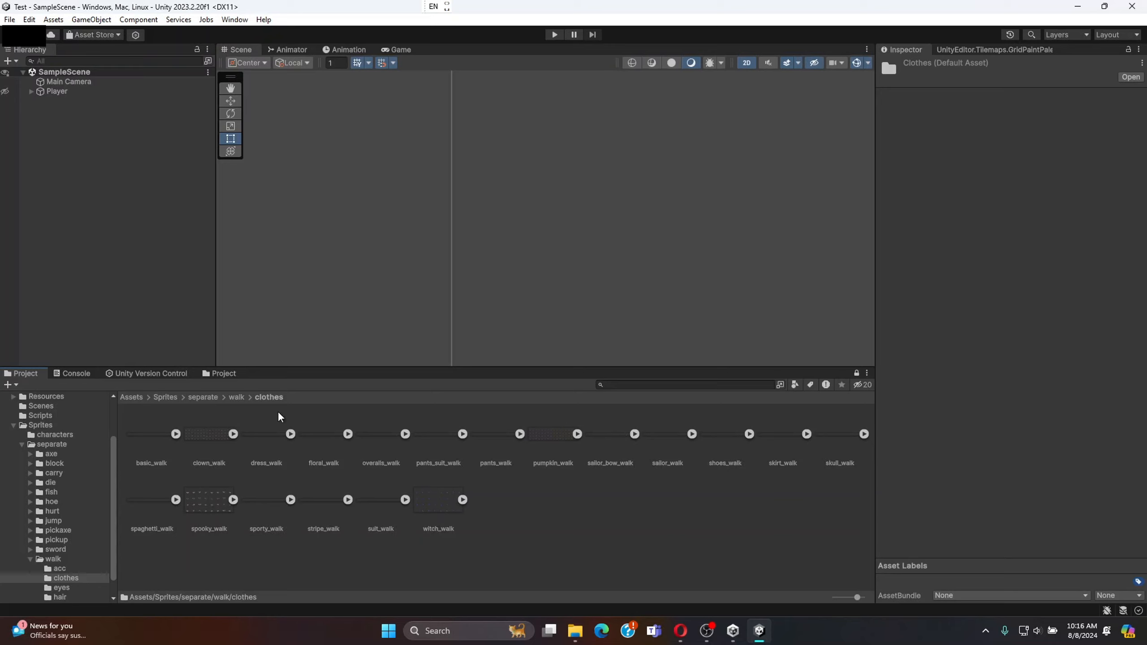
- Expand the clown_walk sprite sheet and look through its individual sprites
left_click(233, 434)
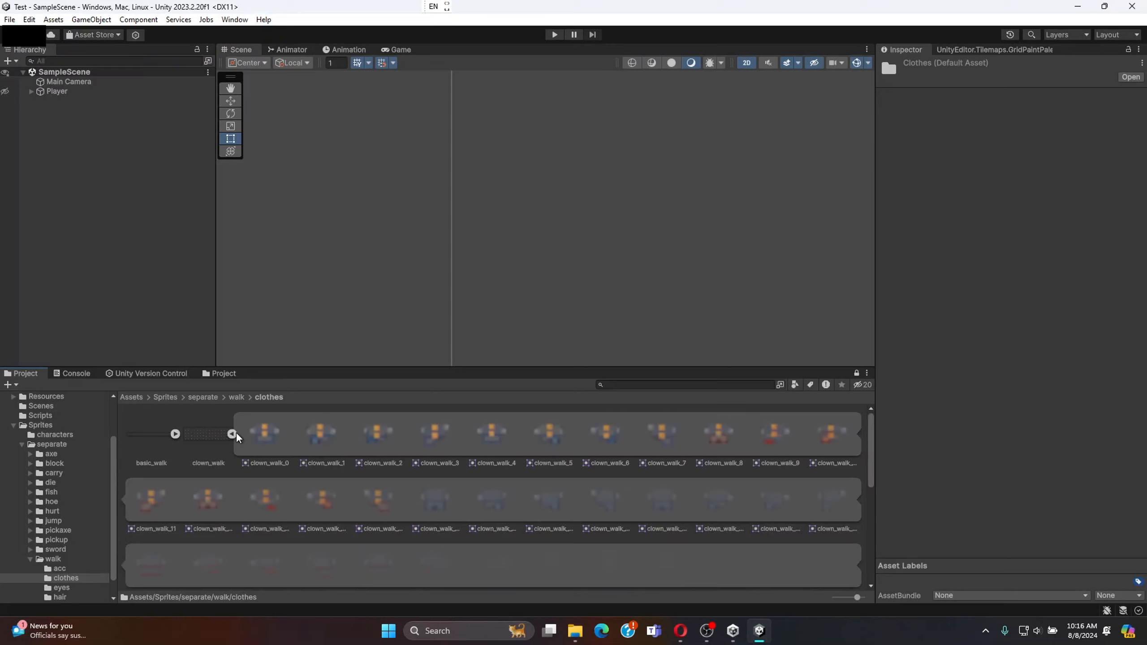
scroll(470, 442, "down", 3)
scroll(471, 444, "down", 2)
scroll(472, 443, "up", 5)
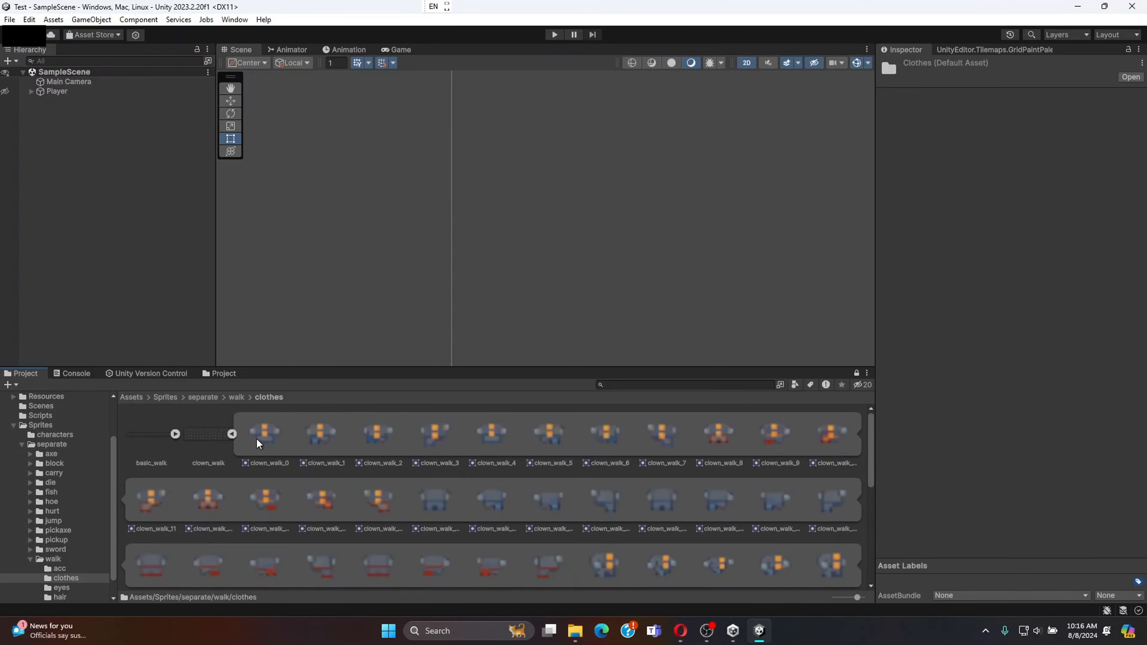
- Apply clown_walk import settings: Sprite Mode Multiple, Filter Mode Point (no filter), Compression None, and Max Size 4096
left_click(210, 437)
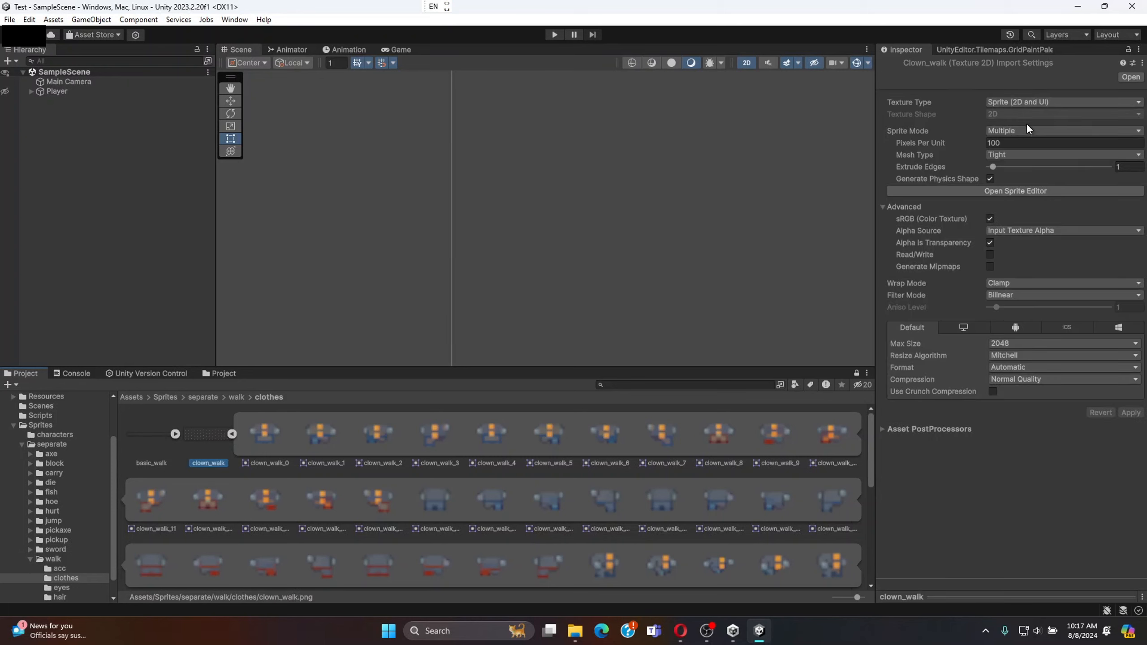
left_click(1027, 132)
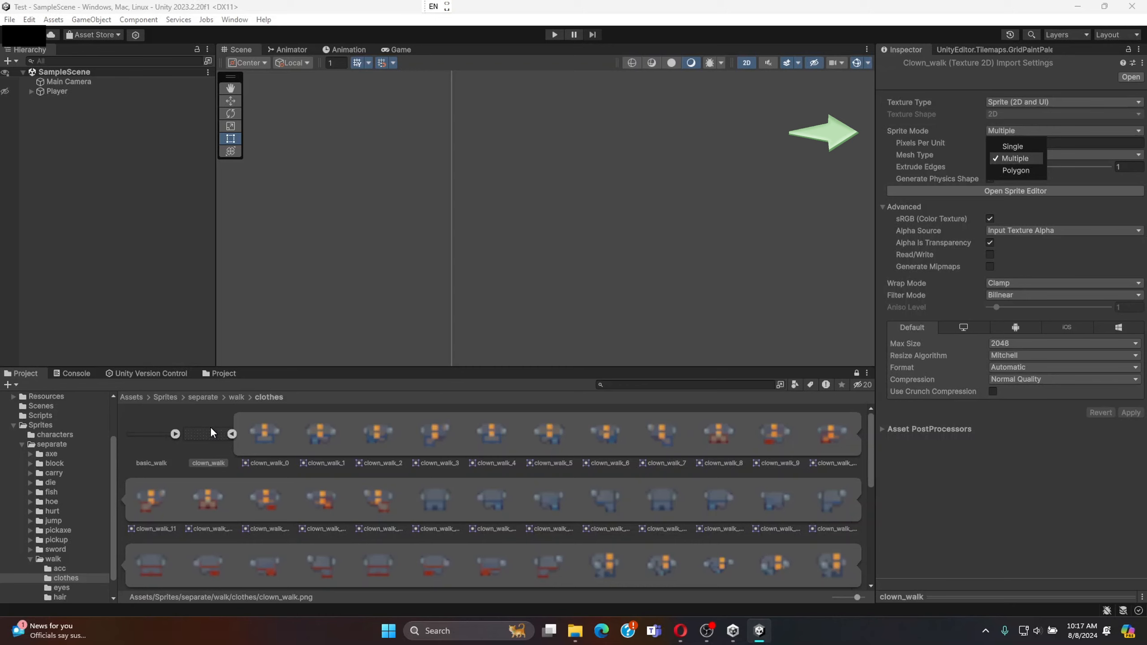
left_click(1014, 160)
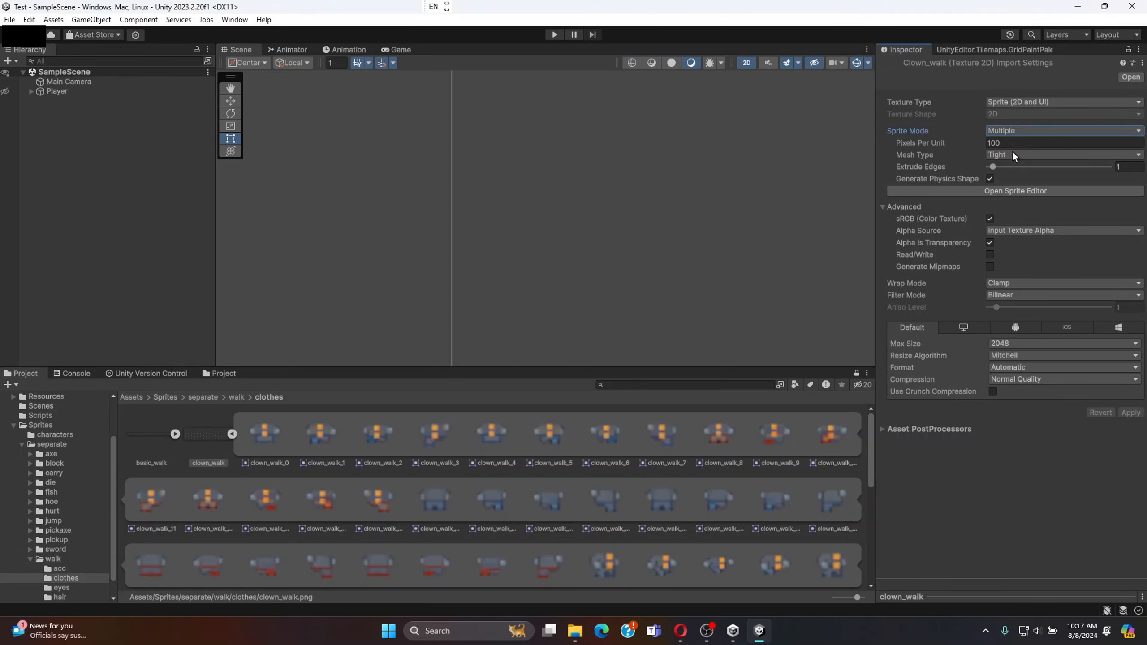
left_click(1010, 293)
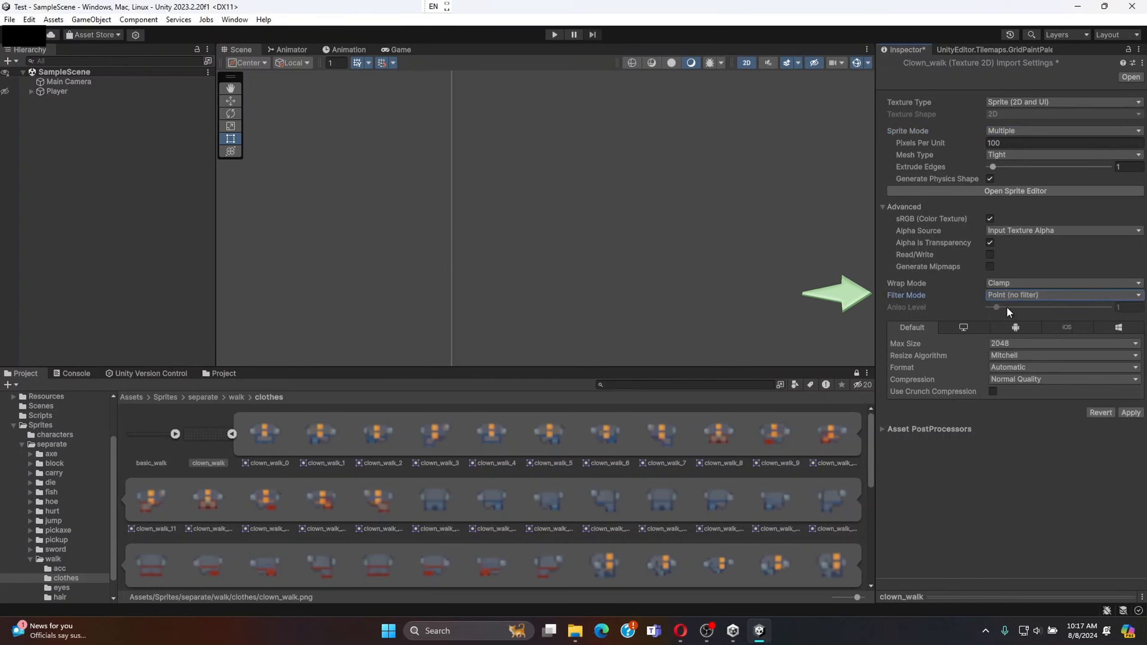
left_click(1008, 380)
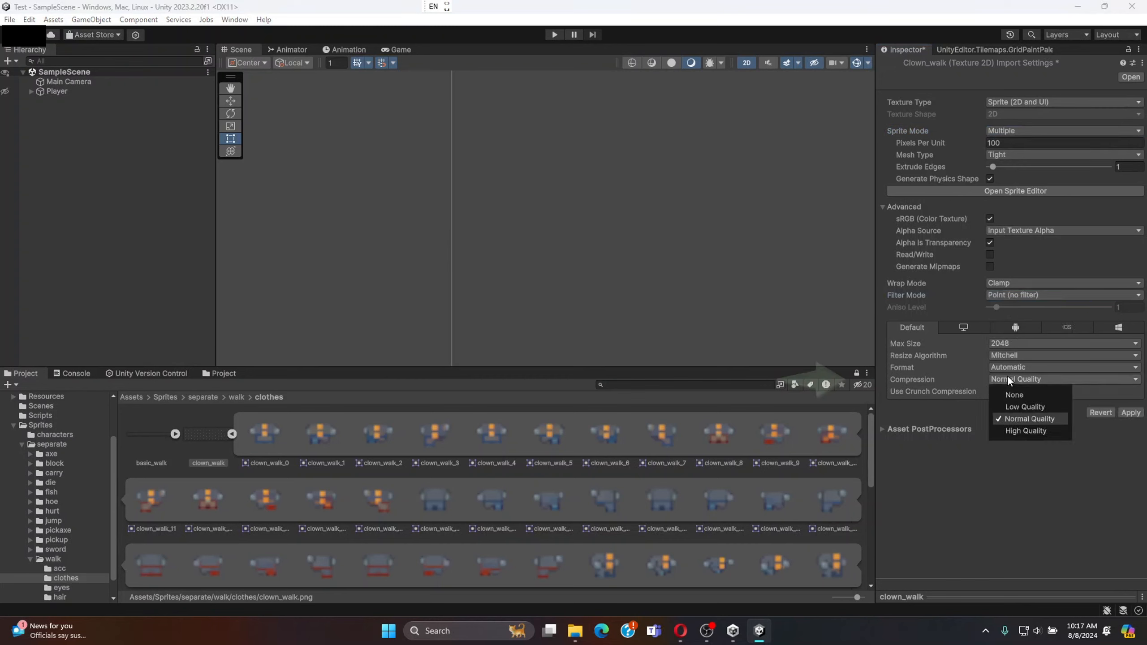
left_click(1028, 394)
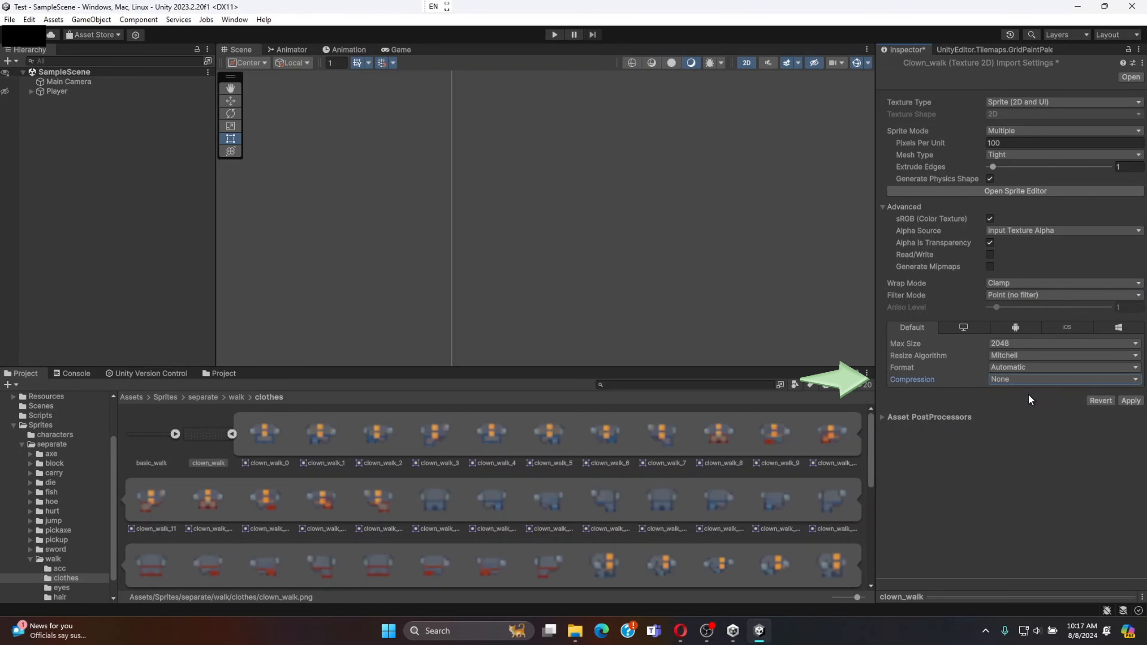
left_click(1022, 344)
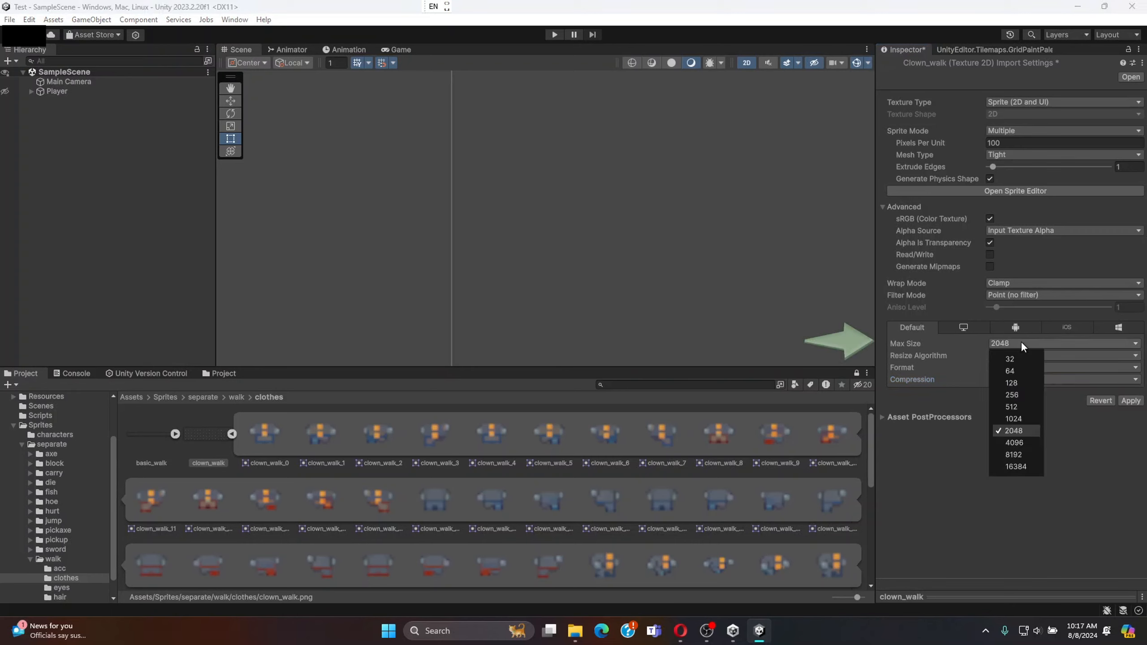
left_click(1015, 442)
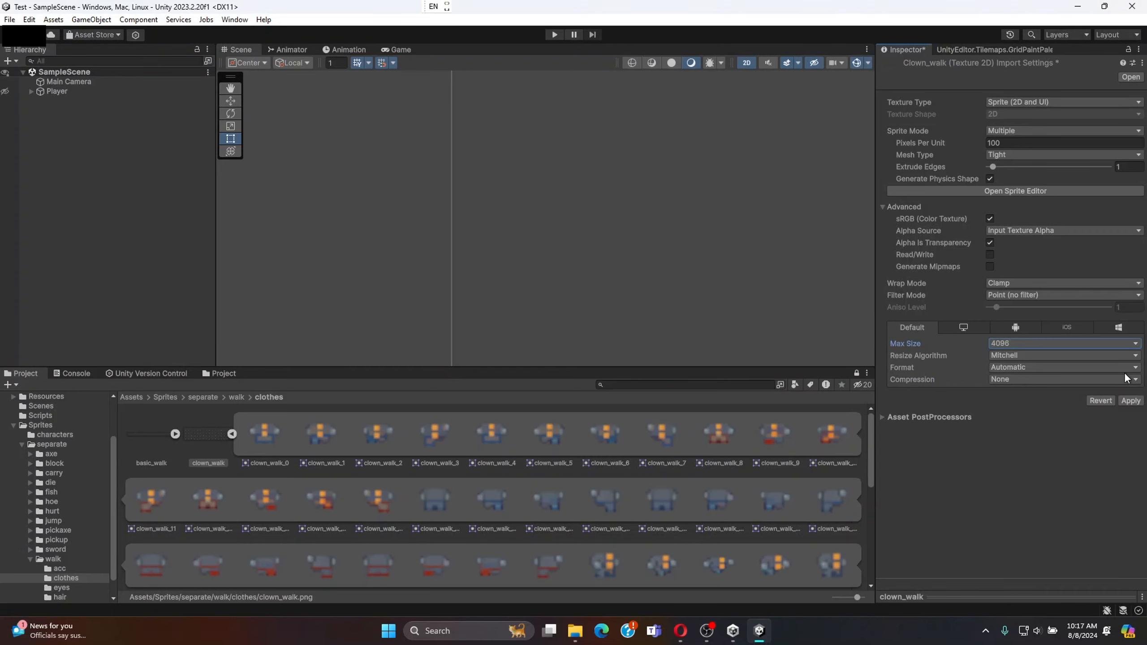
left_click(1131, 401)
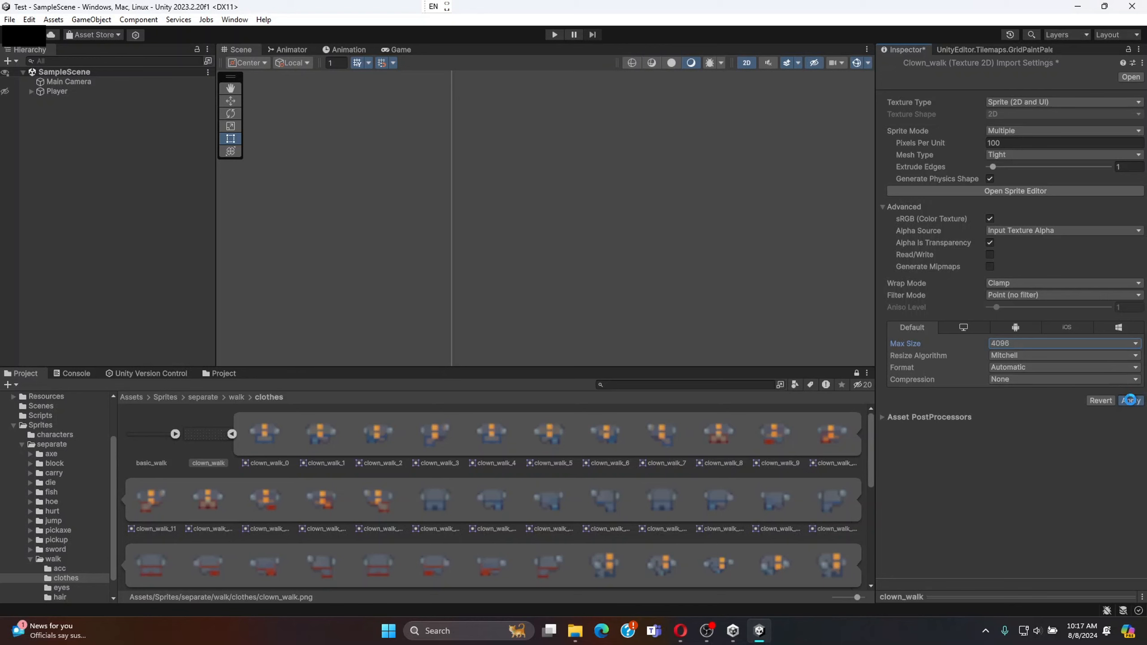
- Open clown_walk in the Sprite Editor and set the slice type to Grid By Cell Size
left_click(993, 192)
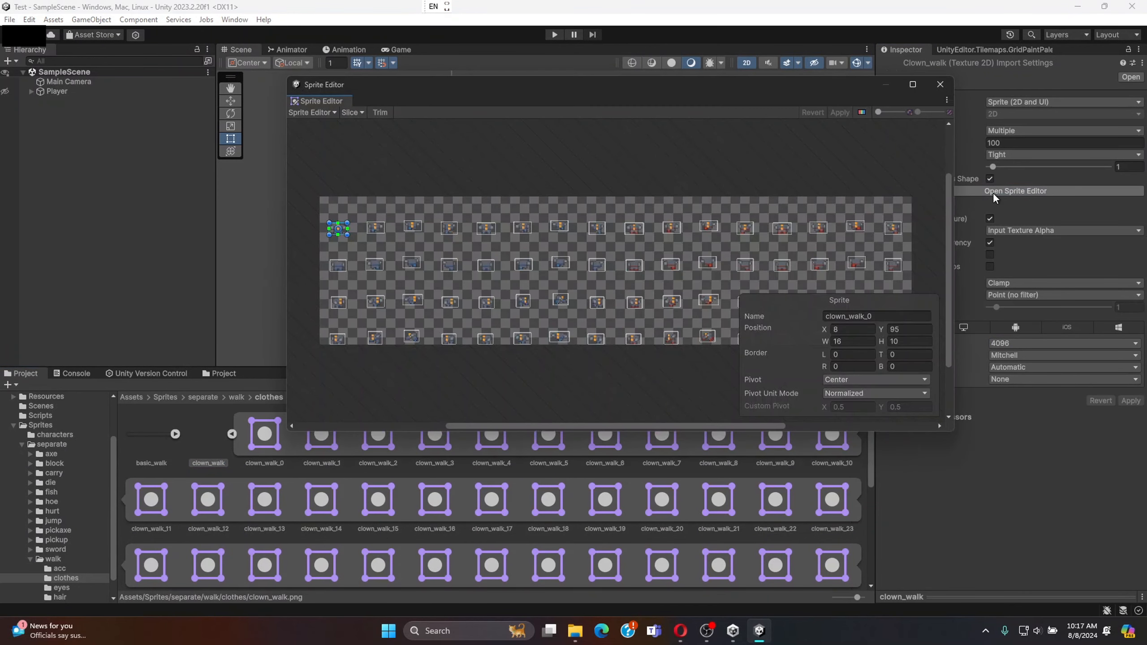
left_click(515, 208)
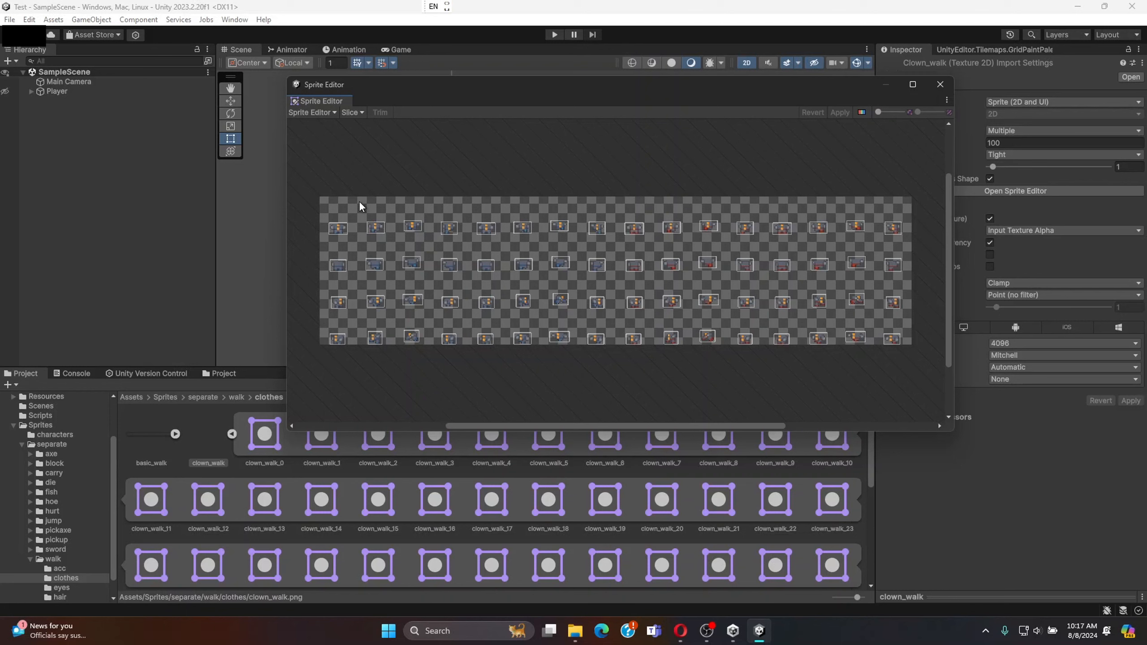
left_click(351, 112)
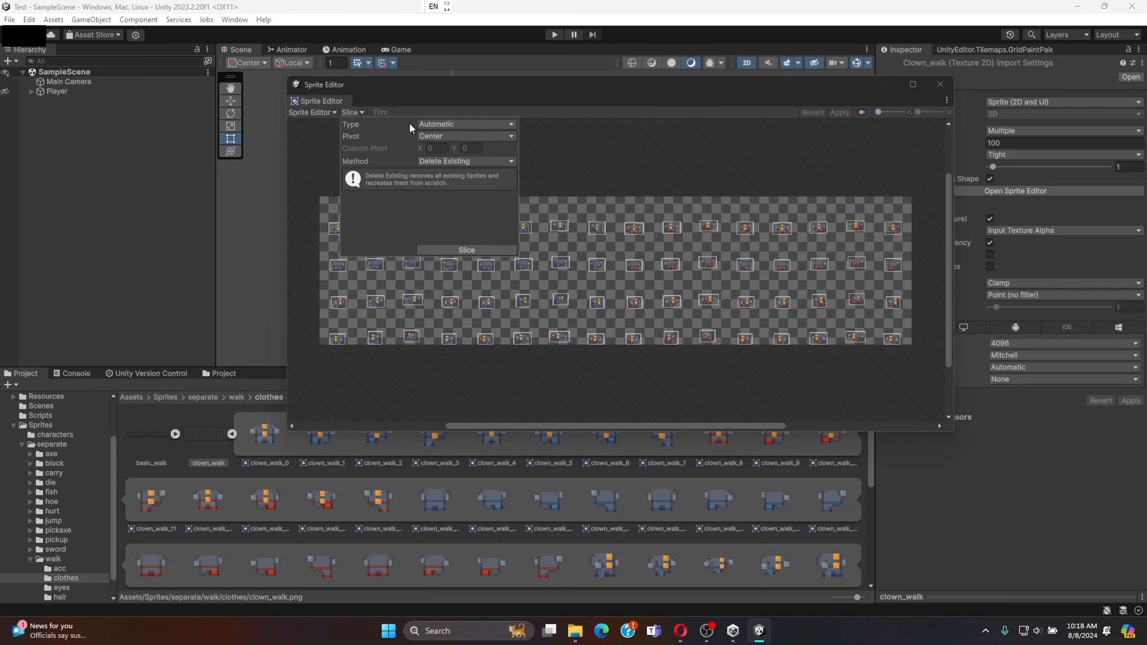
left_click(441, 125)
left_click(456, 150)
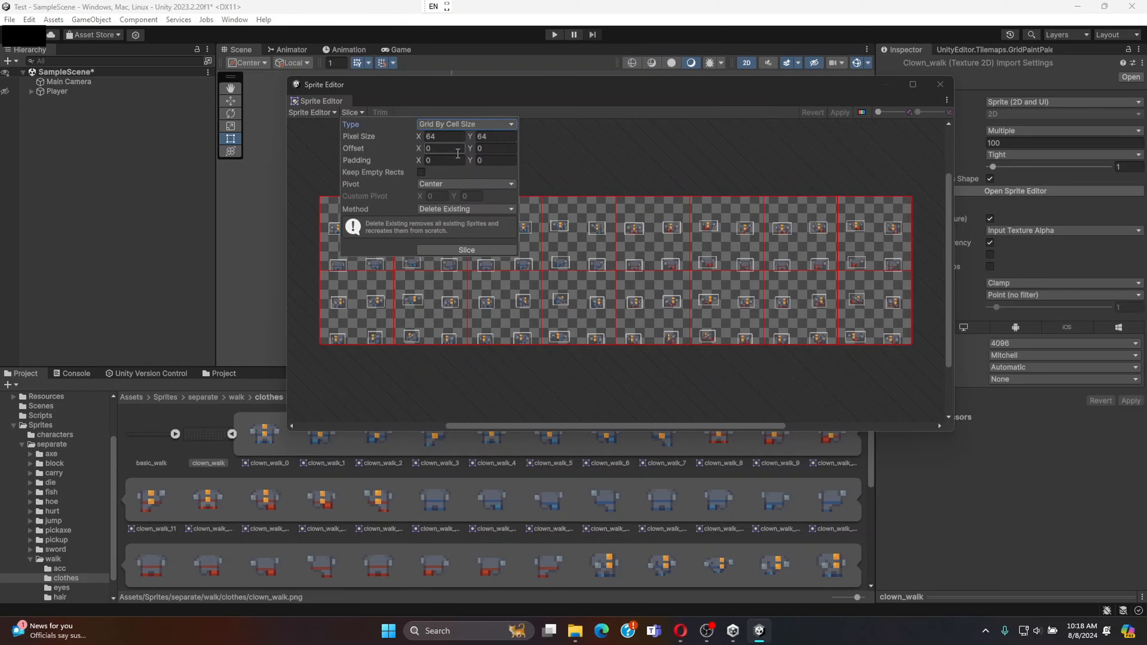
- Slice clown_walk with a 32 x 32 pixel size and apply the result, closing the Sprite Editor
left_click(444, 139)
type("23")
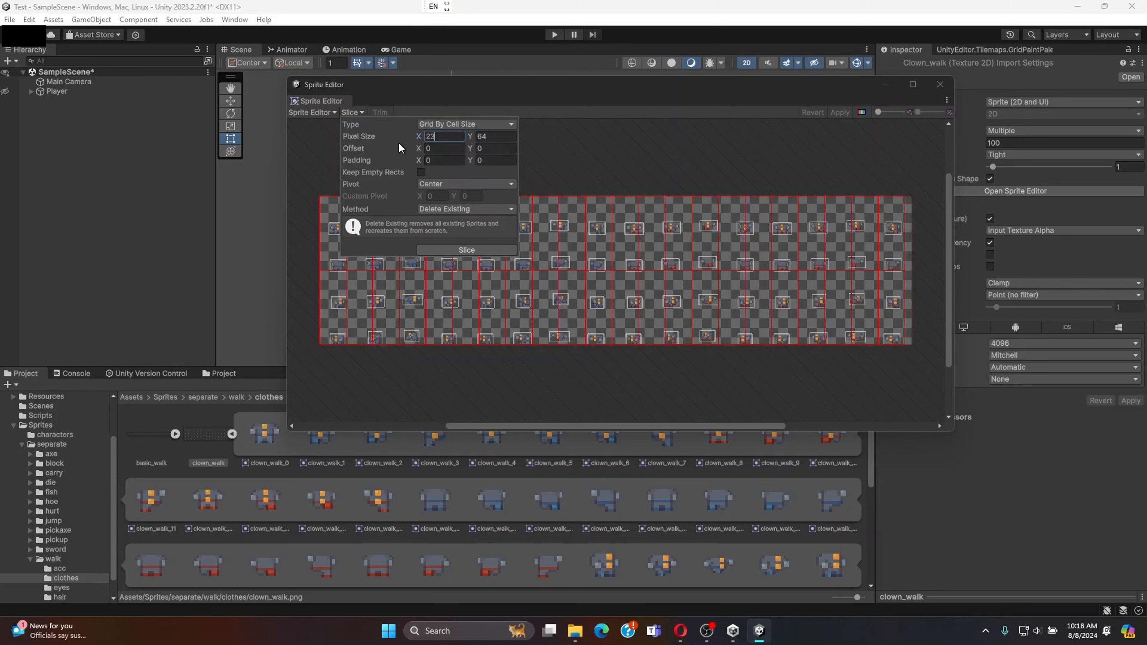
key("BackSpace")
key("BackSpace")
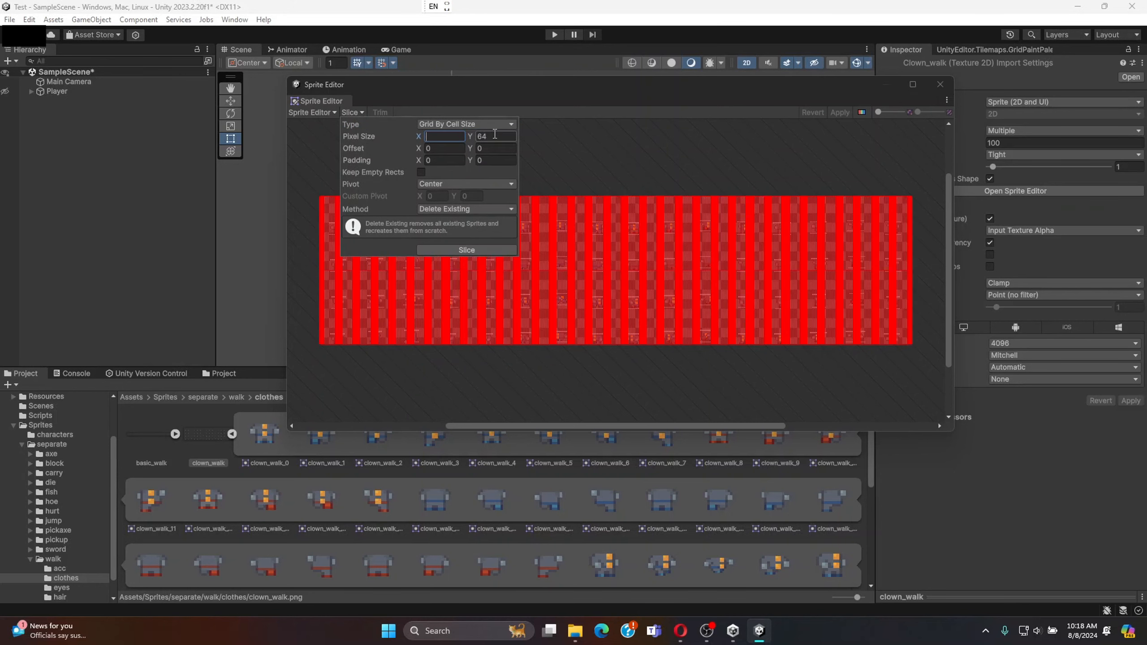
type("32")
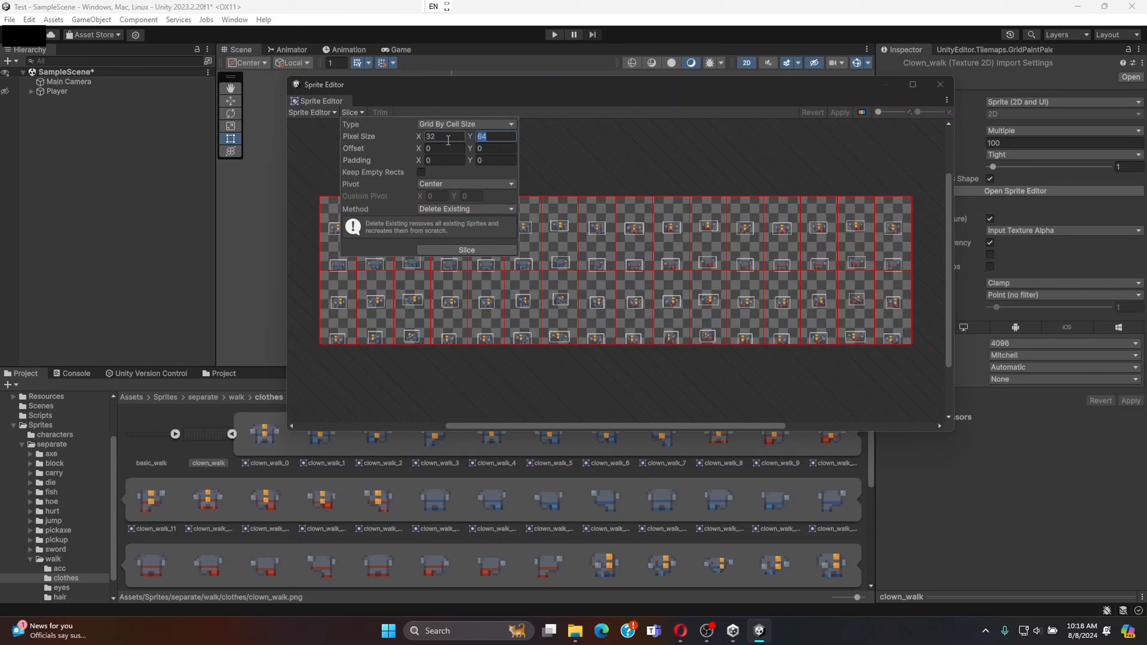
type("32")
left_click(456, 251)
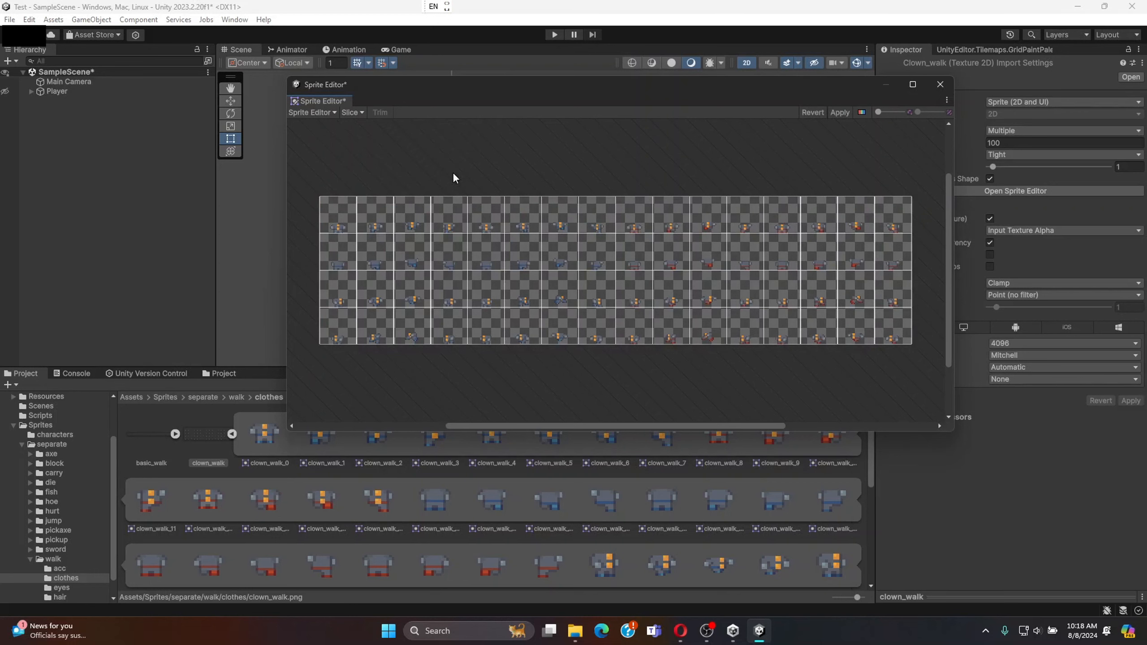
left_click(839, 113)
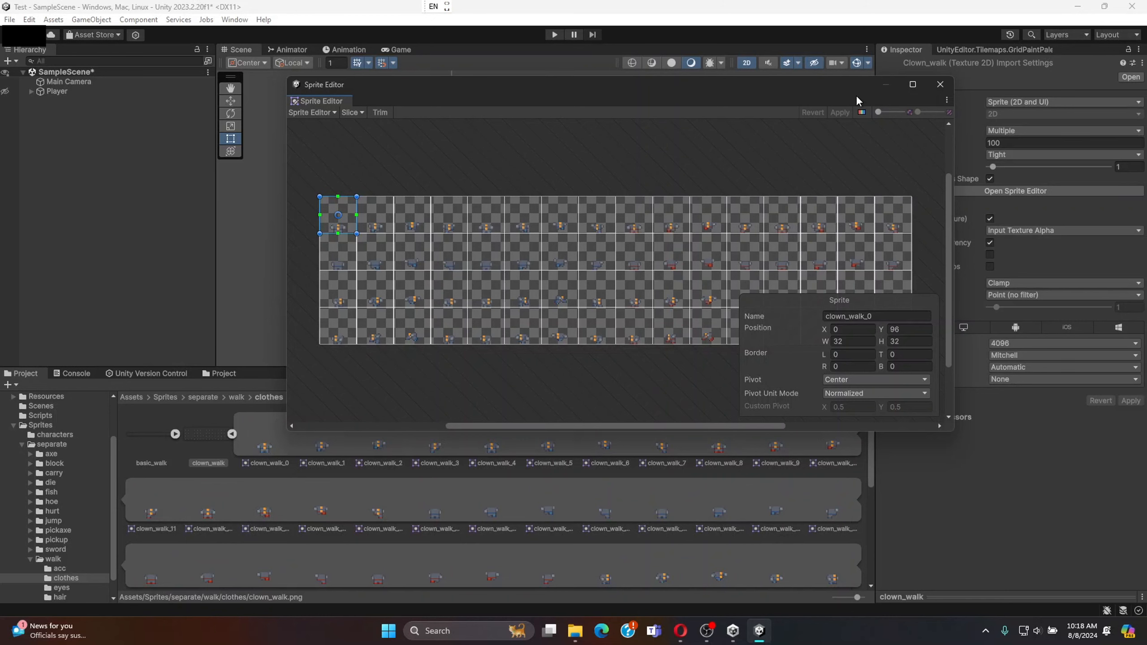
left_click(941, 83)
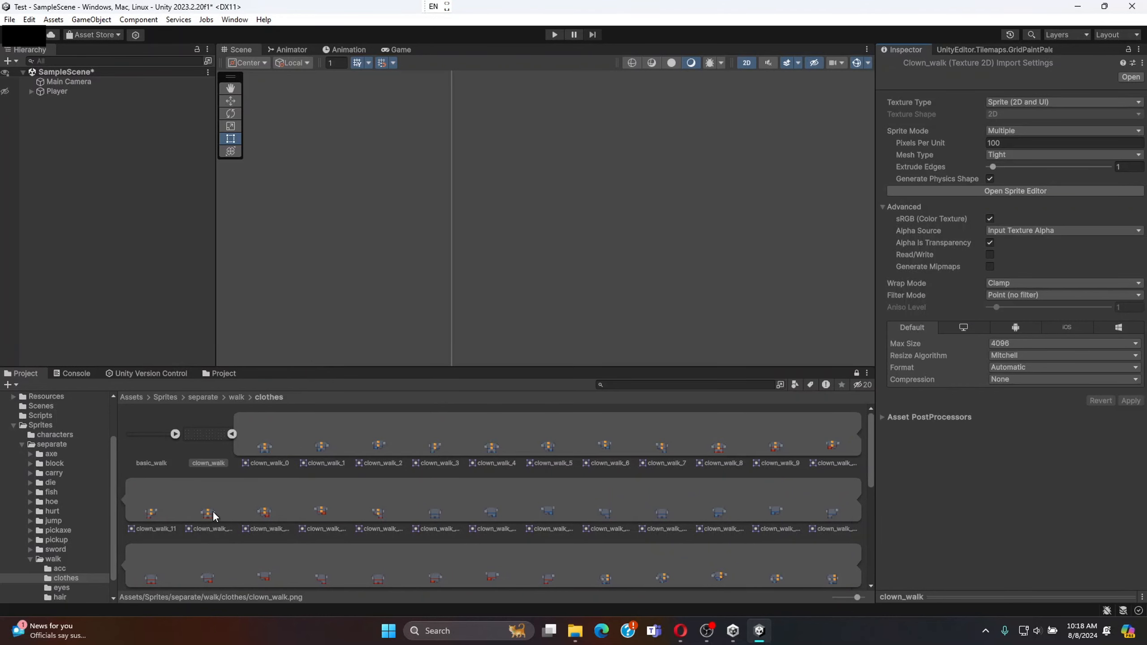
- Examine the sliced sprites of the clown_walk, dress_walk and witch_walk sheets in the clothes folder
left_click(233, 433)
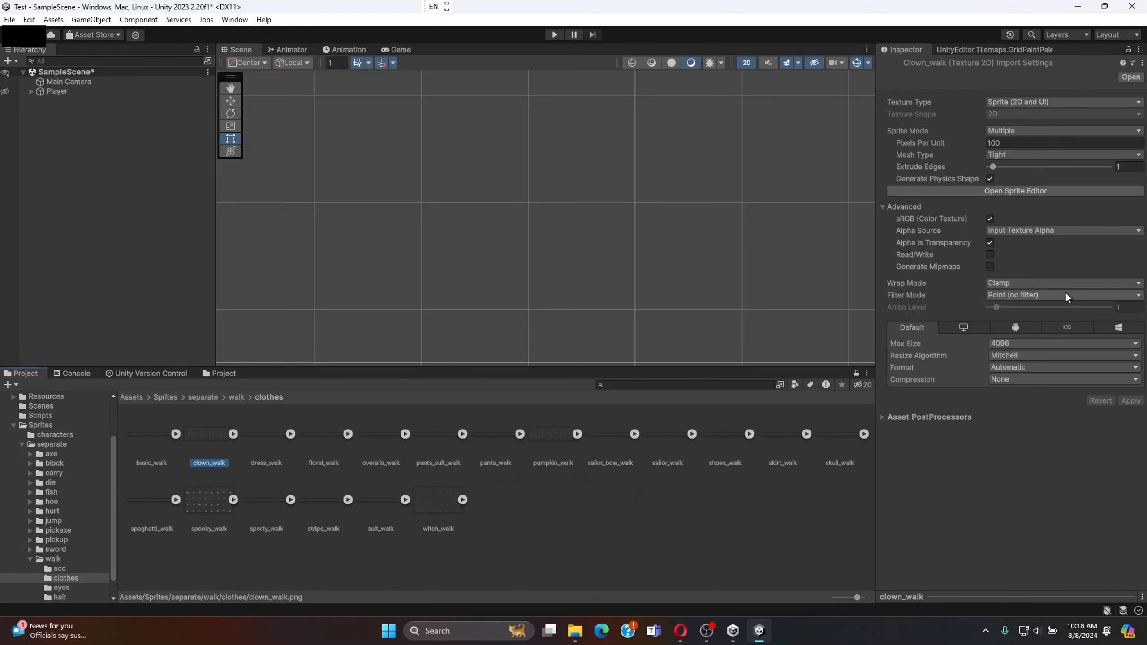
left_click(232, 434)
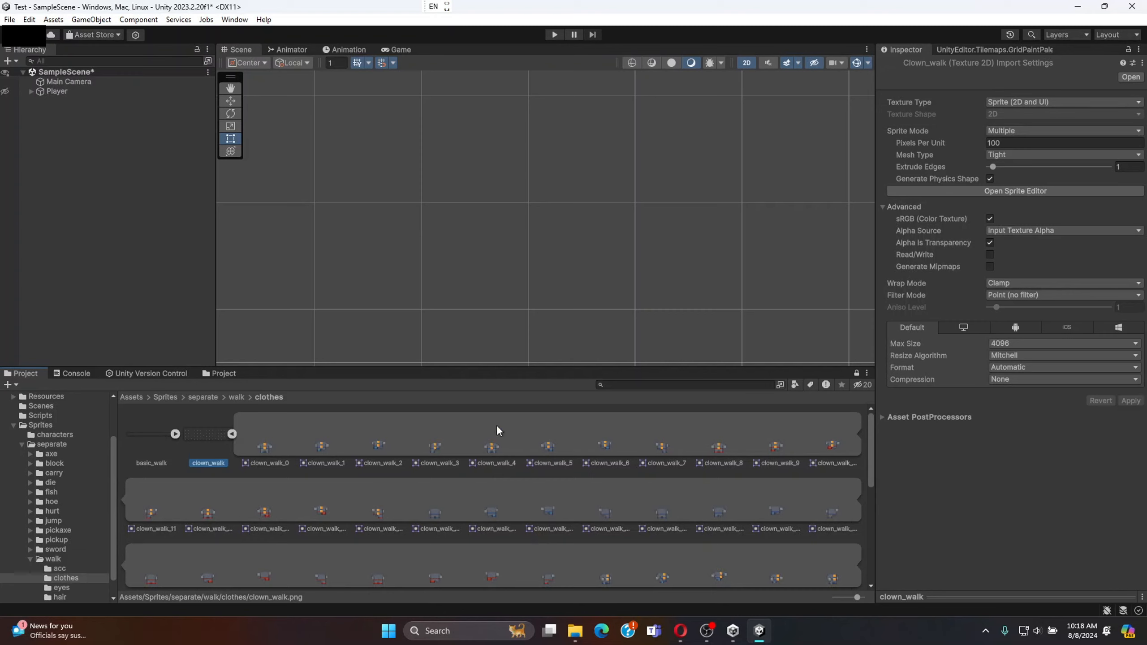
left_click(232, 434)
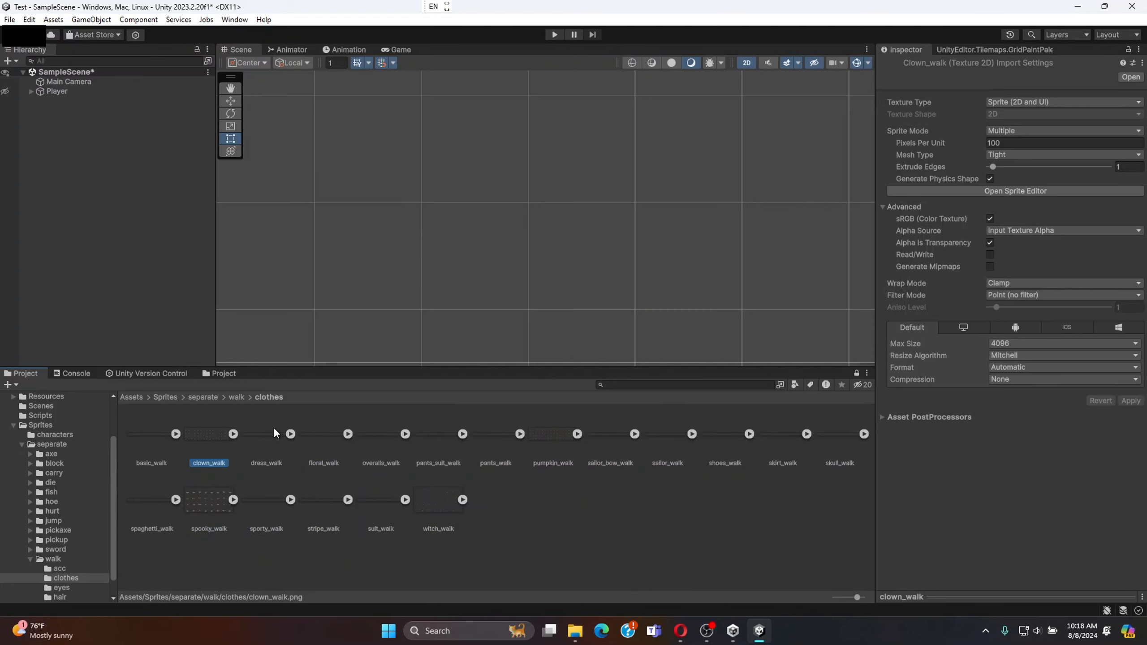
left_click(291, 434)
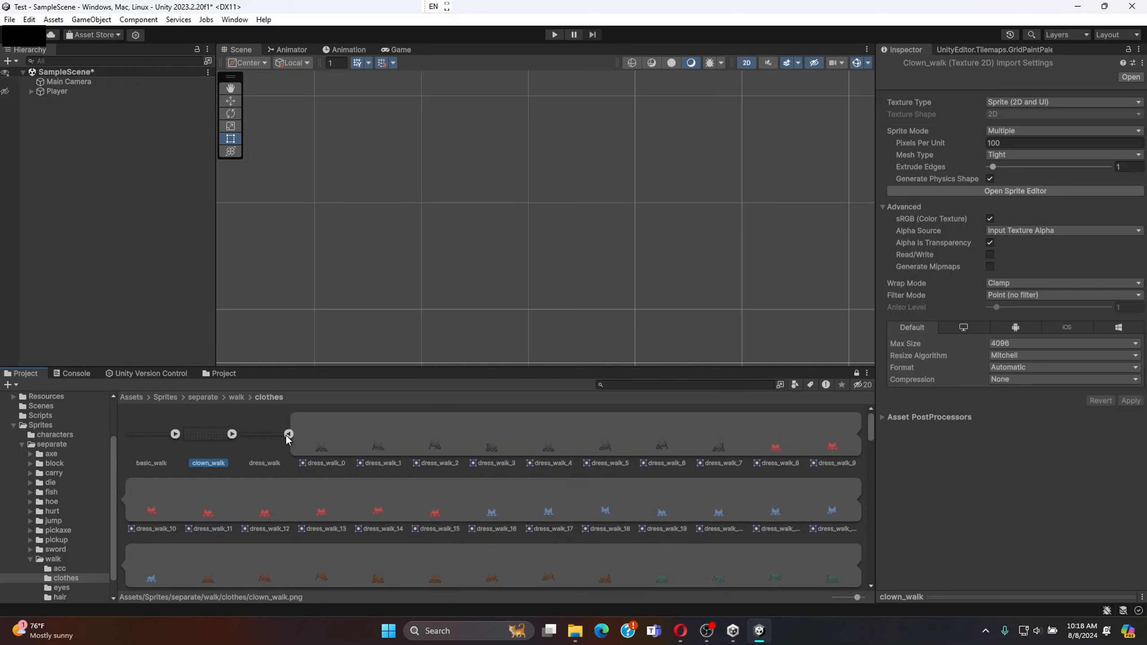
left_click(289, 434)
left_click(462, 498)
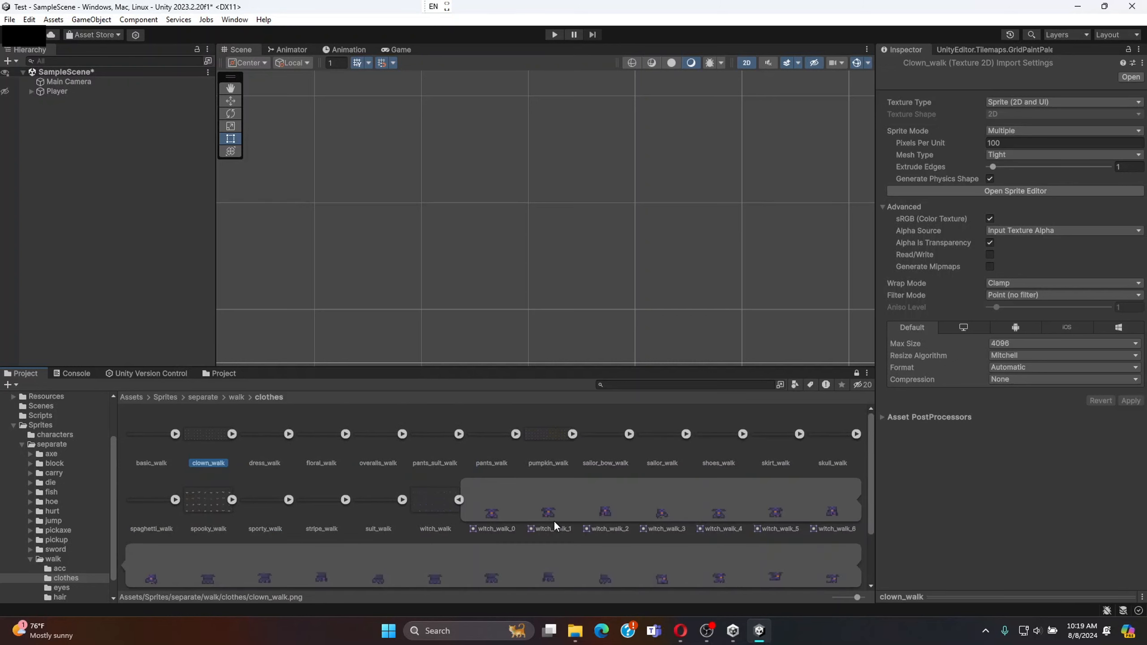
- Collapse the witch_walk sheet and examine the sliced sprites of the basic_walk sheet
left_click(458, 499)
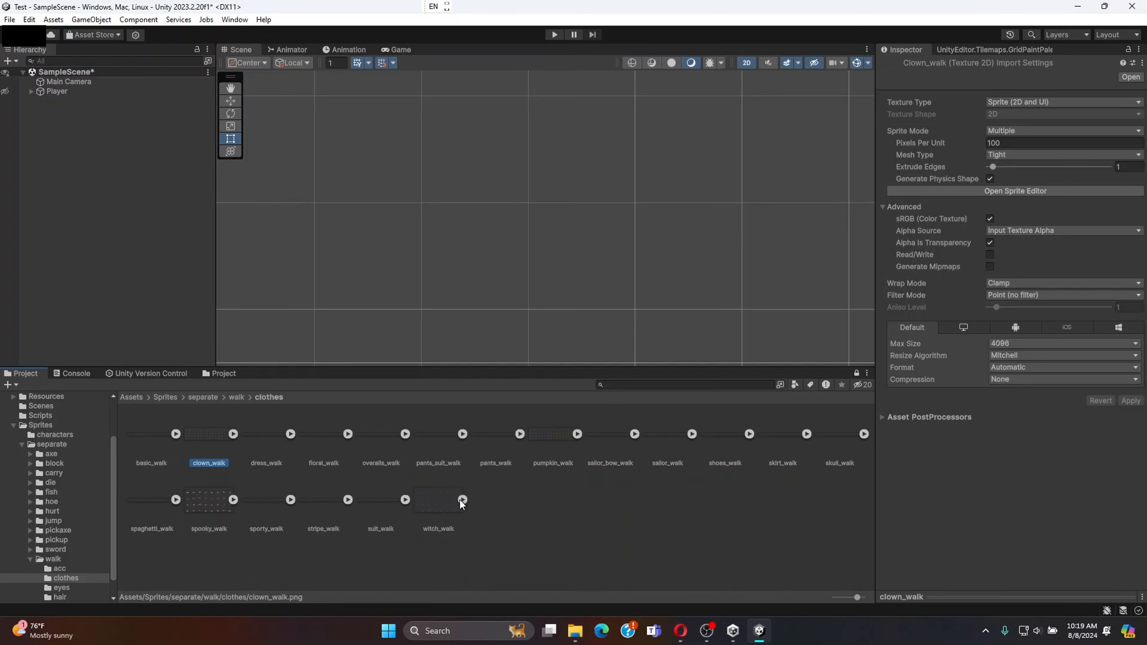
left_click(175, 434)
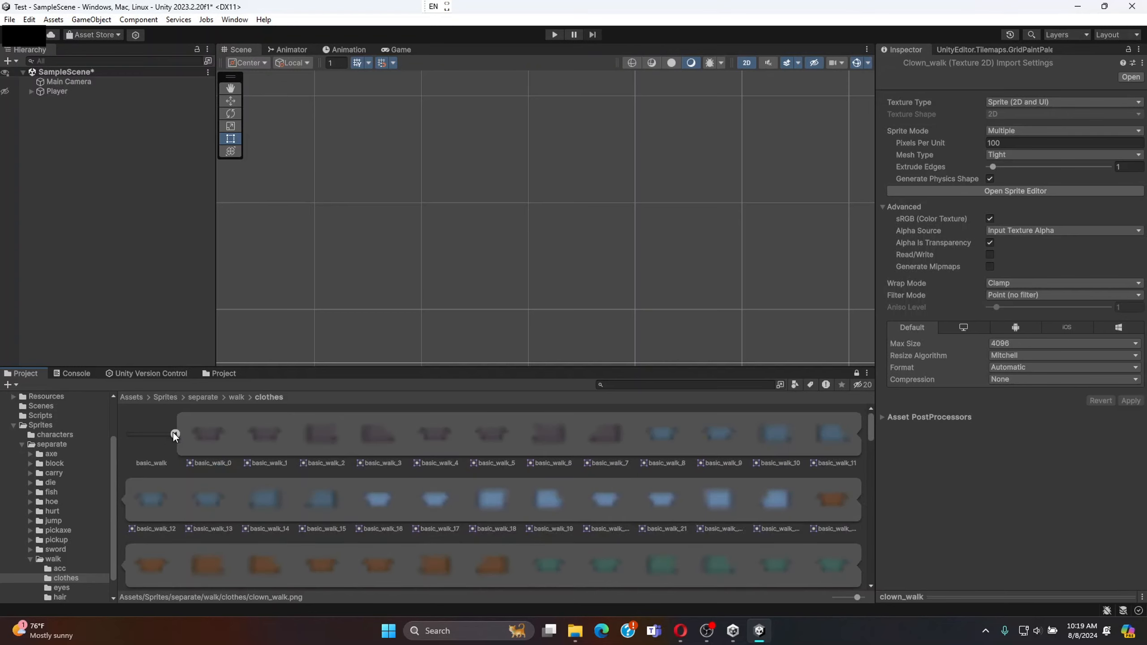
left_click(176, 434)
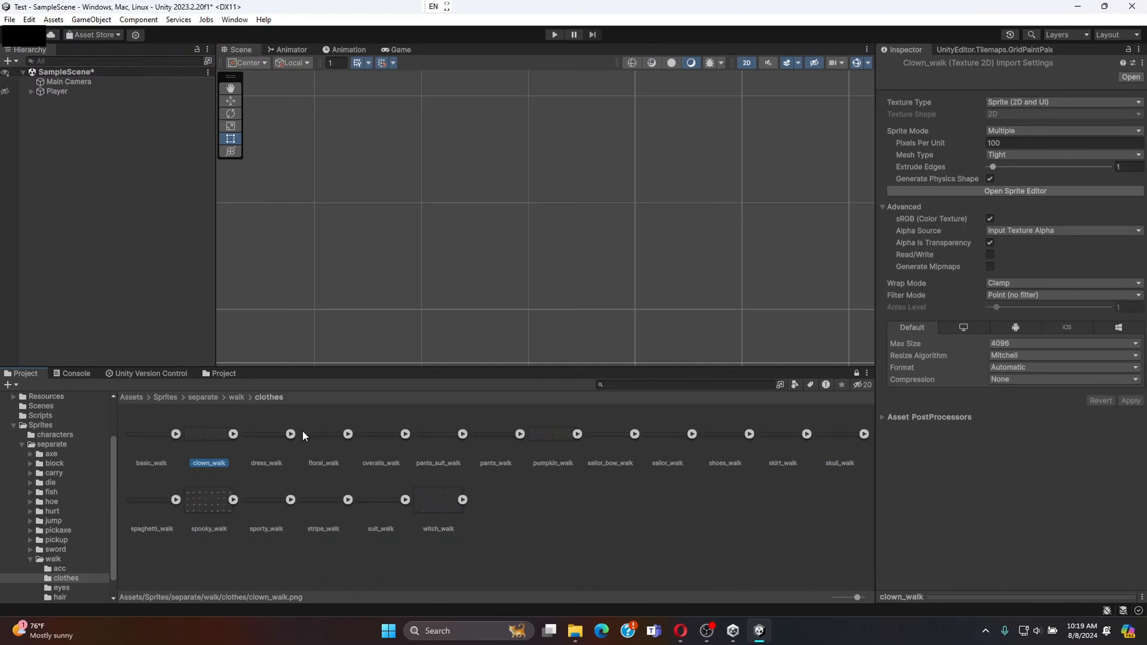
- Inspect the existing Player's components and bring up the creation options for a new root object in the scene hierarchy
right_click(115, 134)
left_click(47, 91)
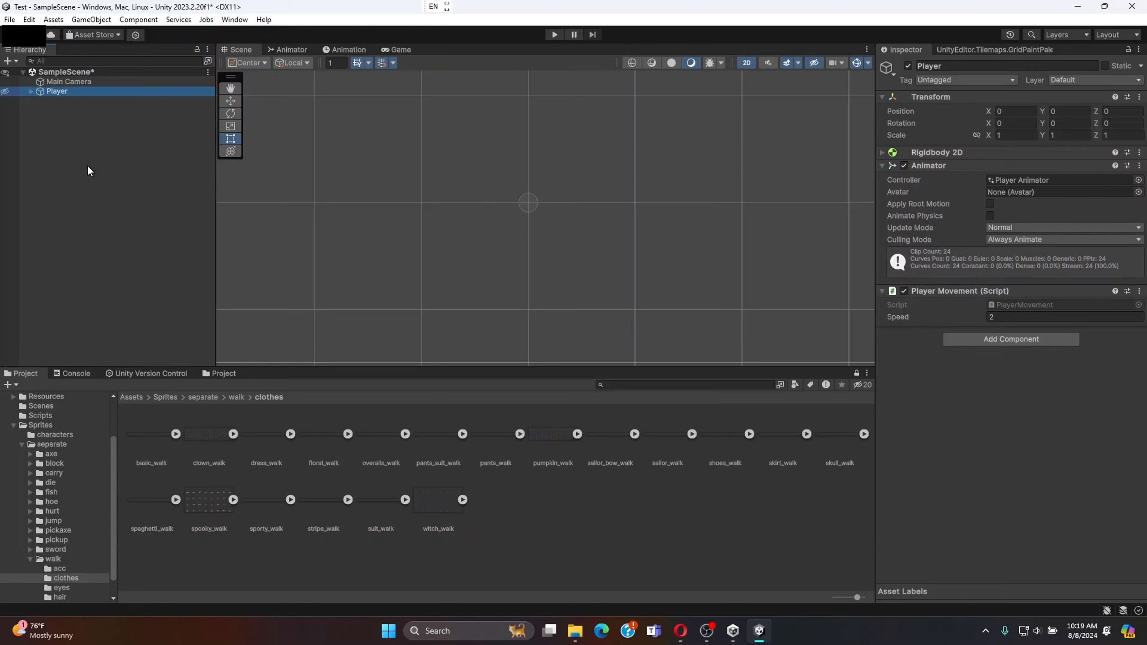
right_click(96, 161)
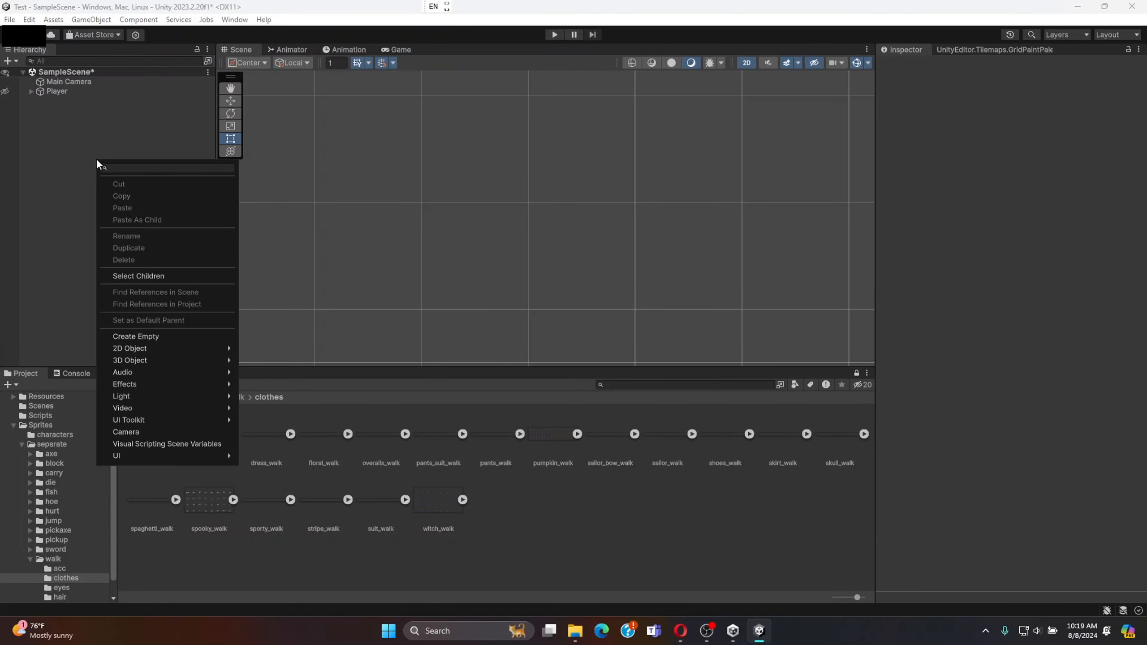
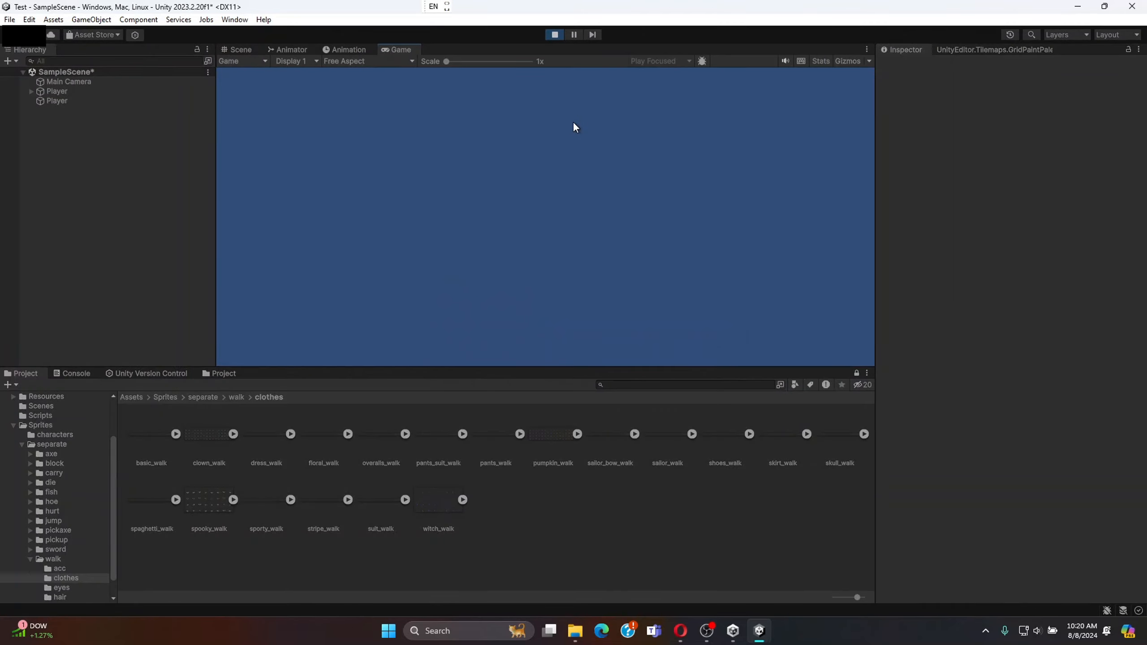
- Set the Gravity Scale of the original Player's Rigidbody 2D to 0 and test the scene in play mode
left_click(555, 34)
left_click(88, 90)
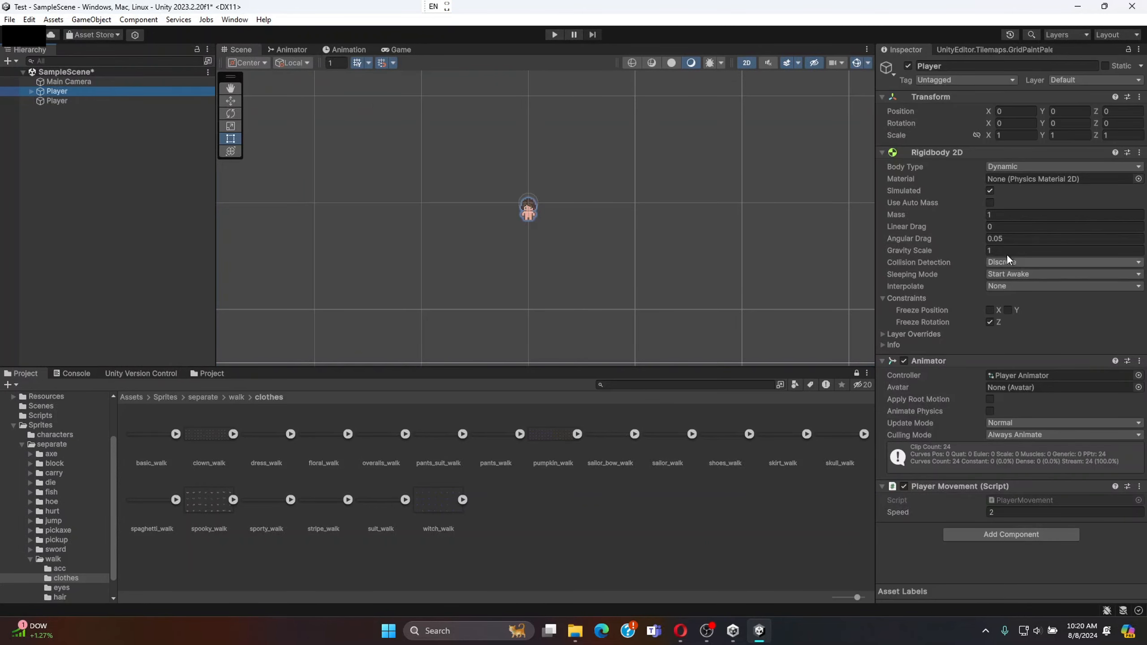
left_click(1006, 251)
type("0")
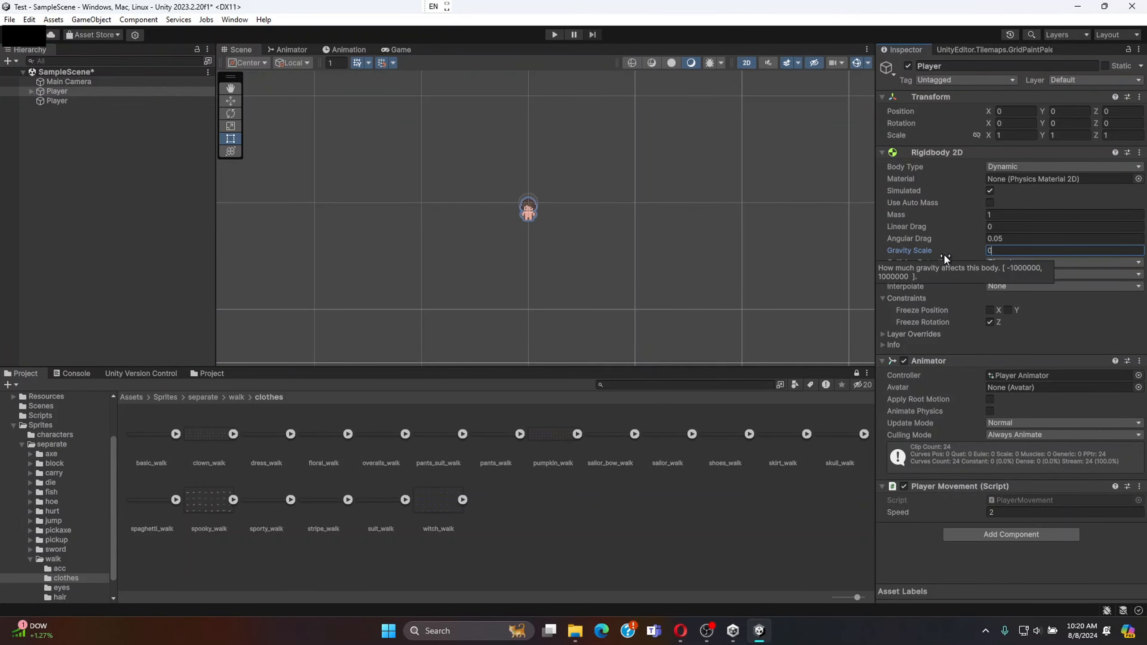
left_click(605, 259)
left_click(555, 35)
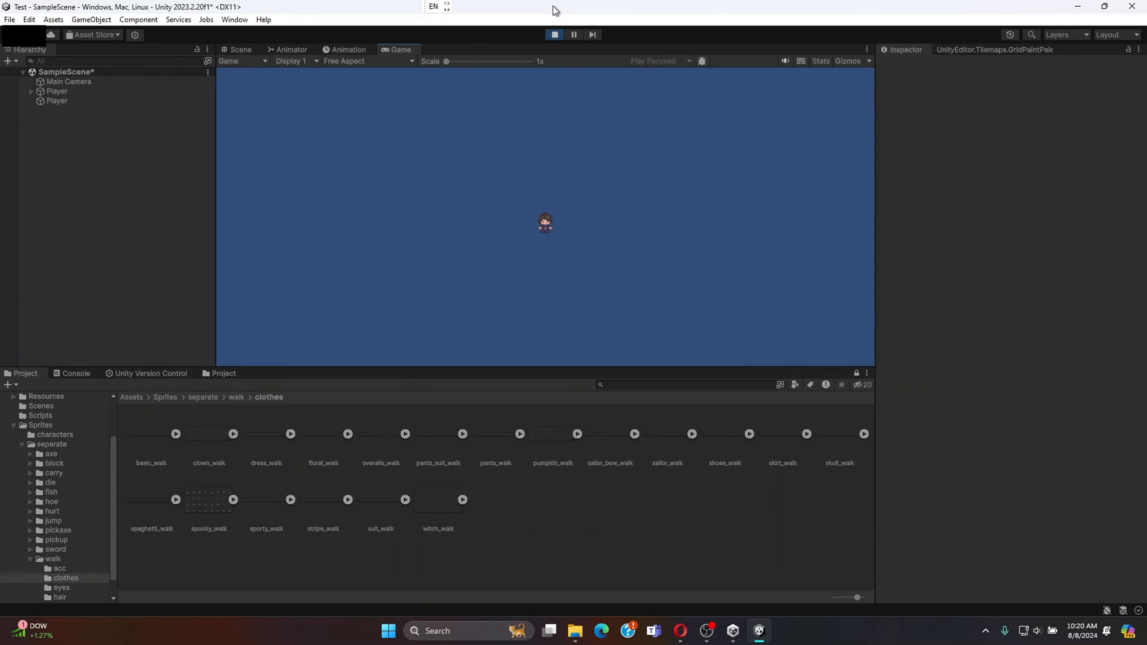
left_click(554, 35)
- Add an Animator component to the new Player object, keeping its component sections collapsed
left_click(883, 152)
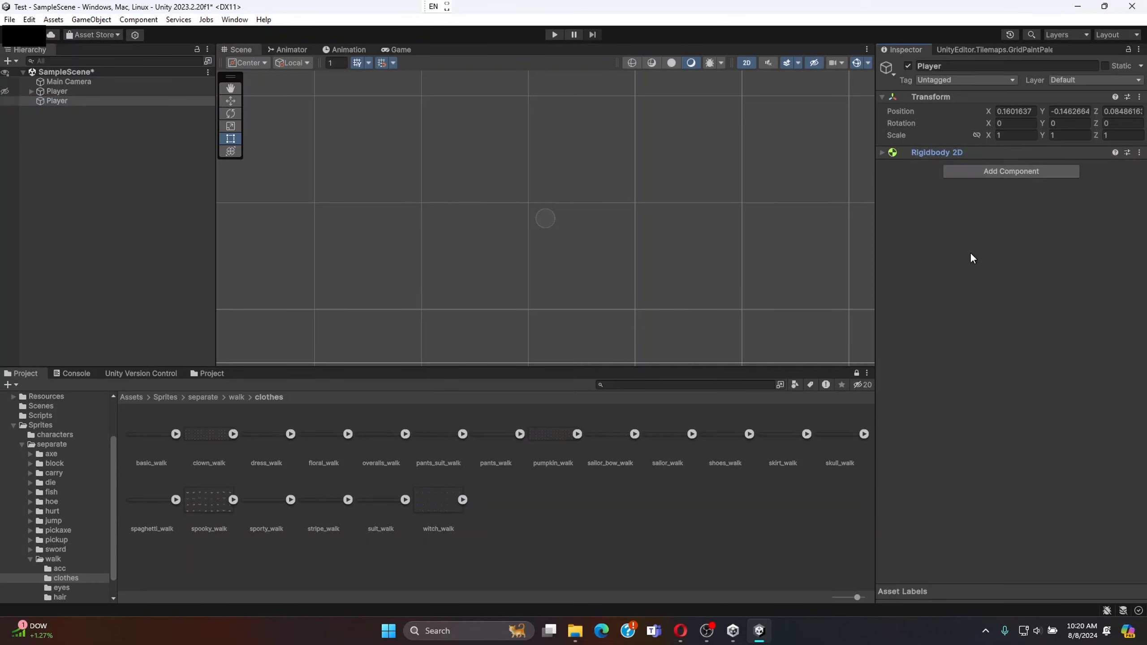
left_click(979, 173)
type("animator")
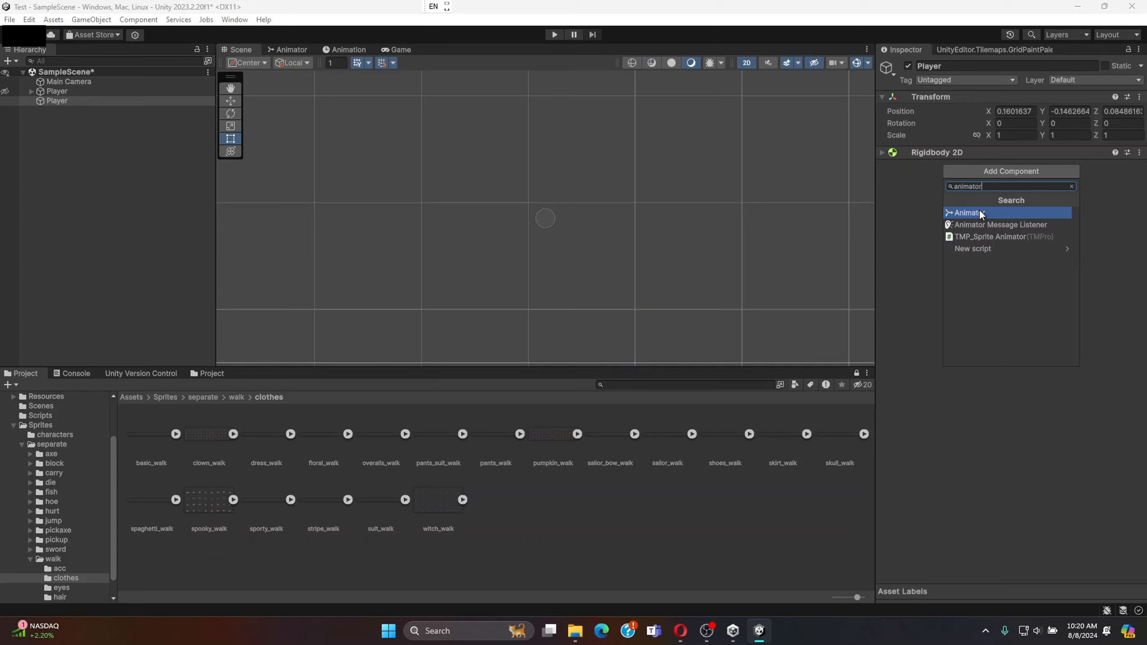
left_click(981, 212)
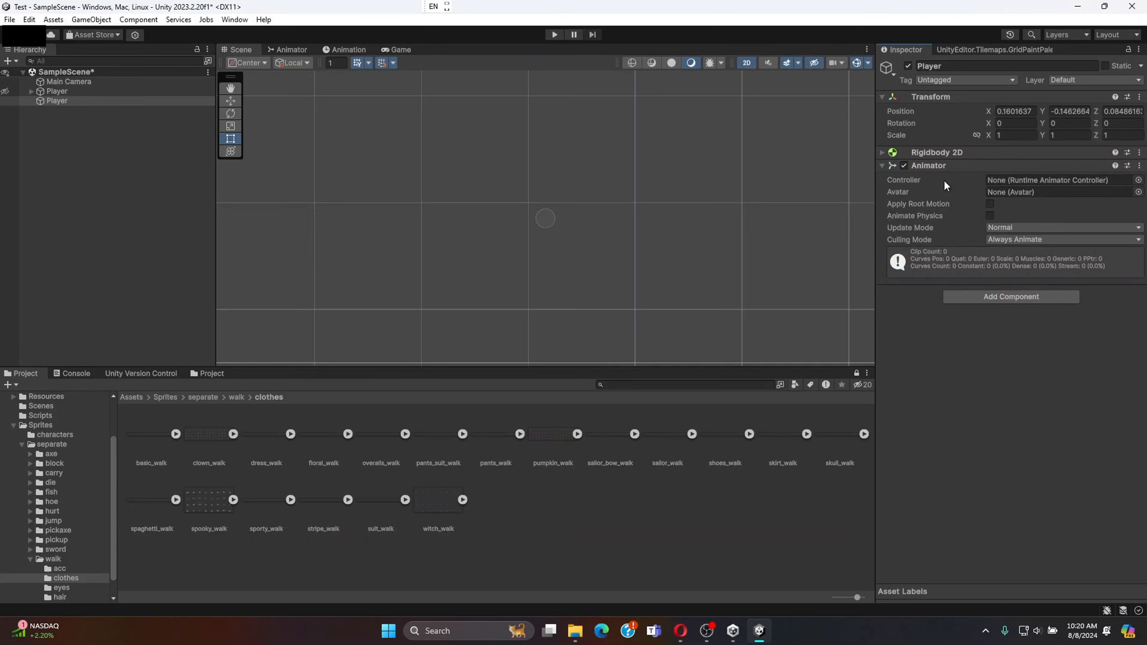
left_click(883, 166)
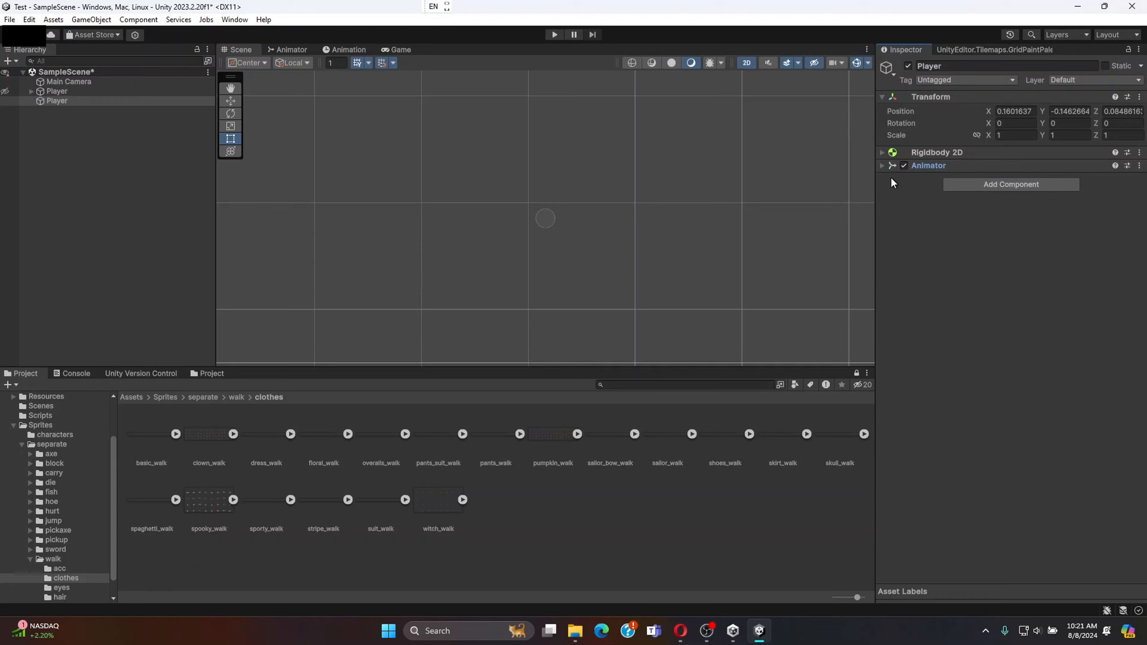
- Create an empty child object named "skin" under the new Player
right_click(64, 103)
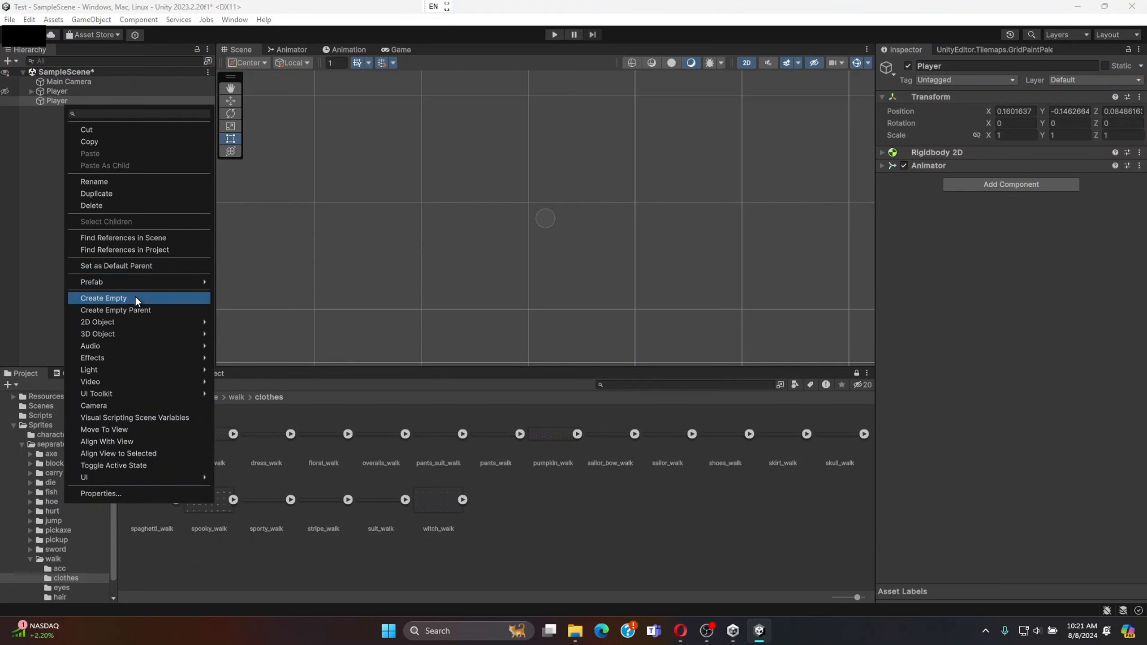
left_click(134, 298)
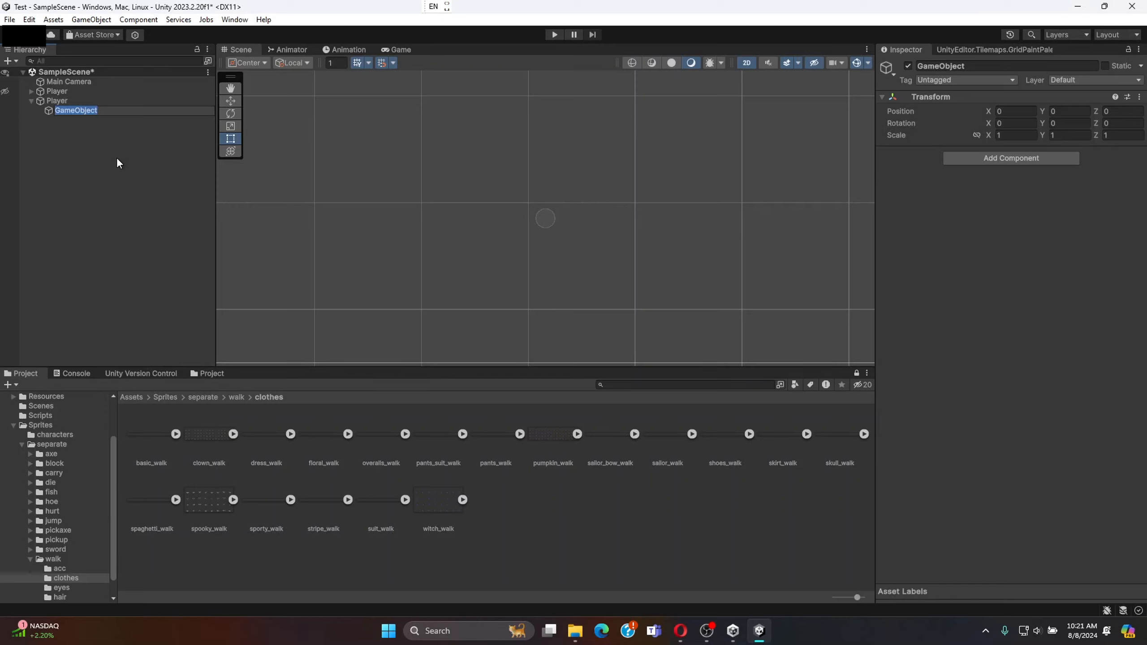
type("skin")
key("Return")
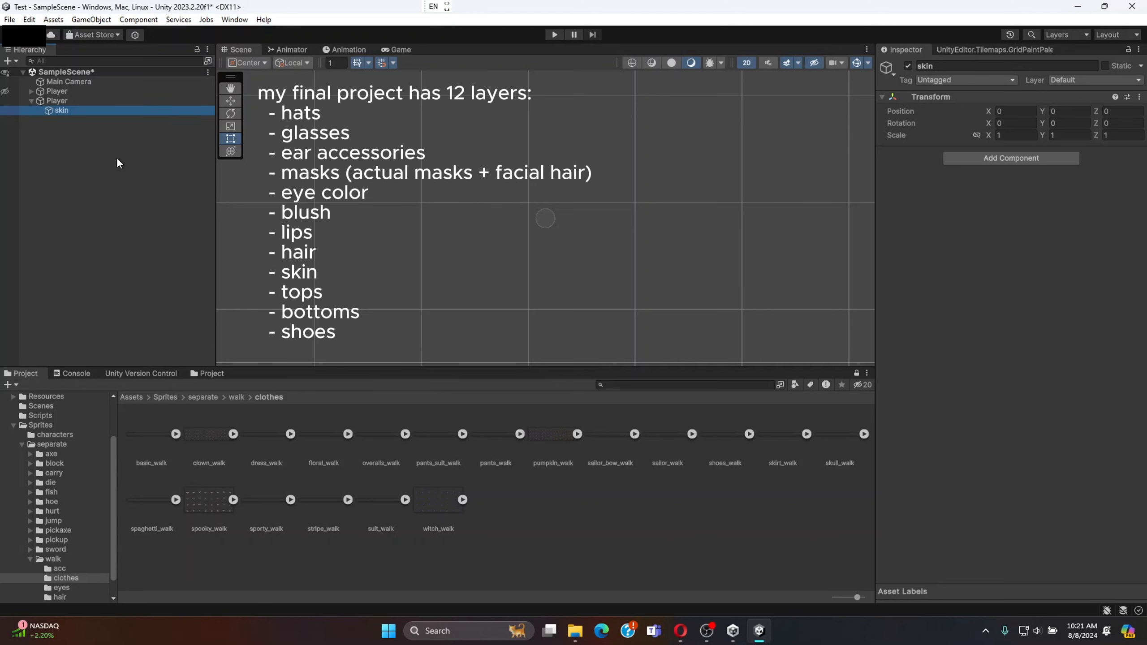
- Create a second empty child object under the new Player and name it "top"
right_click(58, 107)
left_click(10, 123)
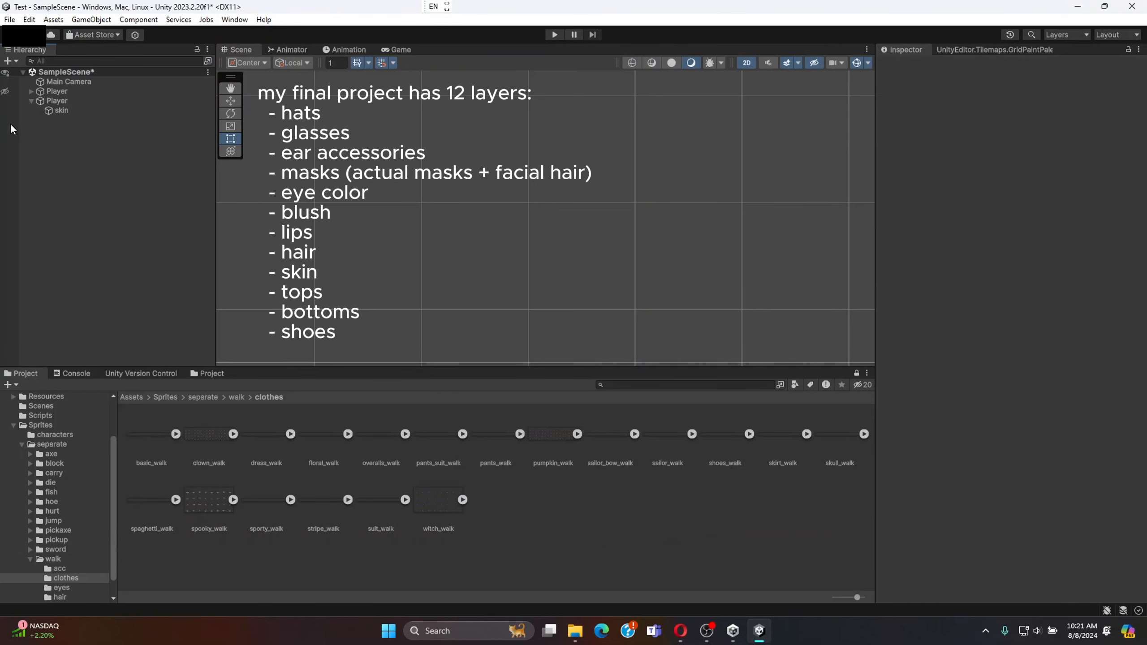
right_click(46, 102)
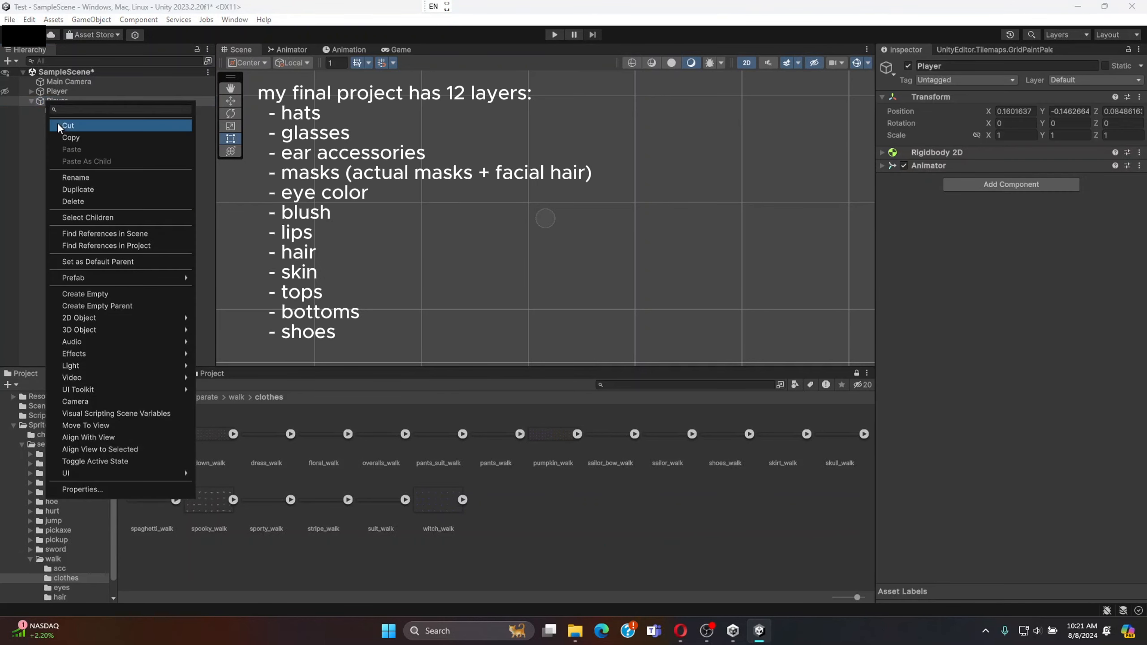
left_click(113, 294)
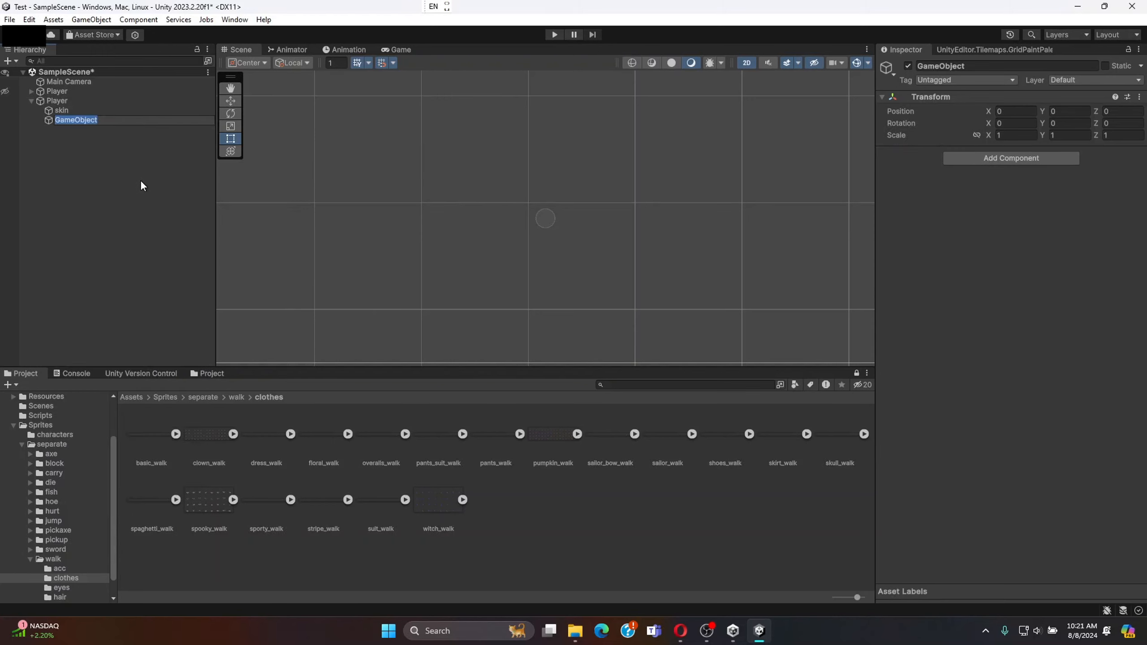
type("dress")
key("BackSpace")
key("BackSpace")
key("BackSpace")
key("BackSpace")
key("BackSpace")
type("top")
key("Return")
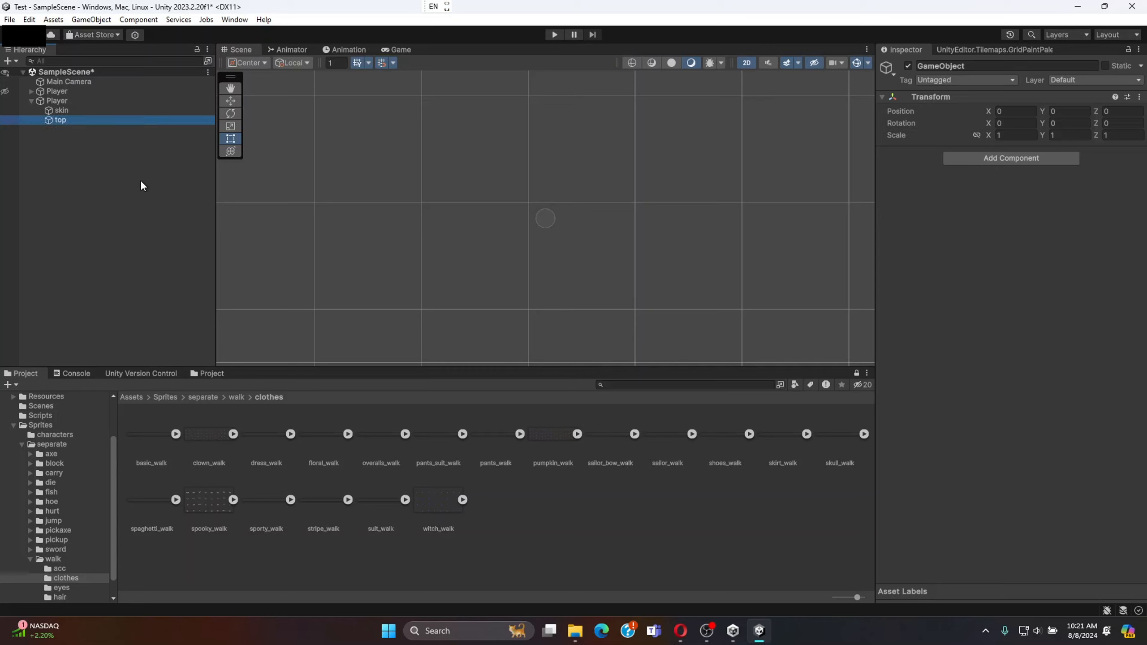
- Create a third empty child object under the new Player and name it "hair"
right_click(65, 100)
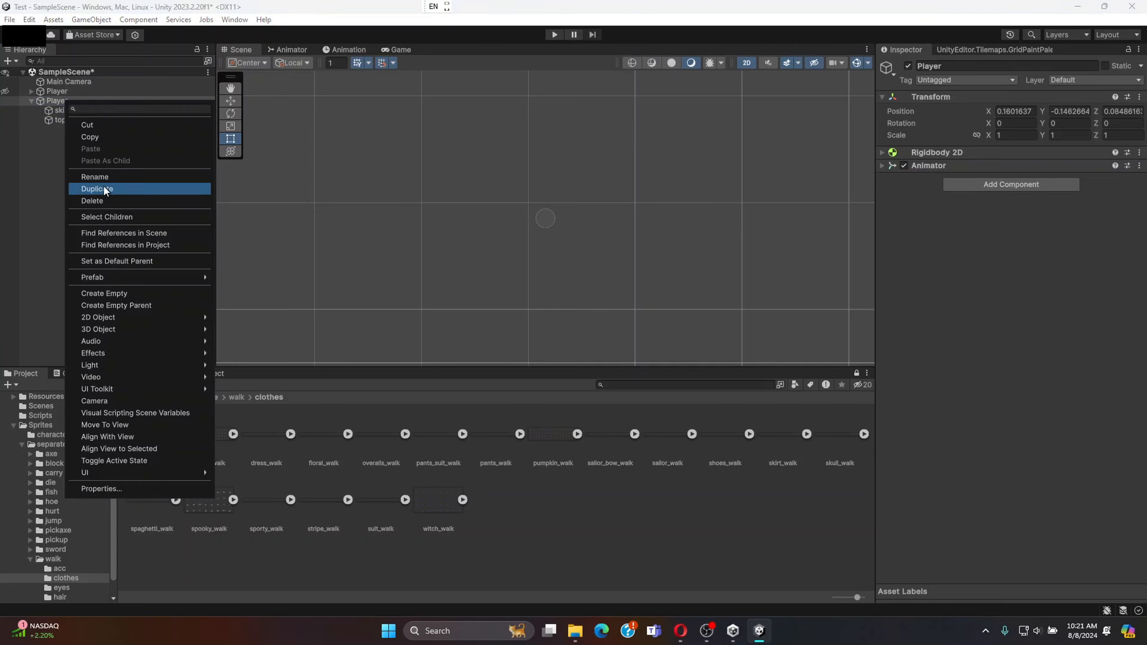
left_click(118, 292)
type("hai")
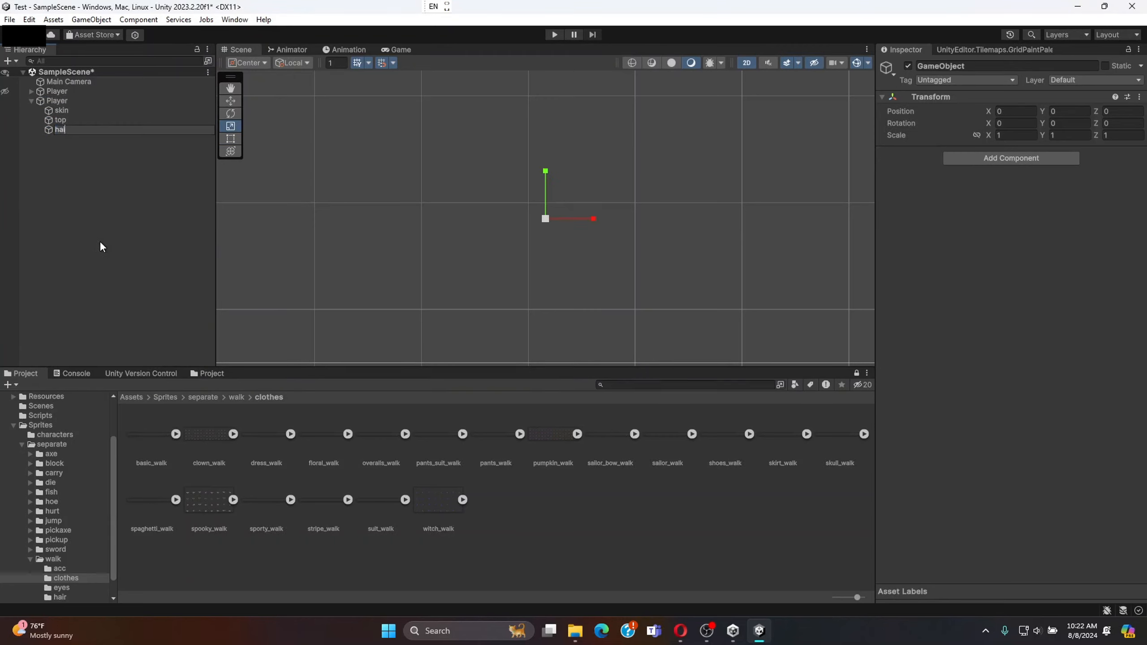
type("r")
key("Return")
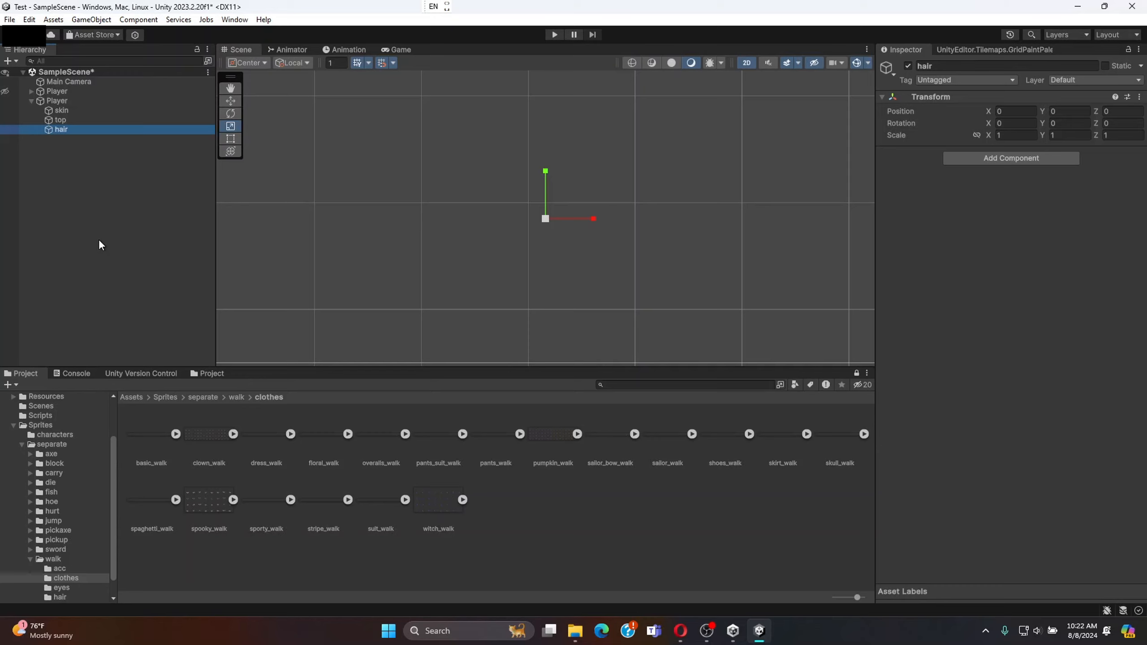
left_click(100, 244)
- Add a Sprite Renderer component to the skin object of the new Player
left_click(82, 114)
left_click(83, 120)
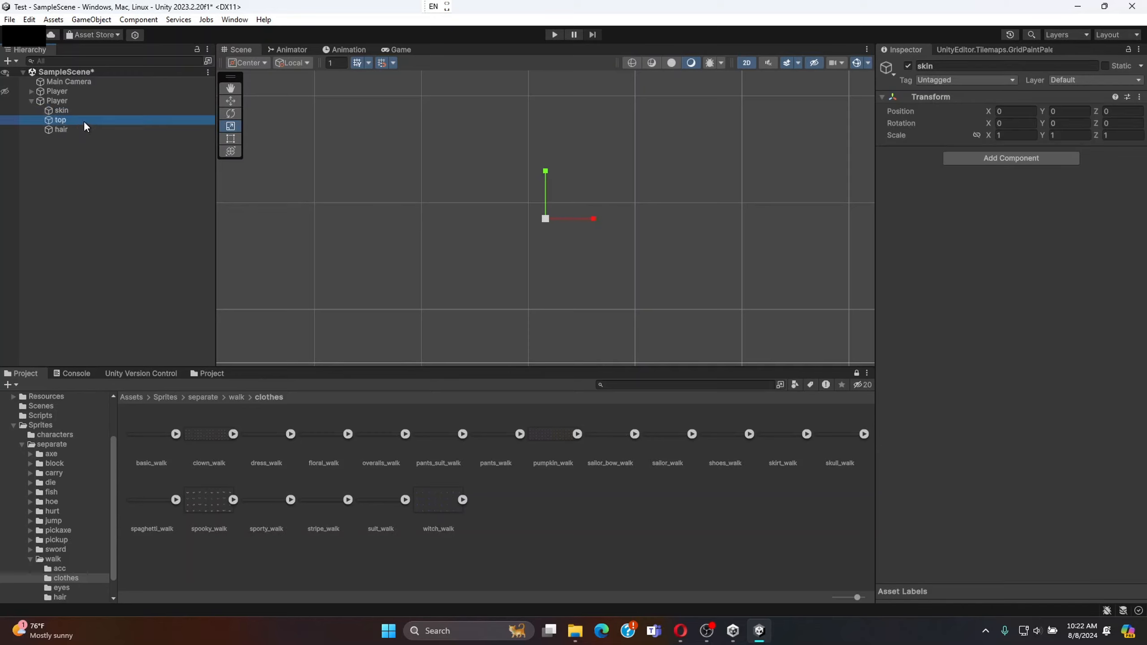
left_click(83, 145)
left_click(71, 110)
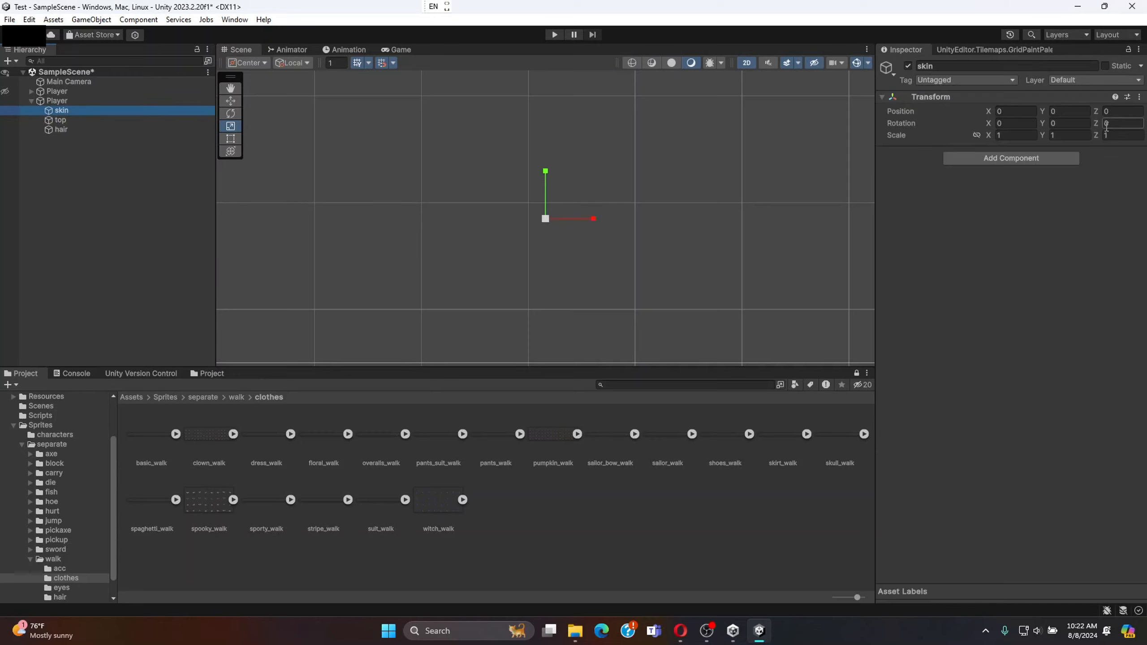
left_click(1028, 157)
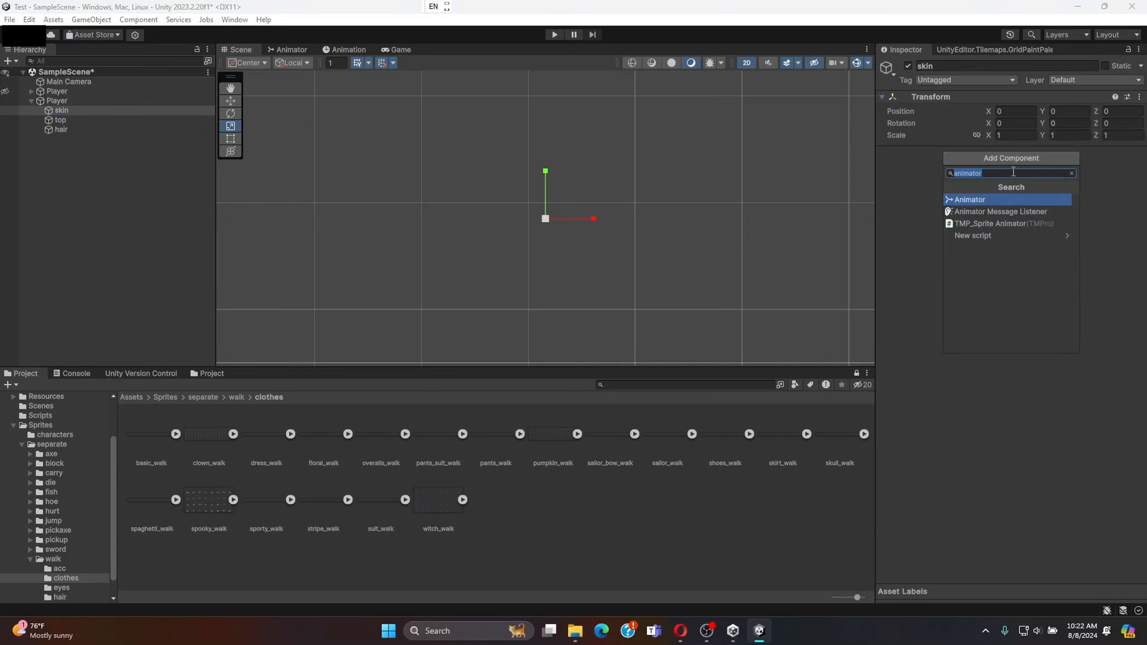
type("spr")
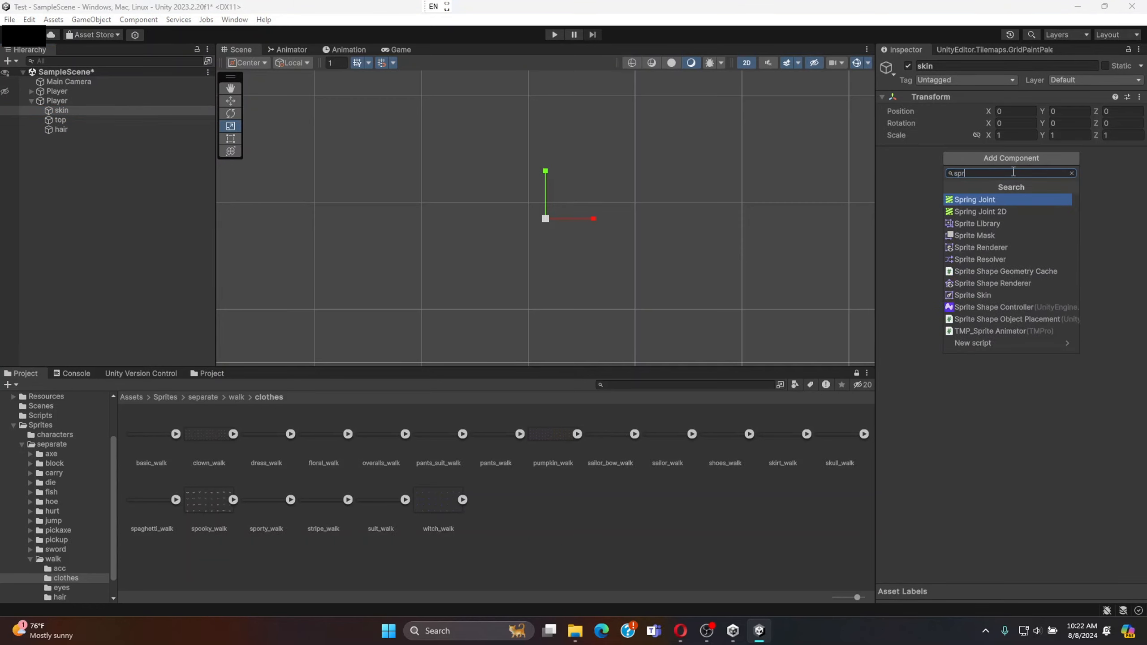
left_click(1016, 249)
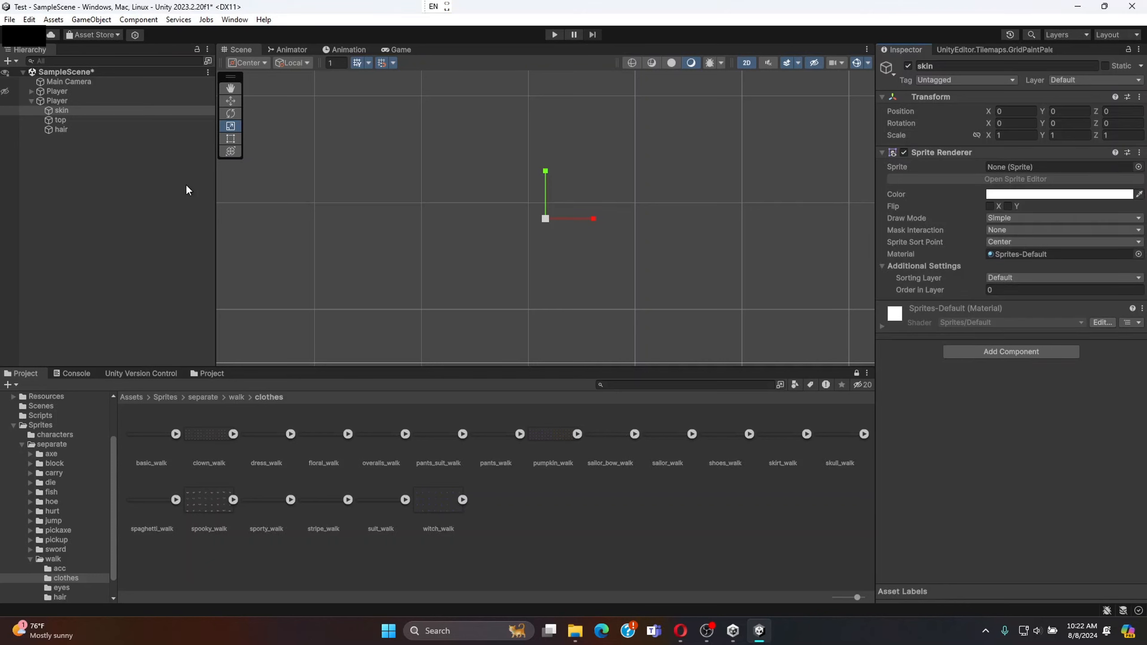
- Add a Sprite Renderer component to both the top and hair objects
left_click(155, 120)
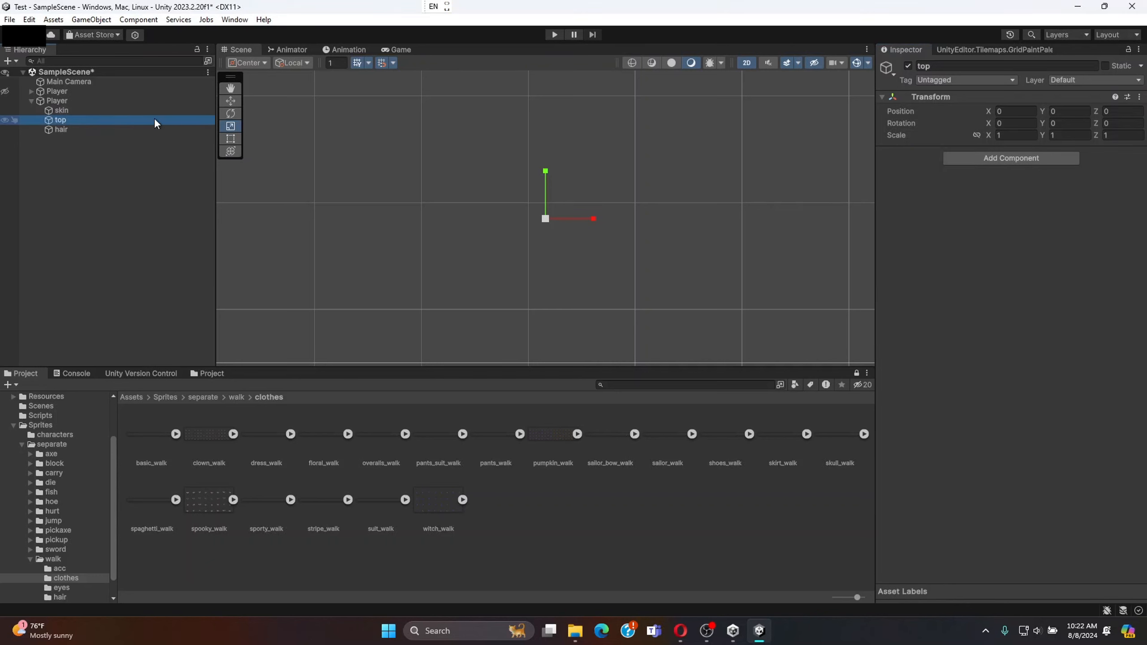
left_click(974, 158)
left_click(971, 248)
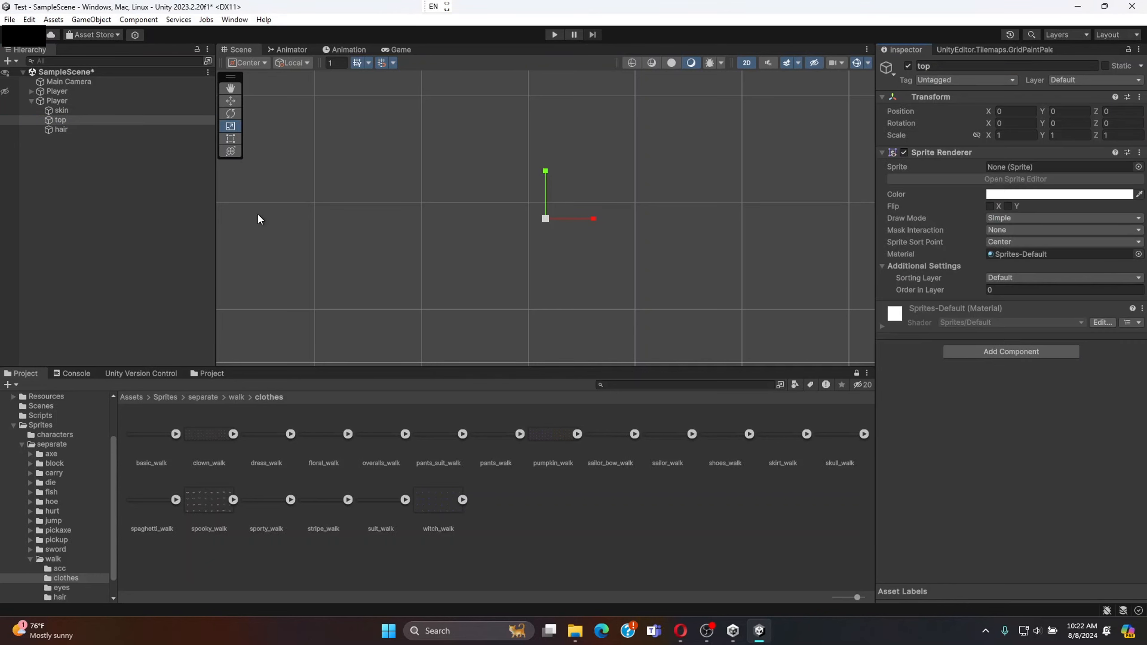
left_click(122, 130)
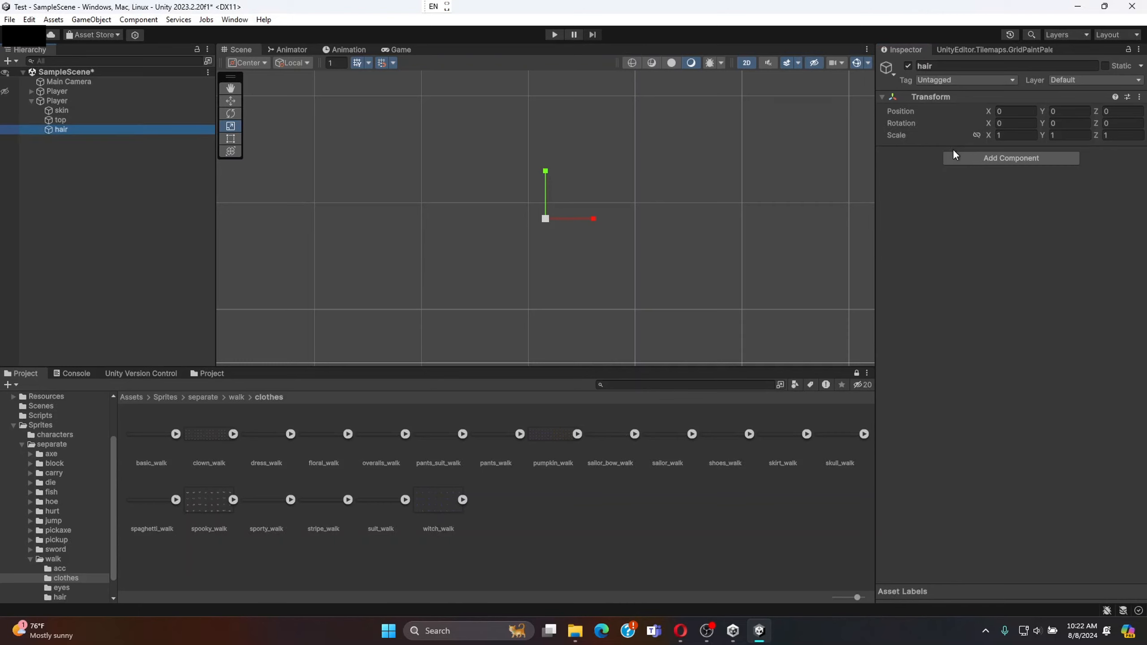
left_click(956, 158)
left_click(995, 248)
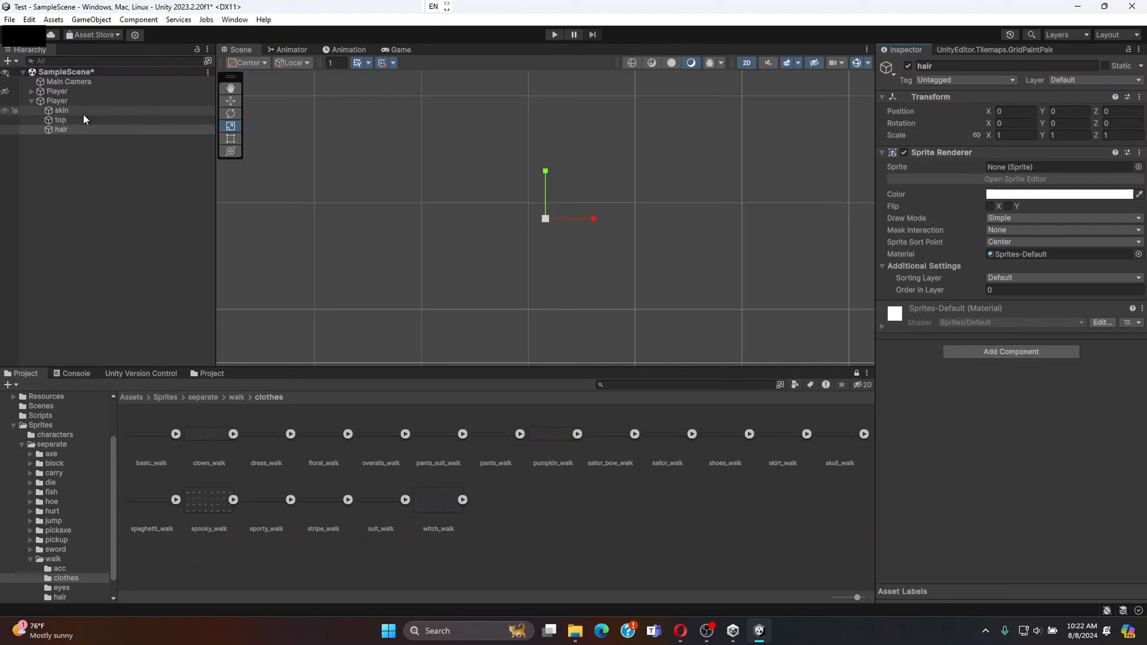
- Review the components of the new Player and its skin, top and hair children, and reveal the original Player's child objects
left_click(56, 100)
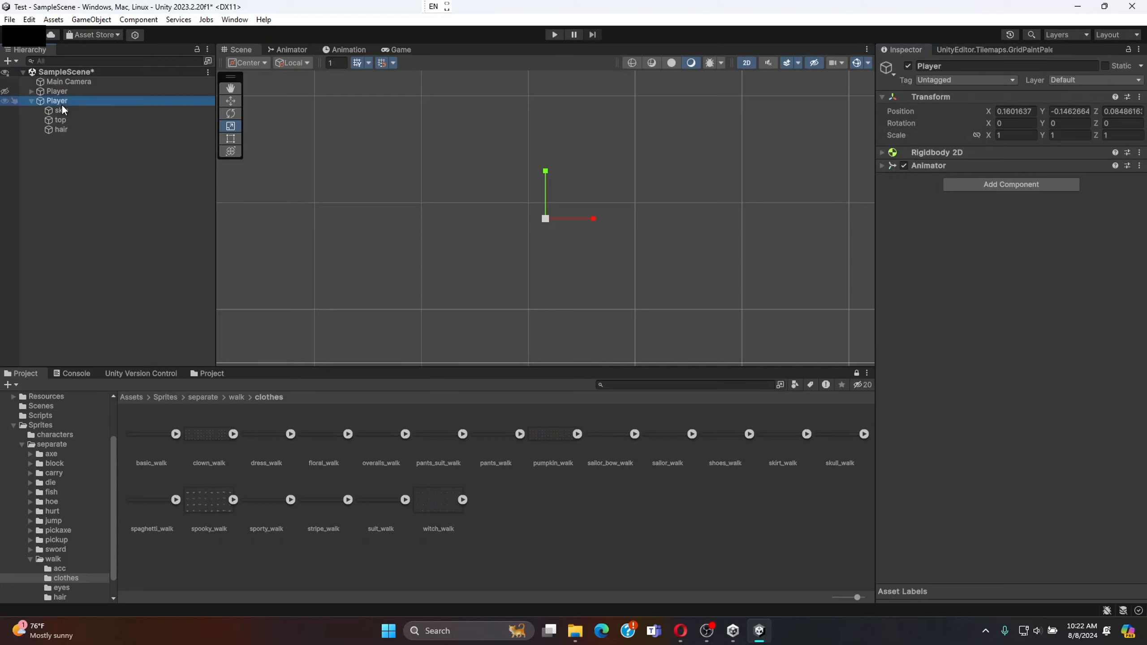
left_click(64, 111)
left_click(66, 120)
left_click(67, 129)
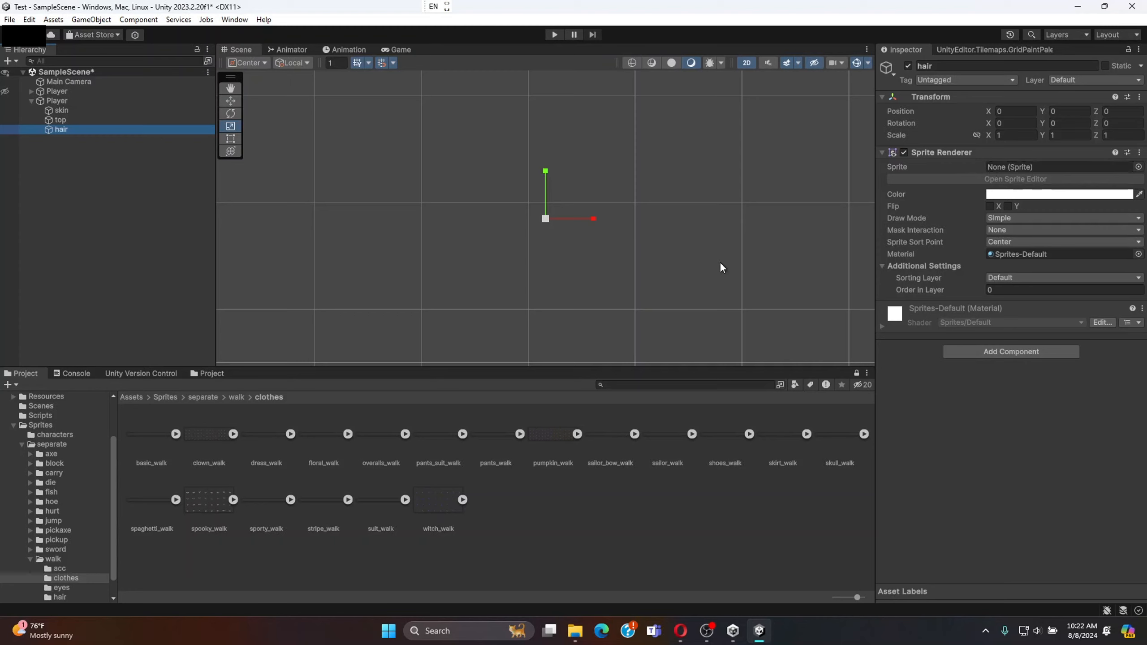
left_click(31, 100)
left_click(31, 92)
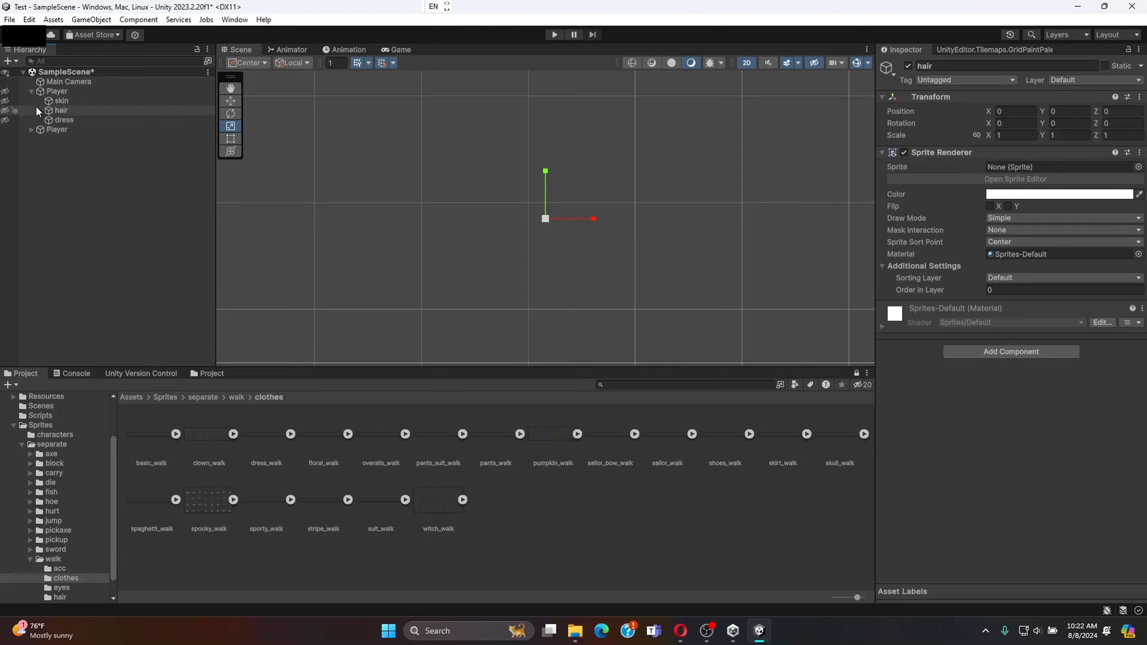
- Assign the witch_walk_0 sprite to the original Player's dress object and view the layered character in the scene
left_click(55, 102)
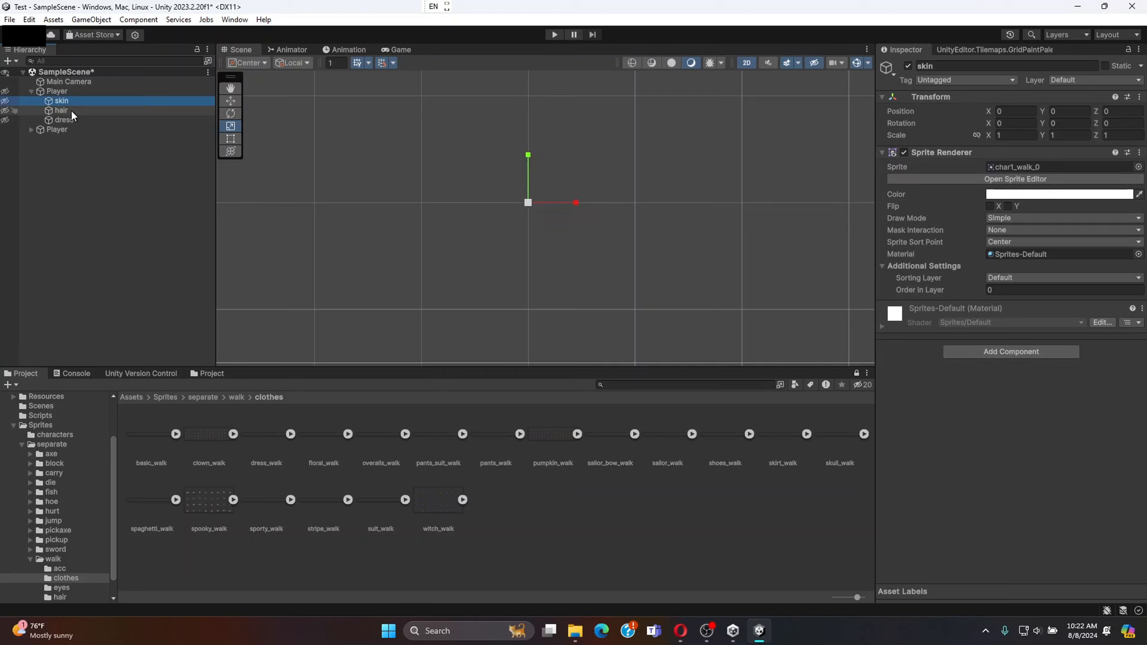
left_click(73, 110)
left_click(79, 119)
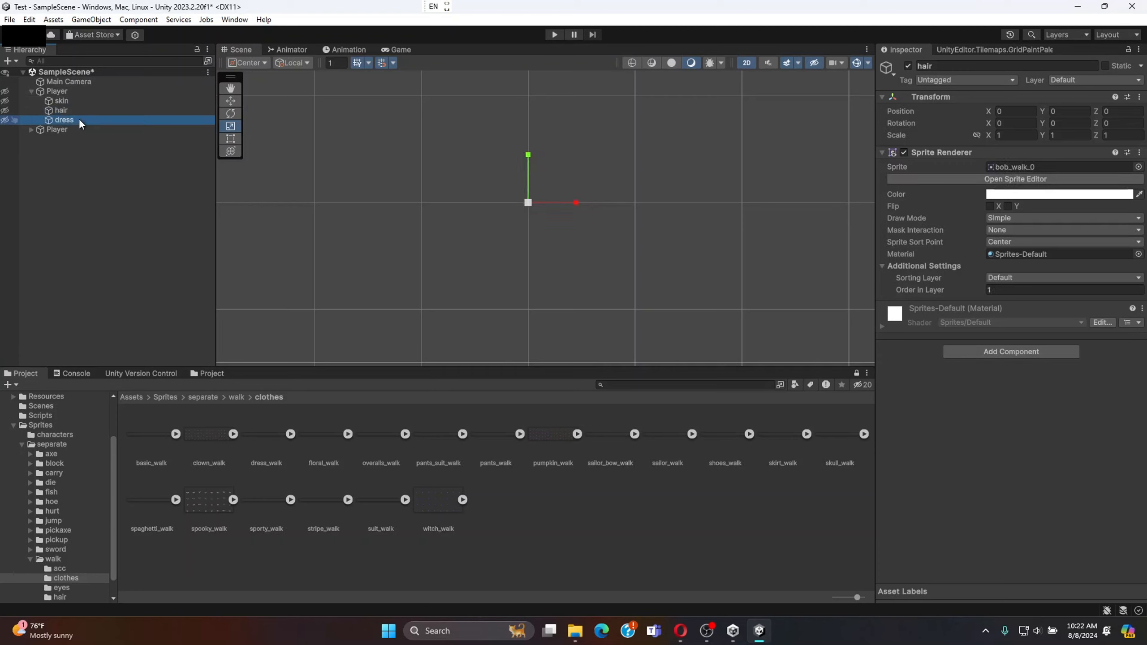
left_click(463, 500)
left_click_drag(494, 515, 1010, 167)
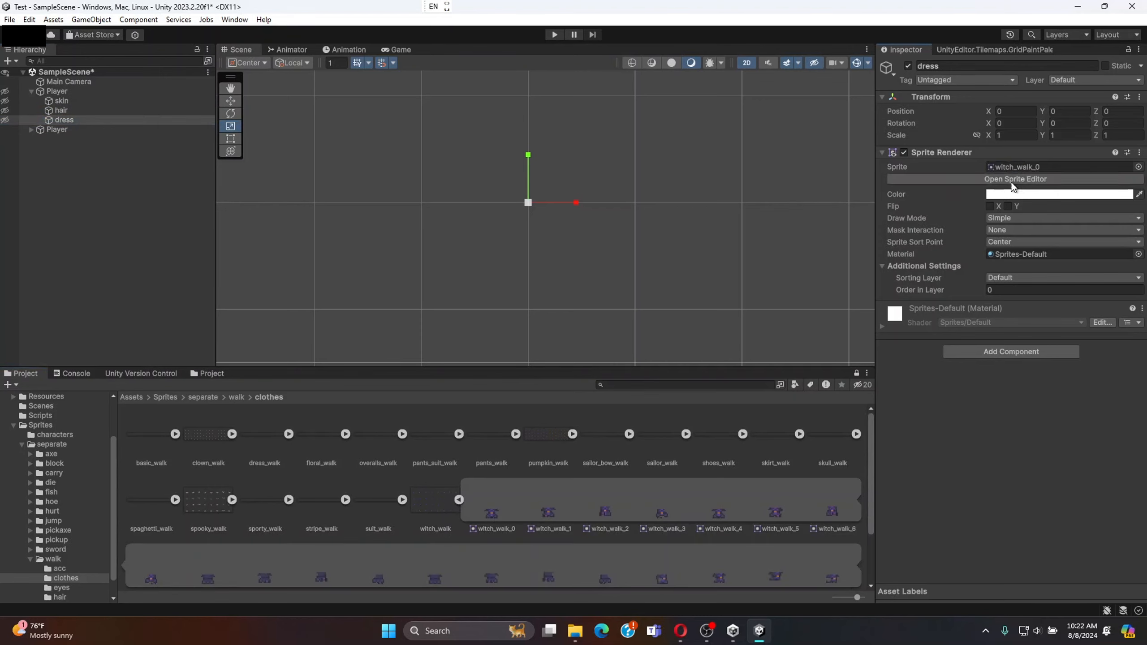
left_click(32, 91)
scroll(485, 225, "up", 1)
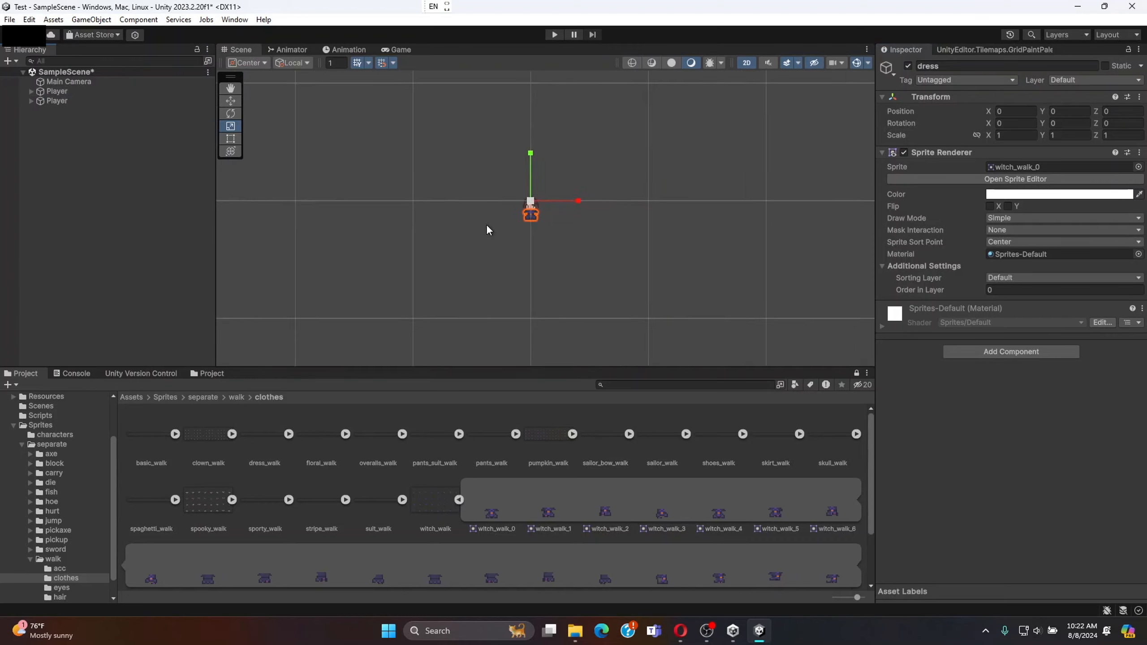
scroll(486, 229, "up", 4)
left_click(533, 183)
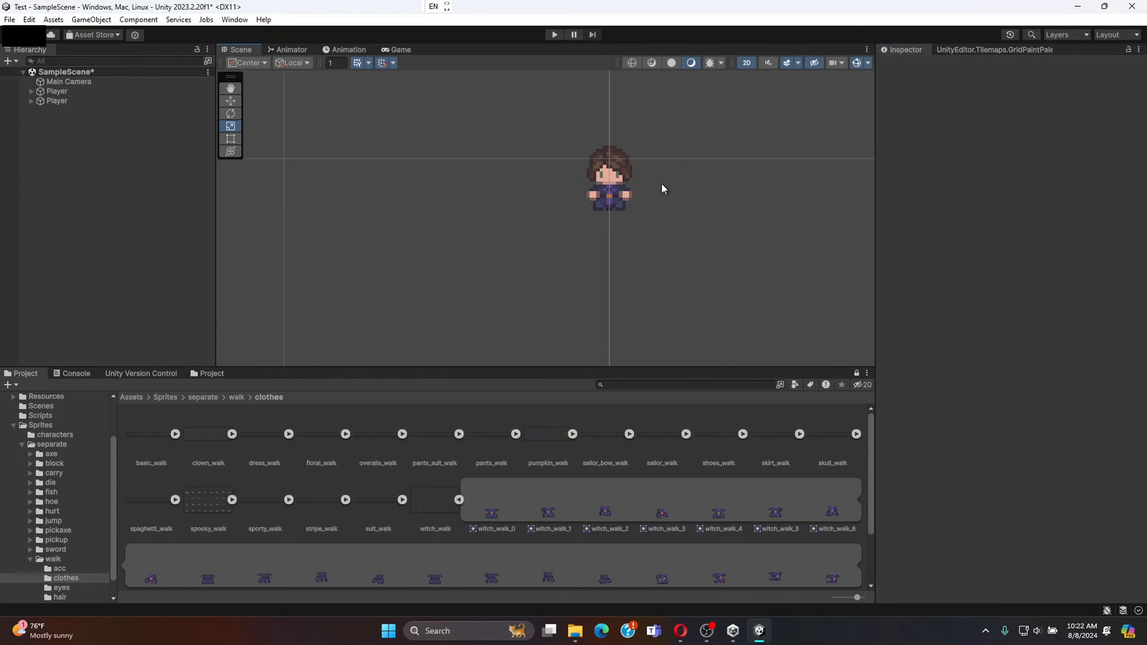
middle_click_drag(661, 183, 548, 218)
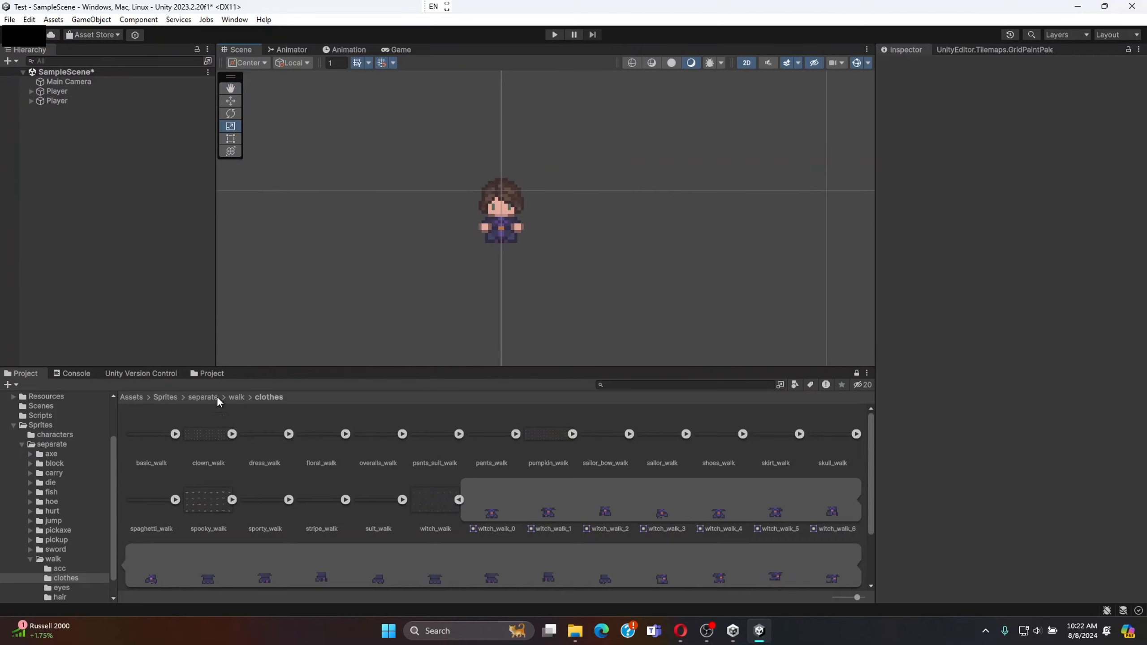
- Open the walk hair sprites folder and display the bob_walk texture's sprites and import settings
left_click(237, 397)
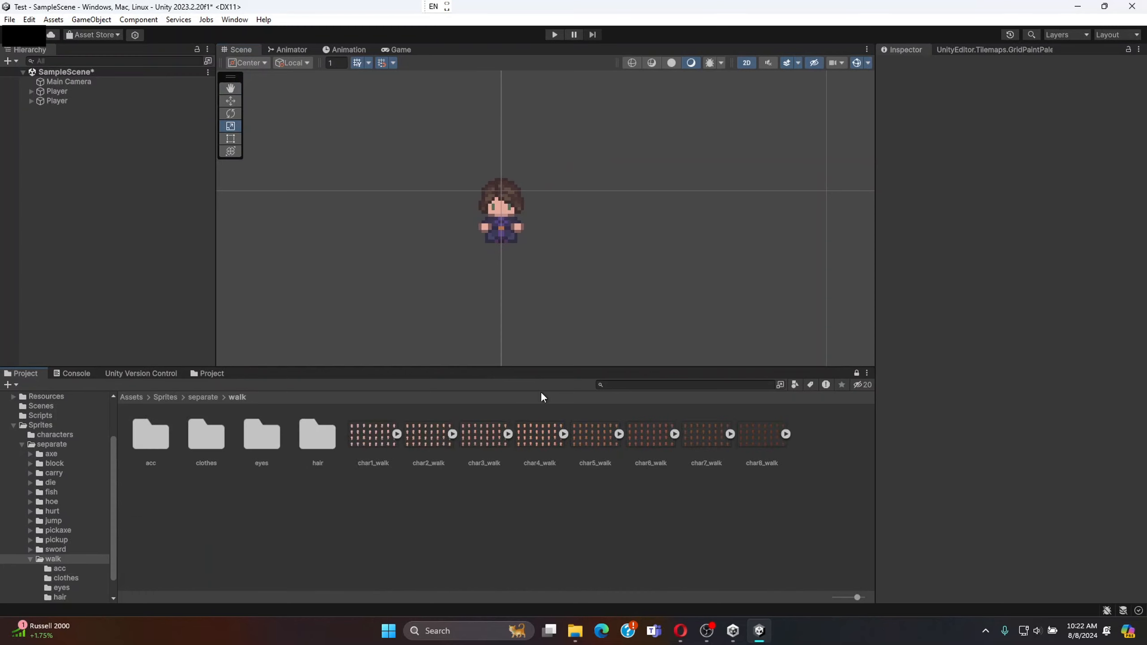
double_click(326, 430)
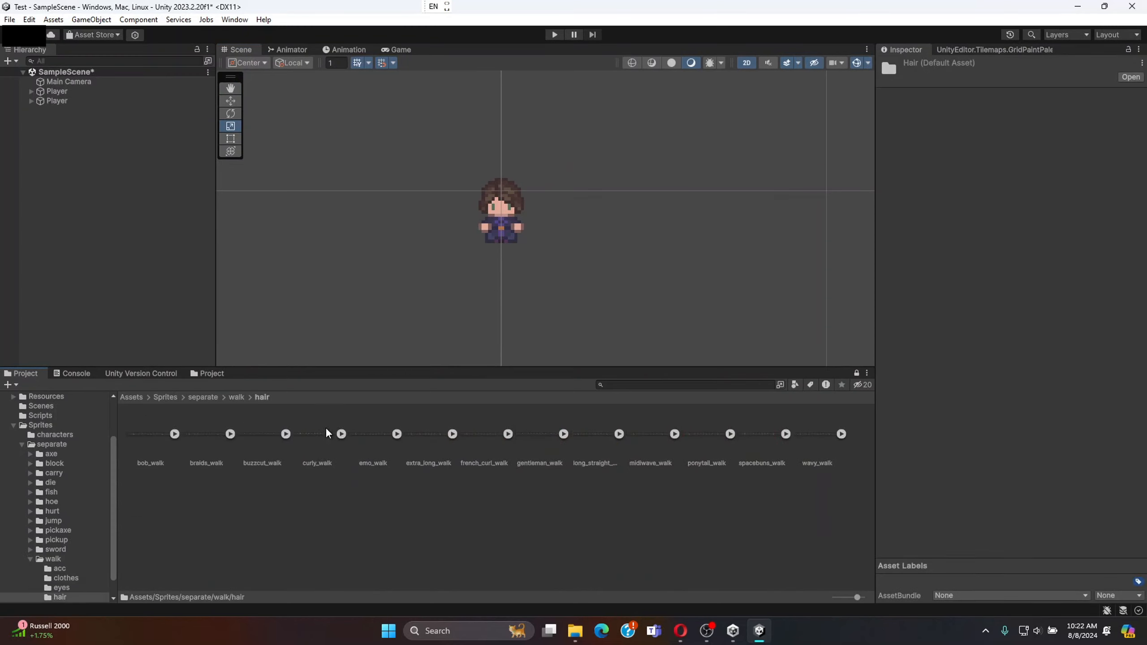
left_click(174, 434)
left_click(160, 434)
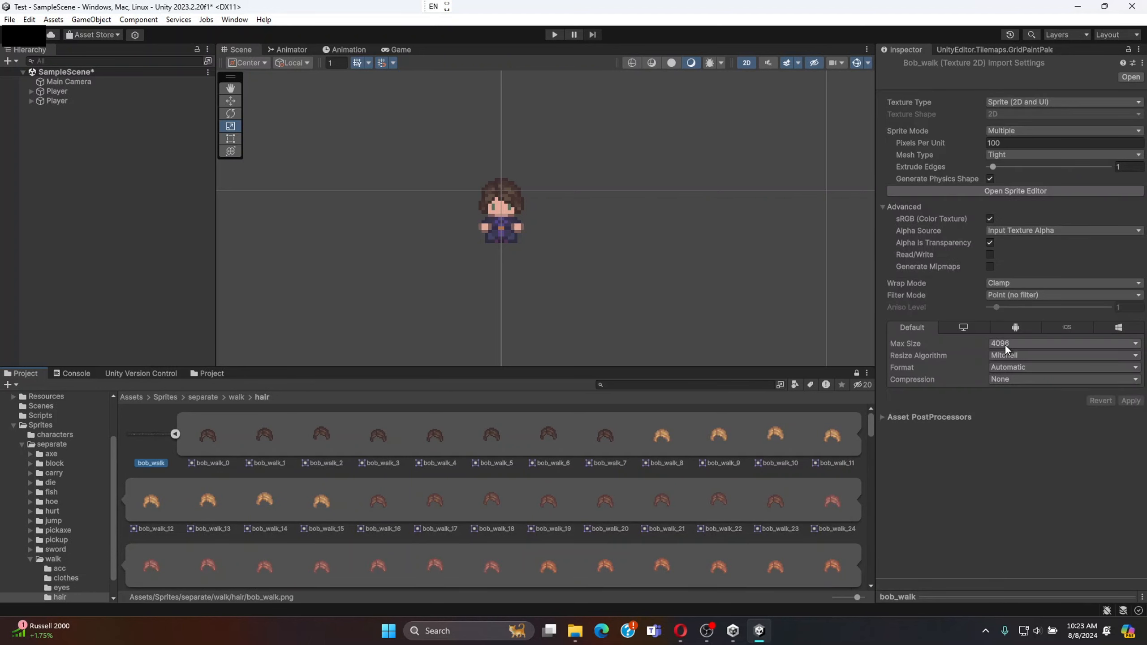
- Set the bob_walk texture's max size to 2048 and apply the import settings
left_click(1012, 346)
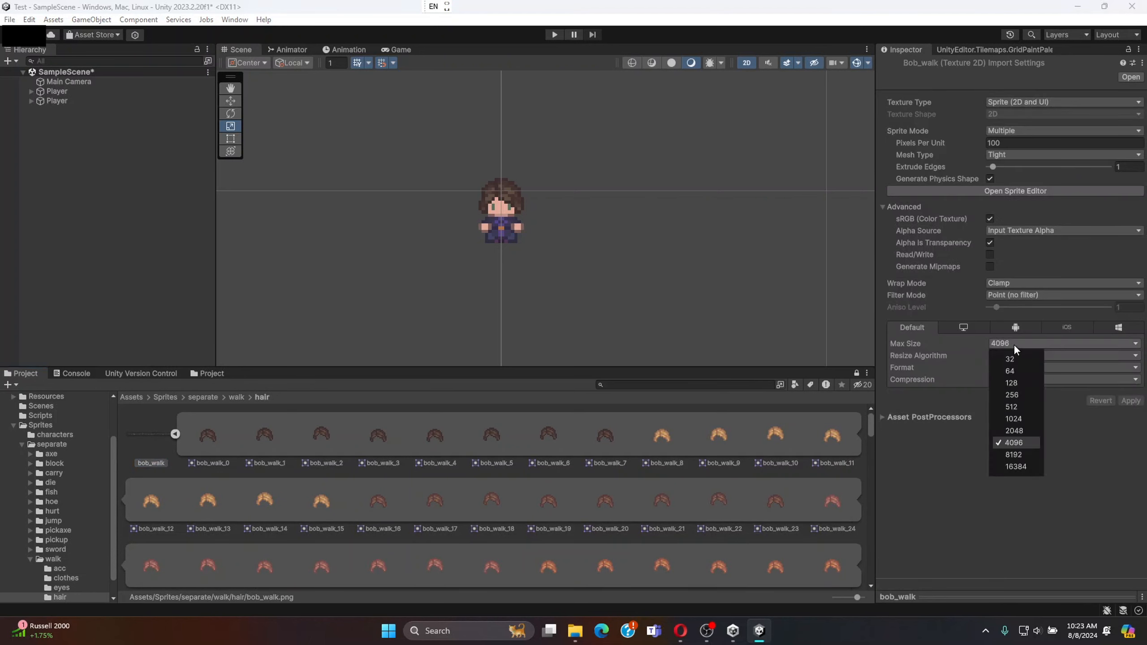
left_click(1014, 431)
left_click(1131, 400)
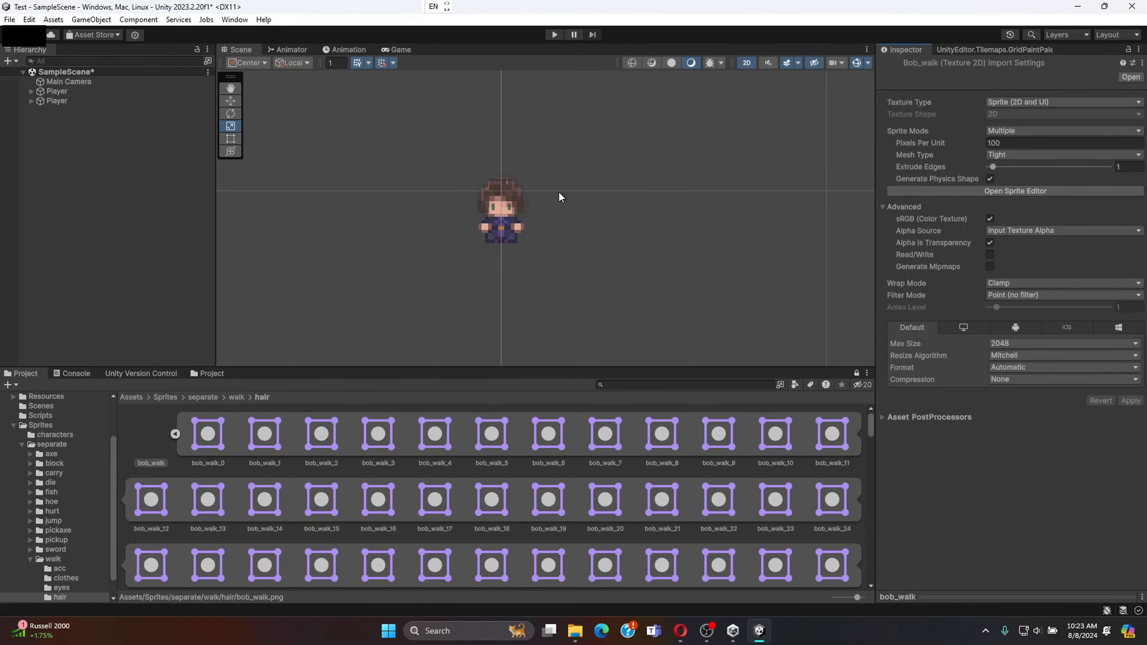
- Set the bob_walk texture's max size back to 4096, apply it, and collapse its sprites
left_click(1089, 344)
left_click(1024, 443)
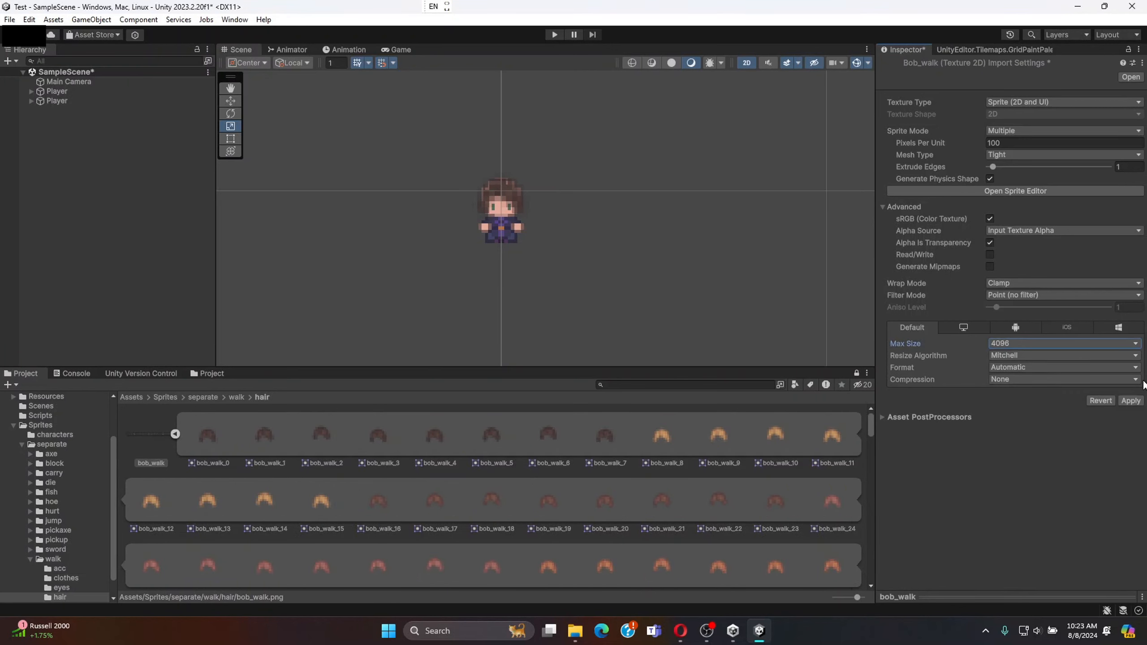
left_click(1131, 400)
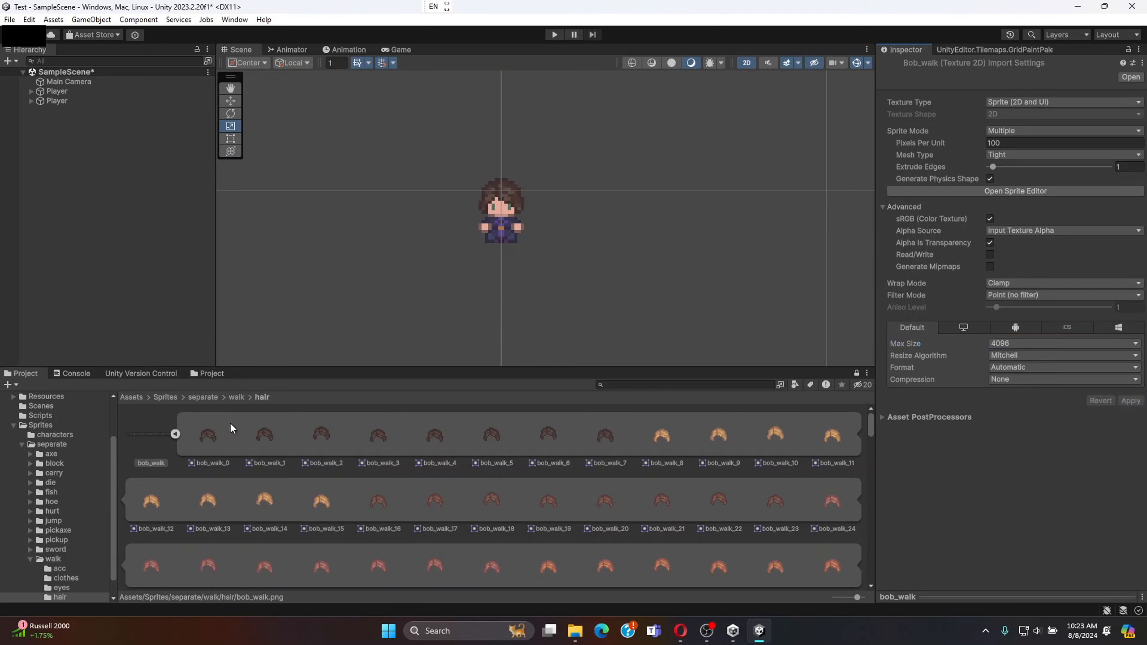
left_click(176, 434)
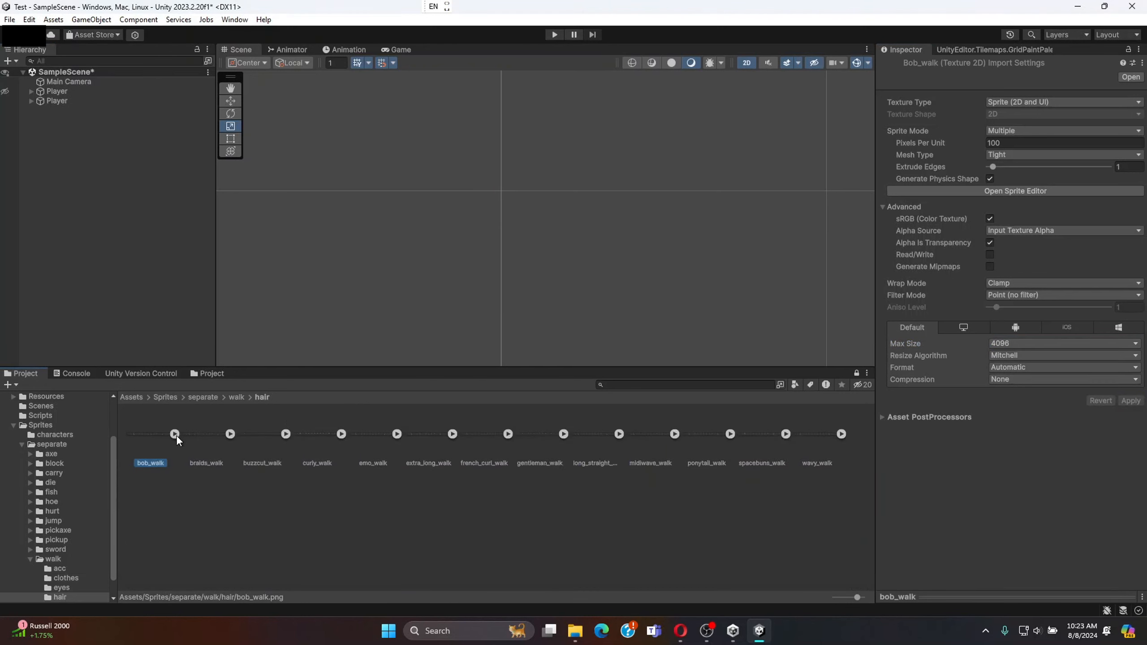
- Examine the import settings and individual sprites of the emo_walk and braids_walk hair textures
left_click(385, 433)
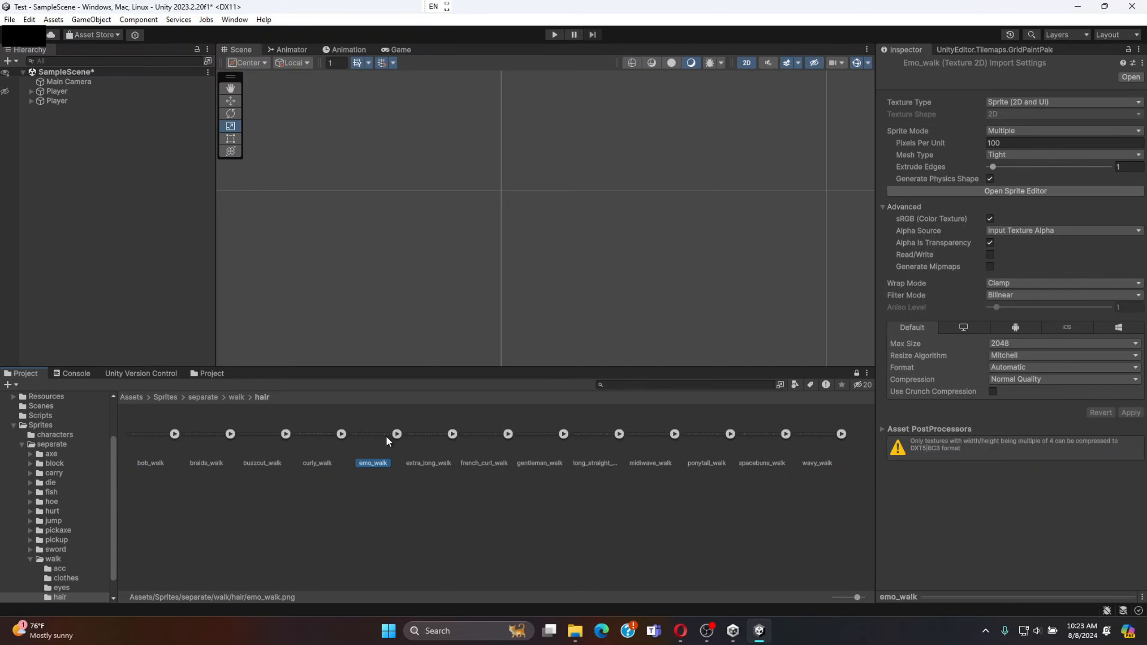
left_click(399, 435)
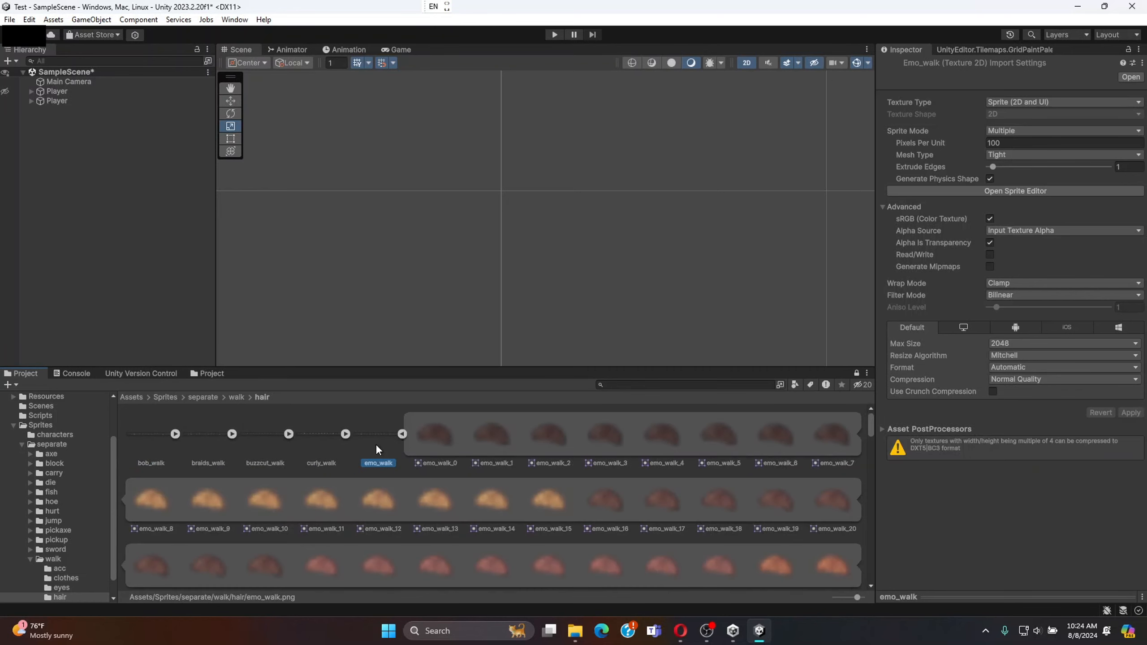
left_click(401, 434)
left_click(209, 438)
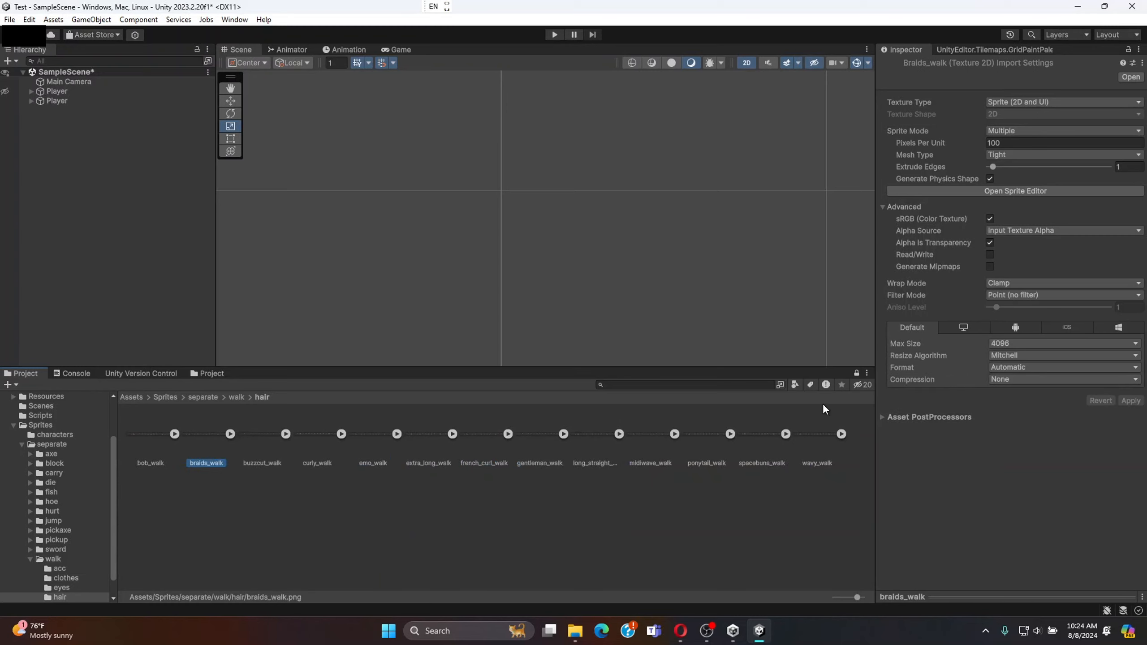
left_click(230, 433)
left_click(231, 433)
- For all hair textures from buzzcut_walk to wavy_walk, apply Point (no filter) filtering, no compression and a max size of 4096
left_click(271, 437)
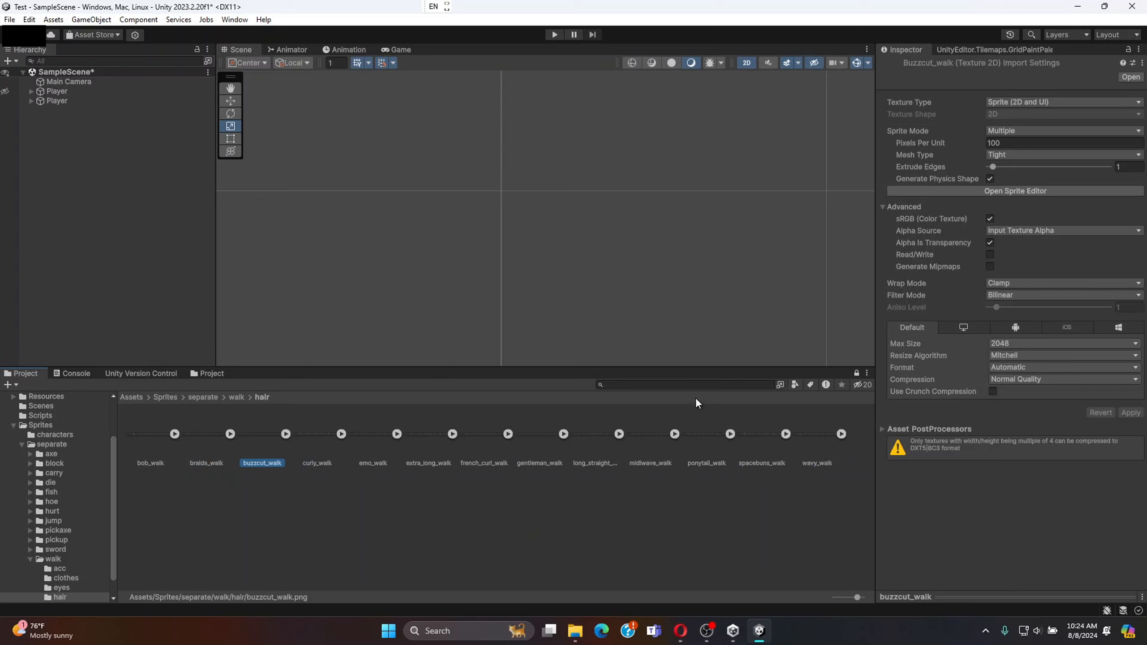
left_click(812, 433, "shift")
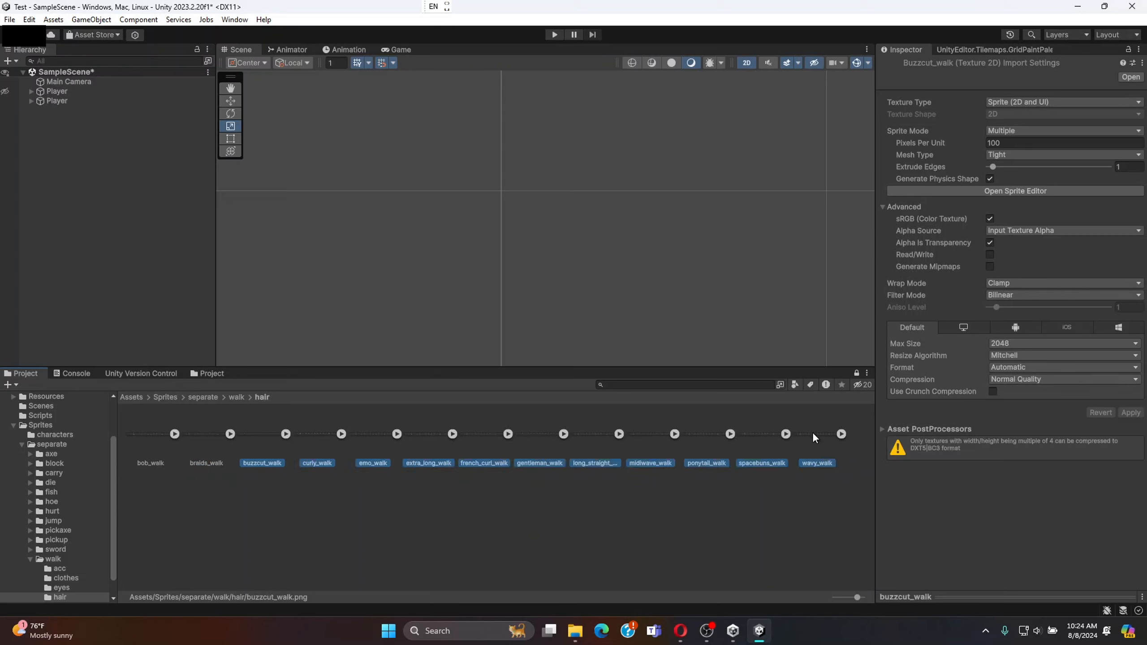
left_click(1021, 130)
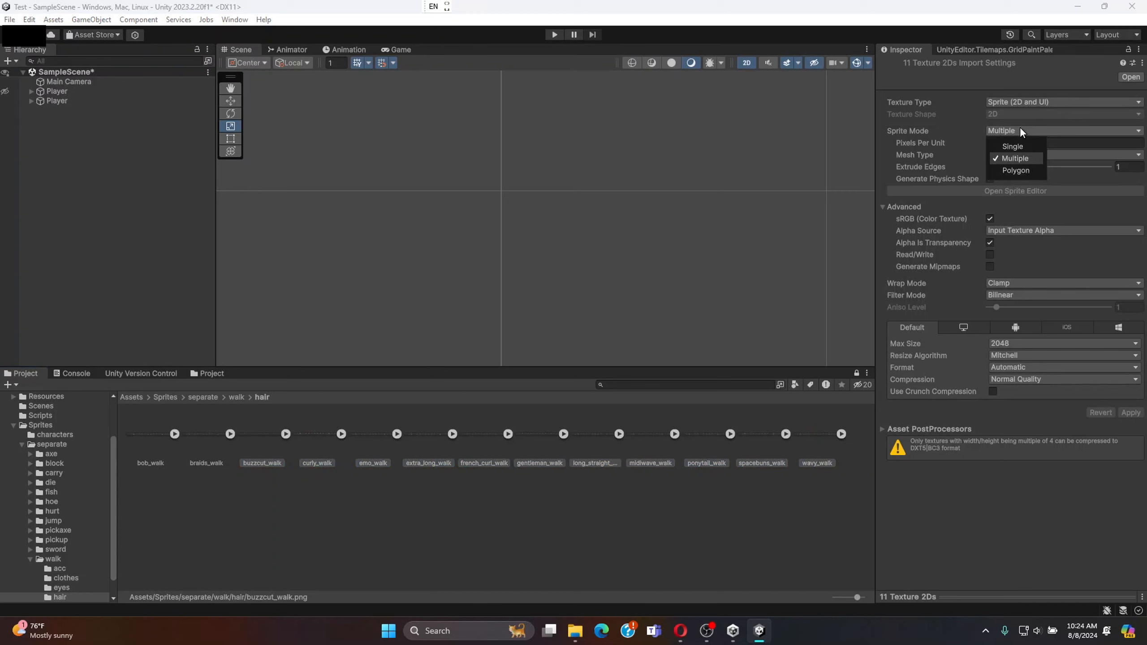
left_click(1077, 183)
left_click(1025, 293)
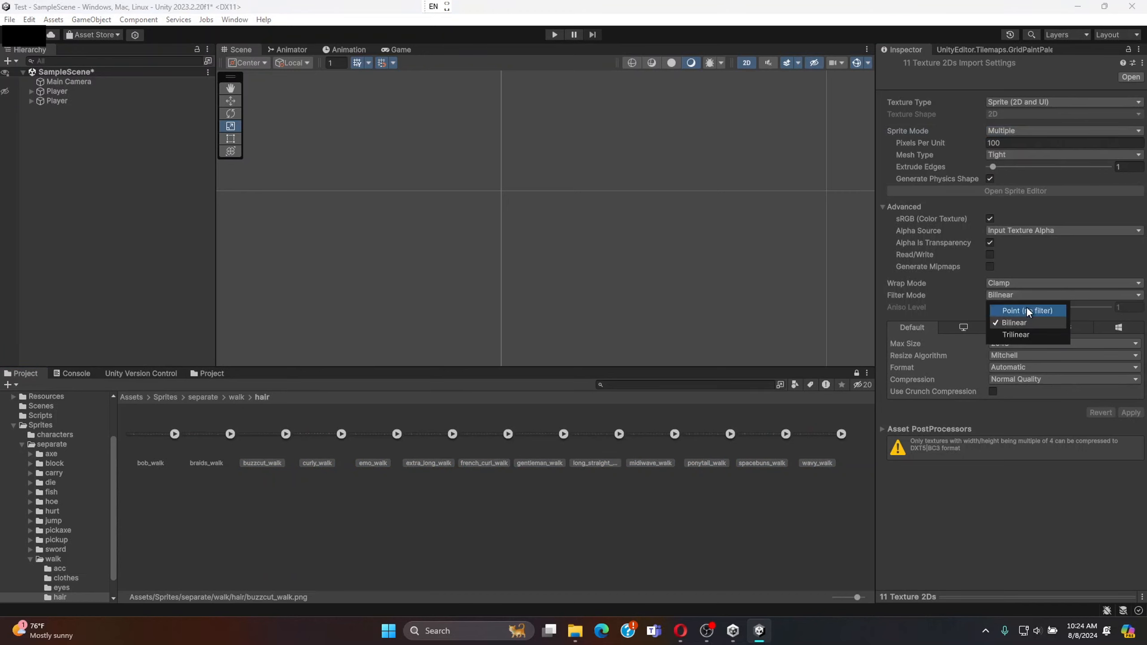
left_click(1026, 307)
left_click(1015, 382)
left_click(1017, 390)
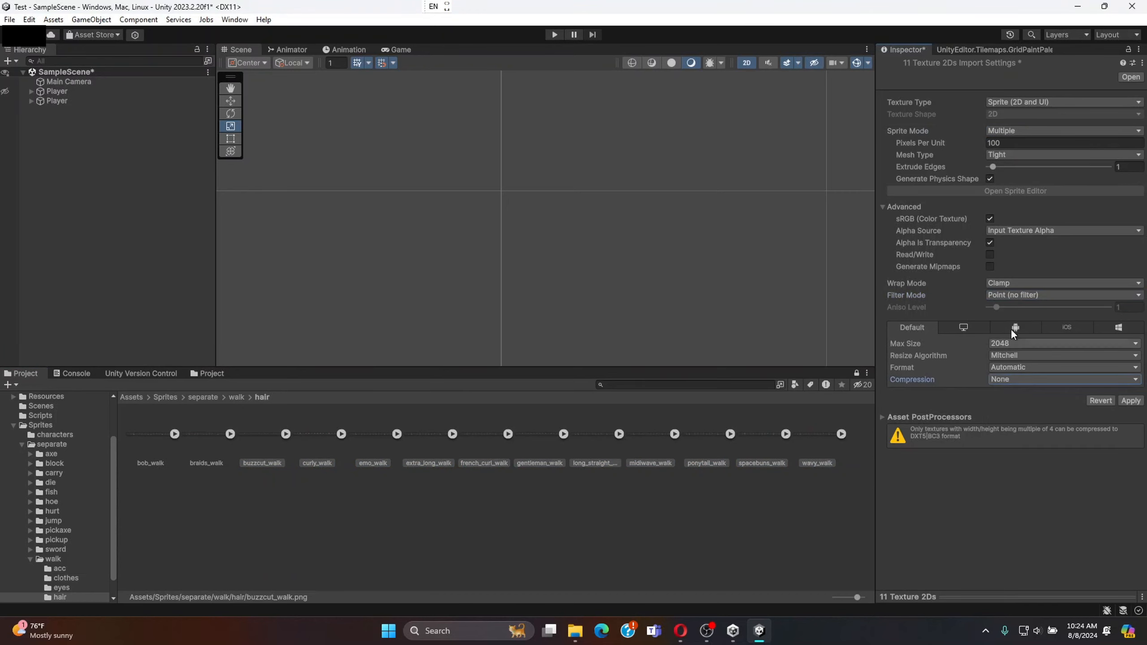
left_click(1009, 342)
left_click(1023, 438)
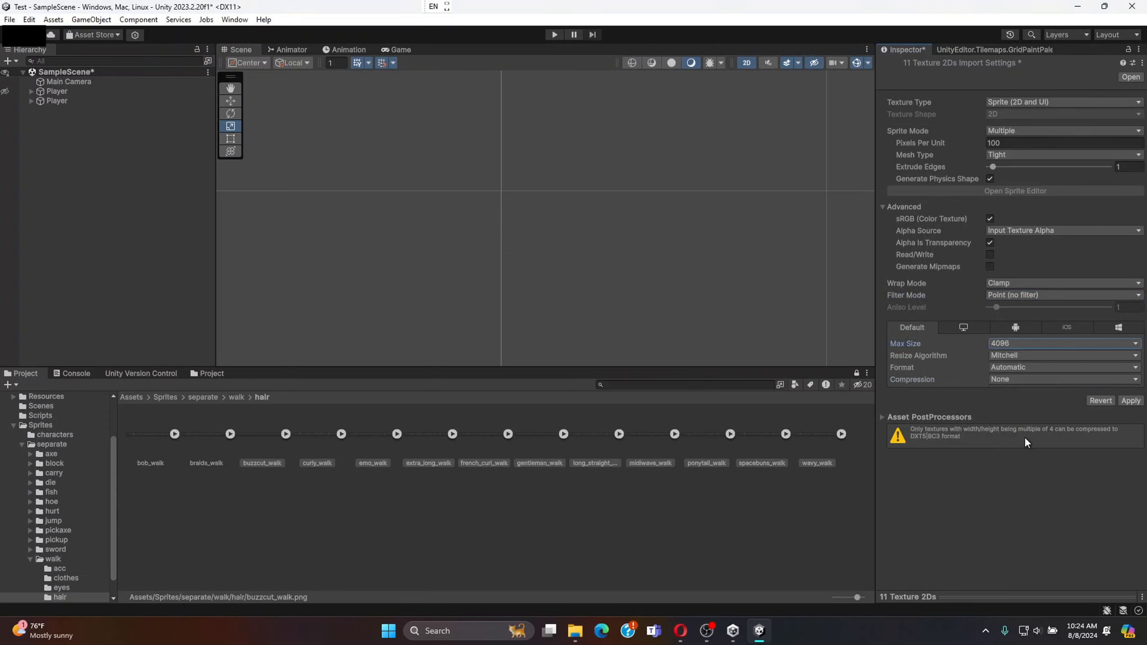
left_click(1130, 401)
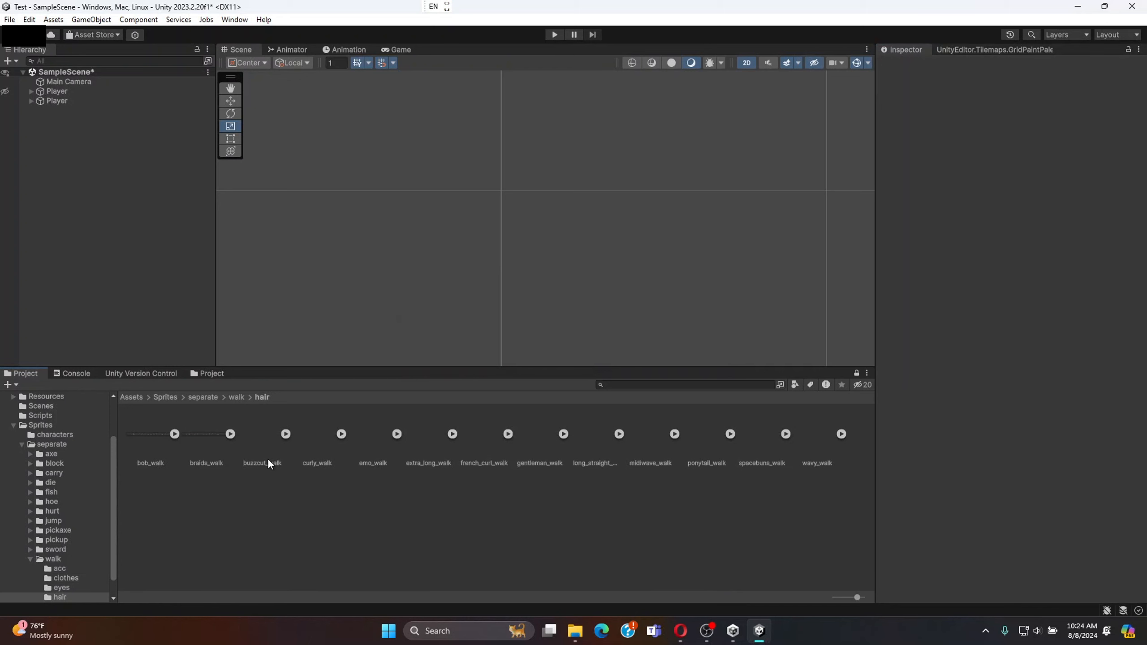
- Slice the buzzcut_walk texture by cell size into a 32 by 32 pixel grid, apply it, and check the resulting sprites
left_click(267, 458)
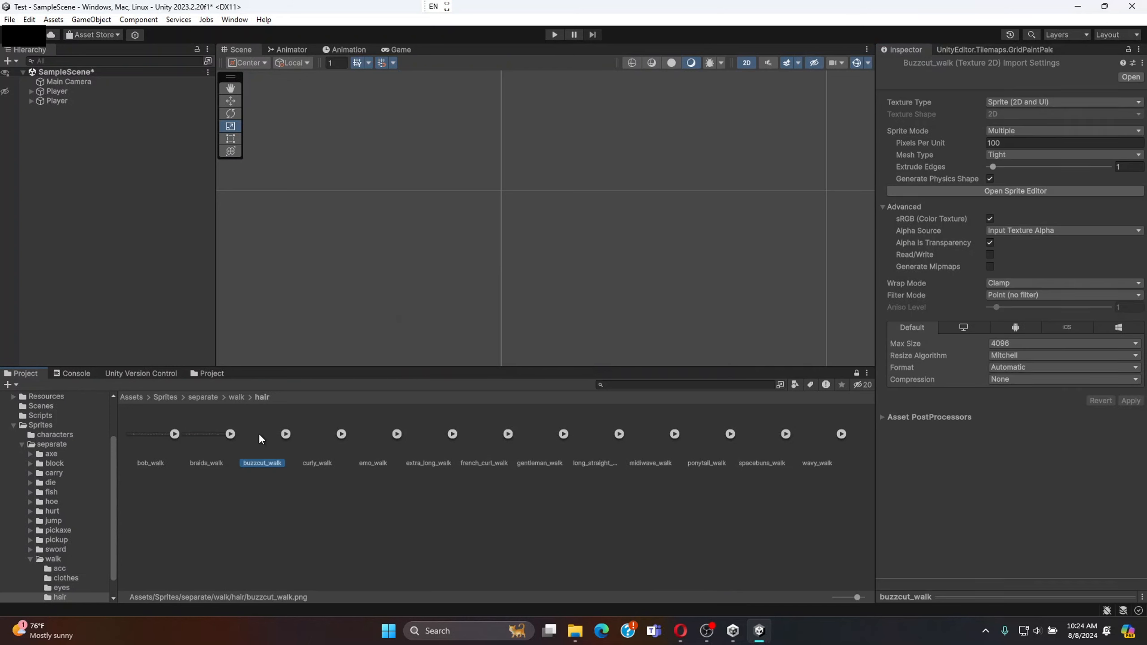
left_click(1045, 192)
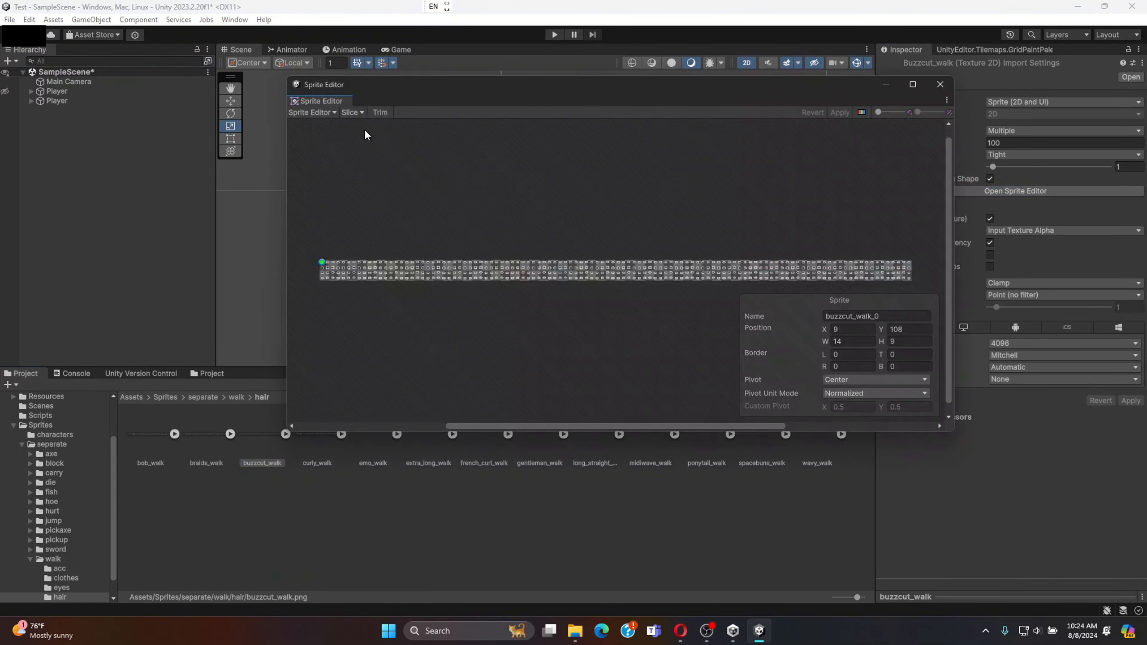
left_click(359, 111)
left_click(448, 123)
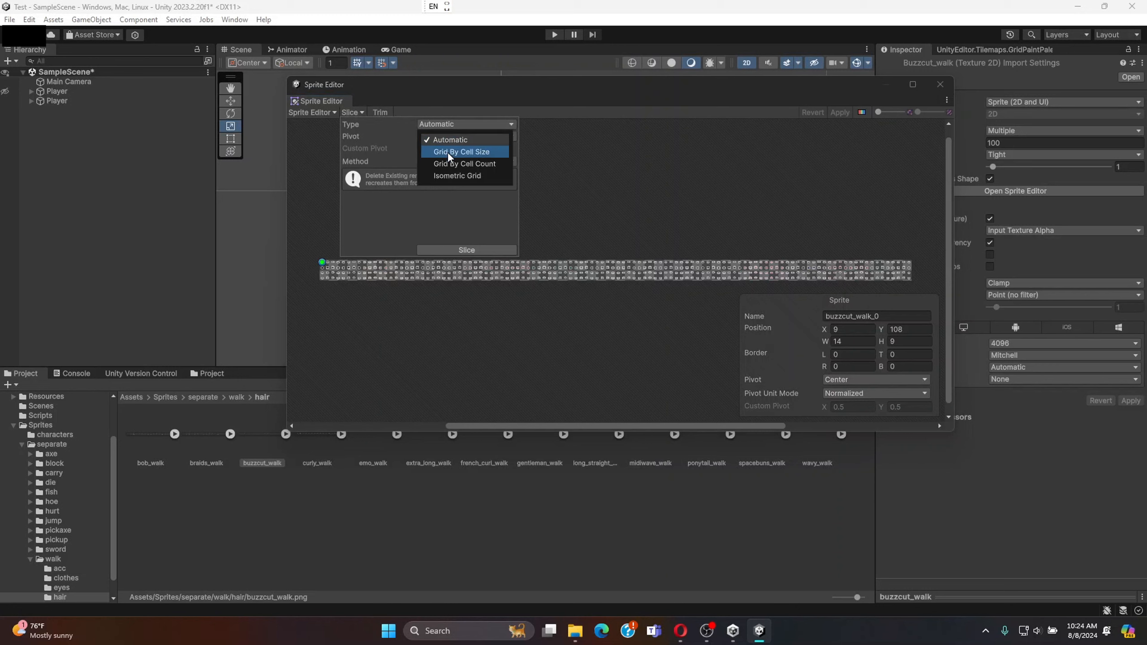
left_click(449, 153)
left_click(459, 136)
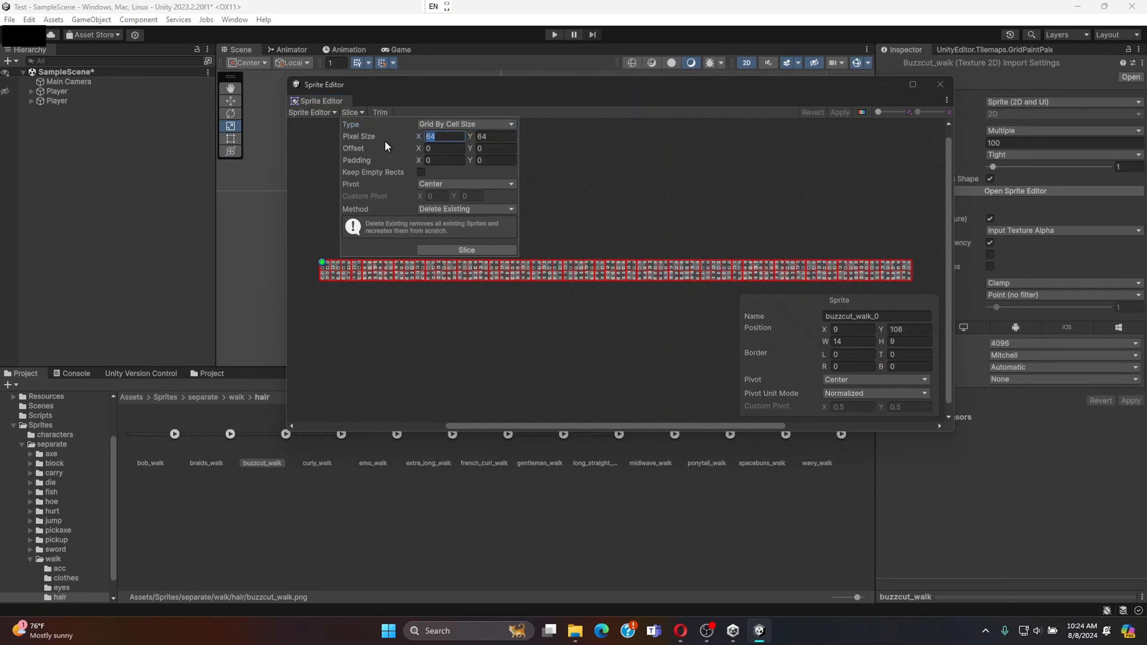
type("32")
key("Tab")
type("32")
left_click(462, 250)
left_click(608, 201)
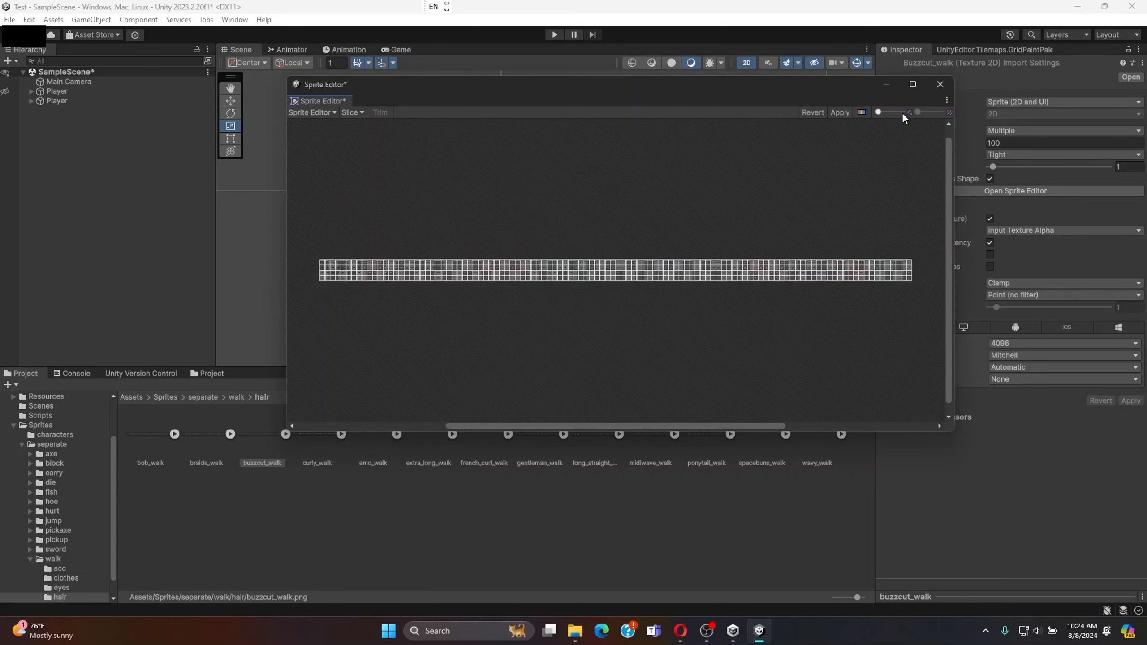
left_click(838, 113)
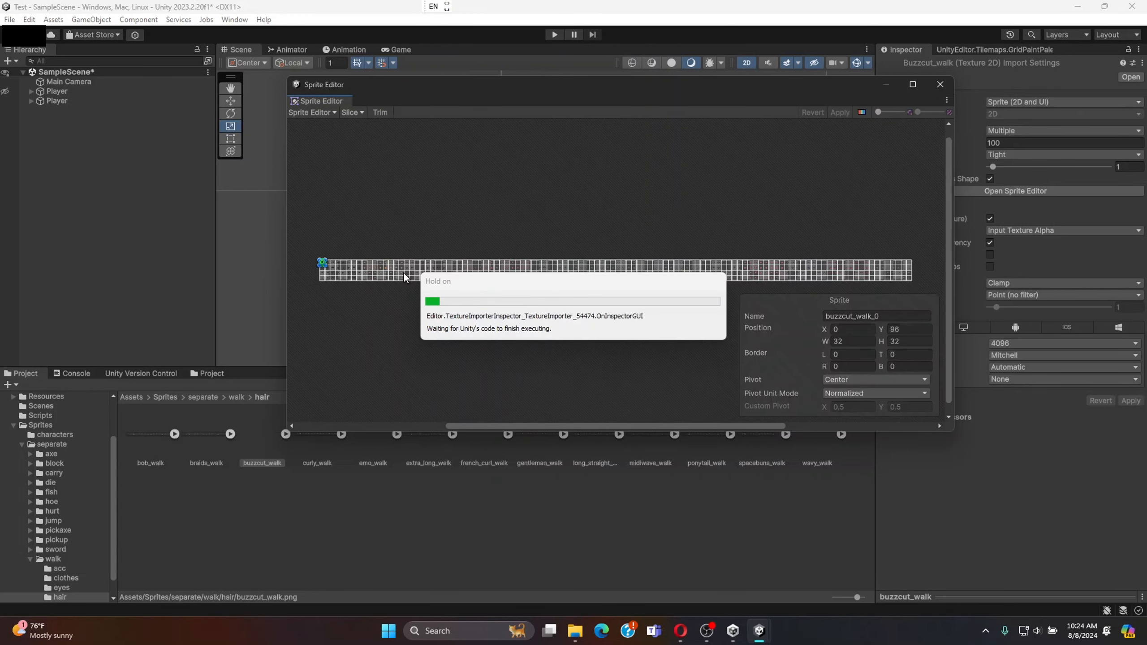
left_click(940, 85)
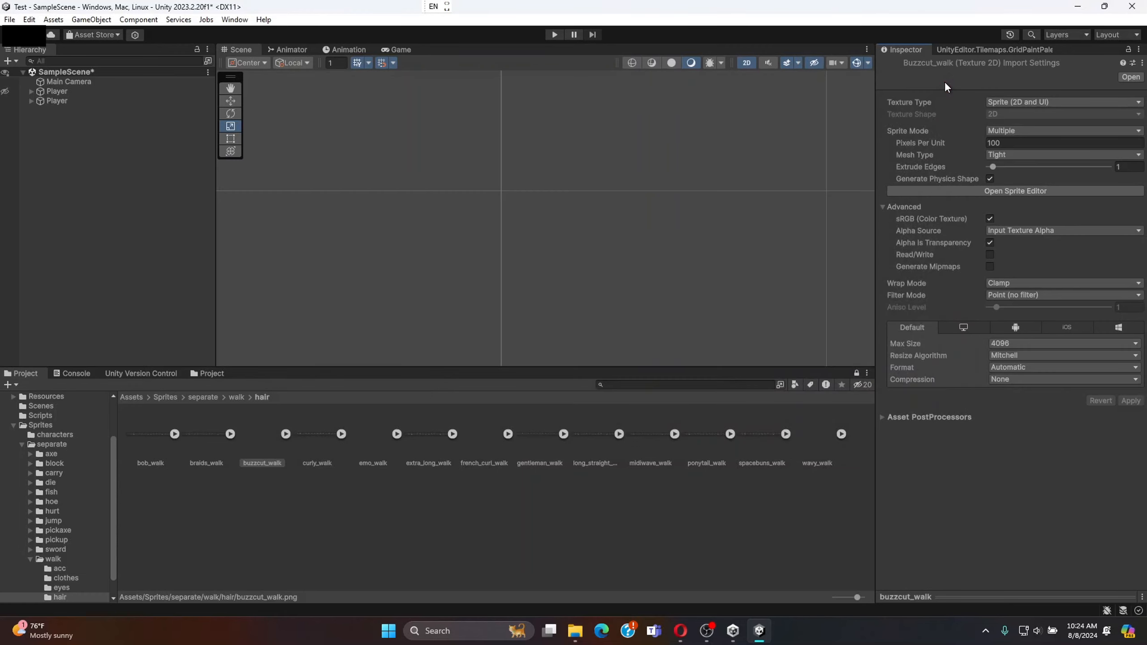
left_click(290, 436)
left_click(291, 436)
- Review the skin, hair and dress layers of the Player Animator controller, and reveal the new Player's child objects
left_click(290, 50)
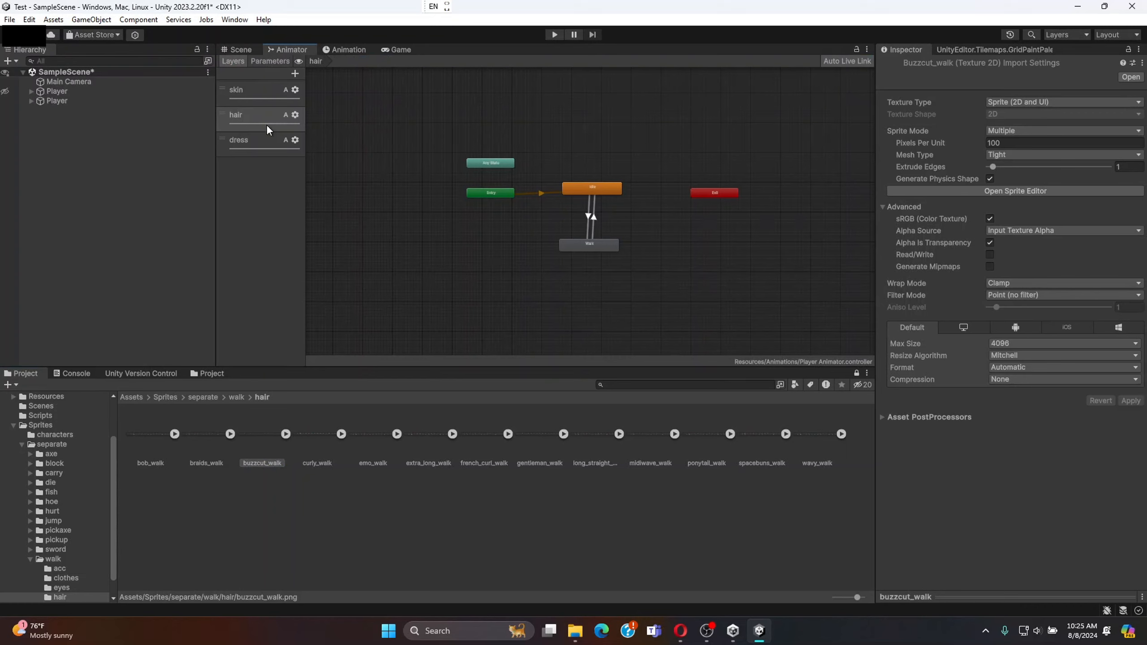
left_click(266, 95)
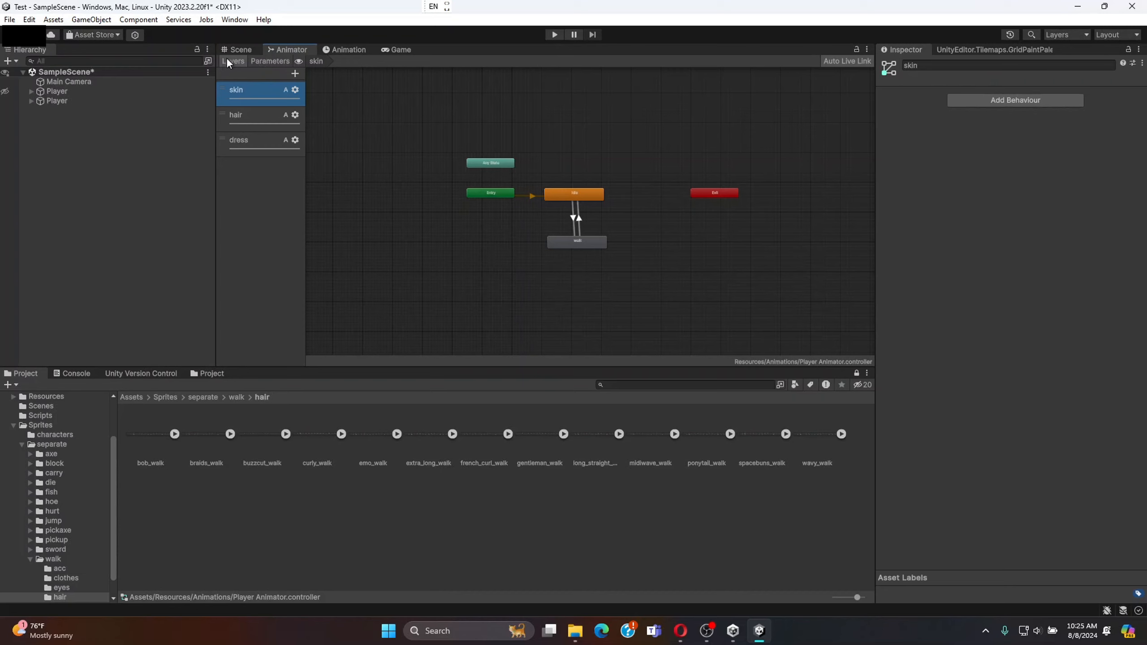
left_click(261, 117)
left_click(257, 144)
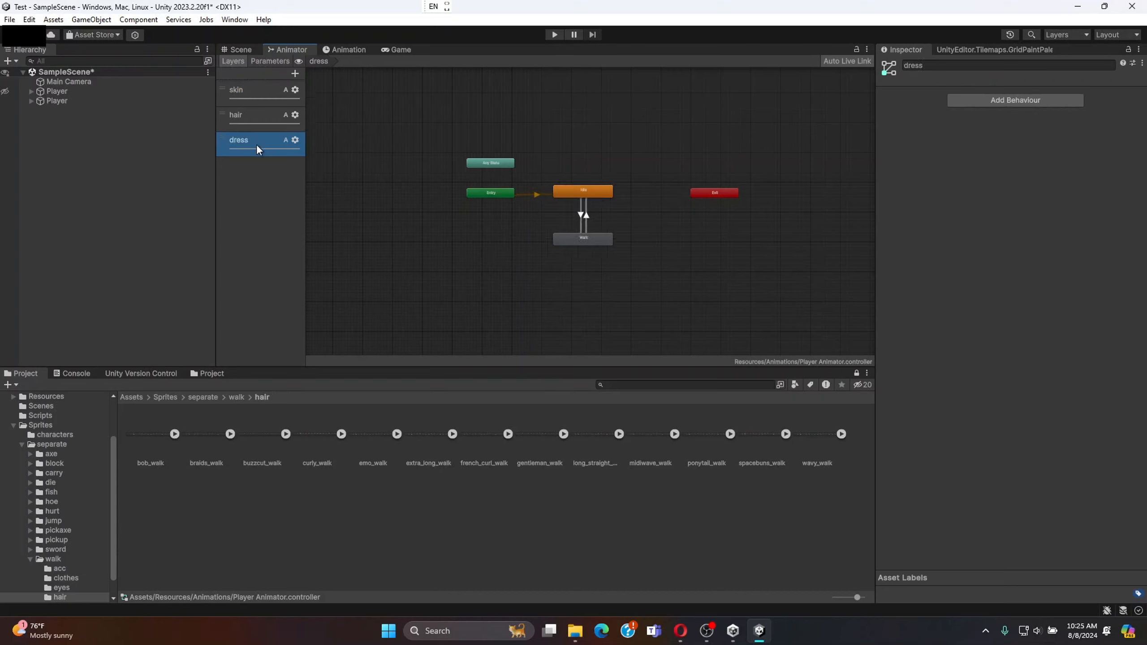
left_click(31, 101)
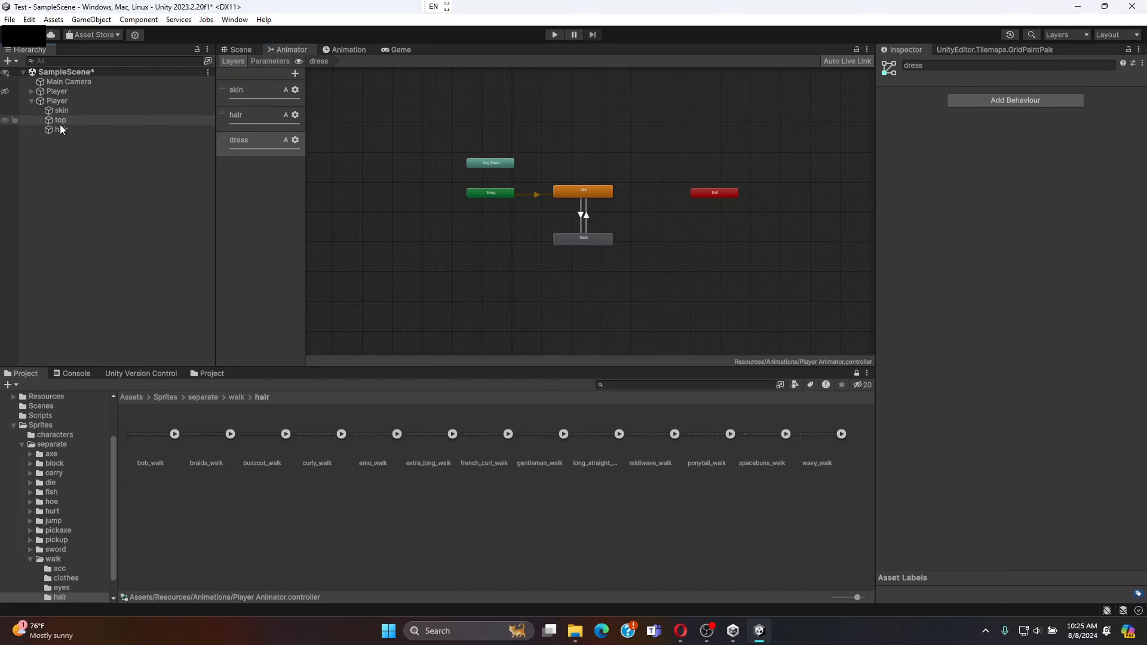
- Rename the dress layer of the Player Animator controller to top
left_click(270, 92)
left_click(271, 118)
double_click(242, 140)
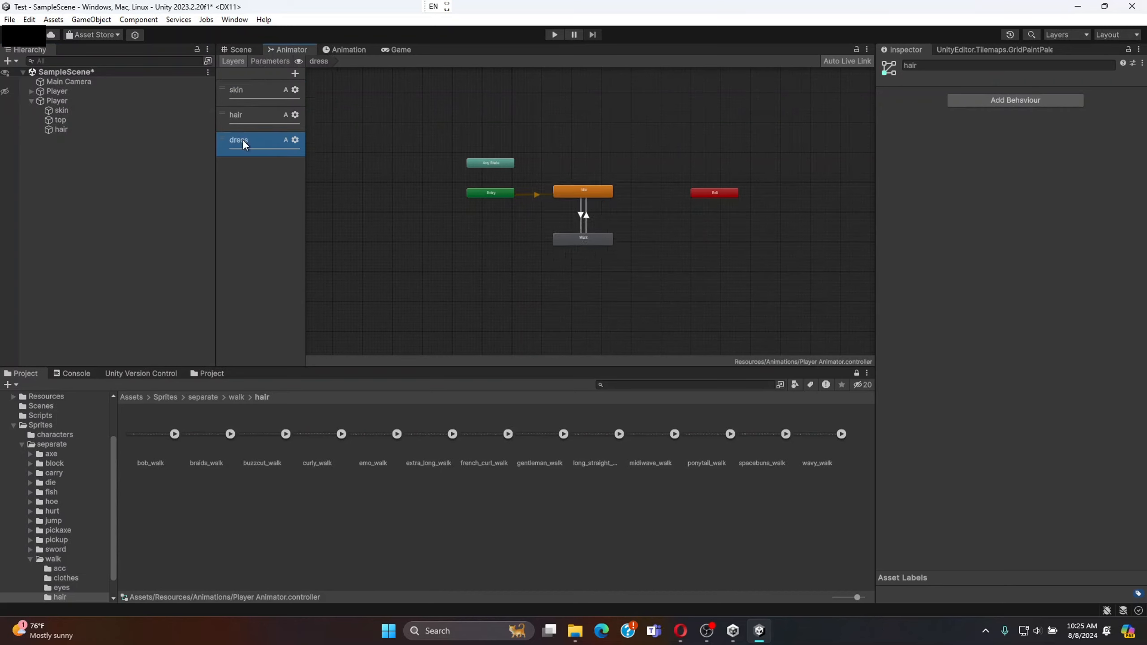
type("top")
key("Return")
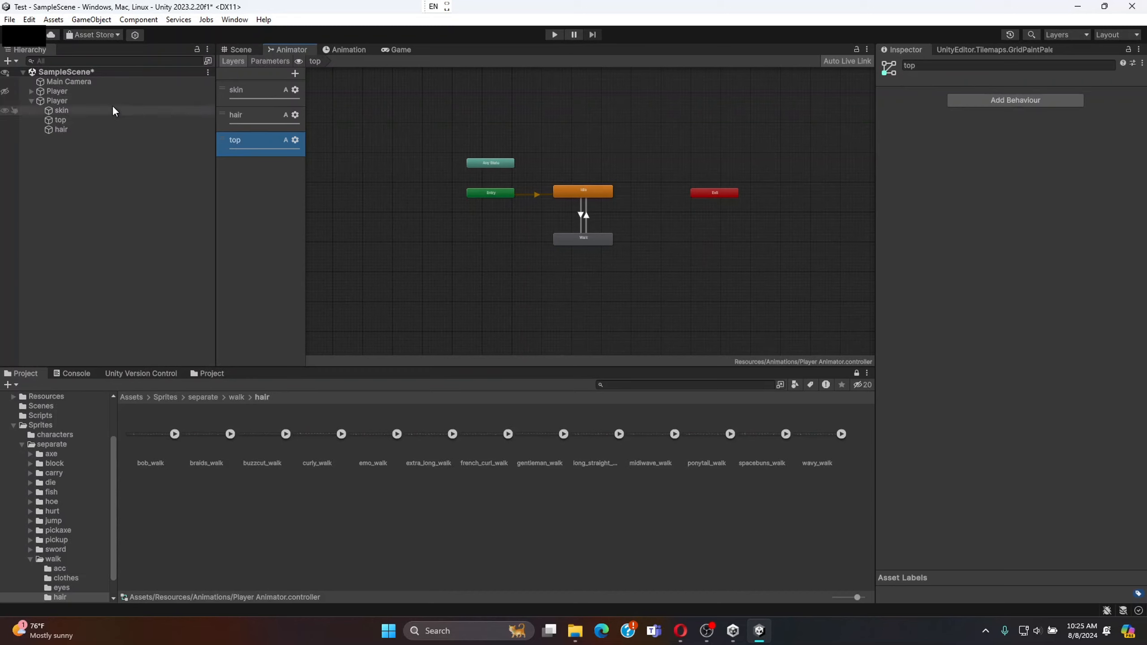
- Restore the third animator layer's name to dress
double_click(237, 141)
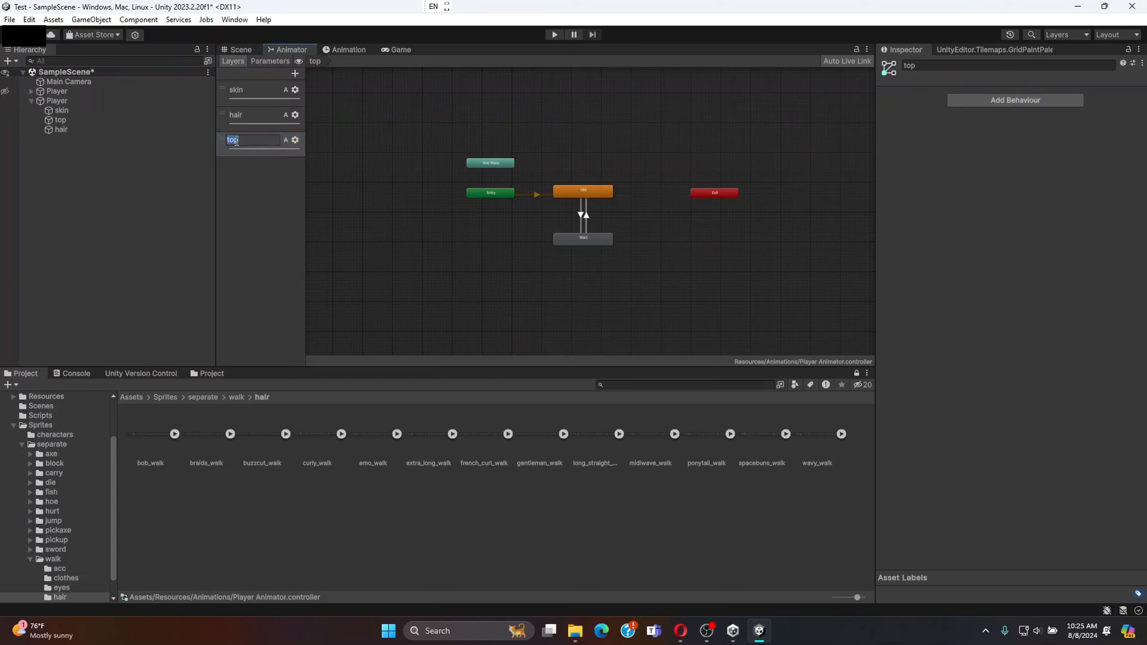
type("dress")
key("Return")
- Rename the visible Player's child object top to dress so it matches the animator layer
left_click(61, 120)
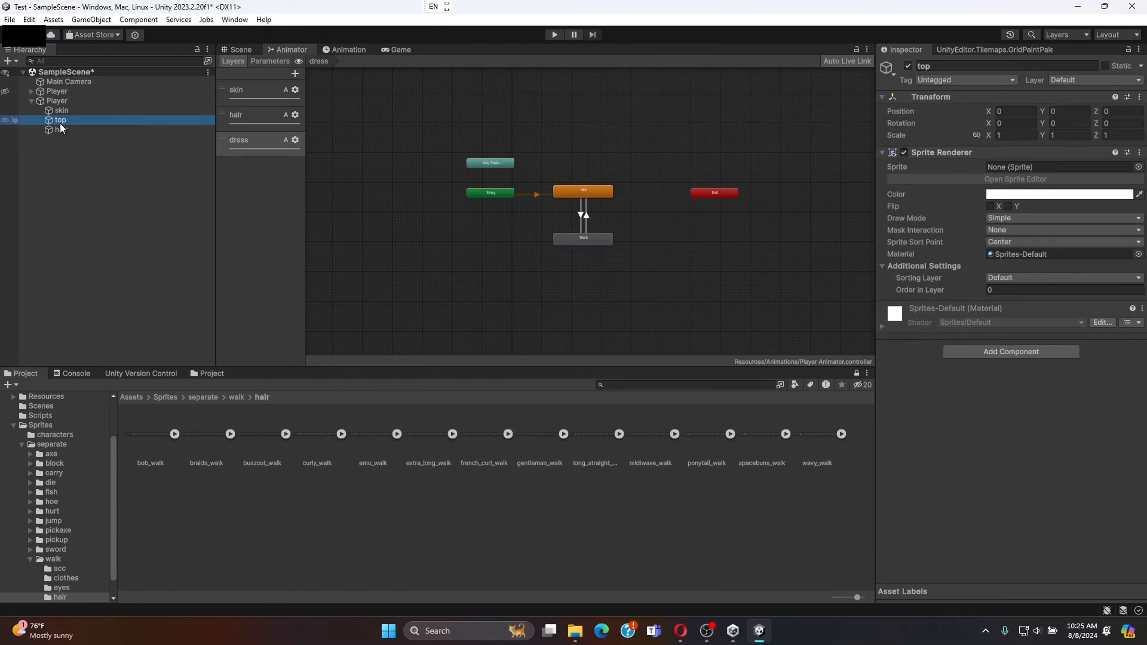
left_click(63, 121)
type("d")
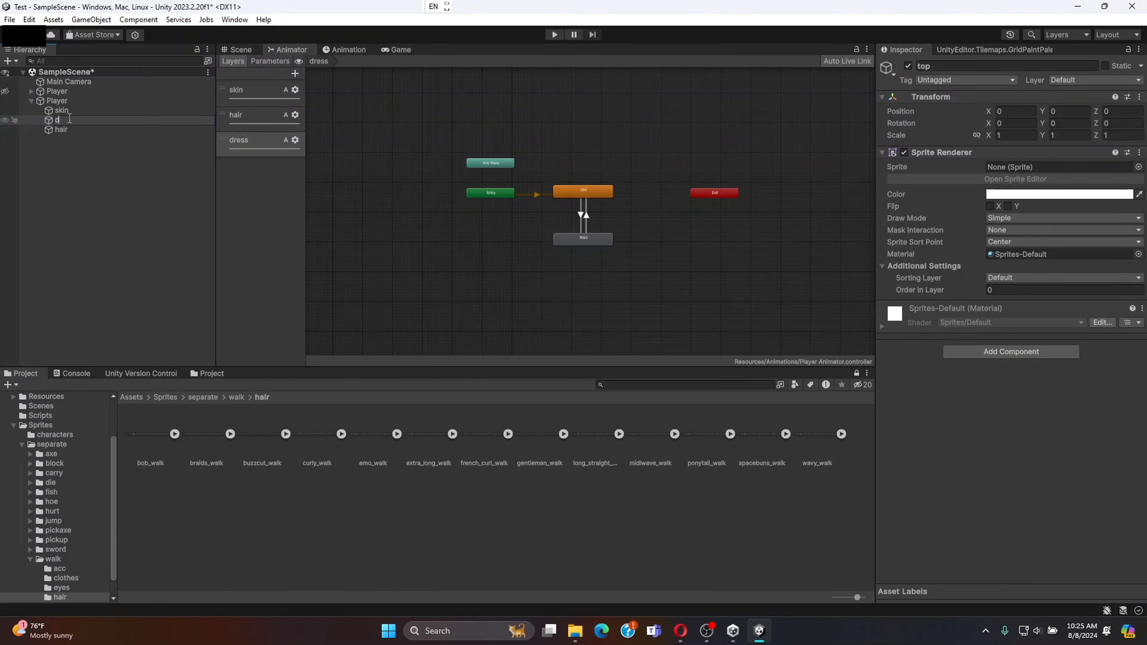
type("ress")
left_click(89, 180)
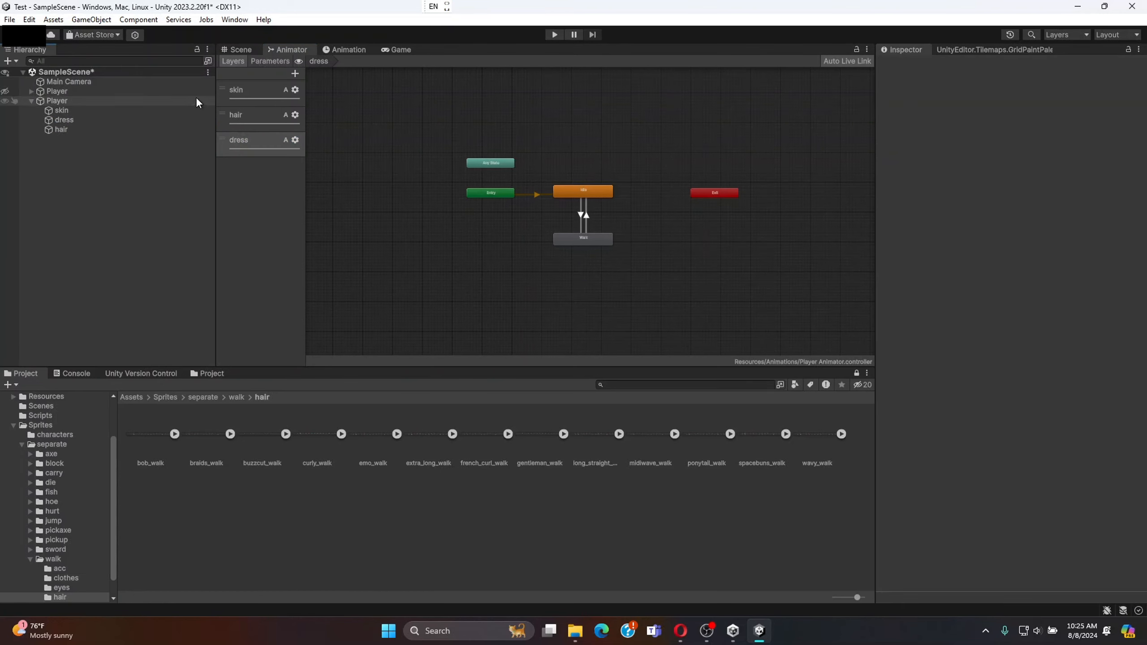
- Add a fourth animator layer, try the names layer and bottom for it, and delete the layer again
left_click(295, 74)
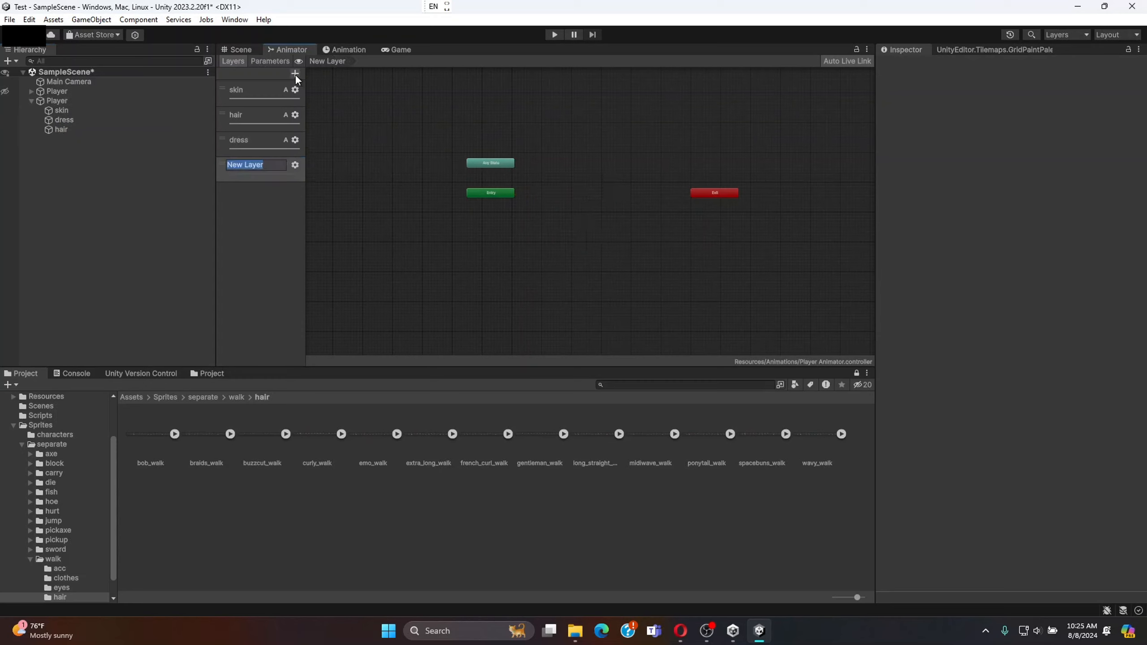
type("layer")
key("BackSpace")
key("BackSpace")
key("BackSpace")
key("BackSpace")
key("BackSpace")
type("bottom")
key("BackSpace")
key("BackSpace")
key("BackSpace")
key("BackSpace")
key("BackSpace")
key("BackSpace")
left_click(257, 221)
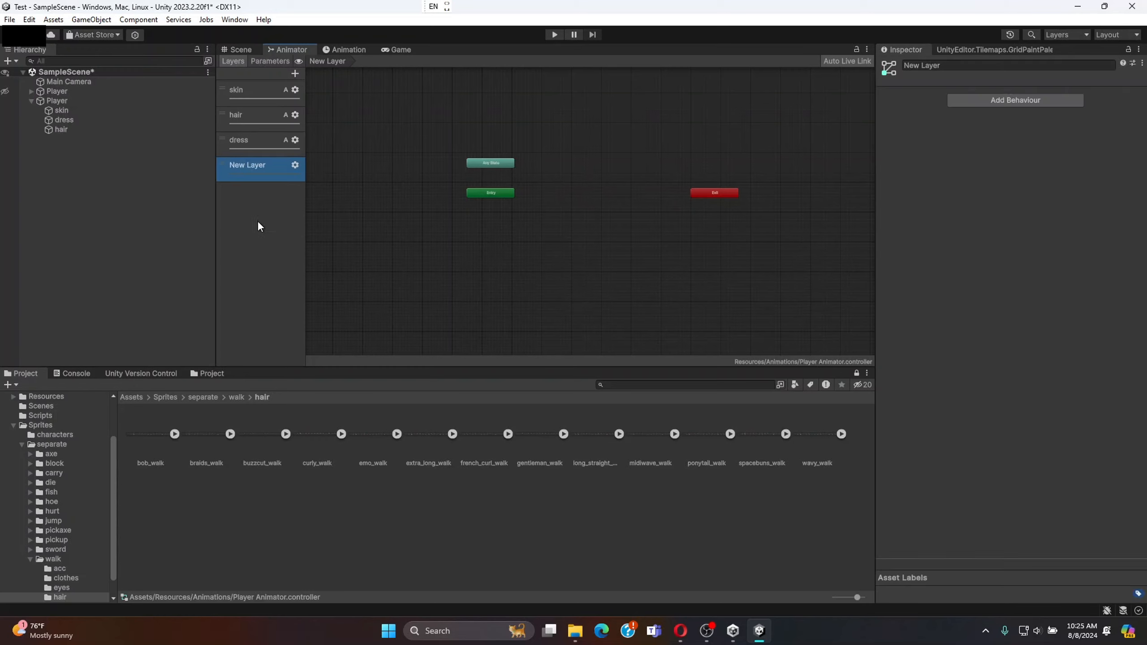
right_click(253, 173)
left_click(266, 180)
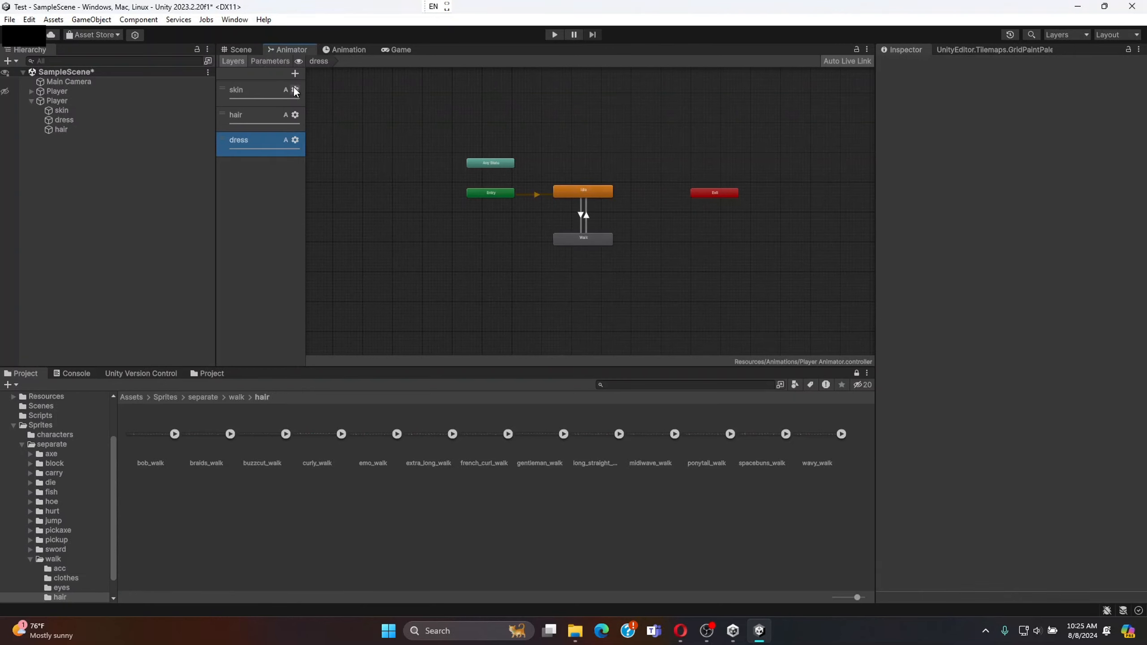
- Set the blending of the skin and hair animator layers to Additive, keeping the hair layer's weight at 1
left_click(295, 89)
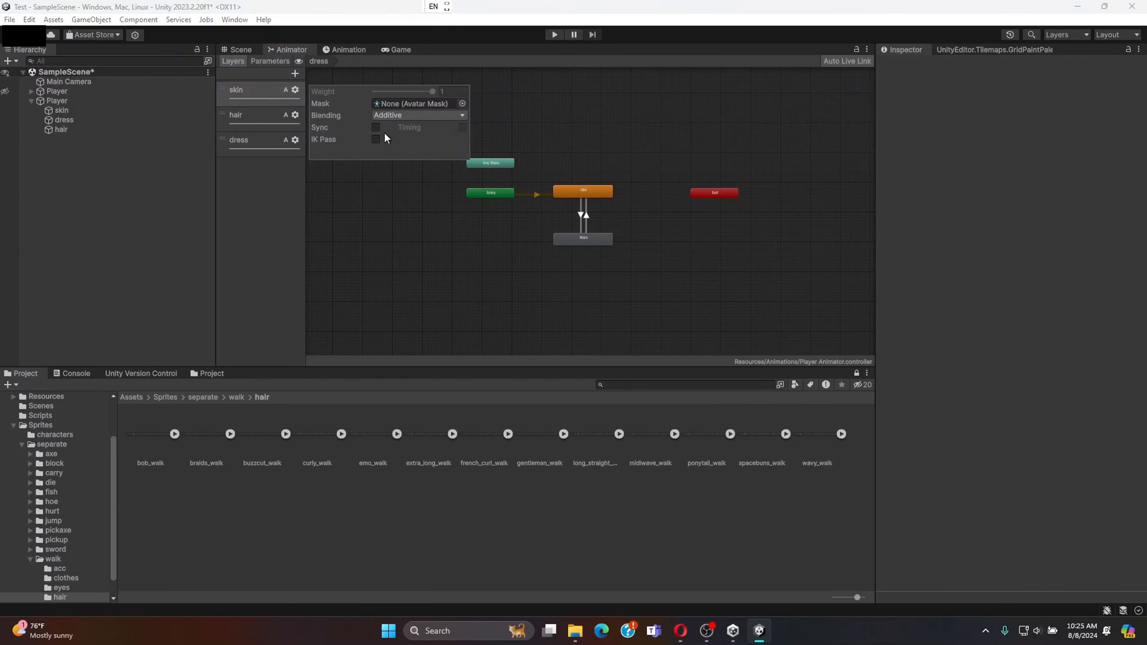
left_click(388, 115)
left_click(386, 143)
left_click(293, 119)
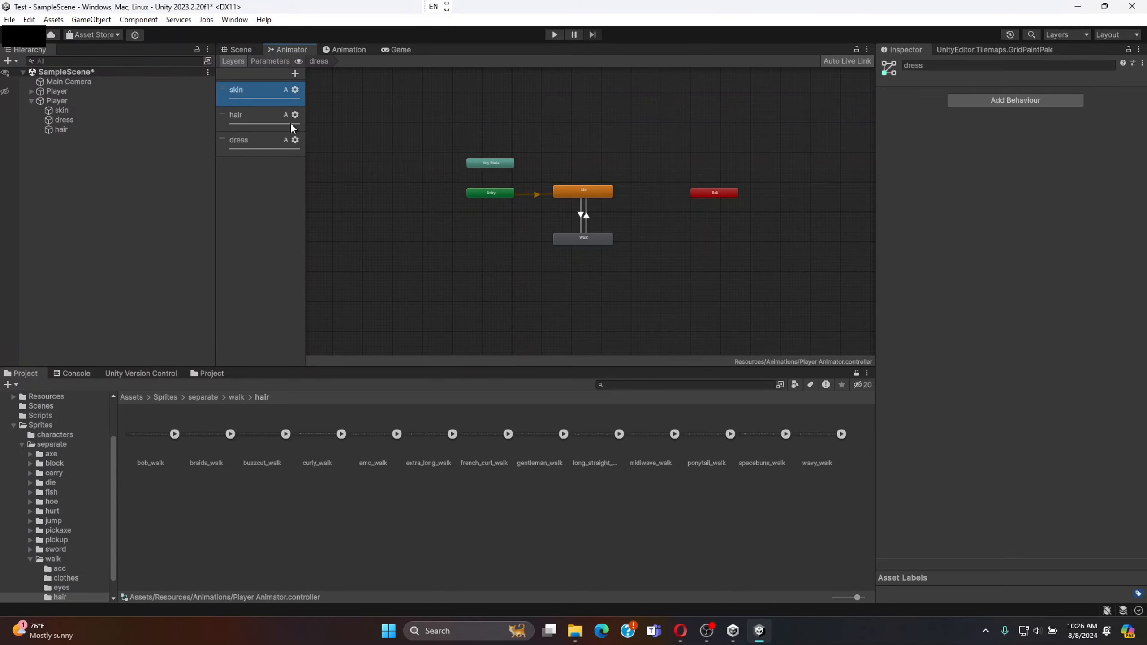
left_click(293, 118)
left_click(388, 141)
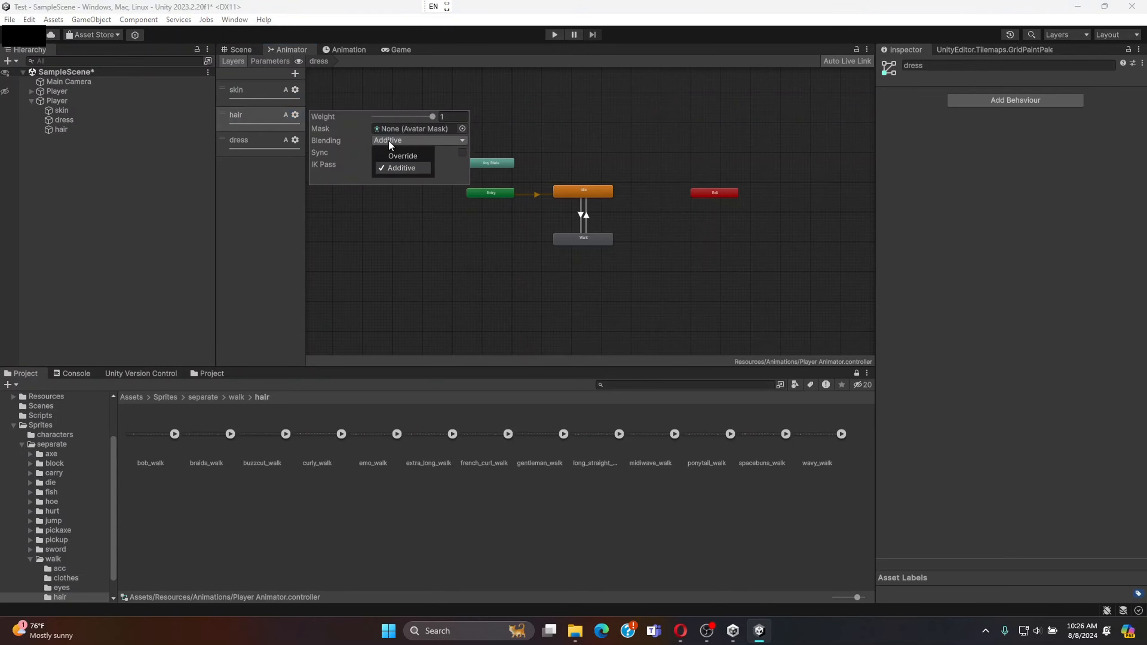
left_click(393, 170)
mouse_move(435, 116)
left_mouse_down()
mouse_move(342, 120)
mouse_move(436, 118)
left_mouse_up()
left_click(259, 203)
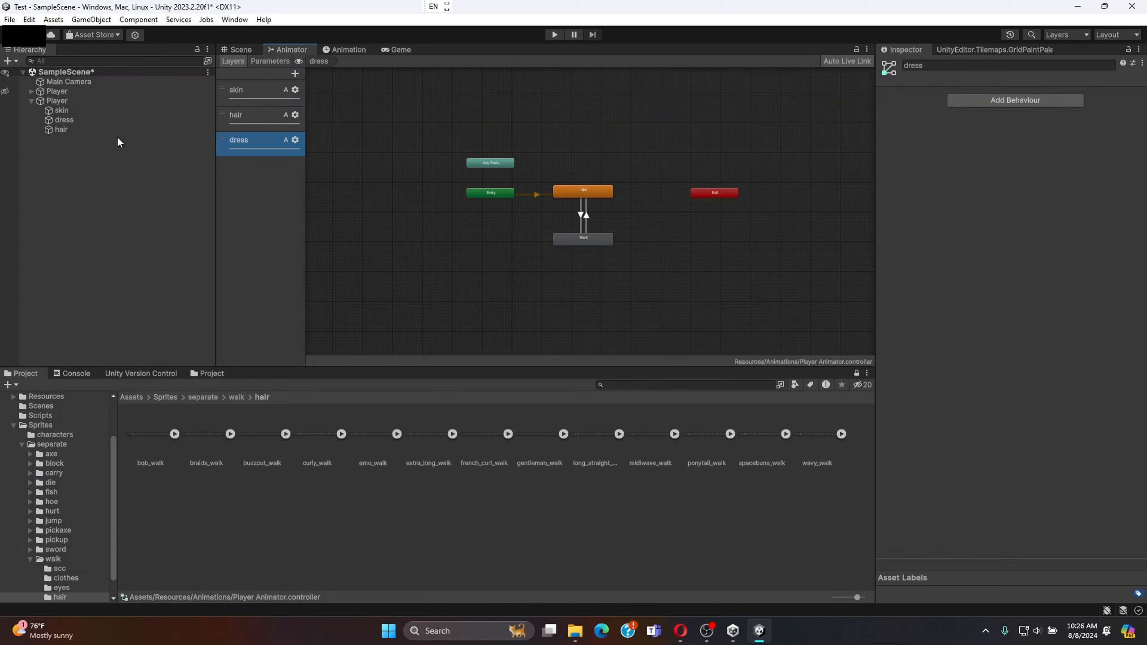
- Compare the Player's skin, dress and hair child objects with the animator layers, and view the skin layer's states
left_click(64, 118)
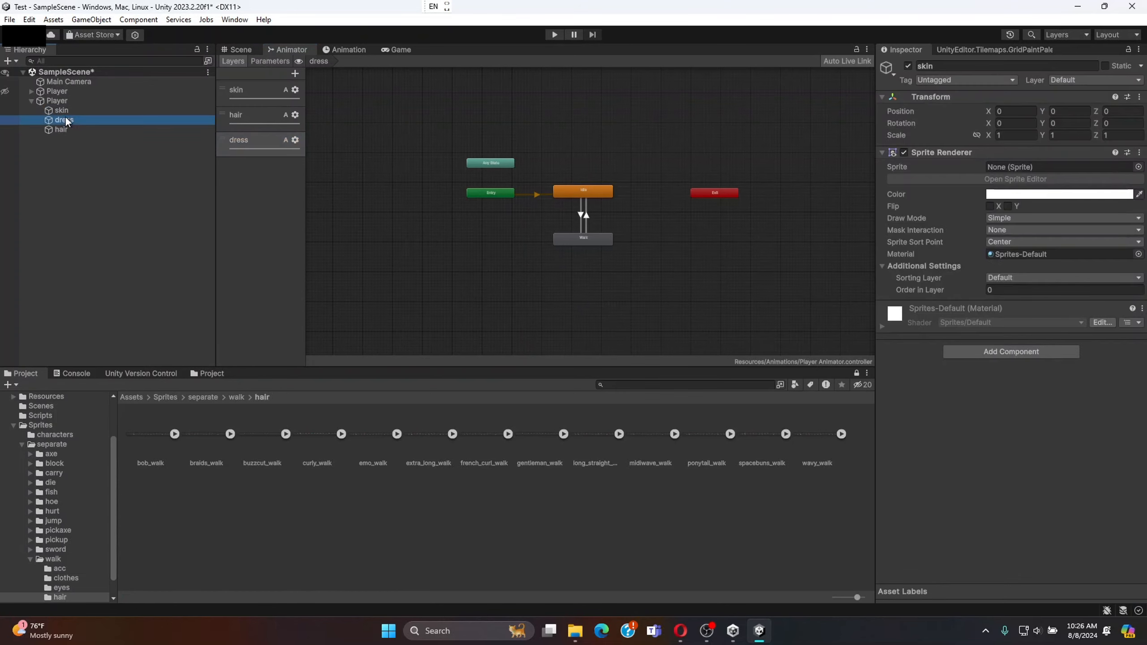
left_click(67, 129)
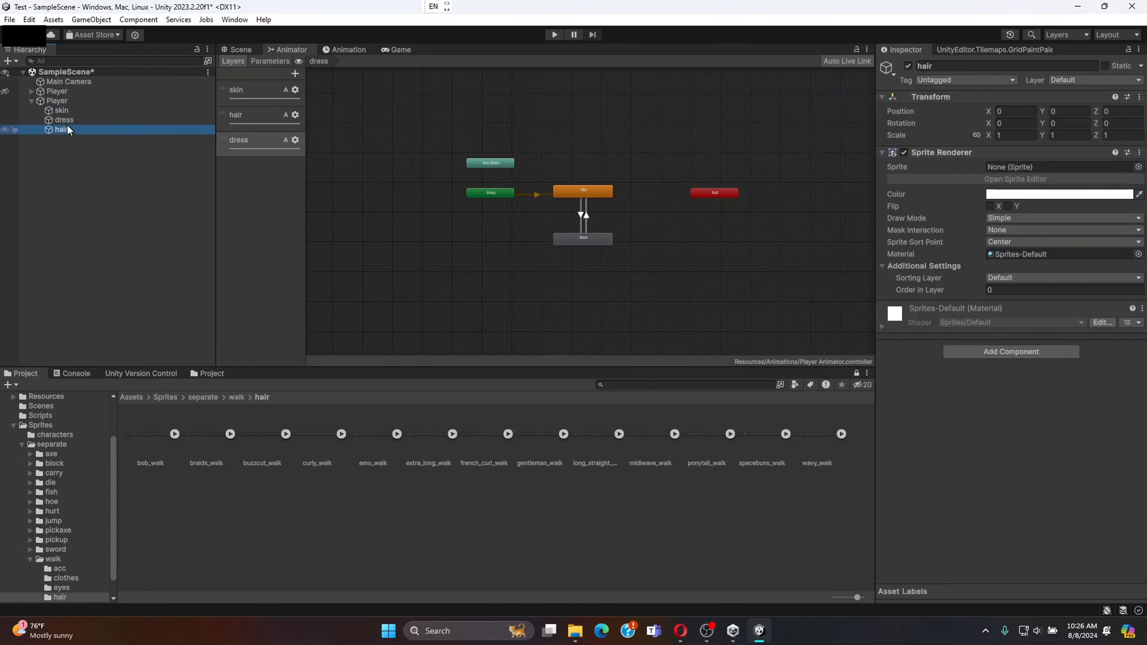
left_click(260, 63)
left_click(228, 64)
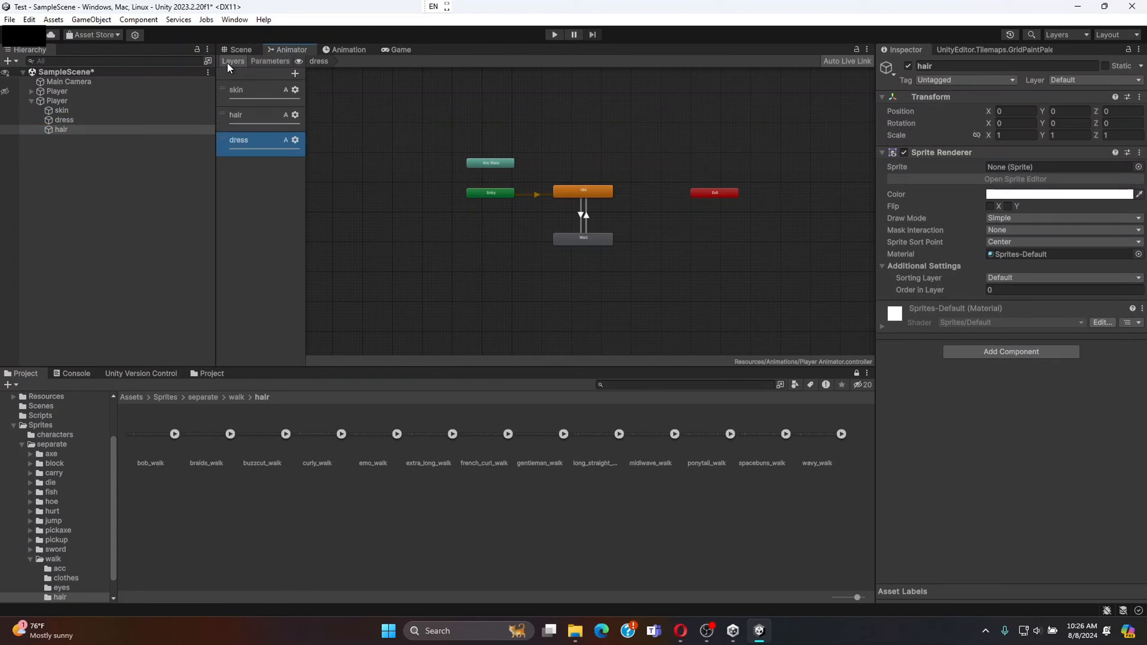
left_click(251, 88)
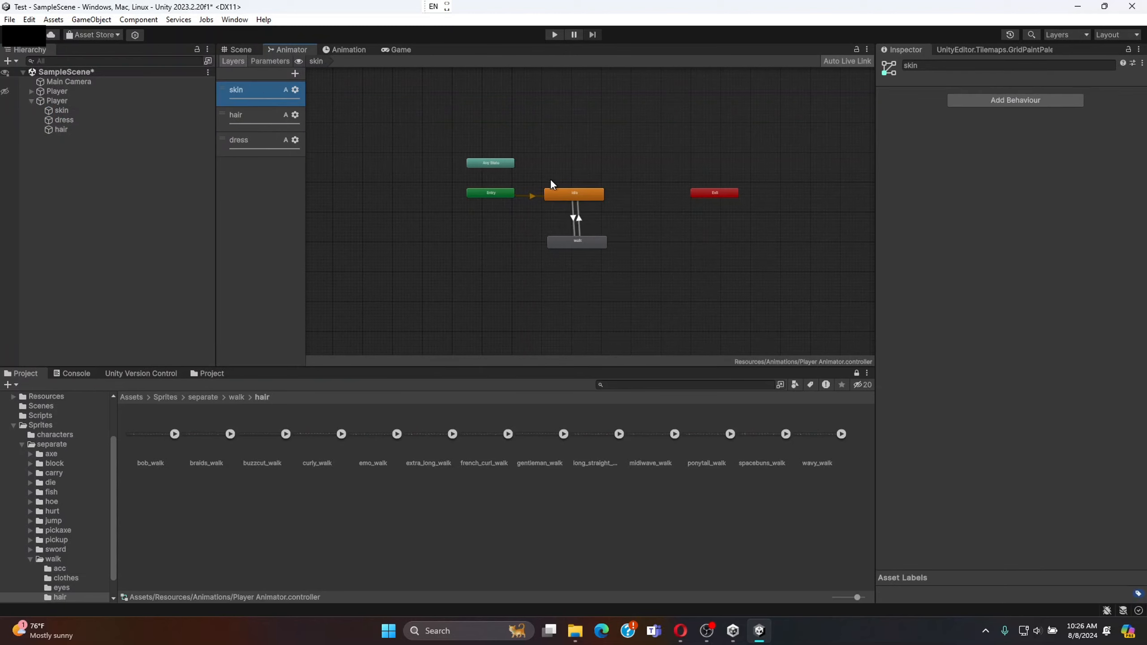
- Add a new layer to the Player Animator controller and inspect its default nodes
left_click(295, 76)
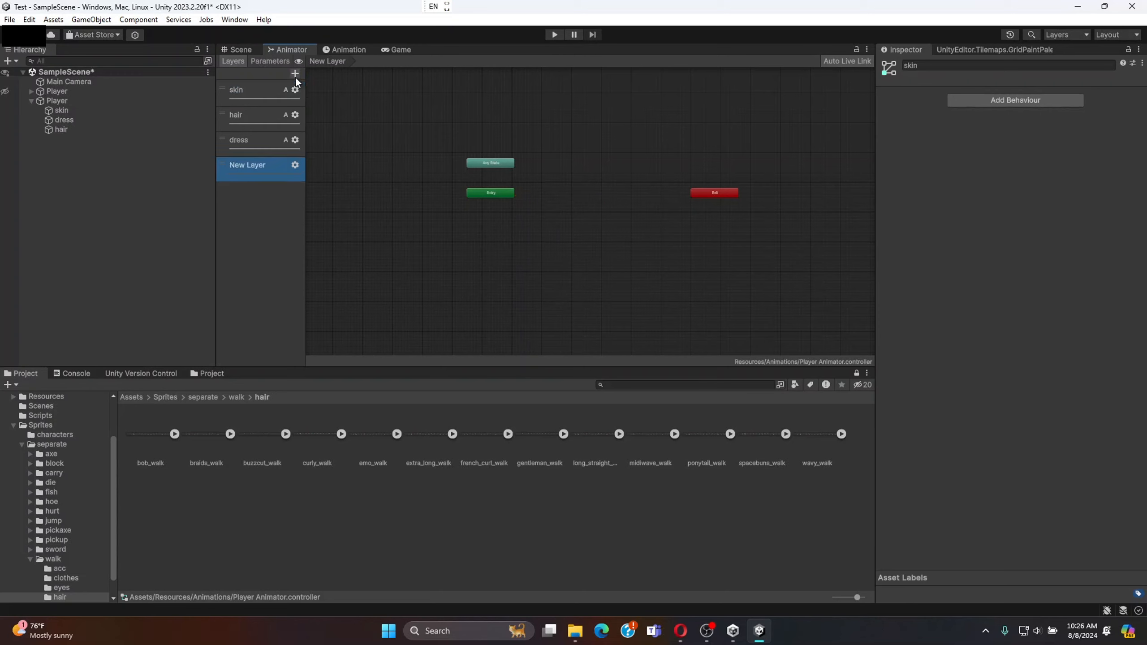
left_click_drag(452, 126, 805, 239)
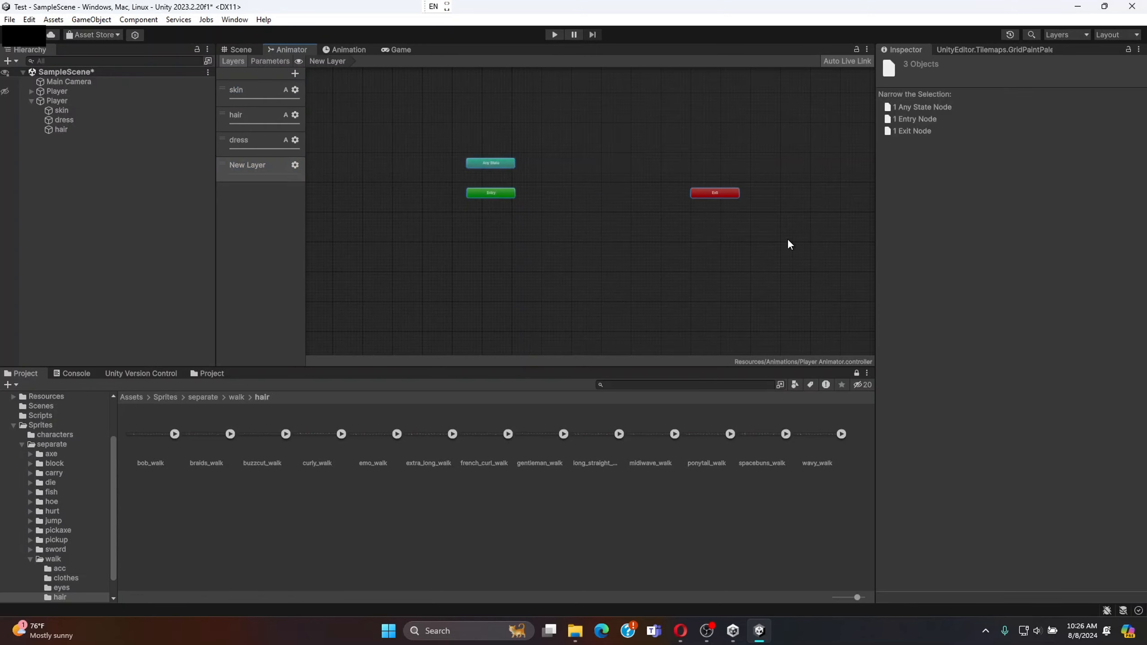
left_click(339, 133)
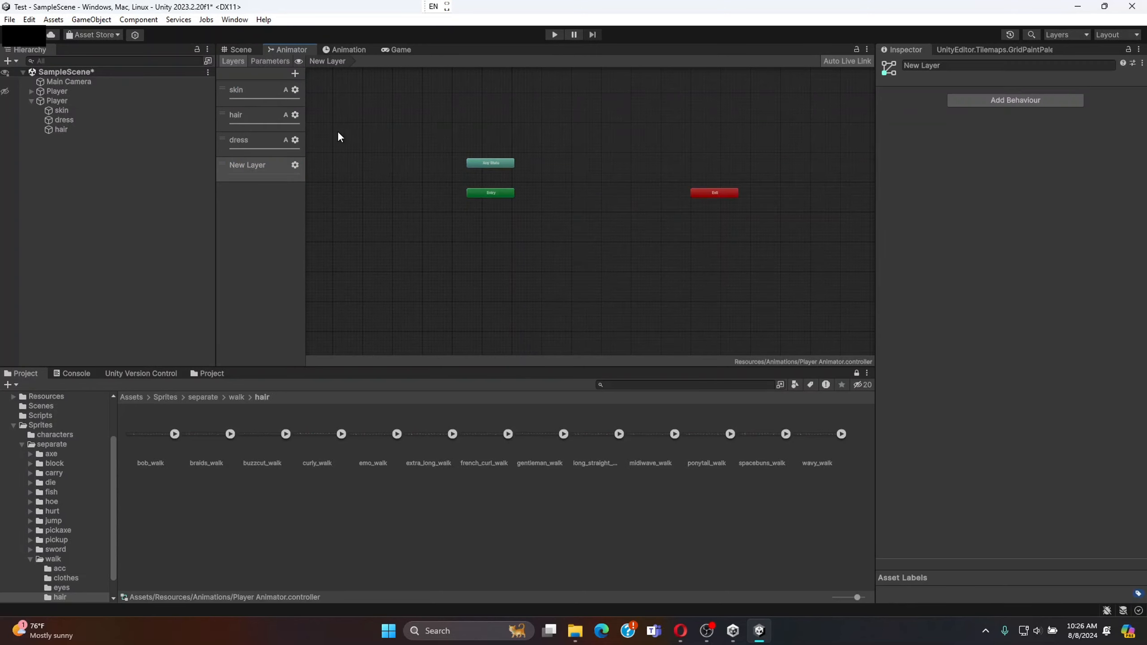
- Review the animator's isMoving, horizontal and vertical parameters and the parameter types that can be added
left_click(272, 59)
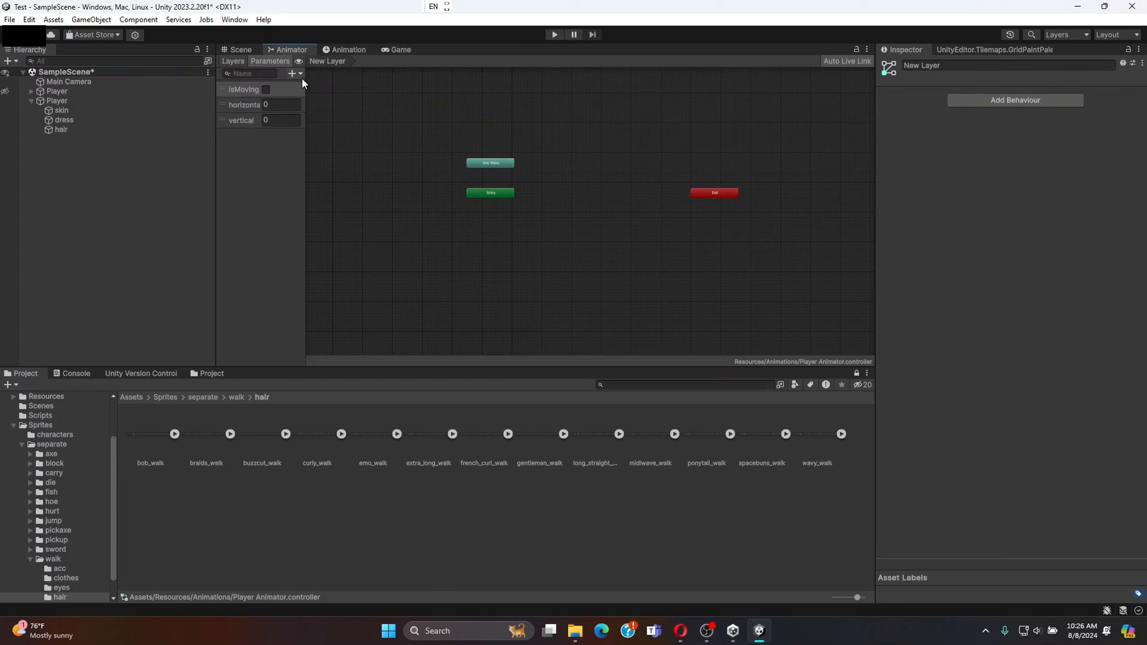
left_click(290, 74)
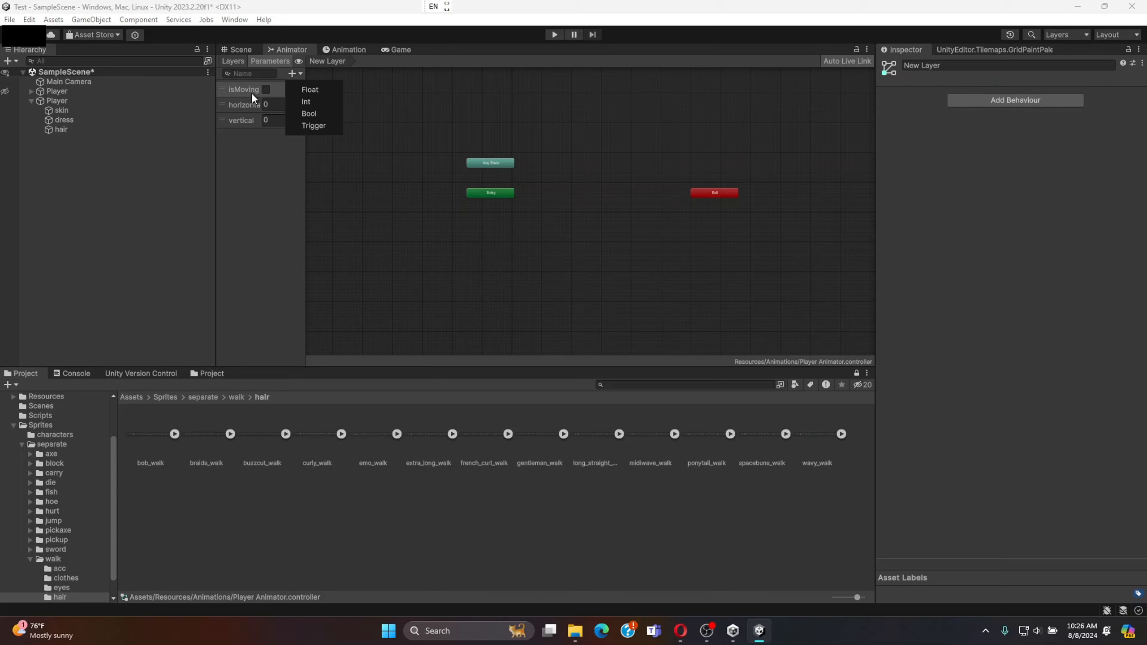
left_click(243, 154)
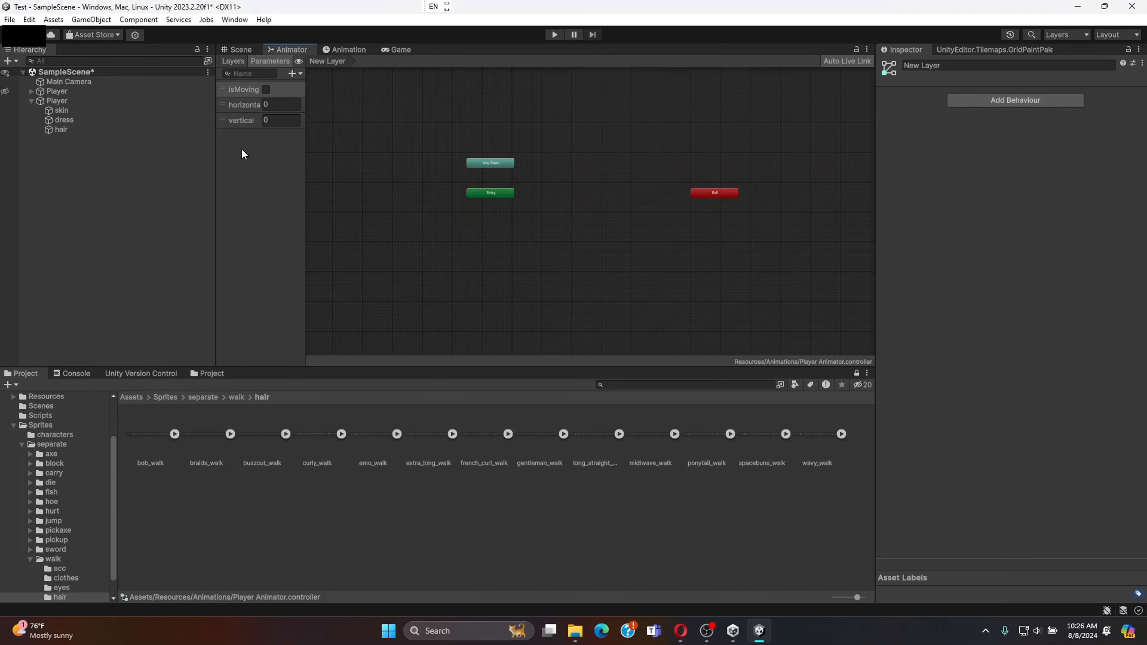
left_click(291, 74)
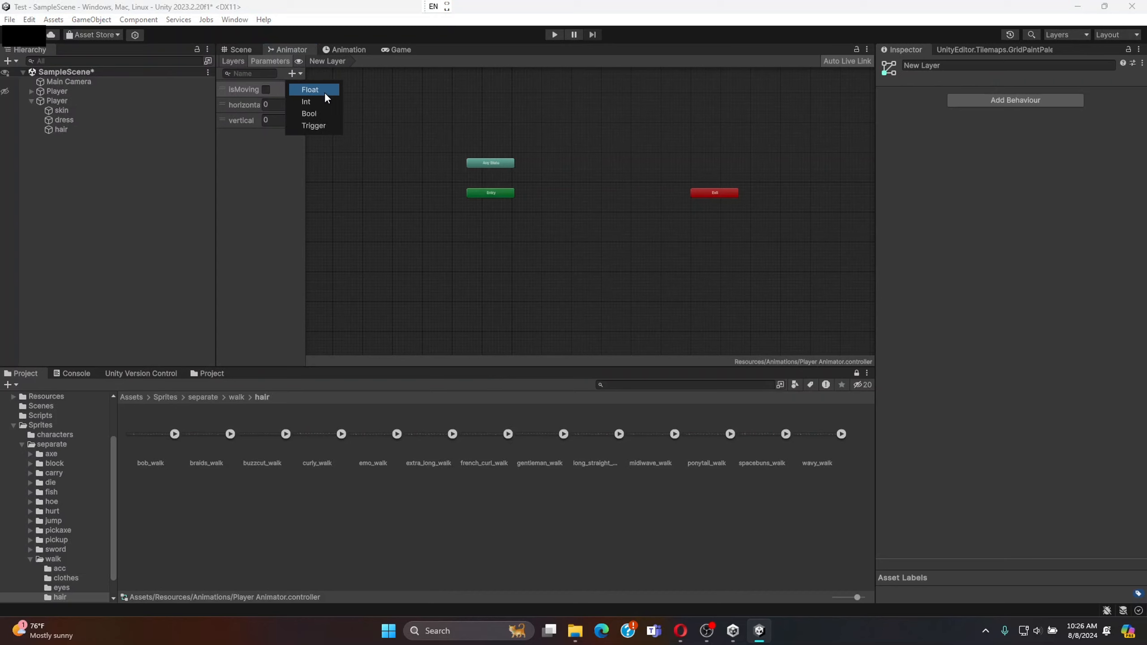
left_click(289, 140)
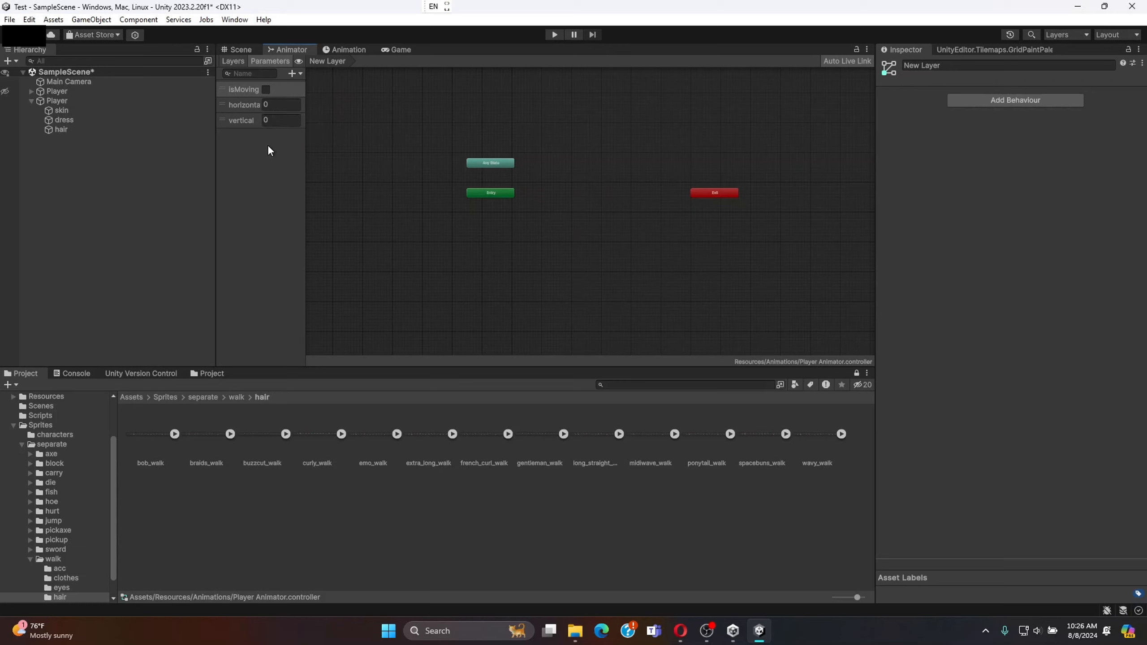
- Look over the new layer's default nodes once more and delete that layer from the animator
left_click(233, 61)
left_click_drag(446, 120, 800, 286)
left_click(233, 165)
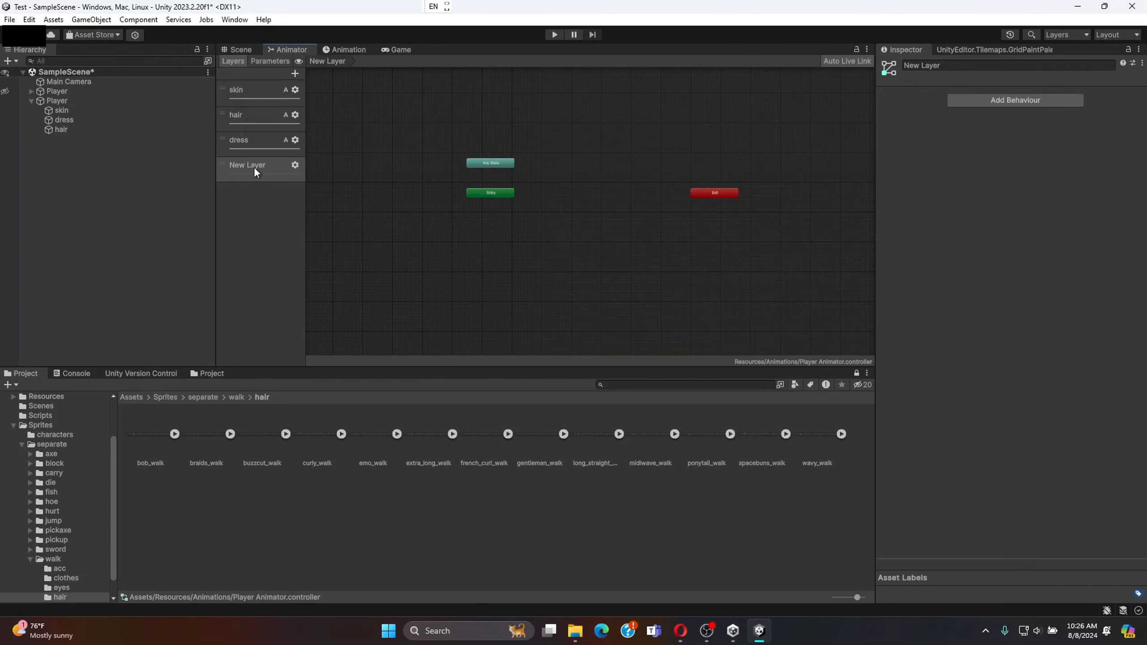
right_click(253, 167)
left_click(263, 177)
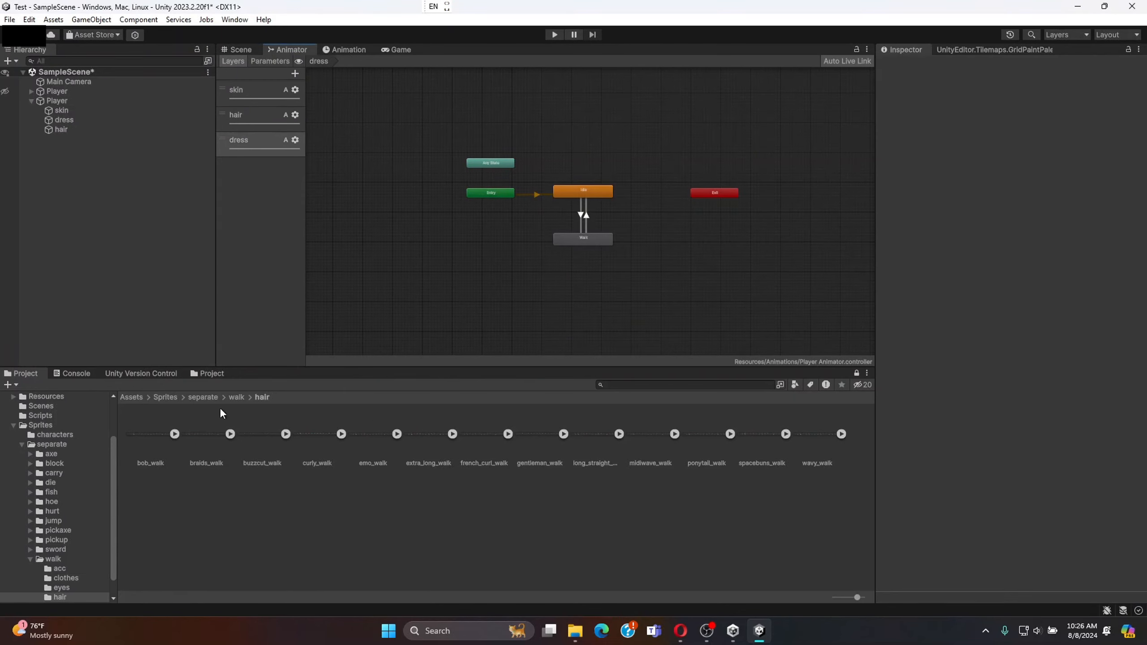
- Open the project's root Assets folder and look at the option for creating a folder there
scroll(65, 457, "down", 2)
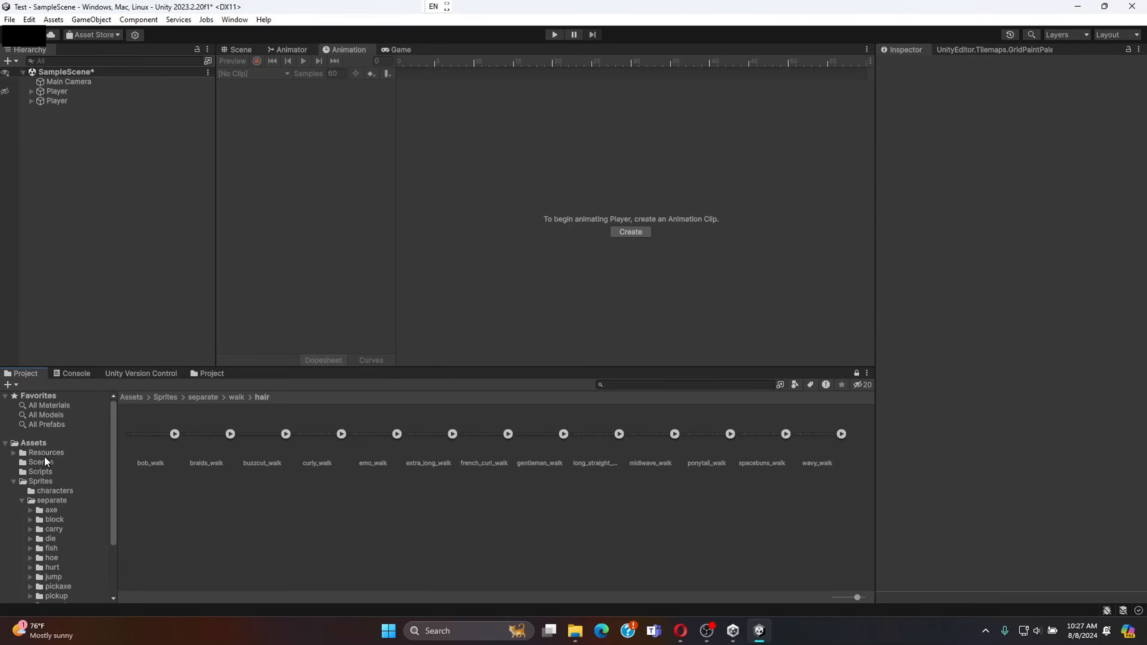
left_click(40, 444)
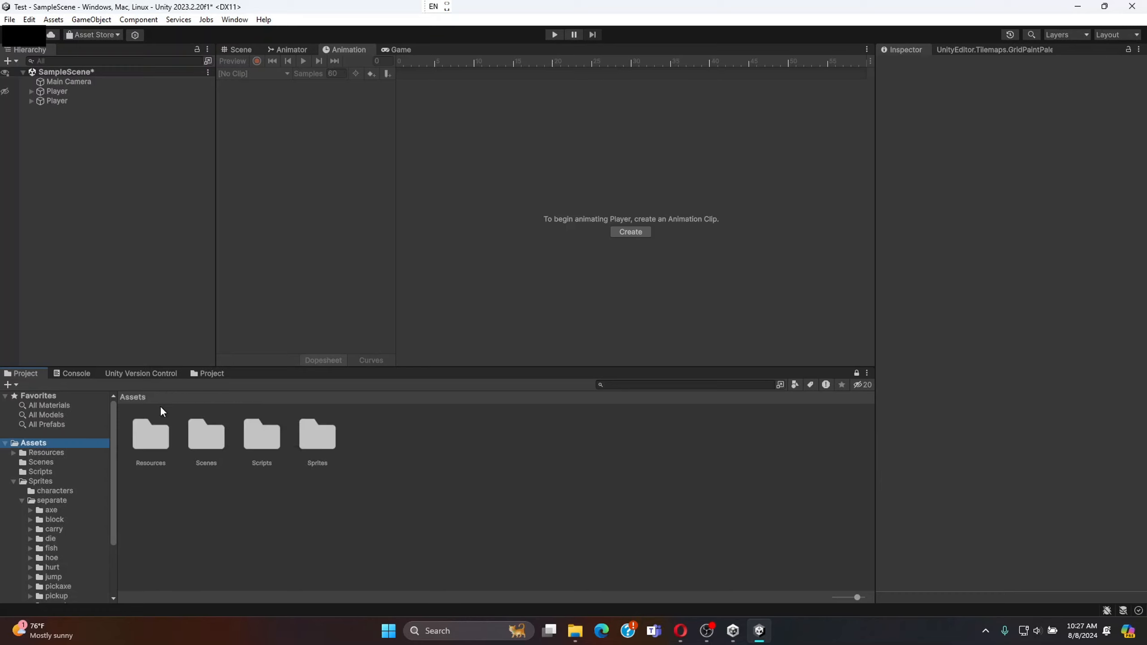
right_click(223, 517)
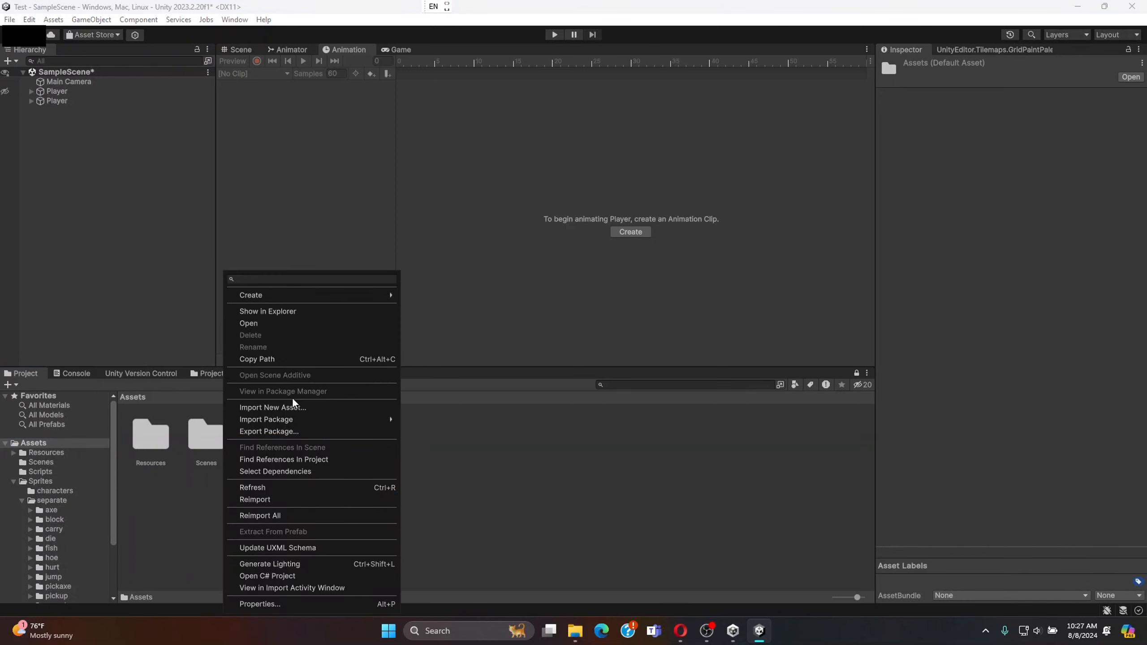
mouse_move(283, 293)
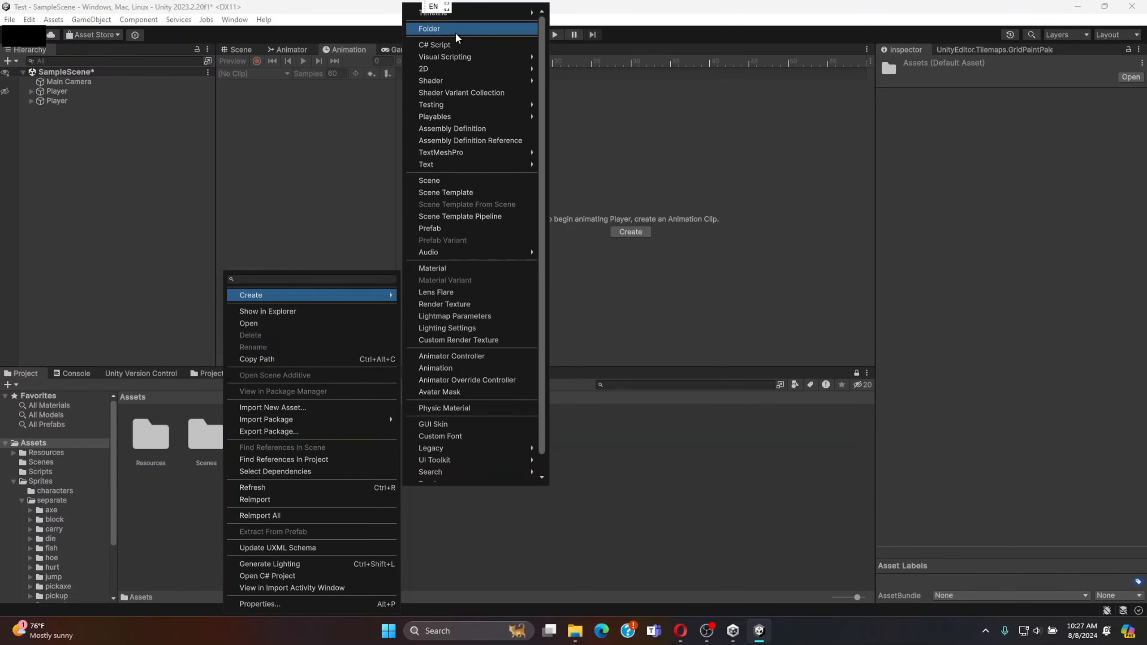
left_click(169, 498)
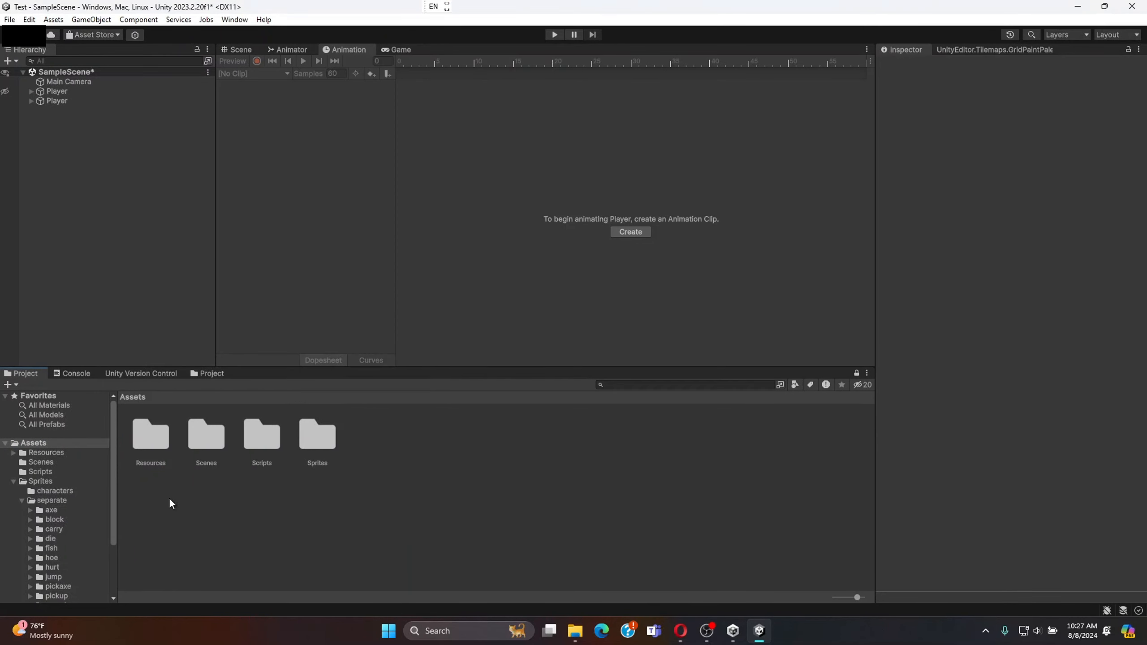
- Open the Resources folder and look up the option for creating a folder inside it by searching for "fold"
double_click(150, 435)
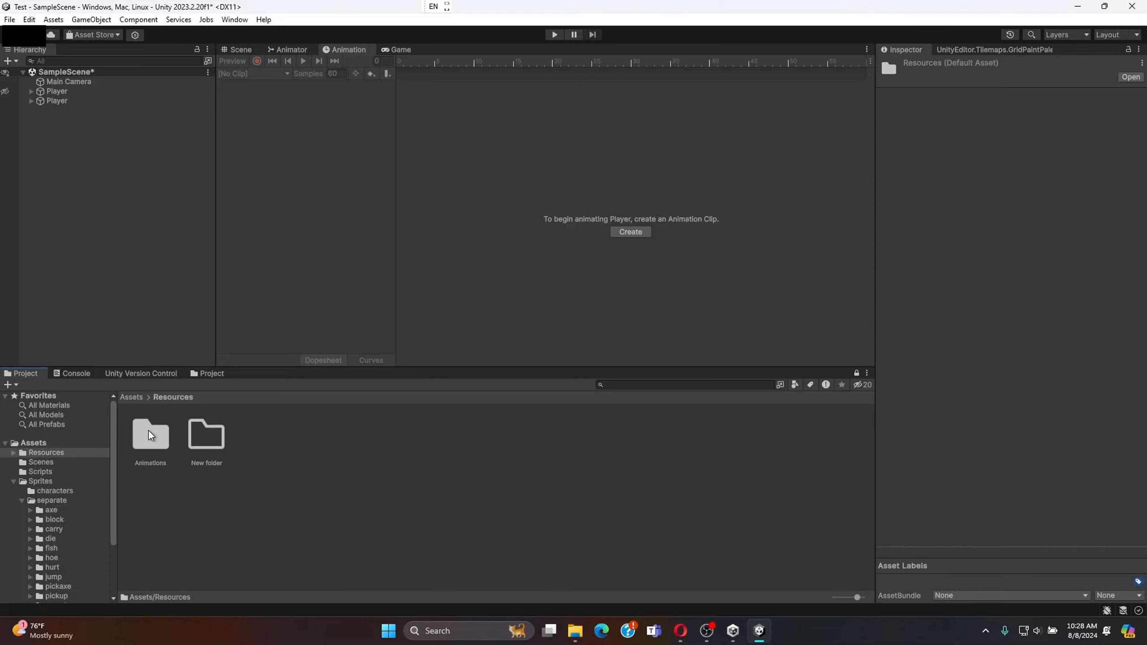
right_click(303, 450)
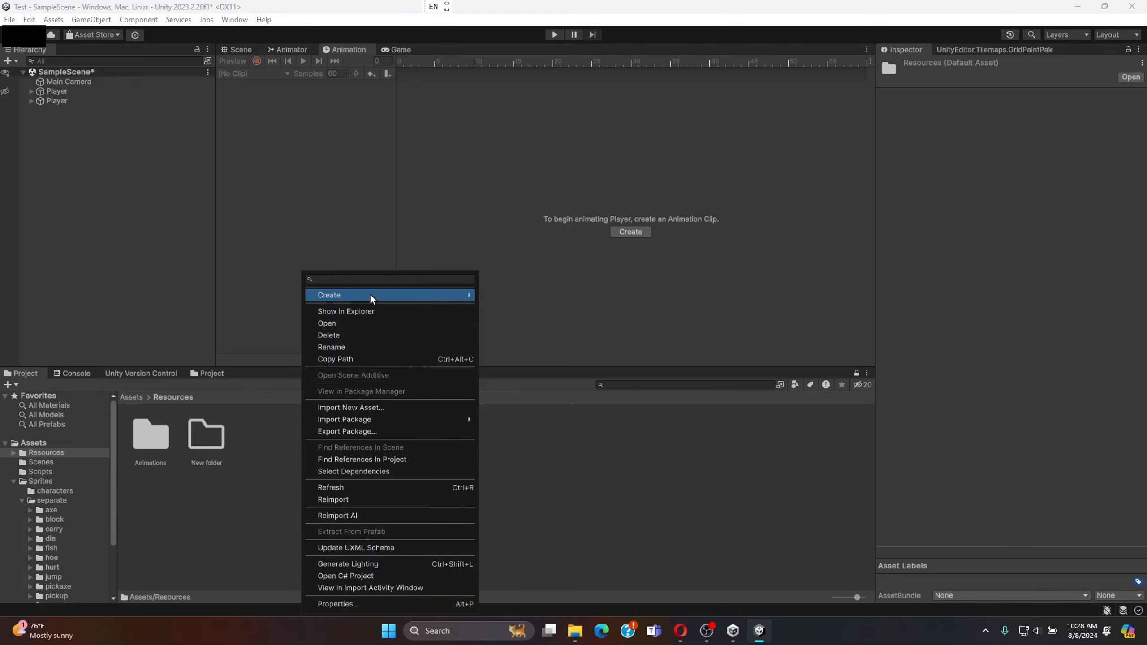
mouse_move(371, 299)
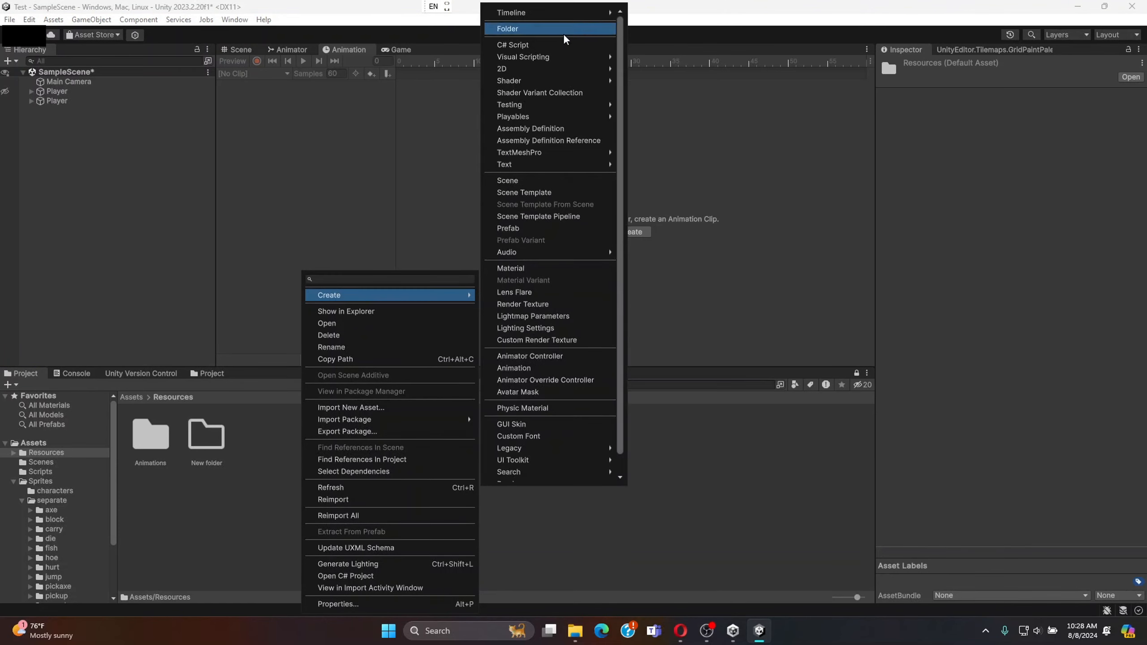
left_click(424, 280)
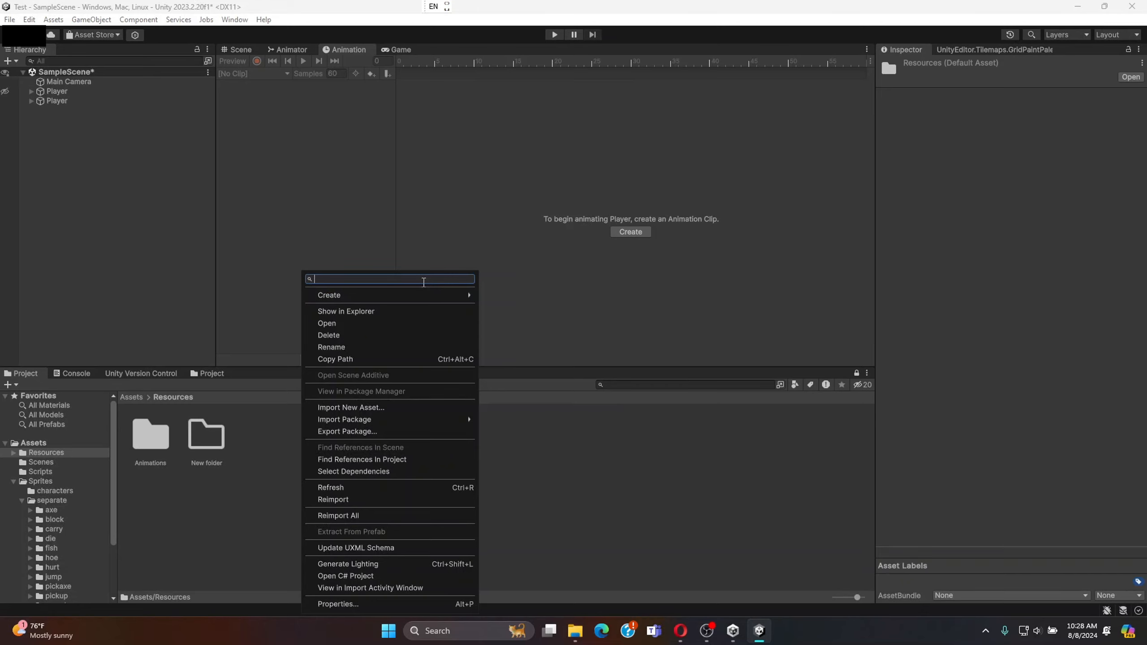
type("fold")
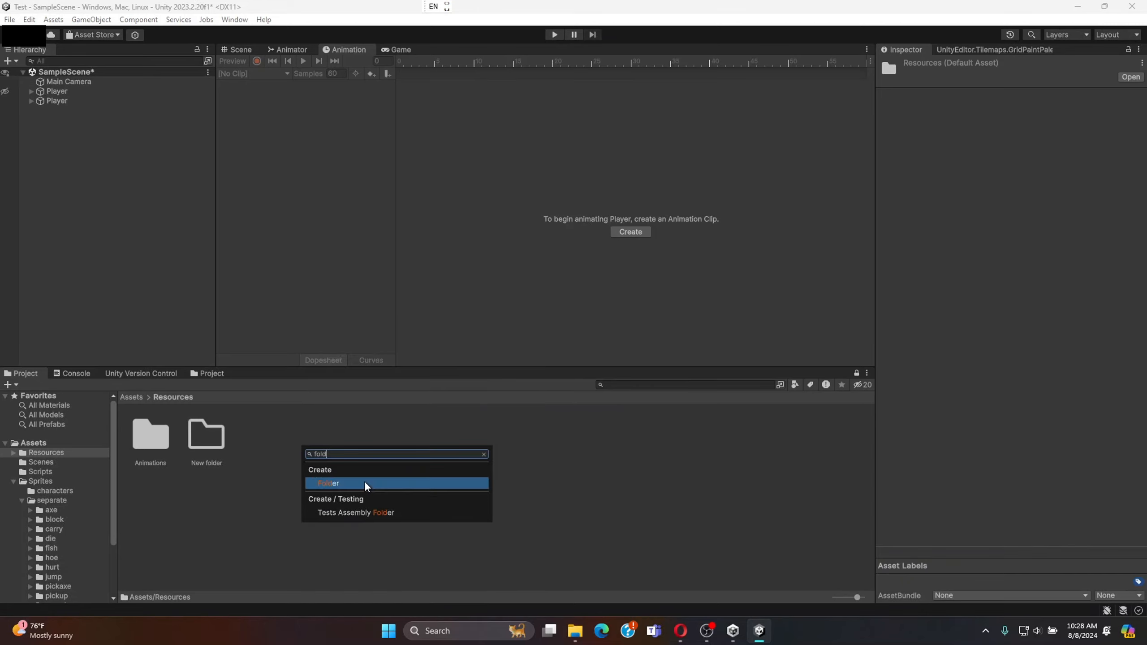
left_click(580, 485)
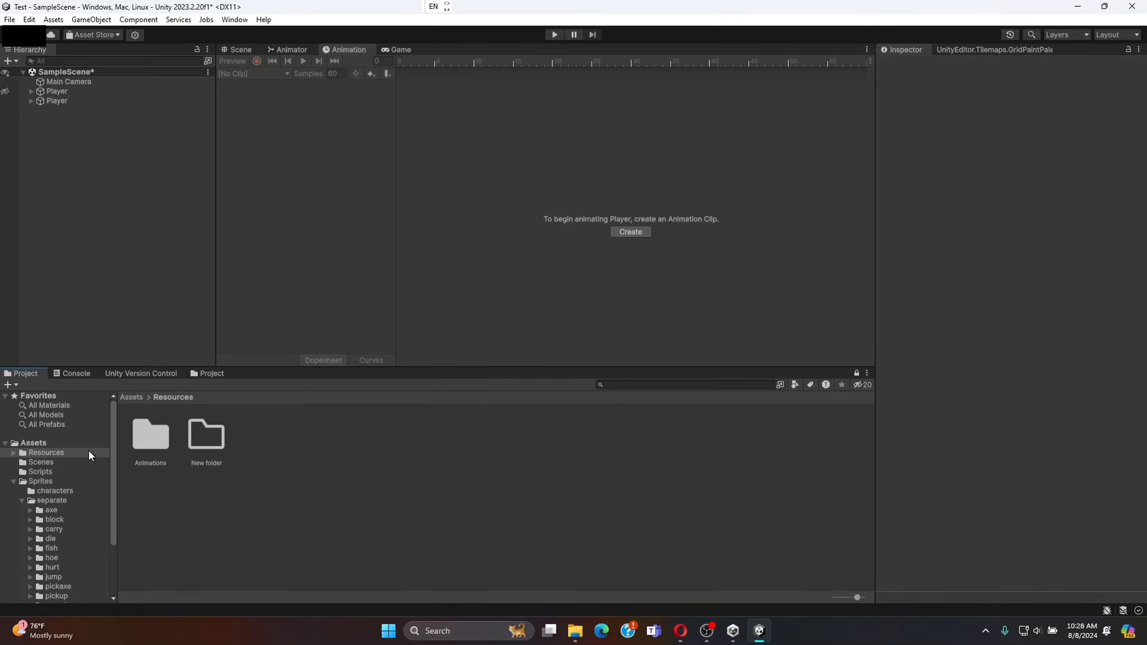
- Create a new Animator Controller in the Resources/Animations folder alongside Player Animator
double_click(154, 433)
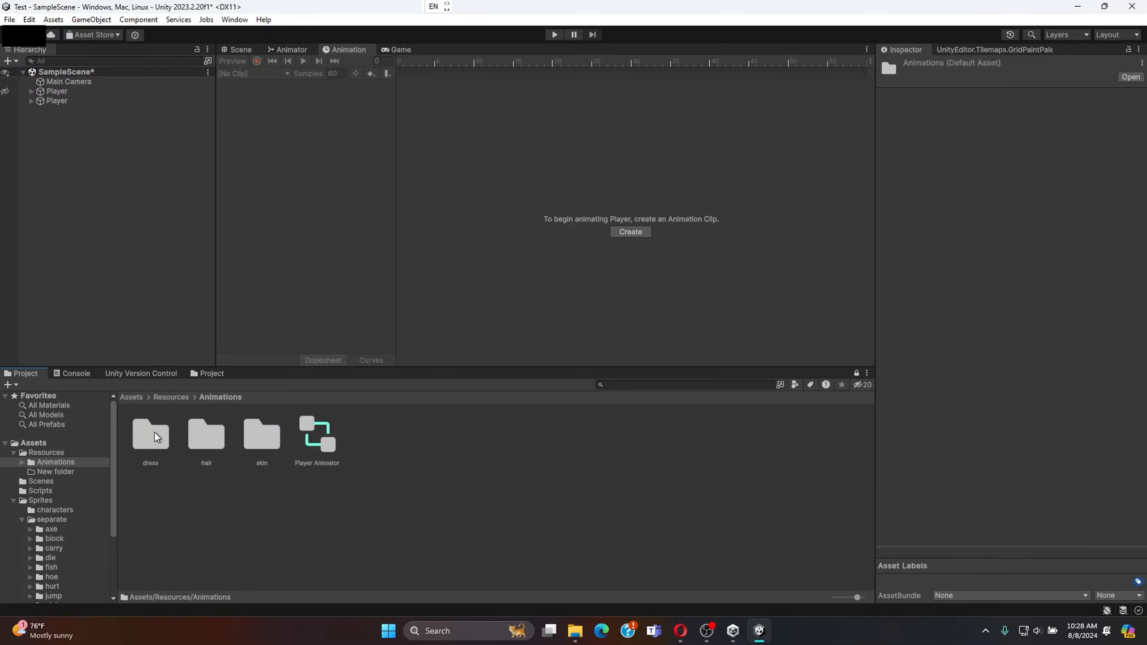
left_click(316, 445)
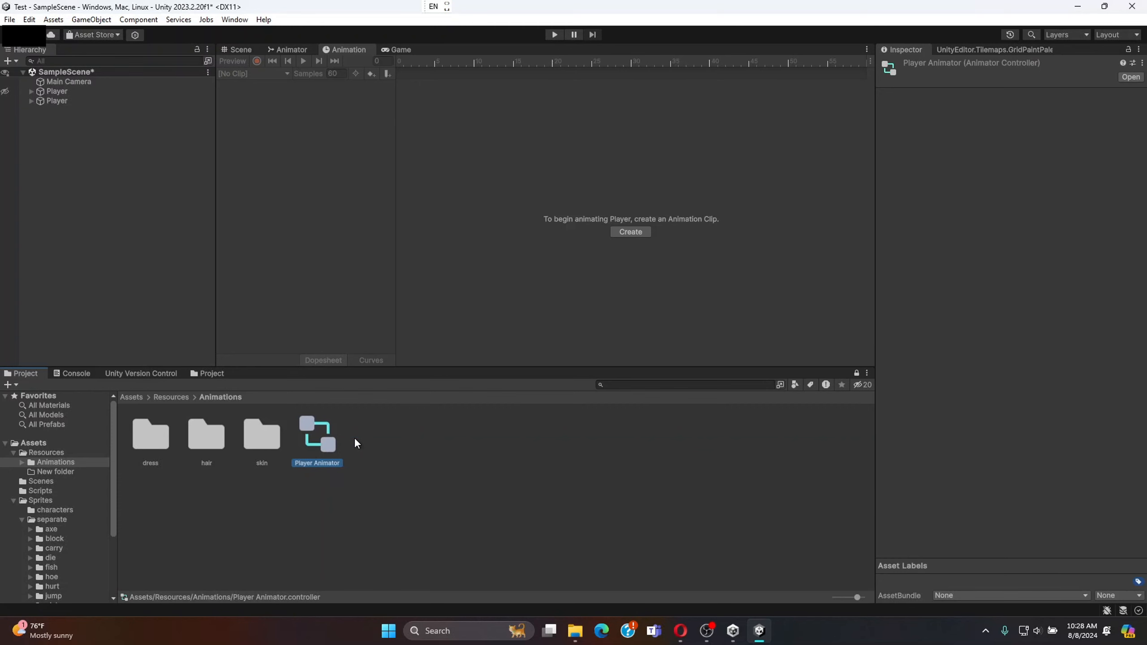
right_click(387, 458)
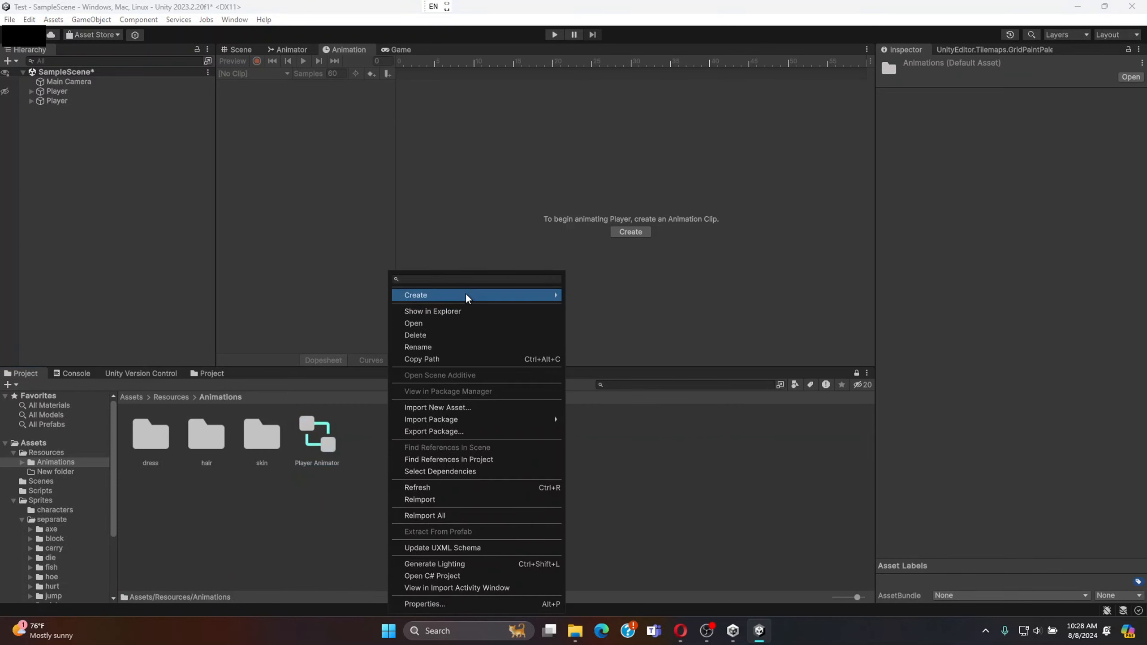
mouse_move(467, 295)
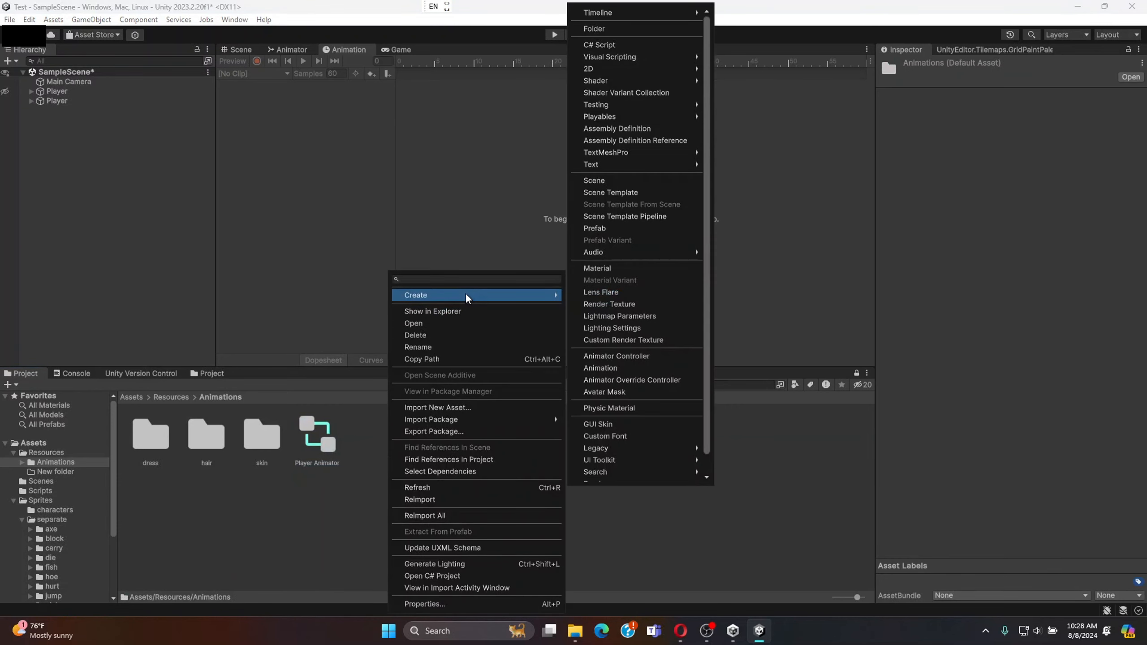
left_click(645, 353)
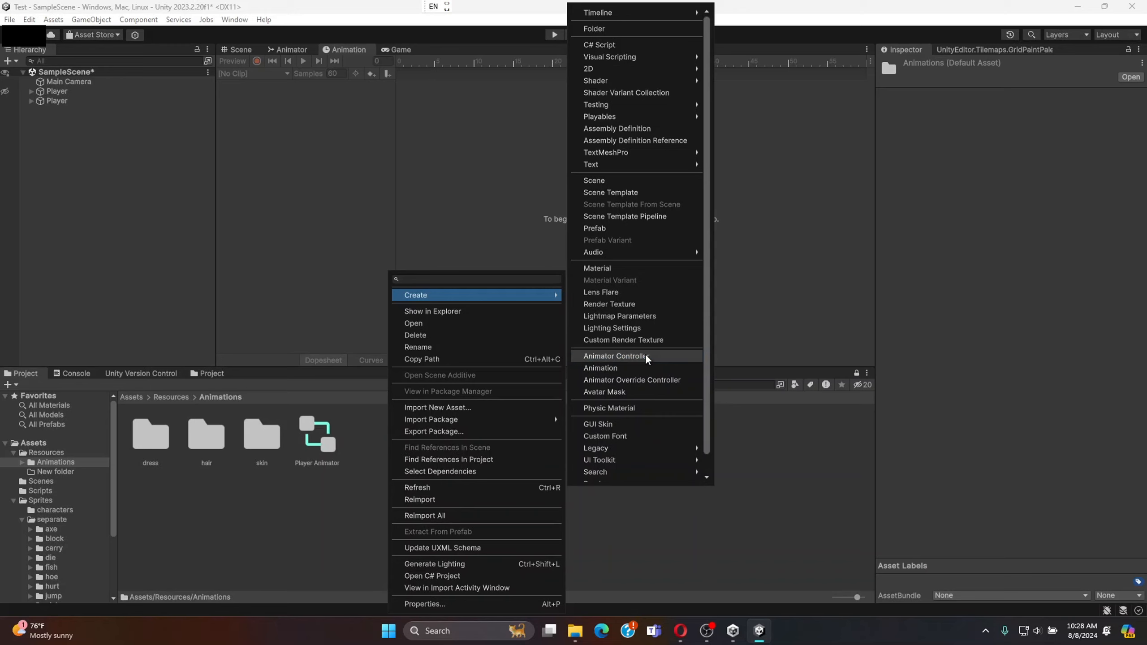
- Delete the newly created animator controller from the Animations folder
left_click(305, 462)
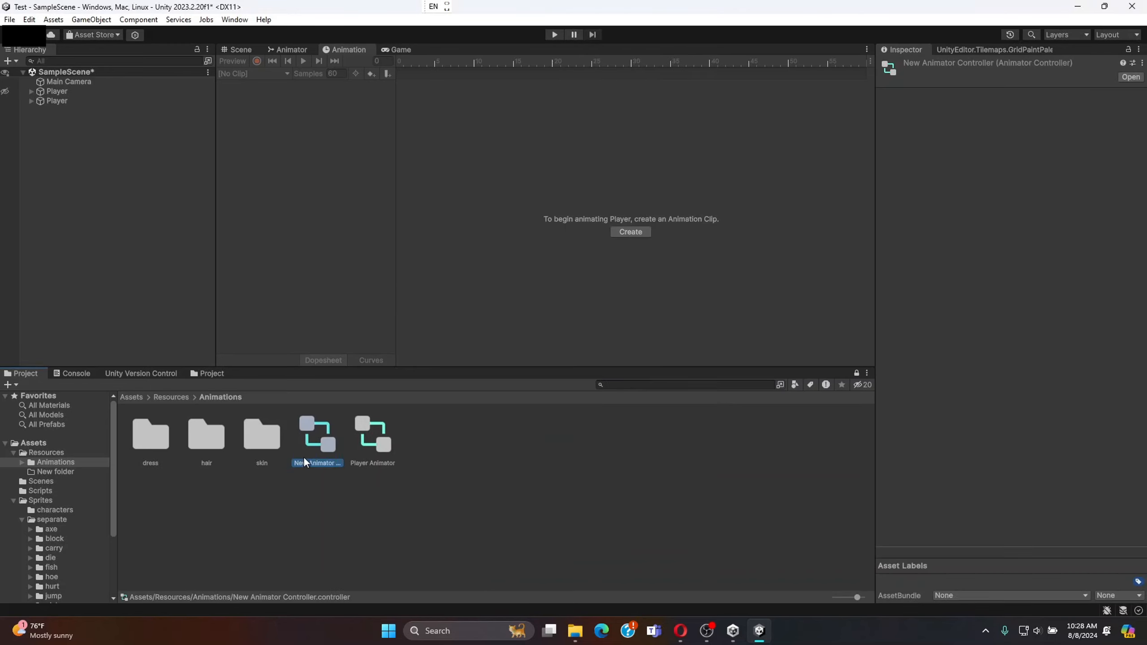
right_click(310, 434)
left_click(341, 337)
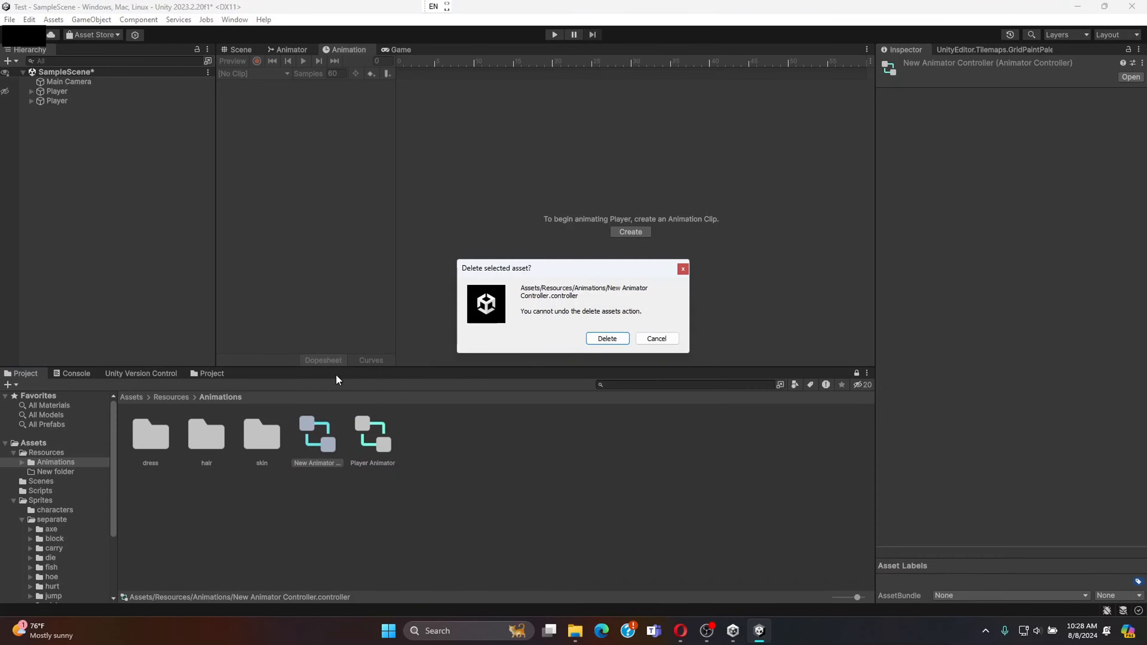
left_click(605, 339)
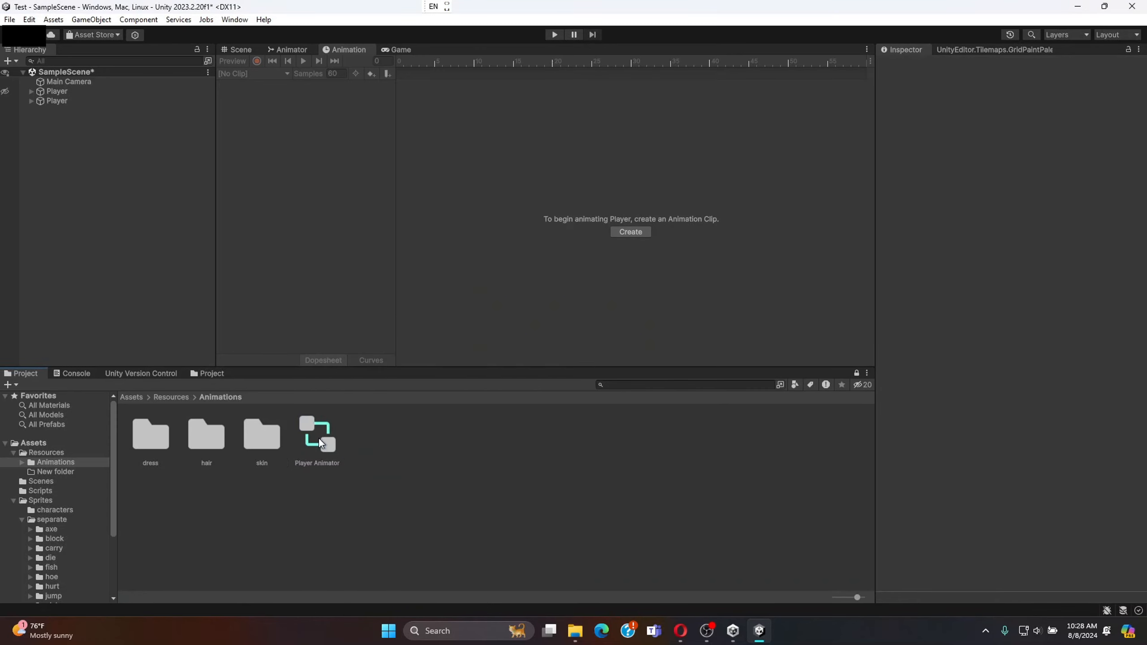
- Assign the Player Animator controller to the second Player's Animator component and view its list of animation clips
left_click(319, 438)
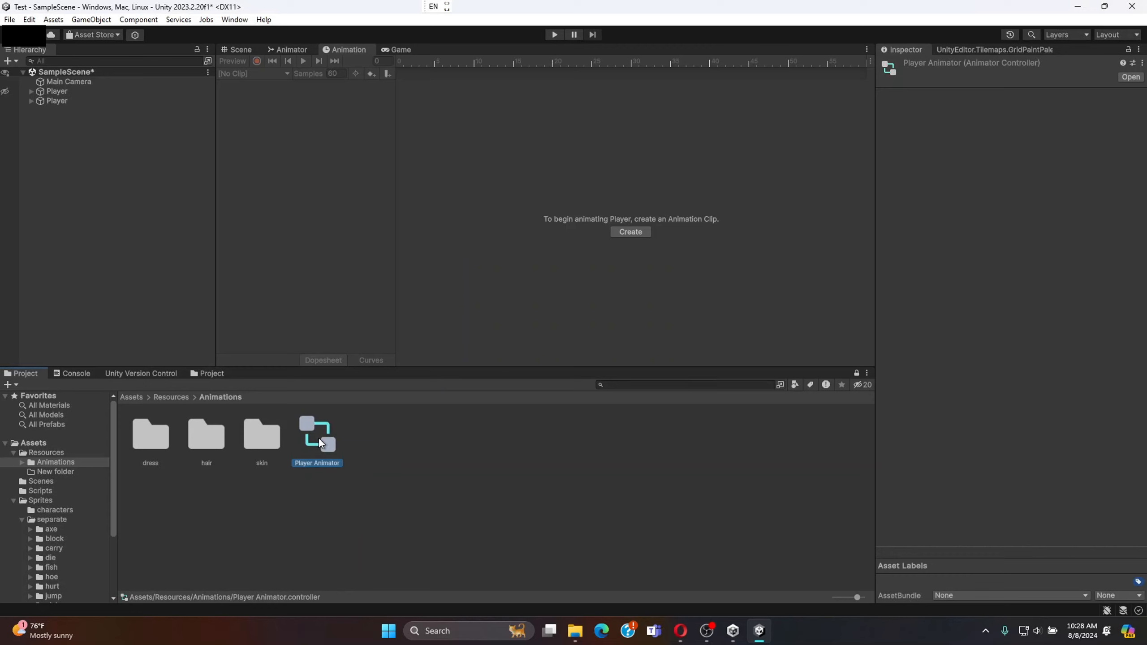
left_click(54, 100)
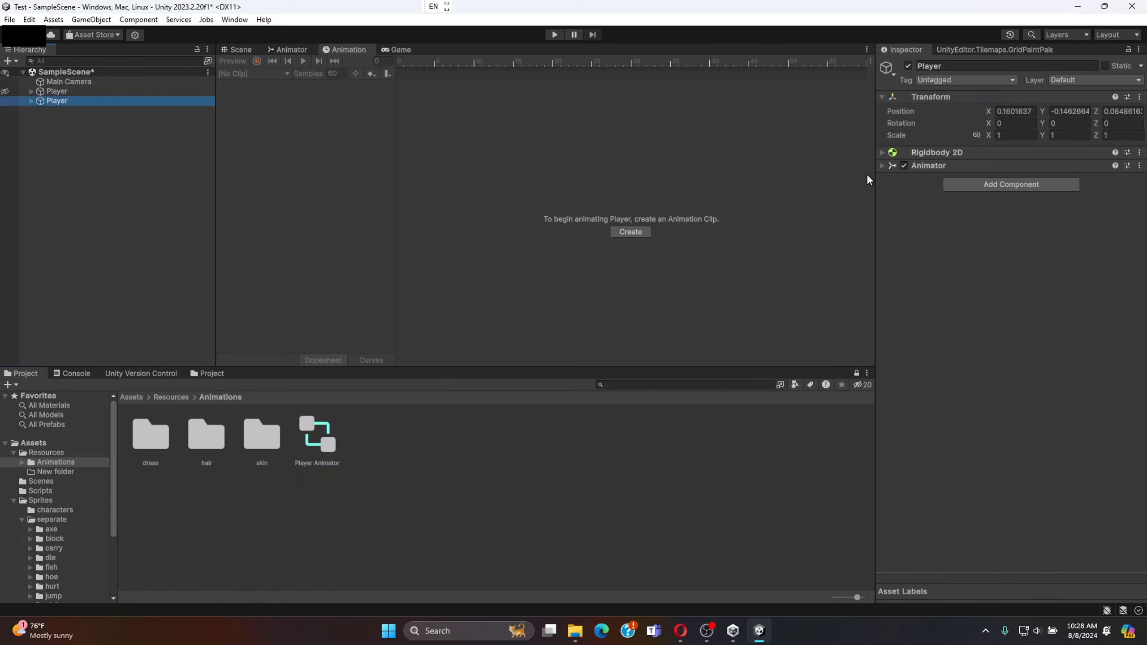
left_click(882, 165)
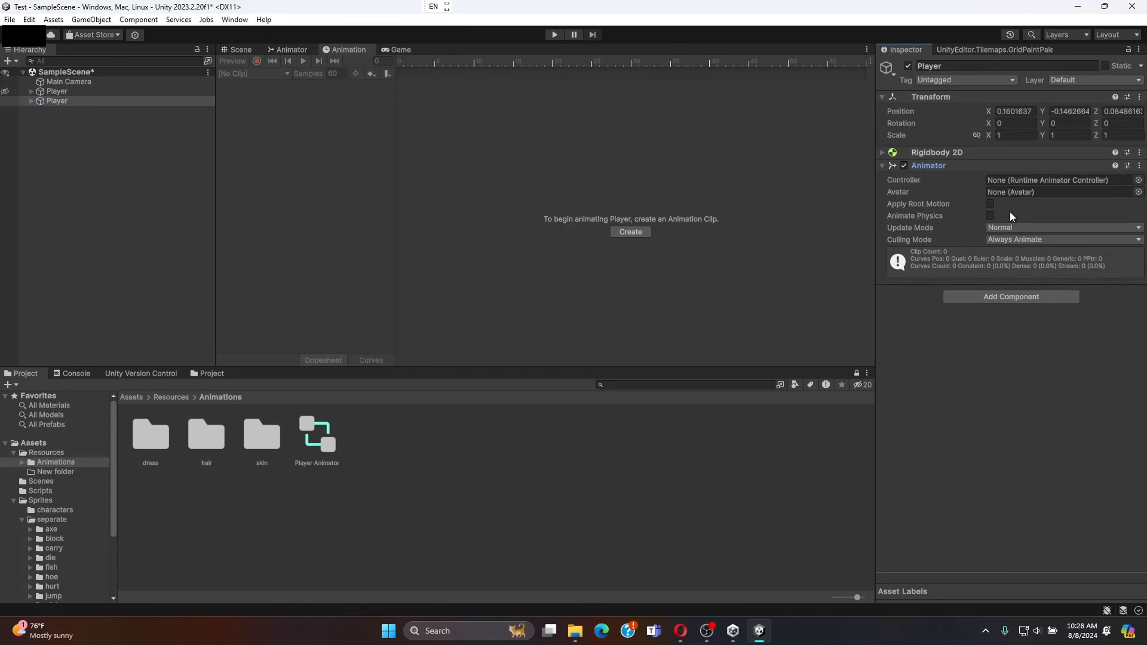
left_click(319, 436)
left_click_drag(321, 434, 1026, 178)
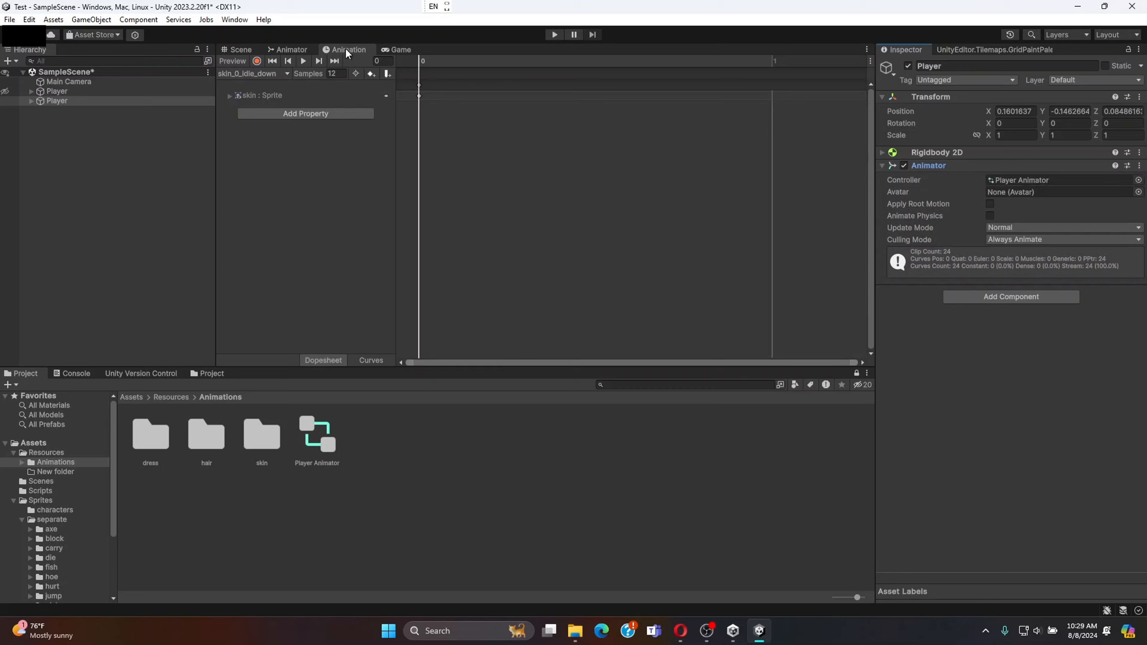
left_click(270, 74)
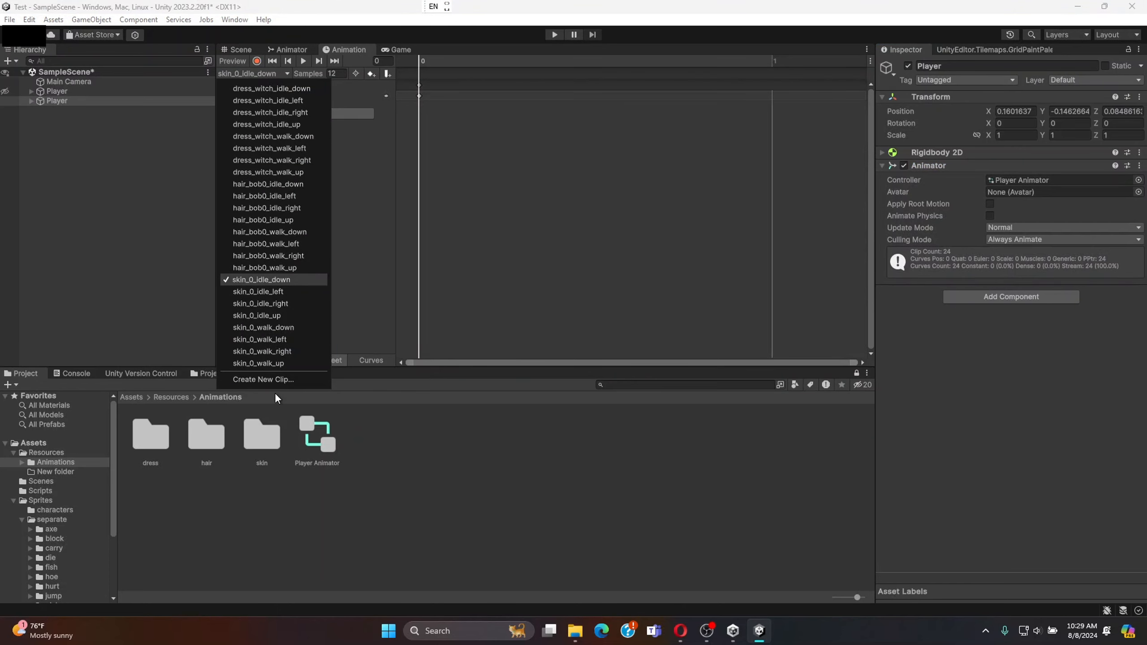
left_click(367, 132)
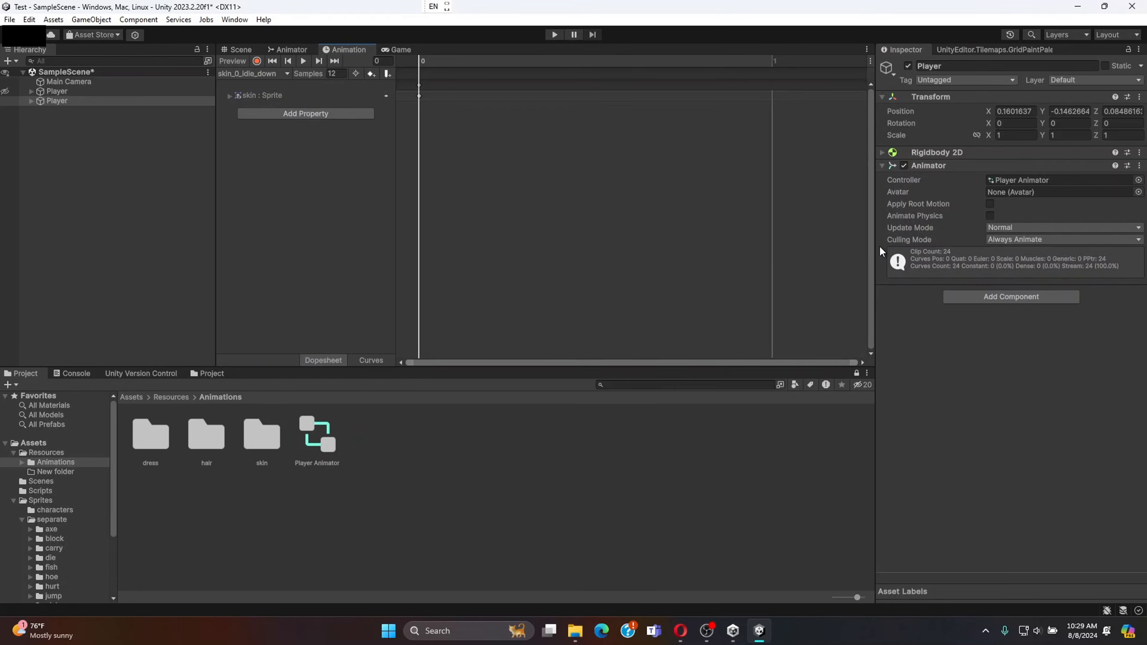
- Create another Animator Controller in the Animations folder and assign it to the second Player's Animator component
right_click(642, 488)
mouse_move(715, 296)
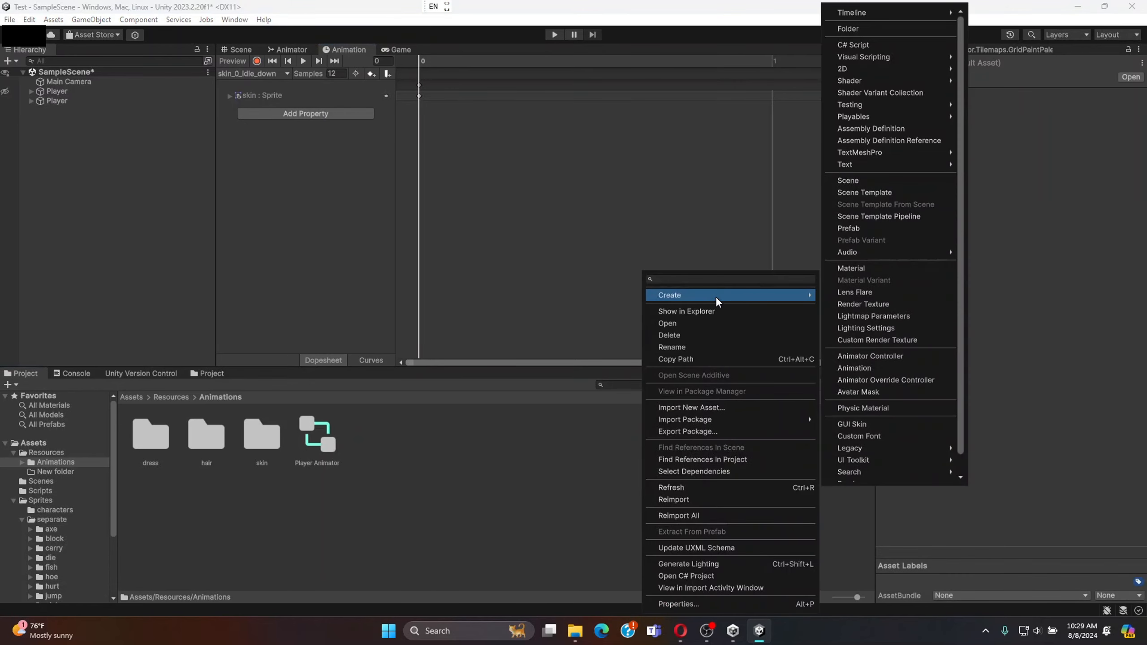
left_click(878, 357)
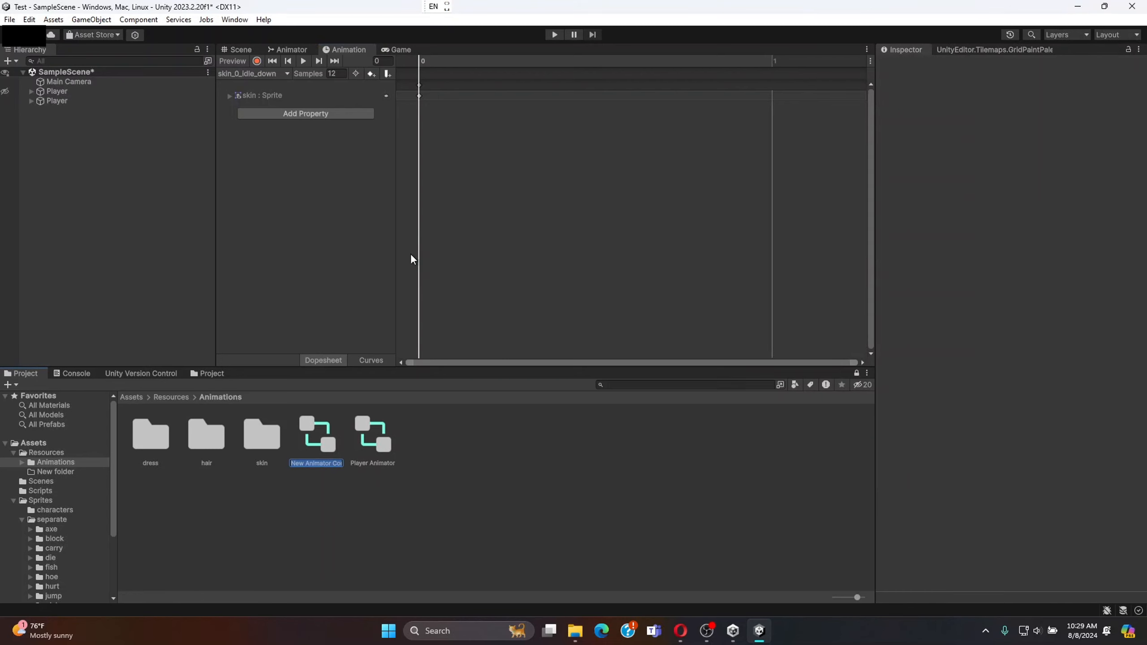
left_click(90, 101)
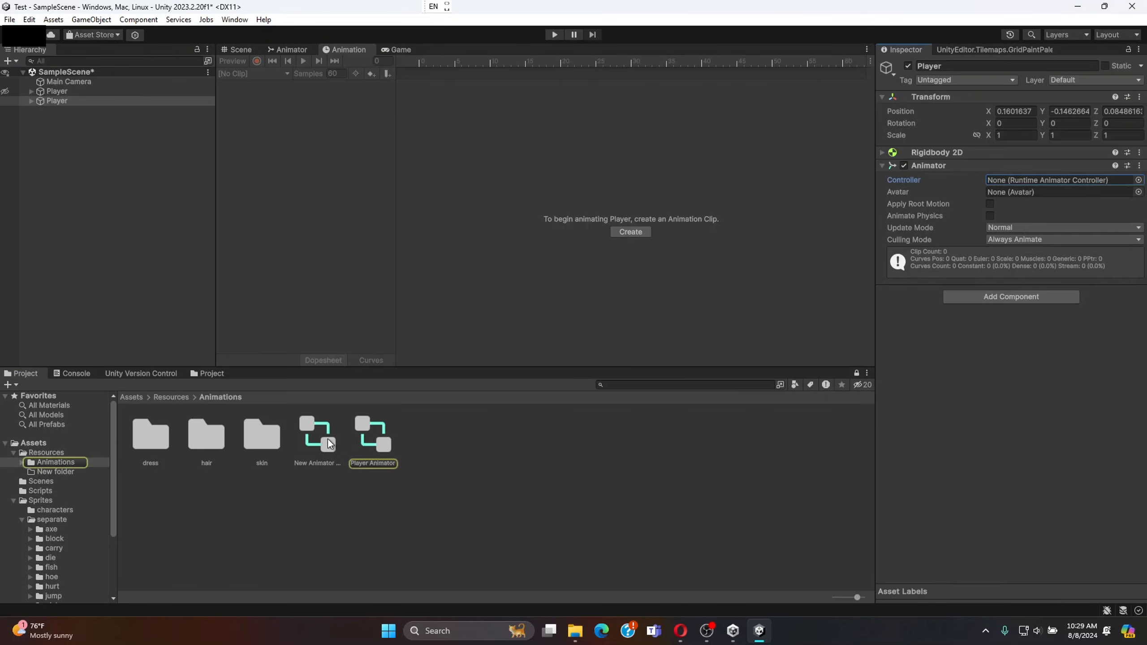
left_click_drag(328, 439, 1001, 177)
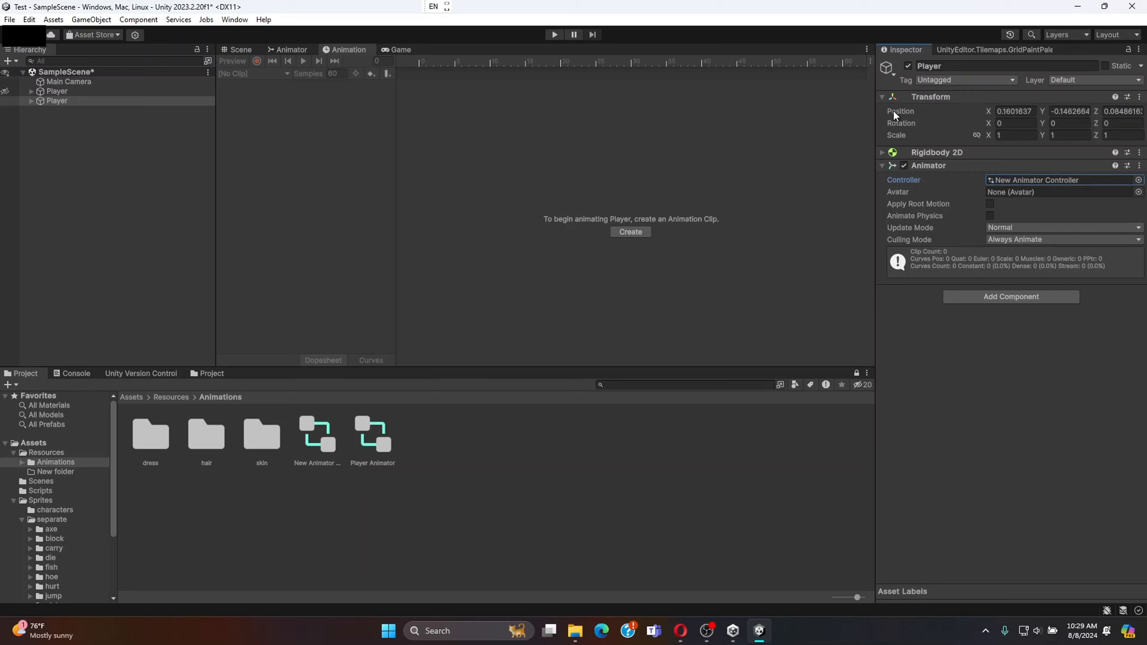
- Delete the second Player object from SampleScene
left_click(104, 101)
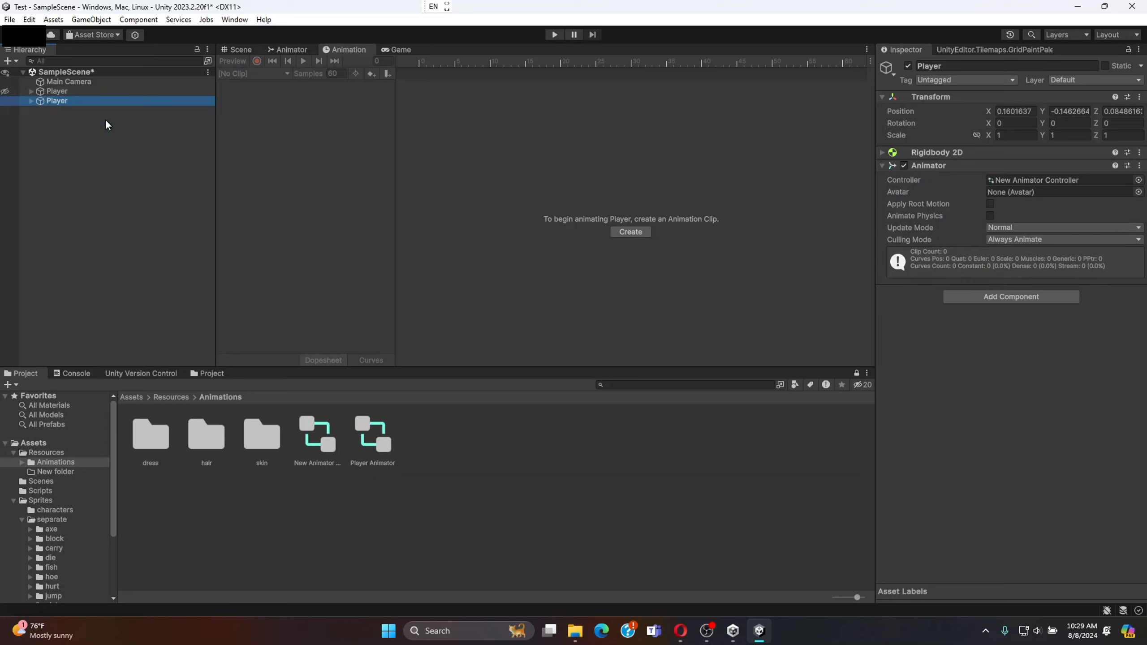
right_click(46, 99)
left_click(70, 200)
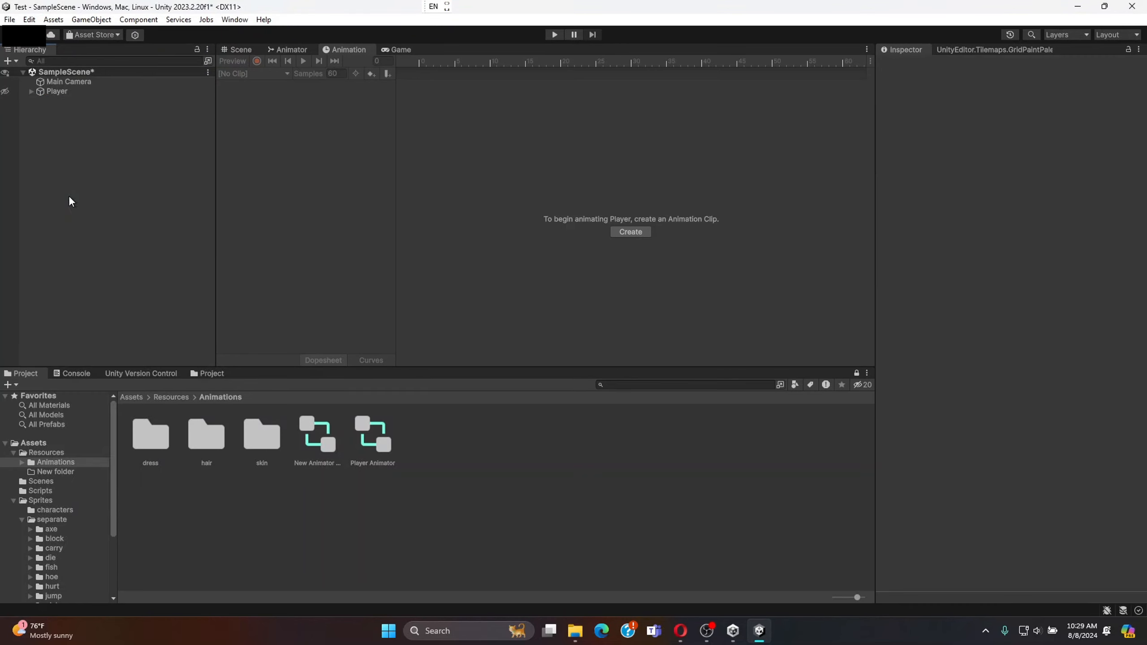
- Select the remaining Player and expand the braids_walk sprite sheet in the Sprites/separate/walk/hair folder
left_click(60, 92)
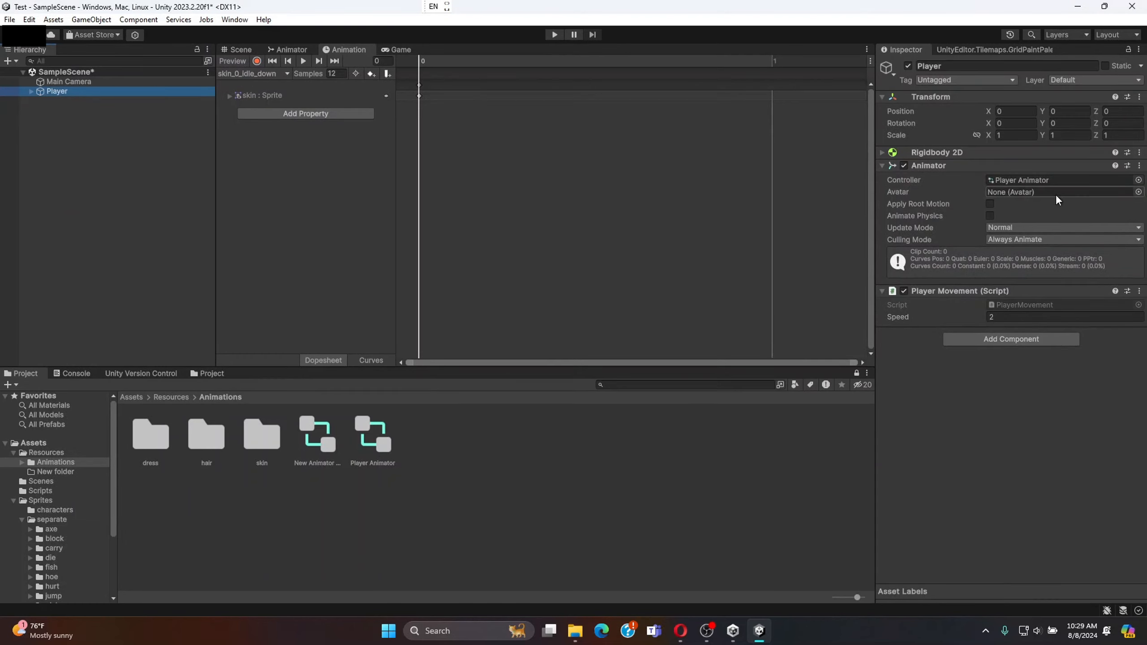
left_click(50, 120)
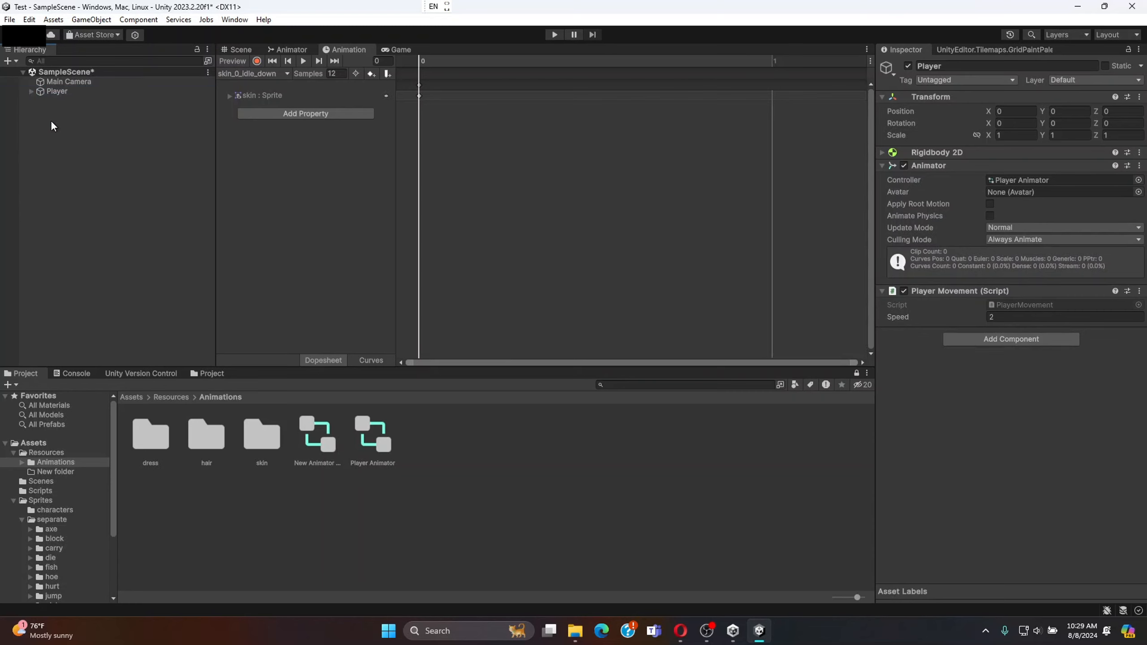
left_click(51, 93)
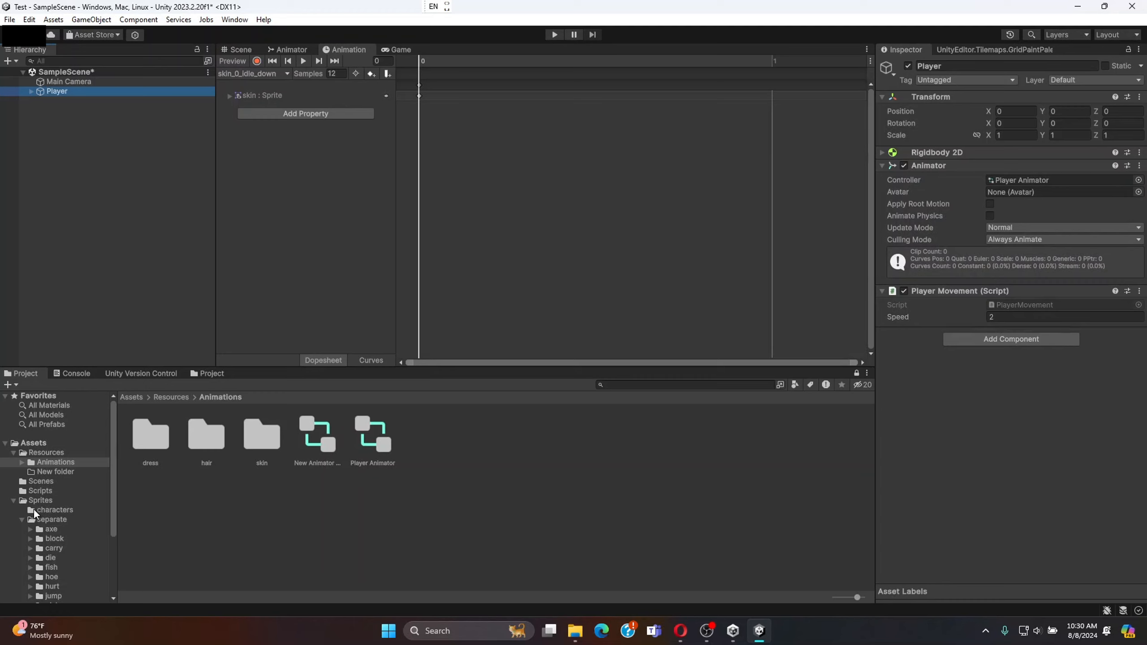
scroll(45, 512, "down", 4)
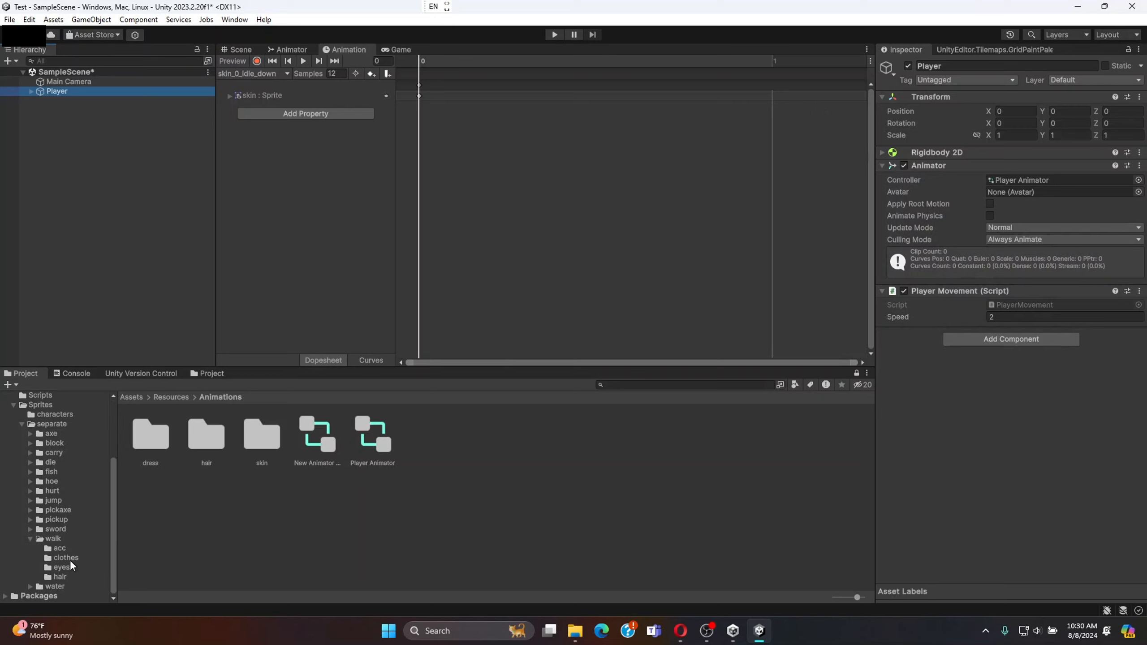
left_click(60, 577)
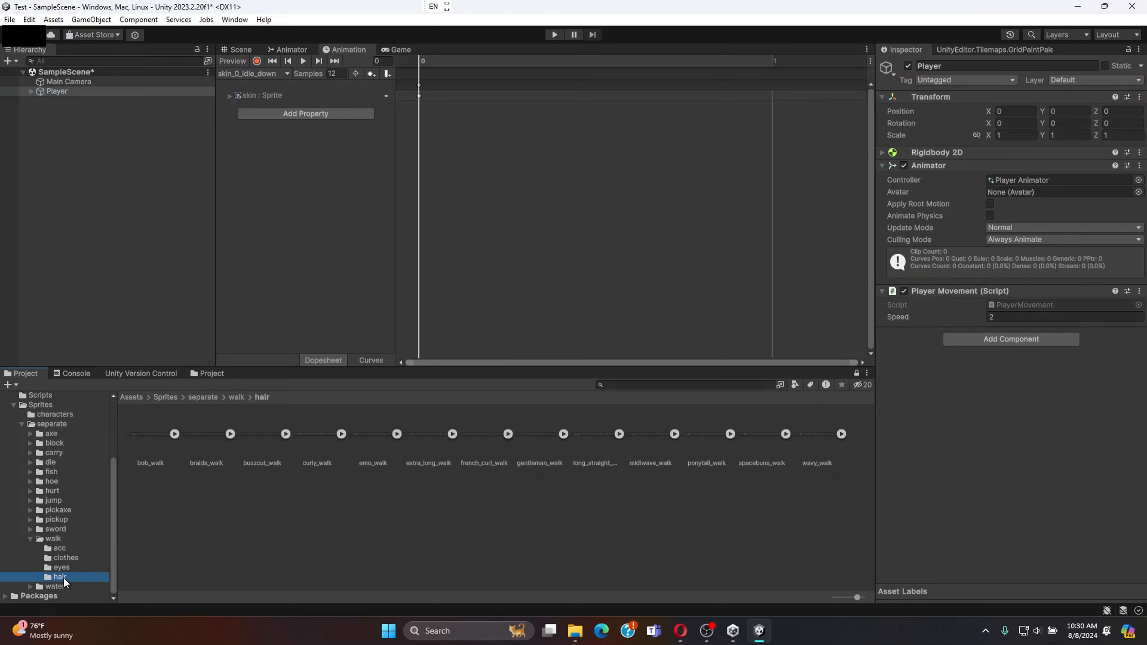
left_click(232, 434)
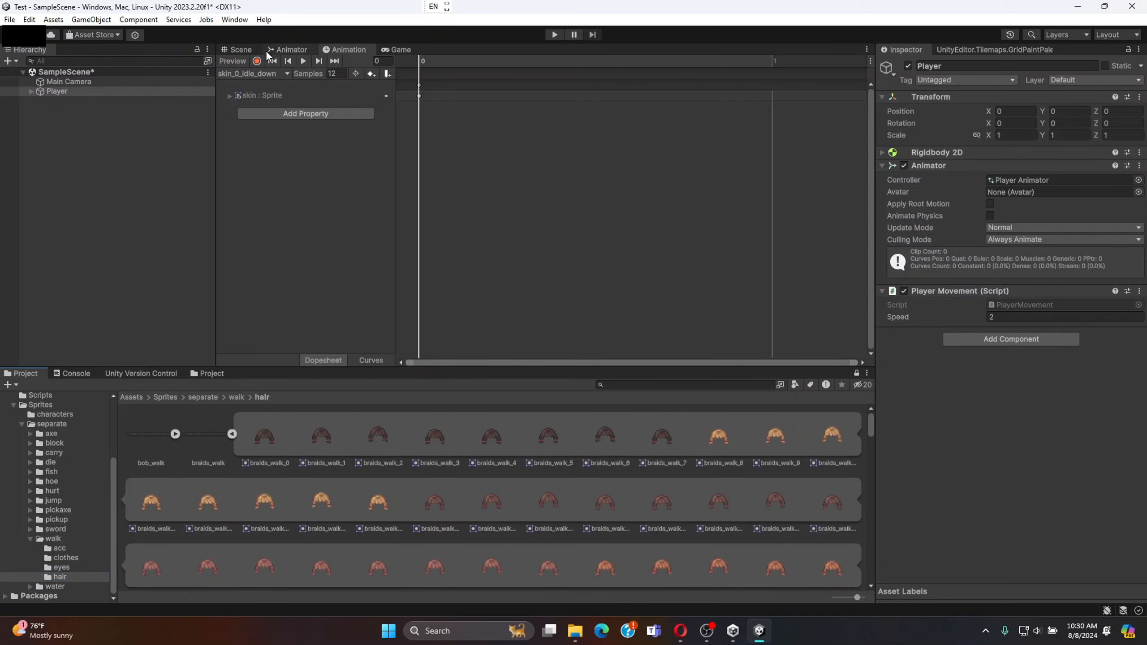
- Start a new animation clip for the Player and set its save location to the Assets/Resources/Animations/hair folder
left_click(289, 74)
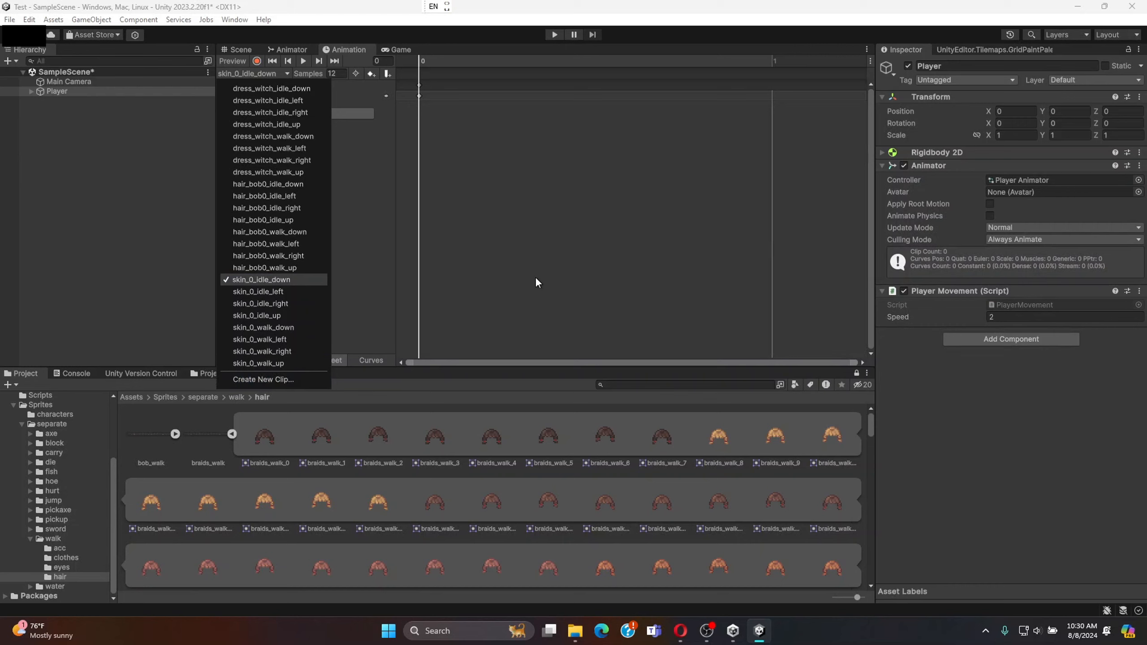
left_click(255, 379)
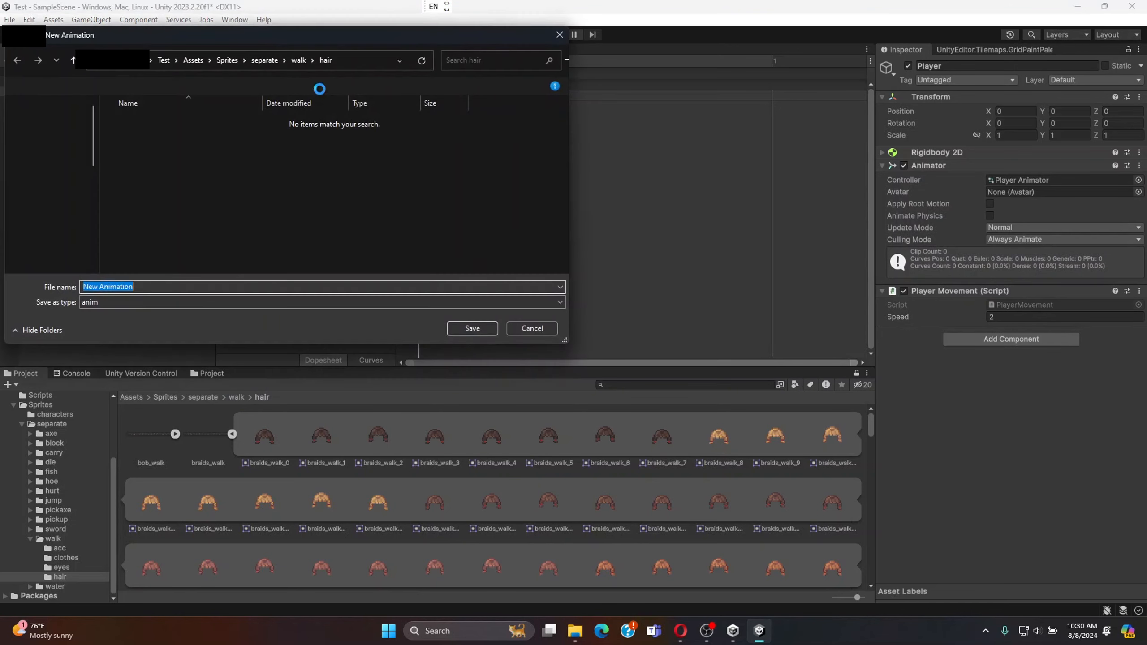
left_click(191, 59)
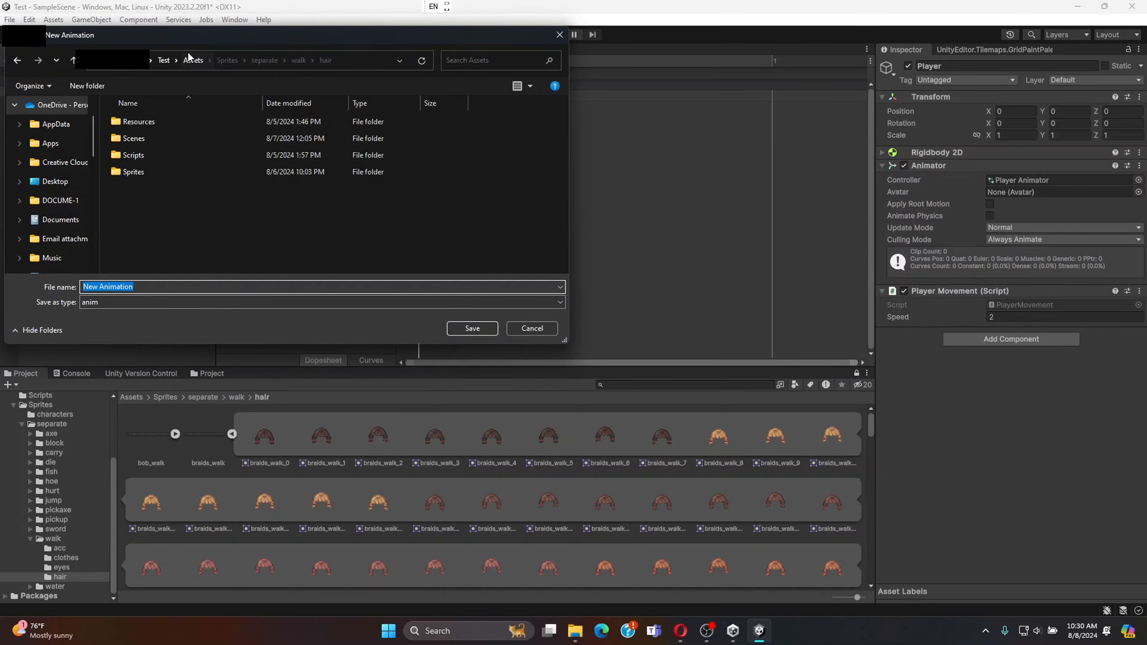
double_click(160, 122)
left_click(159, 124)
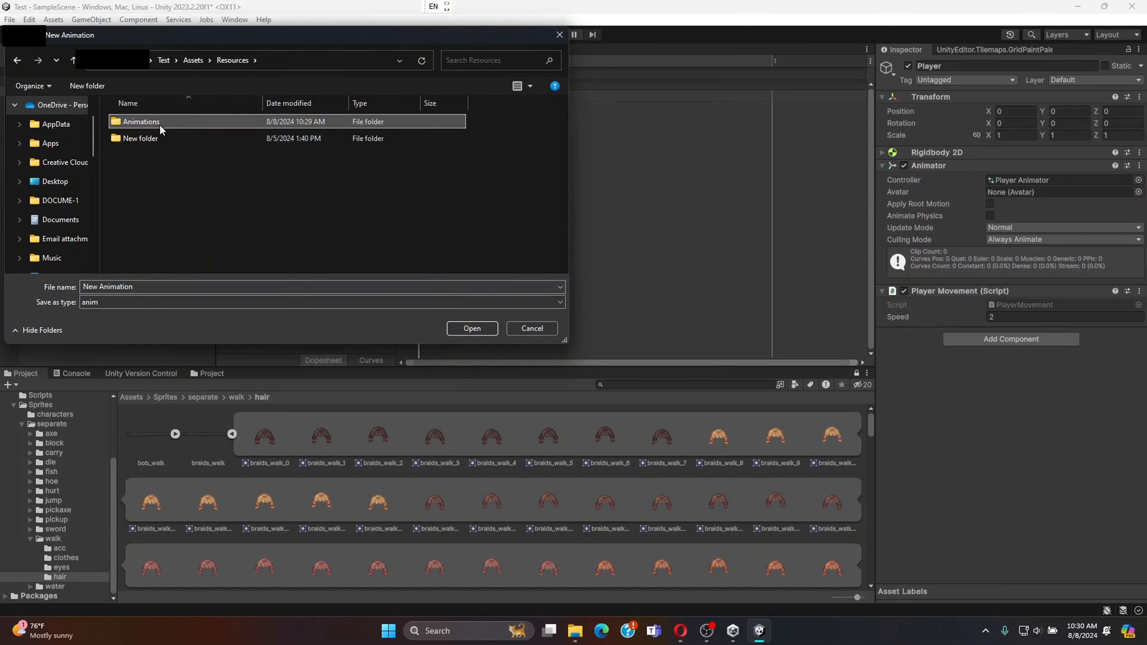
double_click(159, 124)
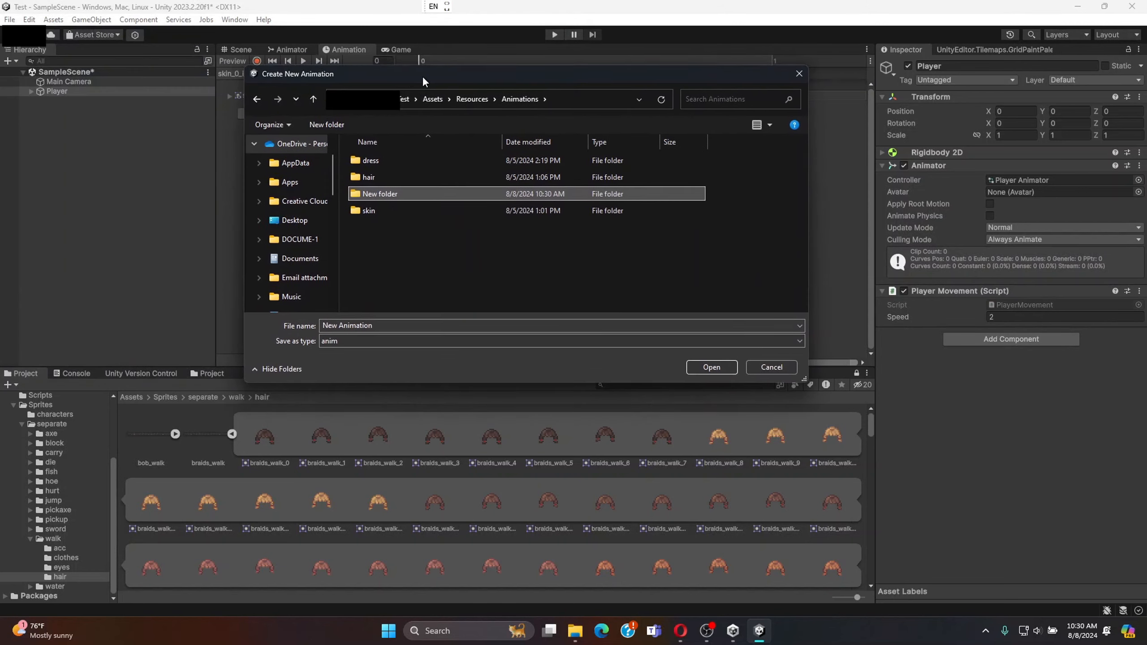
left_click_drag(181, 32, 422, 71)
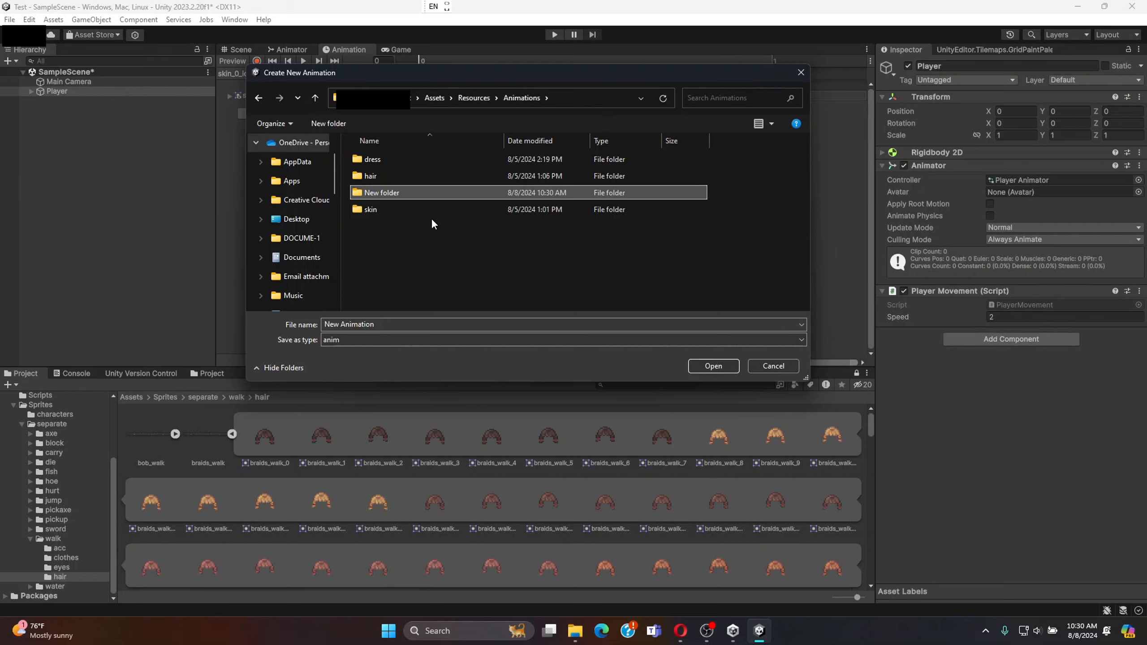
double_click(372, 176)
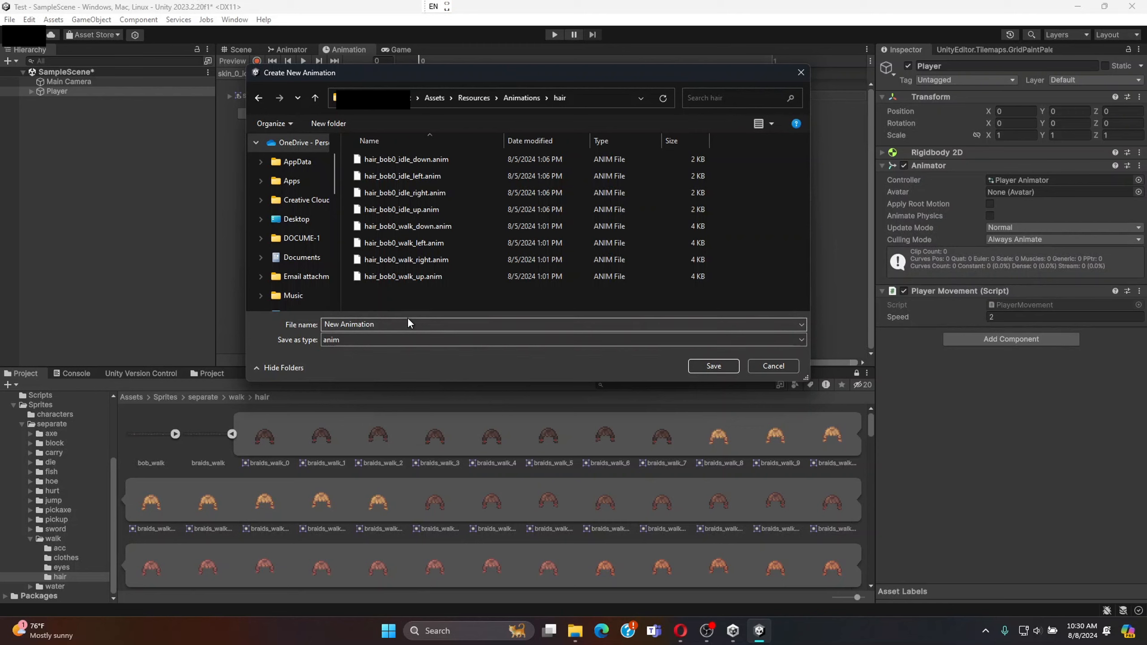
- Replace the default file name of the new clip with one starting with the prefix "hair_"
left_click_drag(388, 323, 296, 351)
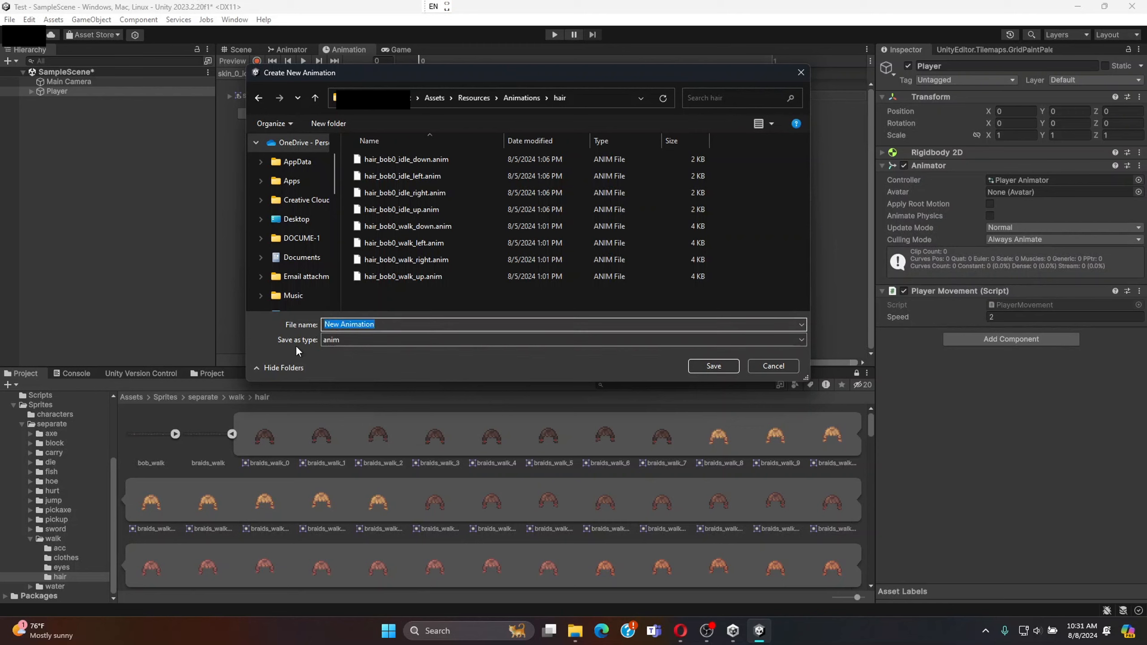
type("hai")
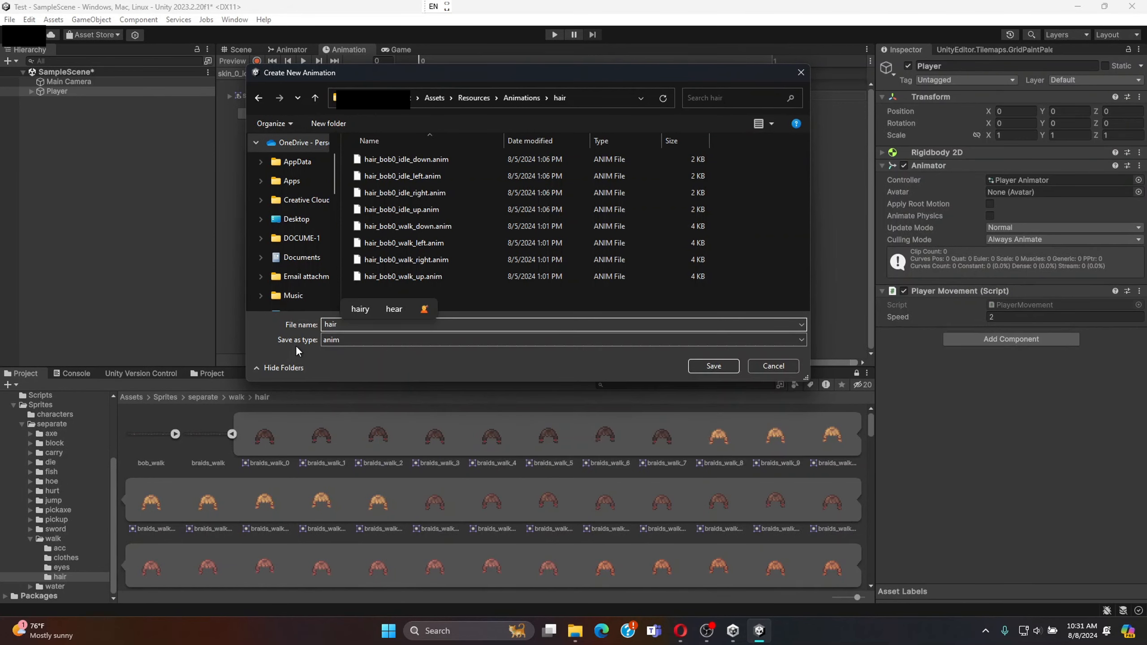
type("r_")
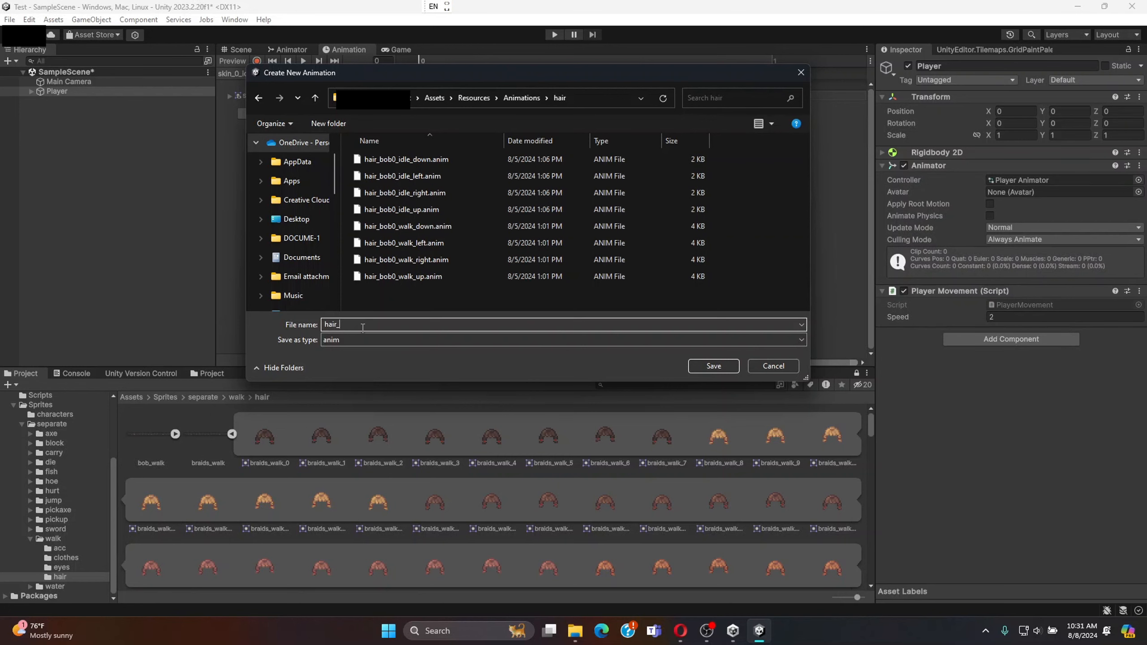
- Name the new animation clip hair_braids0_walk_down and save it in the Resources/Animations/hair folder
type("brai")
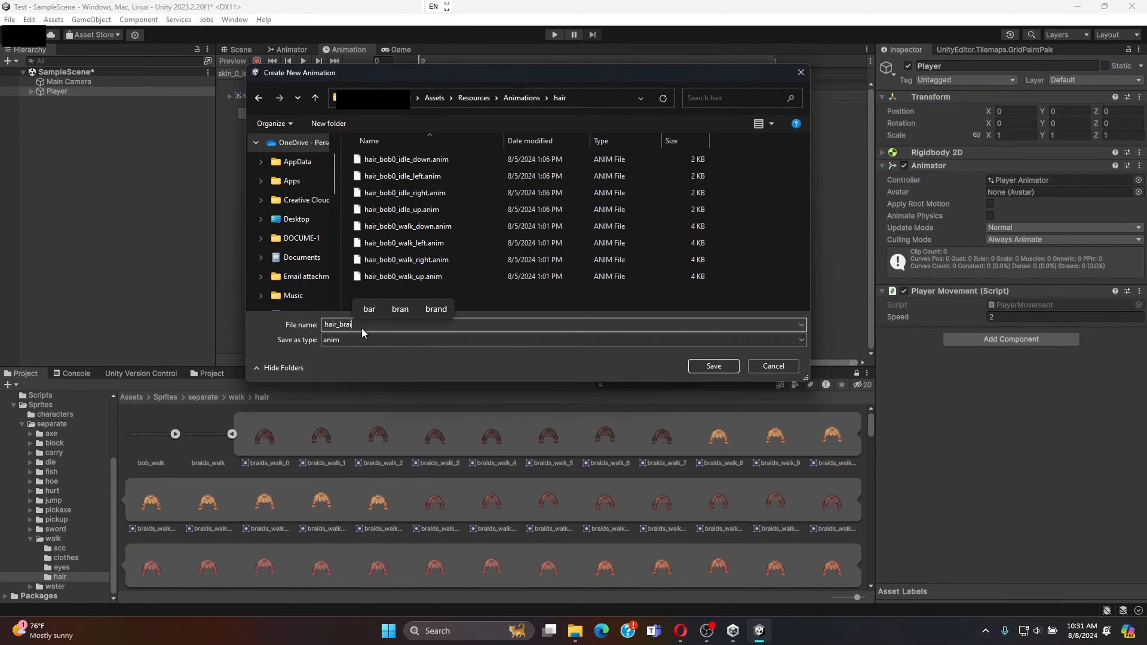
type("ds0")
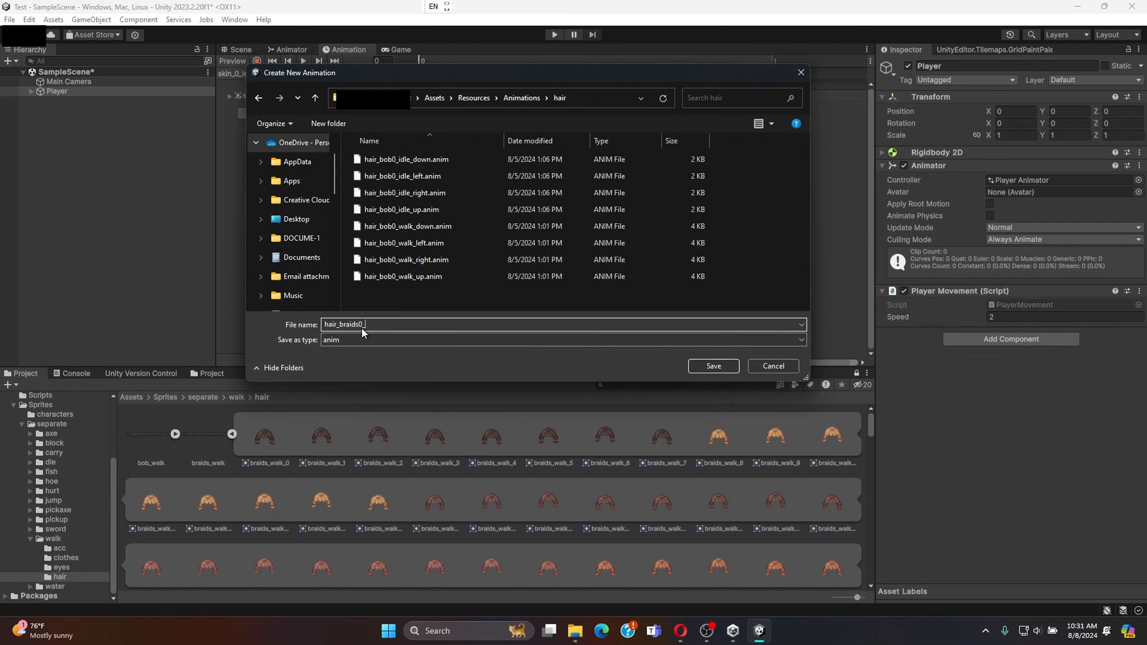
type("_walk")
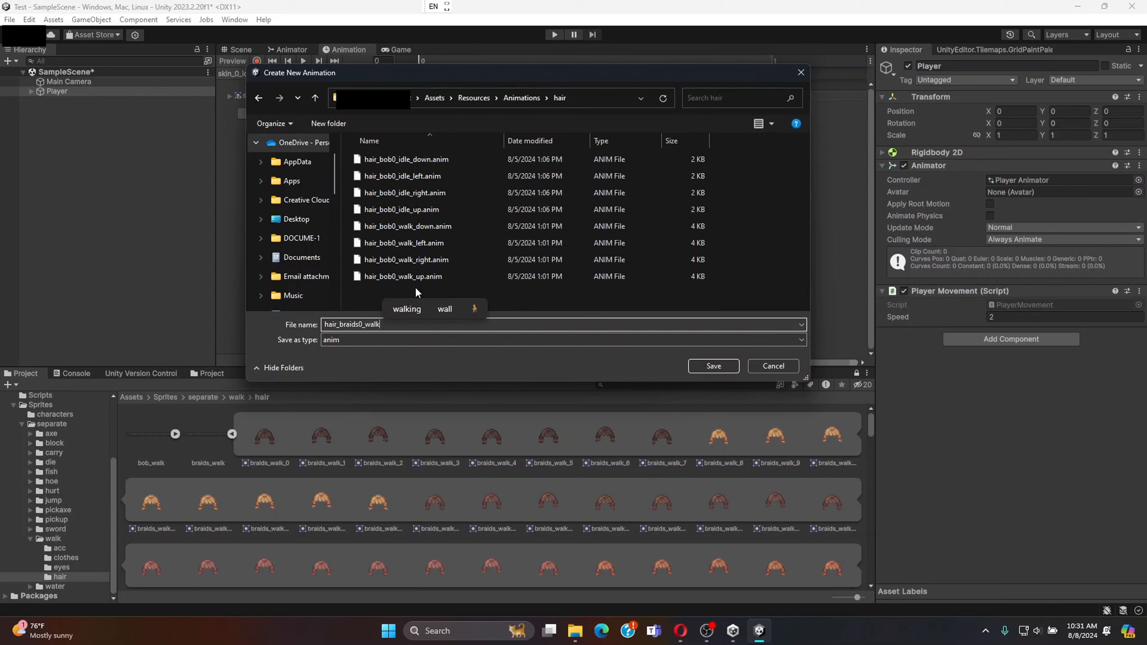
type("_")
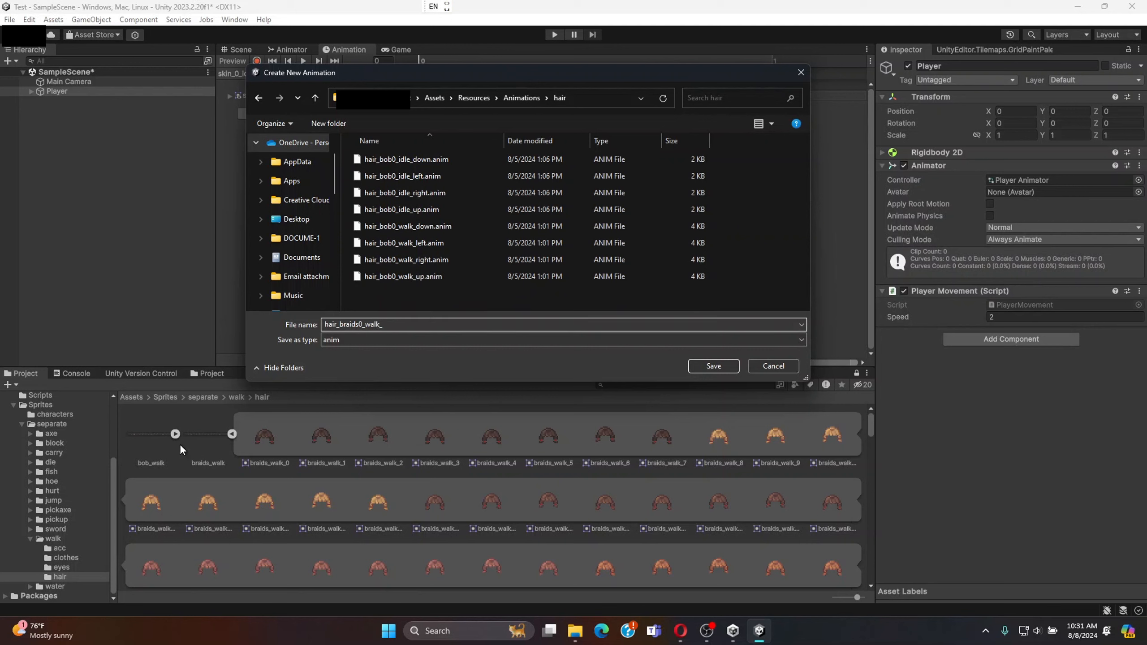
type("down")
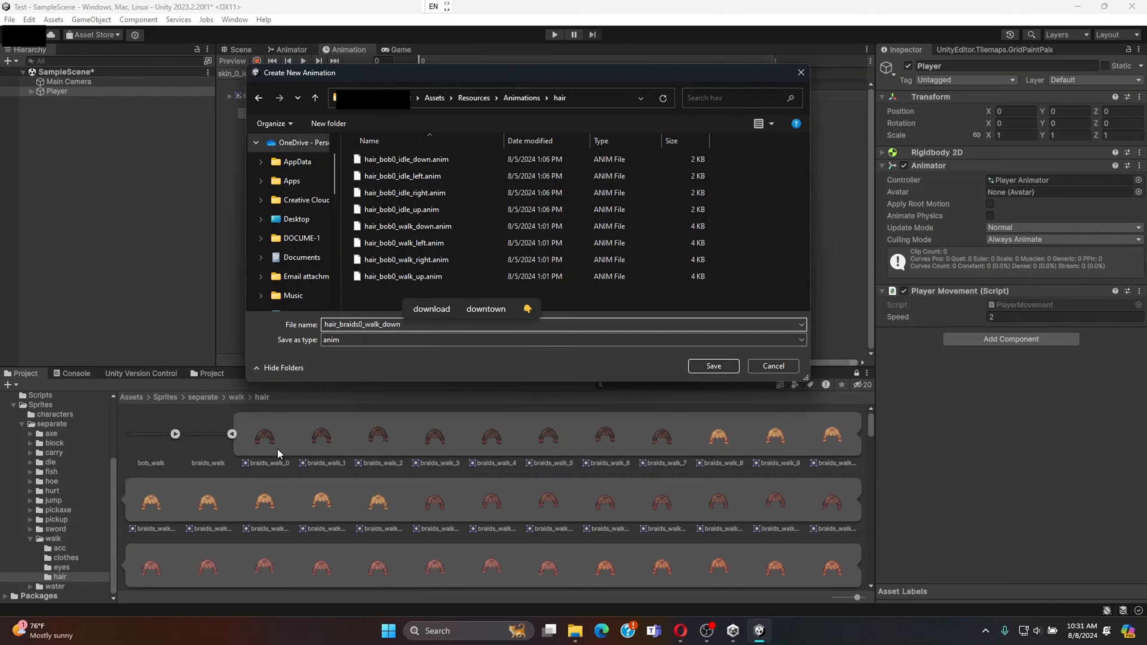
left_click(362, 325)
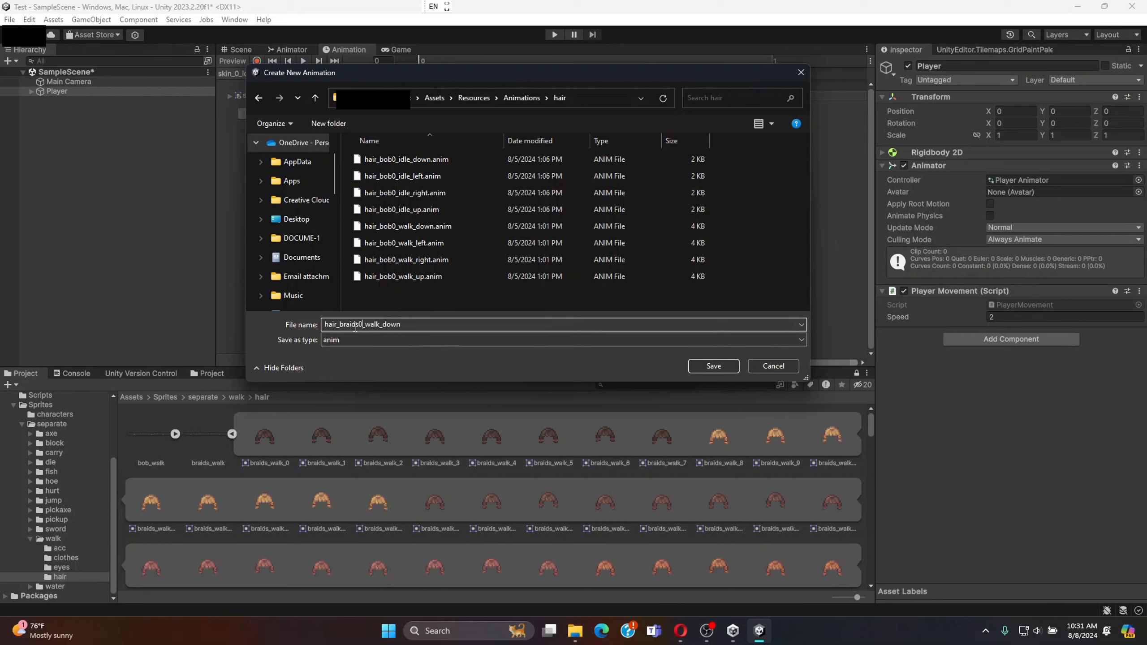
left_click_drag(410, 322, 322, 327)
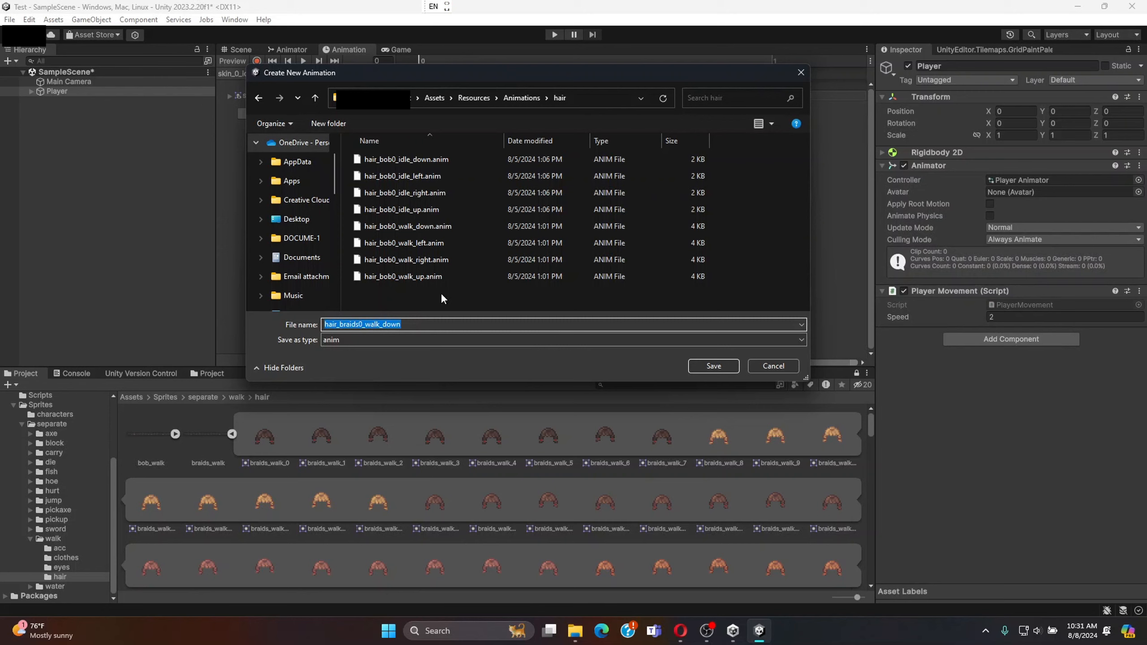
left_click(328, 325)
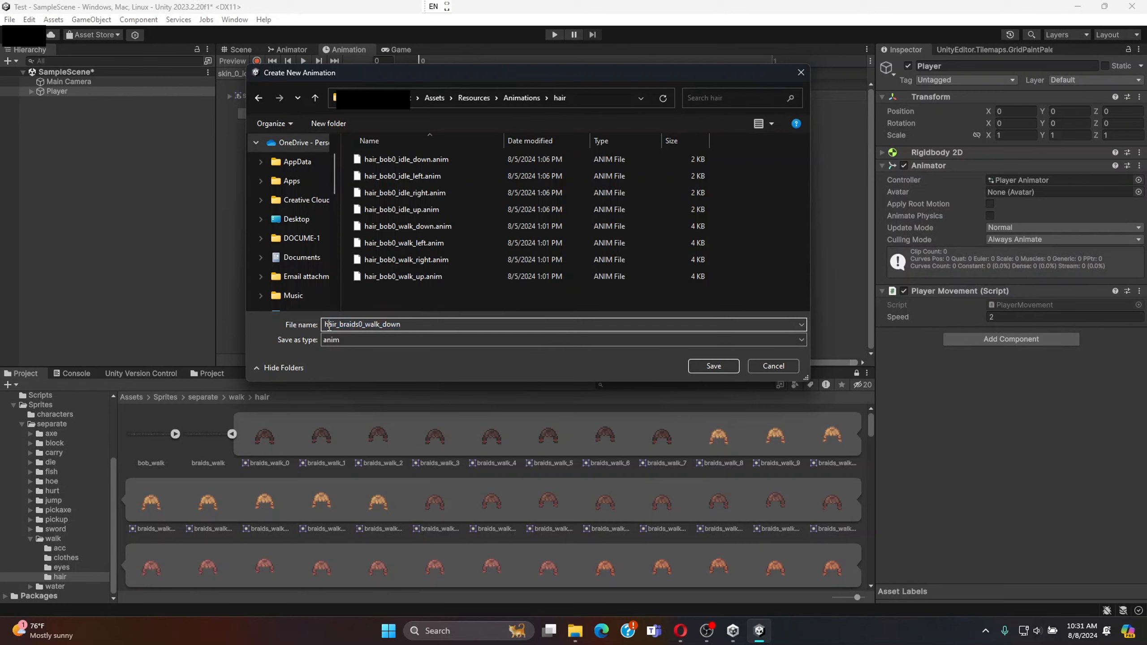
double_click(335, 325)
left_click_drag(324, 325, 408, 326)
left_click(717, 366)
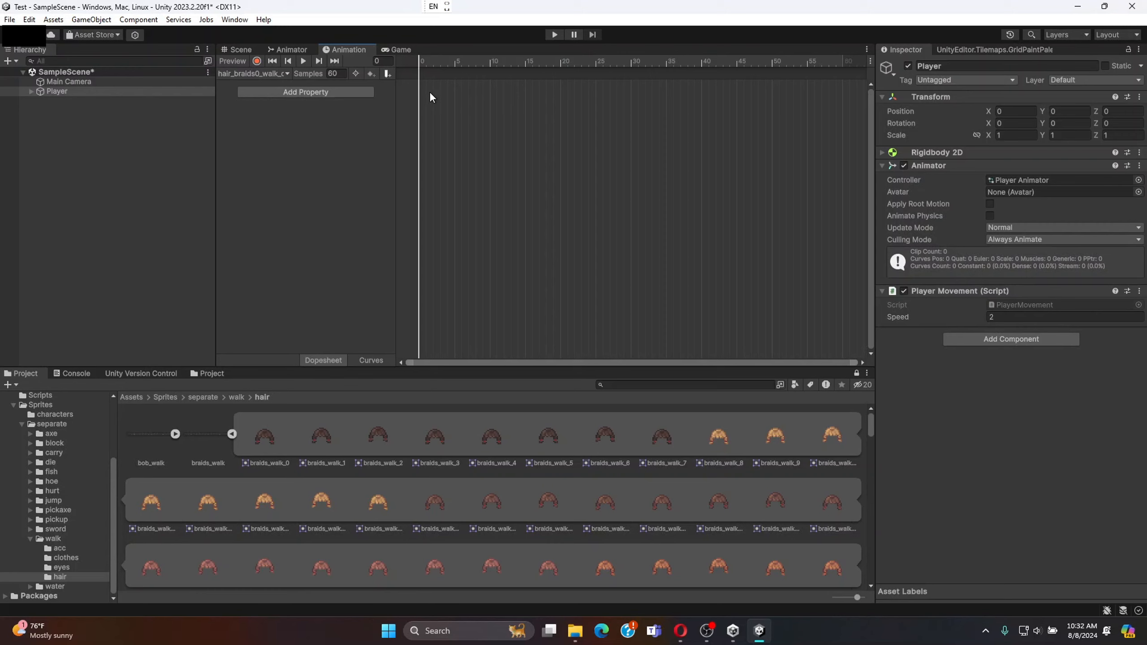
- Set the sample rate of the hair_braids0_walk_down clip to 12
left_click(341, 72)
type("12")
key("Return")
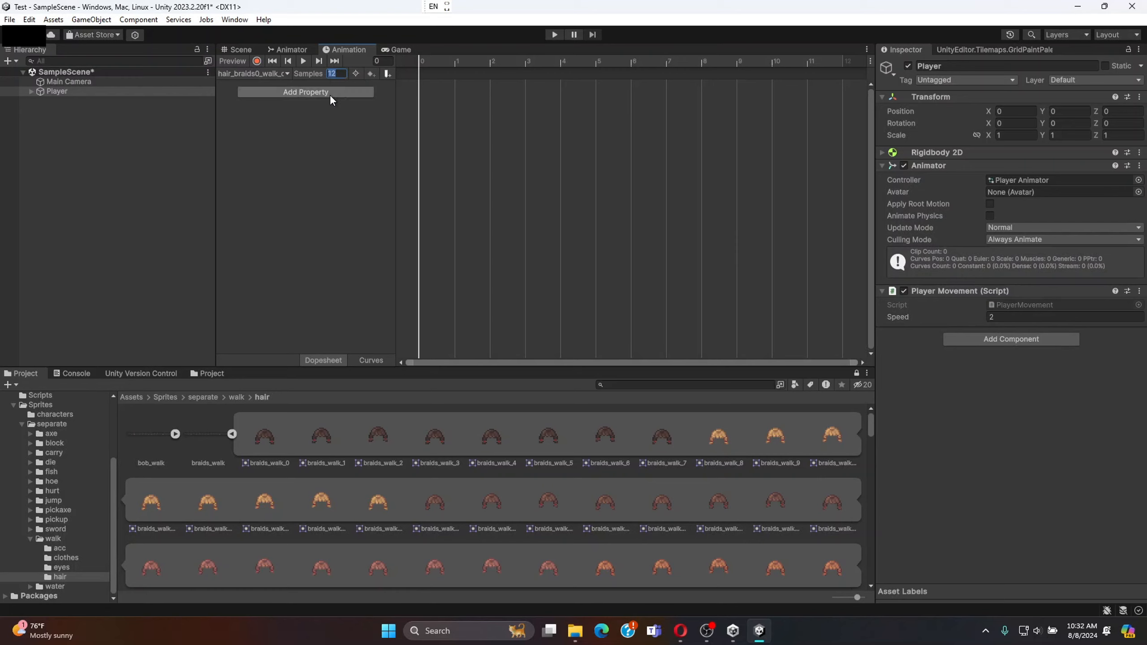
left_click(309, 135)
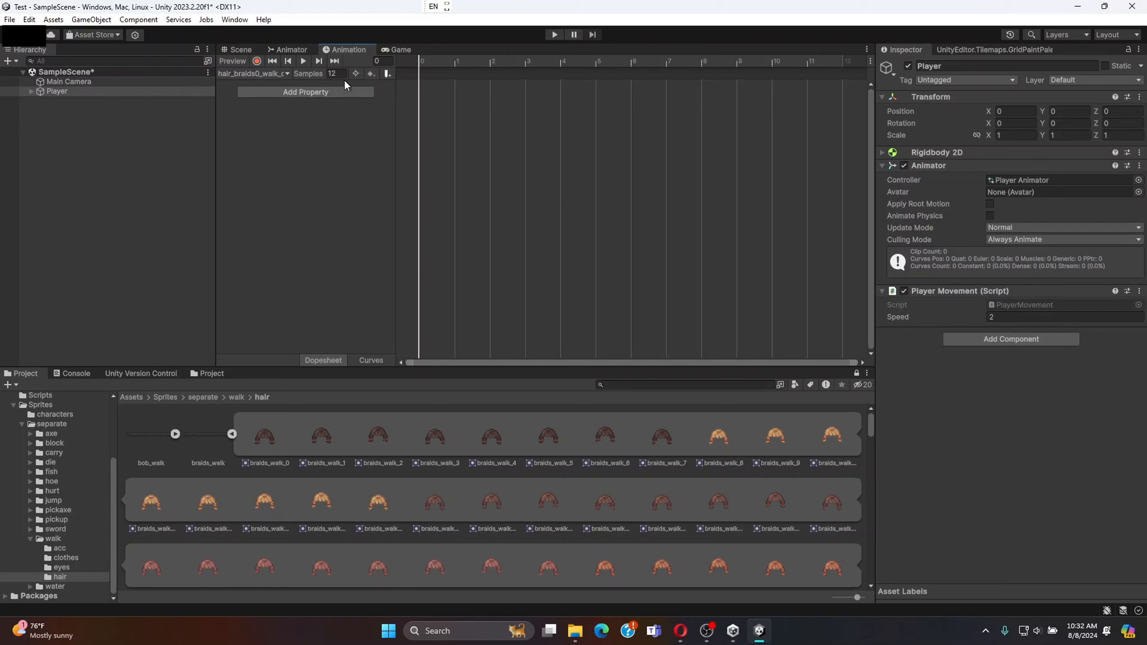
left_click(322, 124)
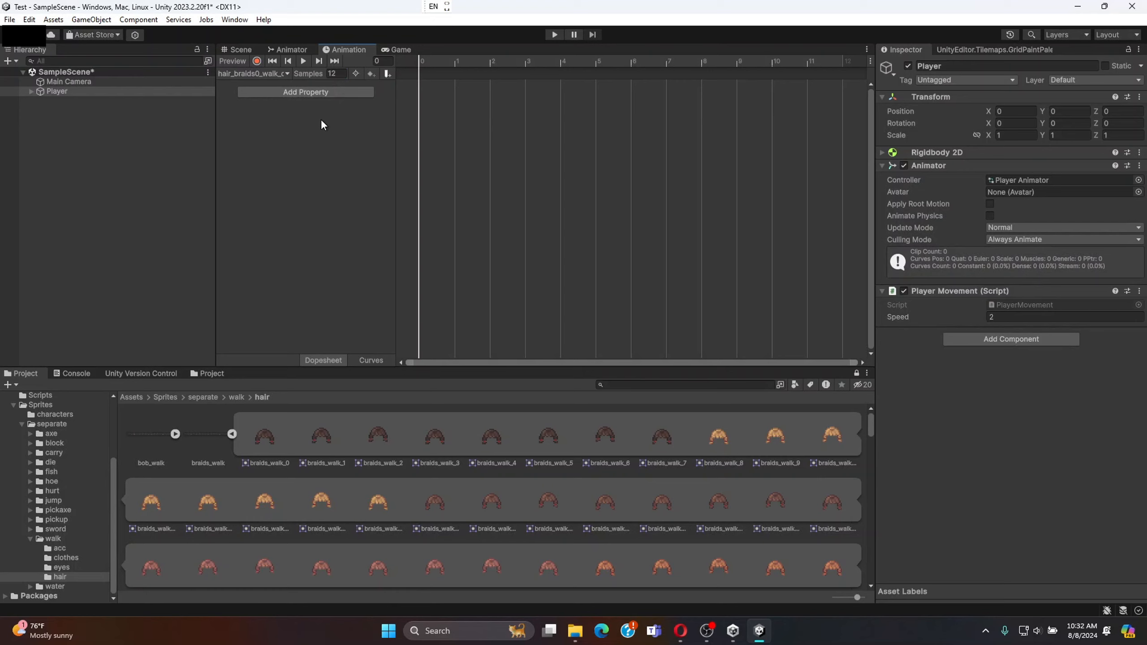
- Add the hair object's Sprite Renderer Sprite property to the hair_braids0_walk_down clip
left_click(326, 95)
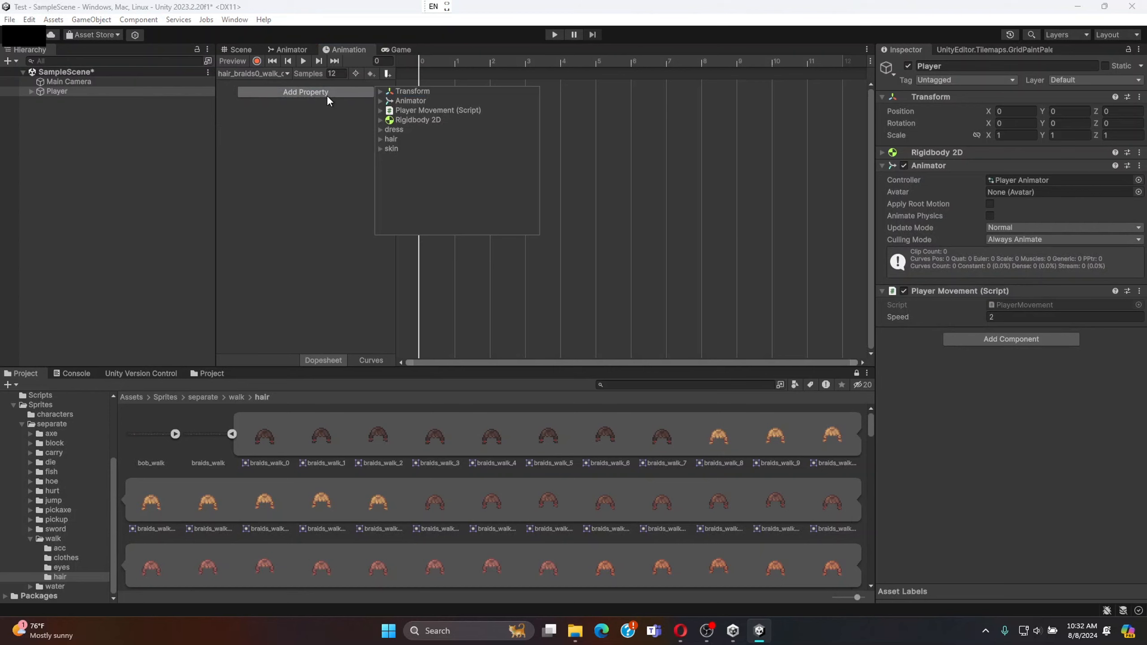
left_click(381, 139)
left_click(389, 168)
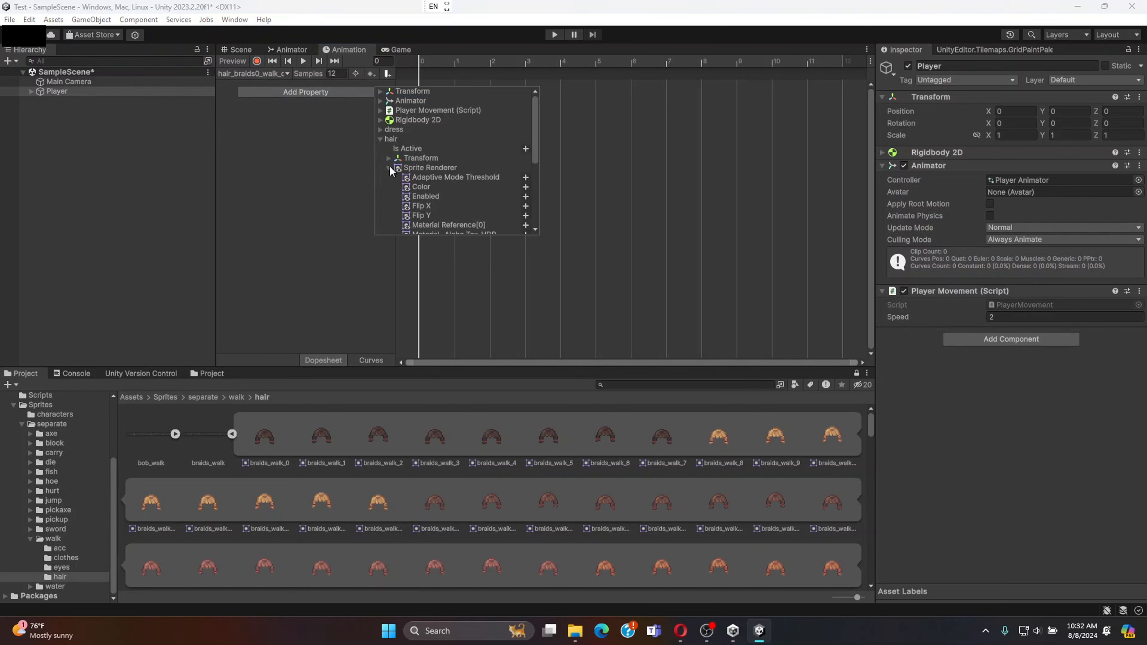
left_click(378, 138)
left_click(378, 138)
scroll(422, 170, "down", 5)
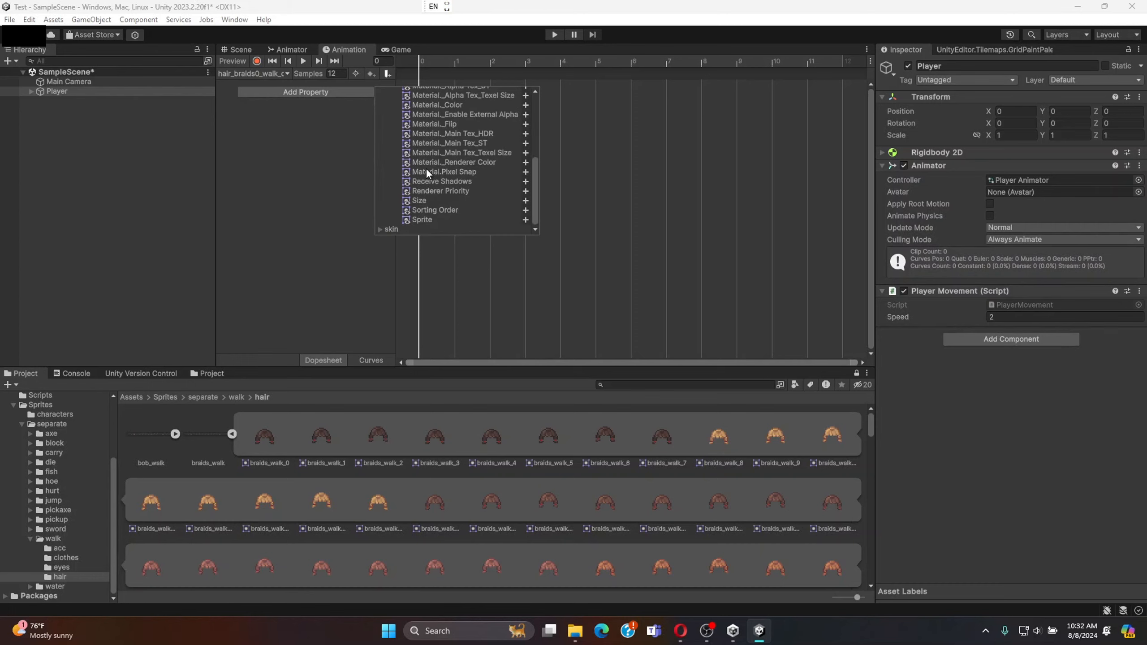
left_click(525, 219)
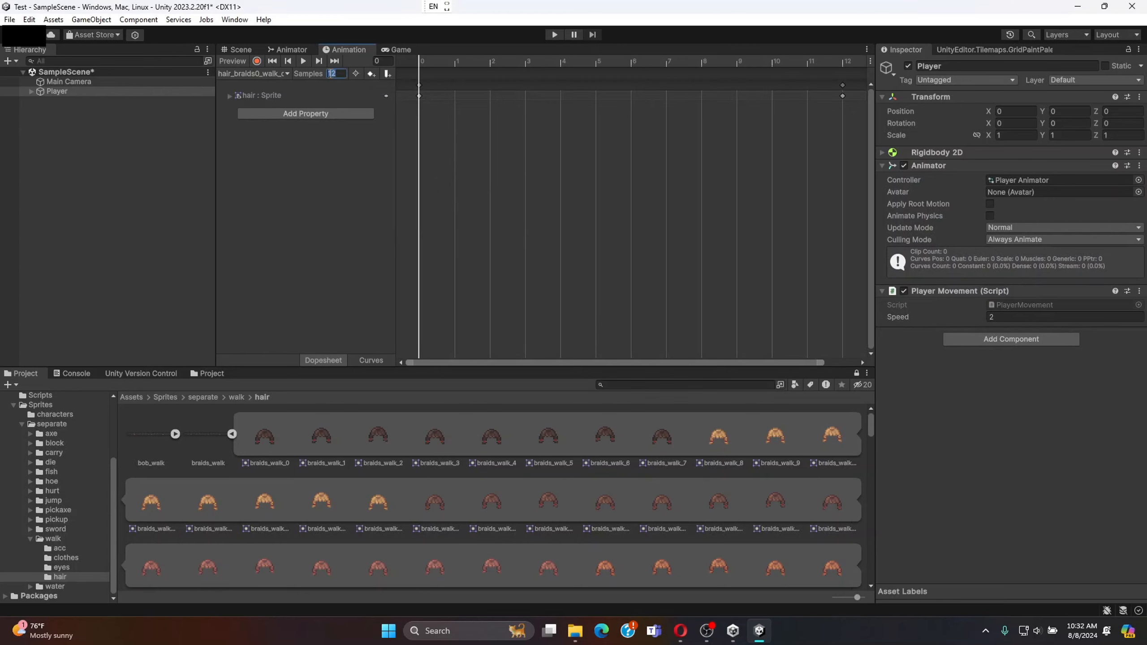
- Delete the automatically added hair Sprite keyframe at frame 12
left_click(467, 90)
left_click(842, 95)
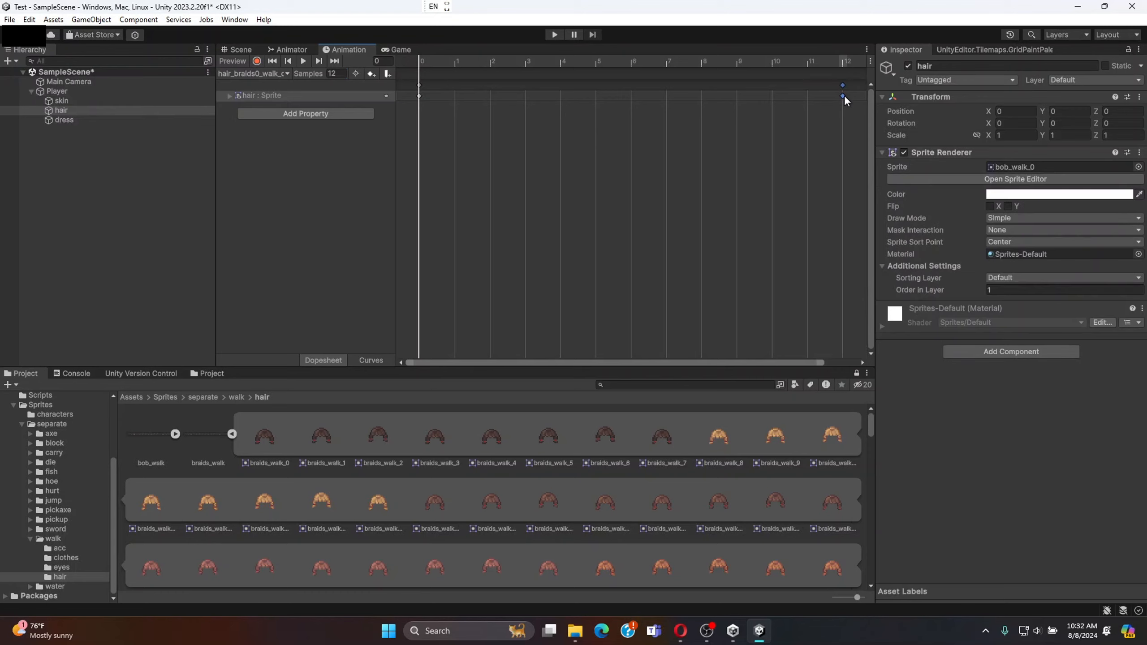
key("Delete")
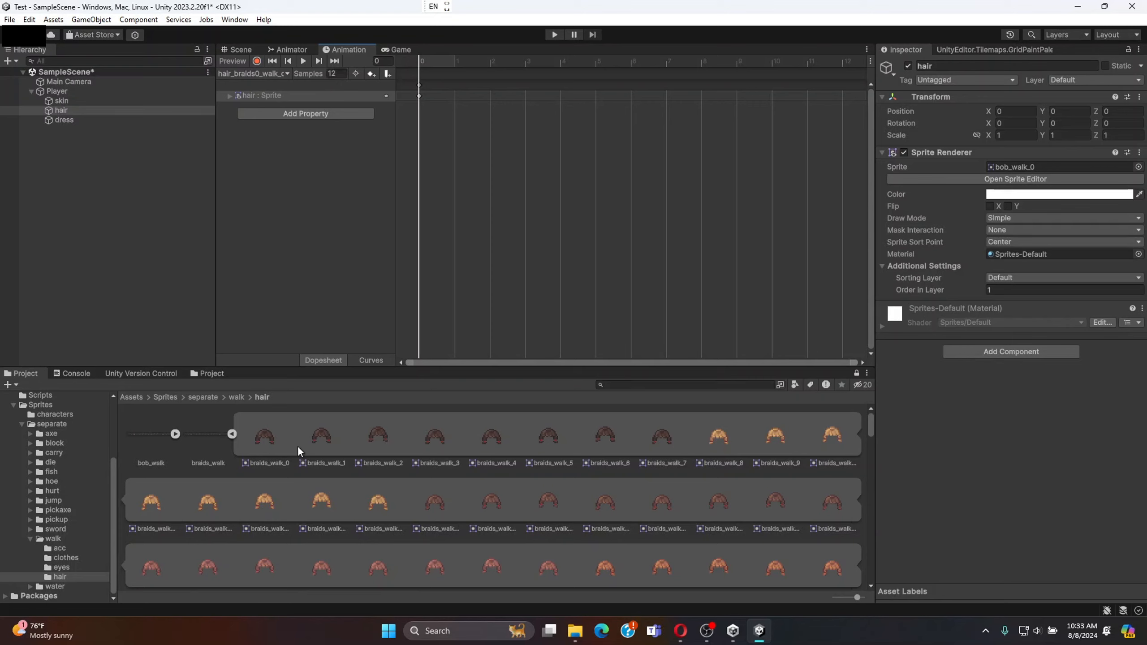
- Place the sprites braids_walk_0 through braids_walk_7 on the hair Sprite track, starting at frame 0
left_click(265, 436)
left_click(668, 438, "shift")
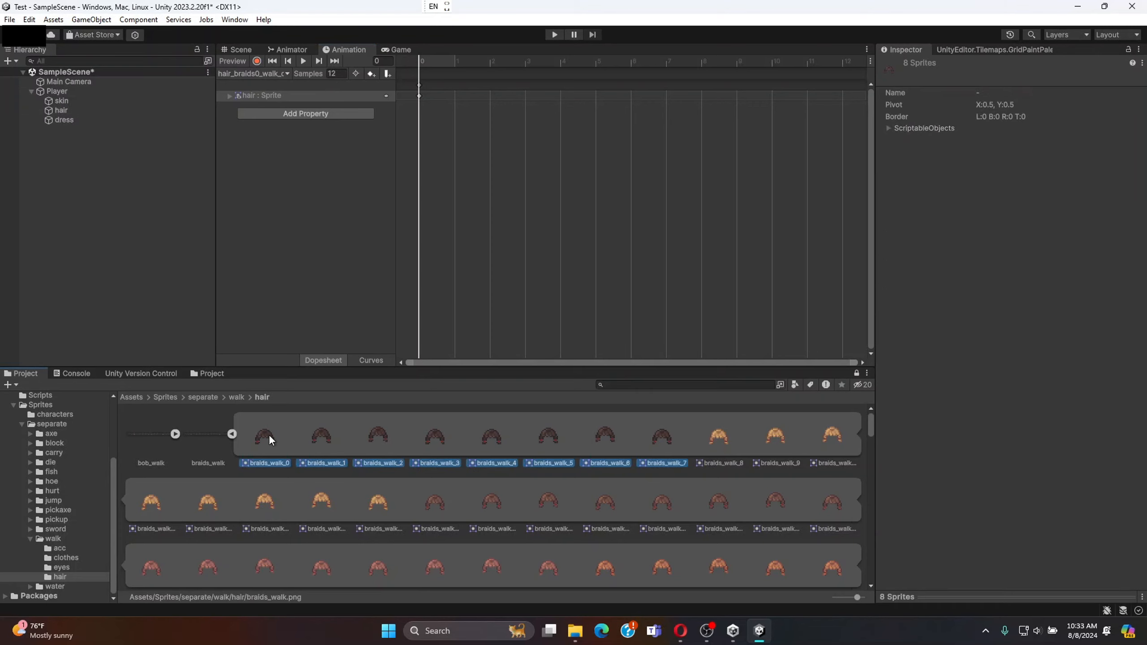
mouse_move(269, 437)
left_mouse_down()
mouse_move(424, 91)
mouse_move(280, 429)
left_mouse_up()
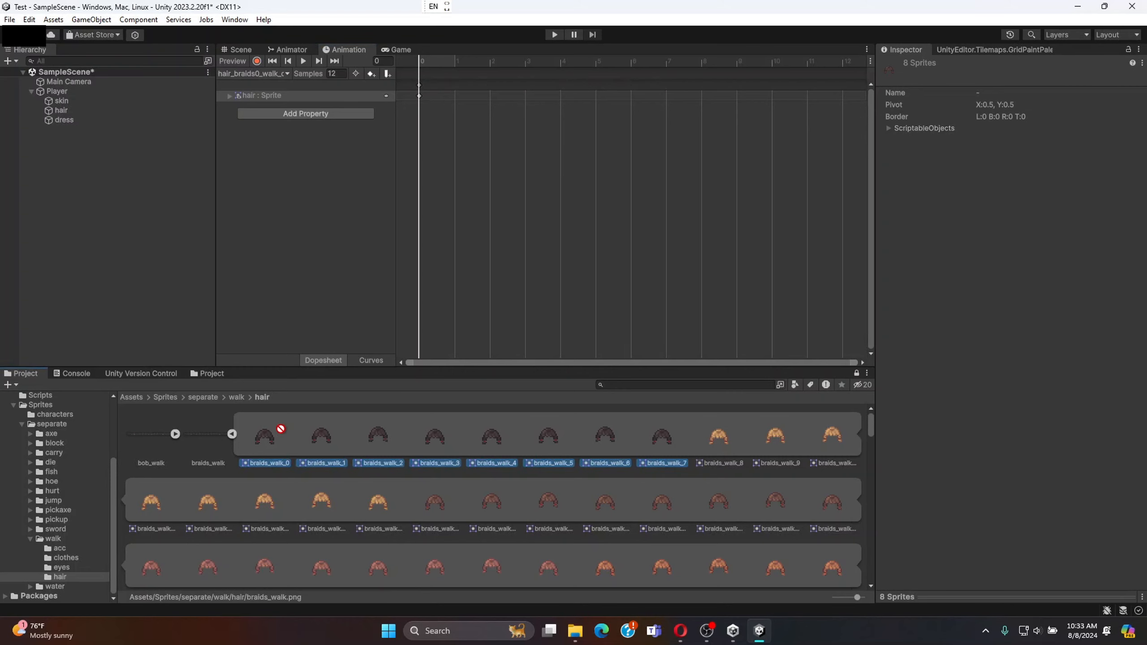
left_click(263, 447)
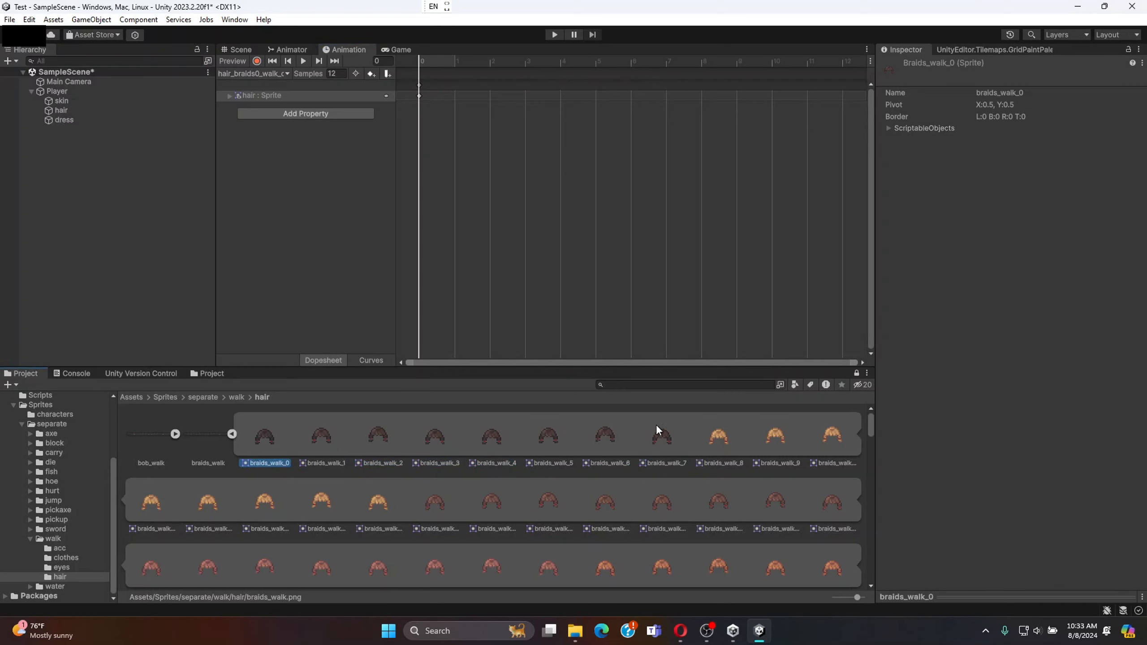
left_click(664, 442, "shift")
left_click_drag(262, 449, 420, 98)
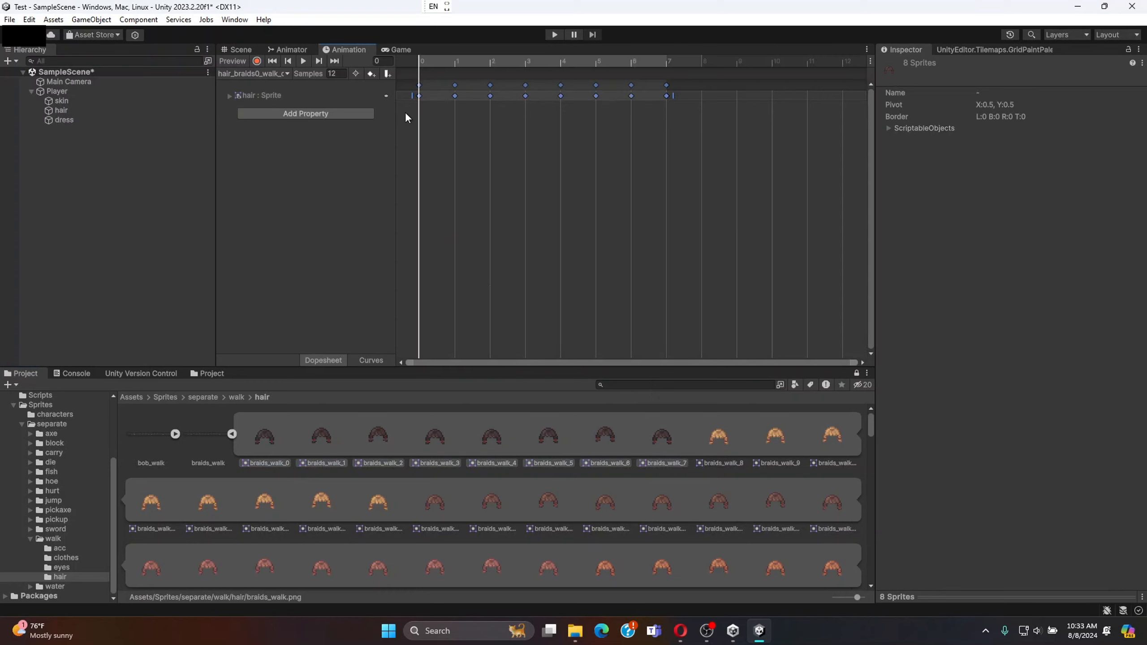
- Try a sample rate of 7 for the walk-down clip and set it back to 12
left_click(337, 75)
type("7")
key("Return")
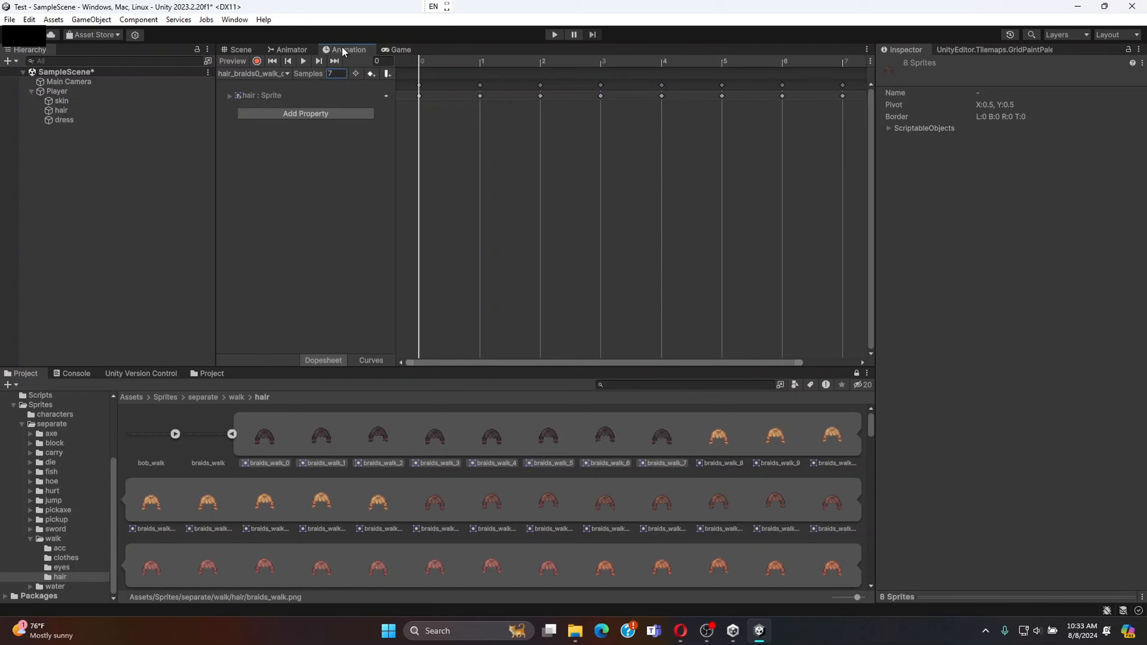
left_click(337, 73)
type("12")
left_click(342, 208)
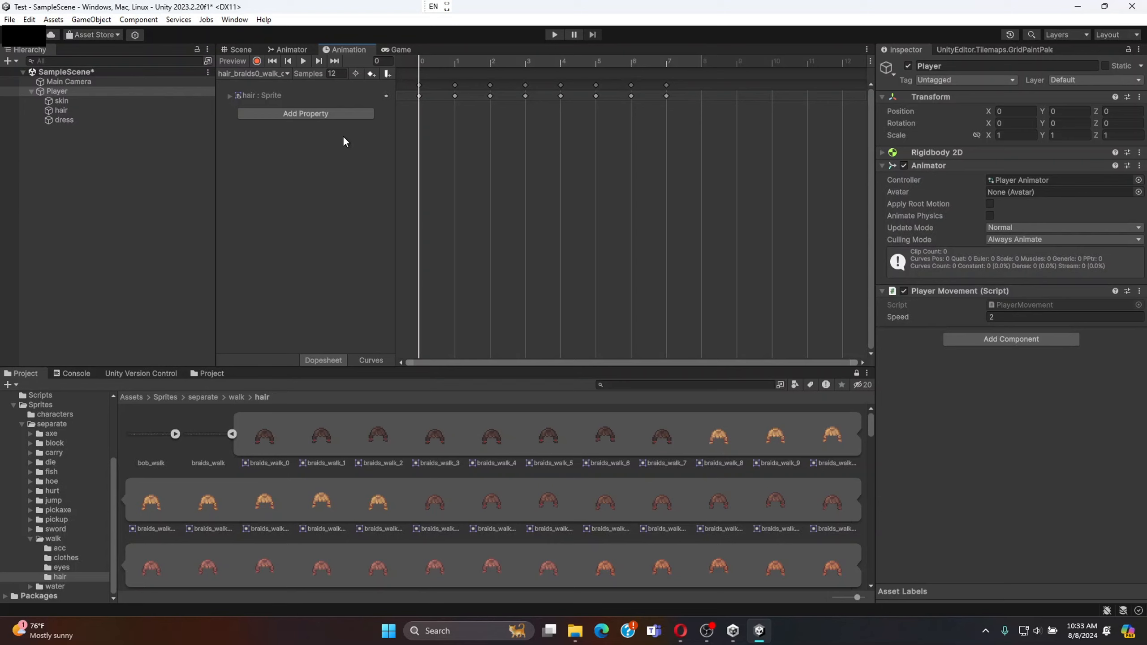
- Expand the hair Sprite track and create a new clip named hair_braids0_walk_up.anim in the same hair folder
left_click(231, 95)
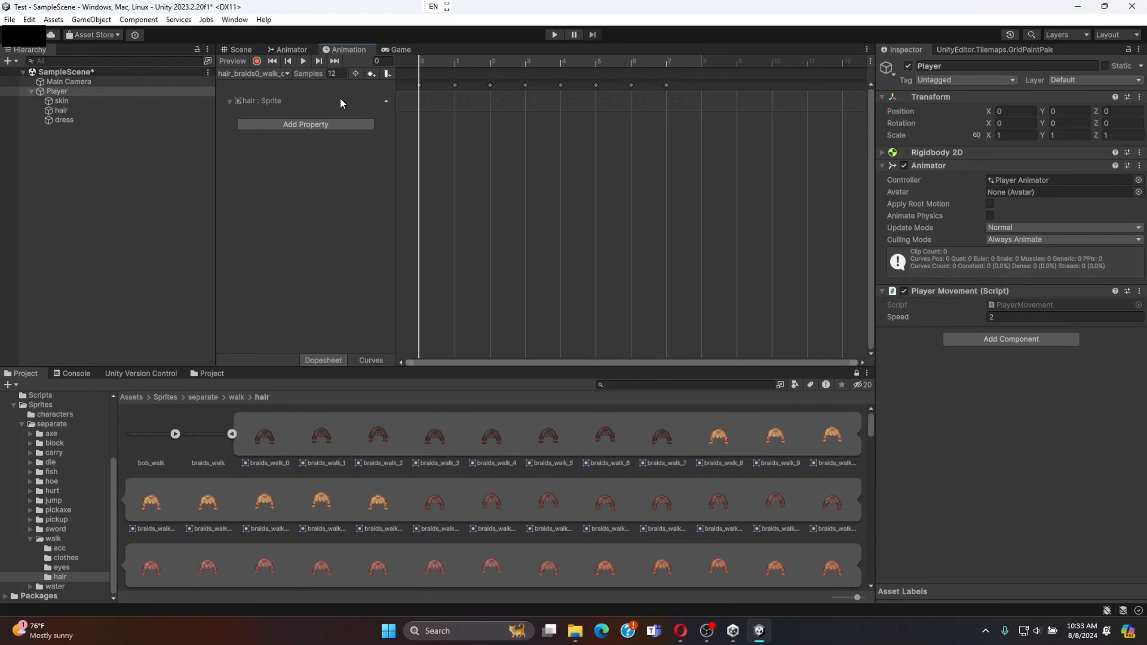
left_click(288, 74)
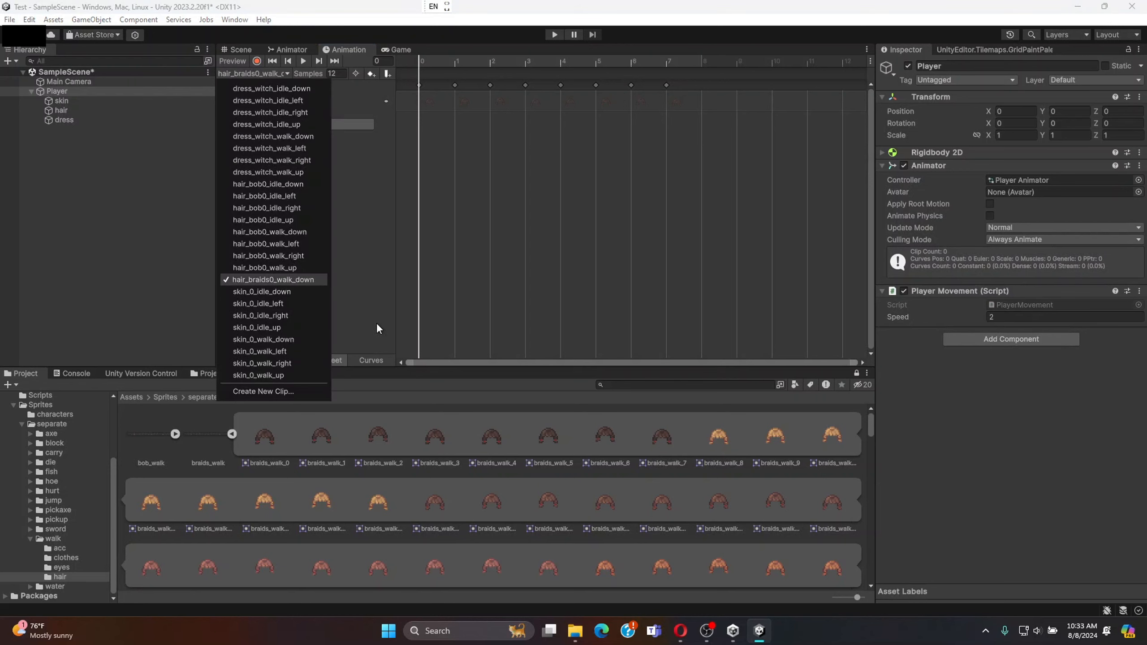
left_click(276, 391)
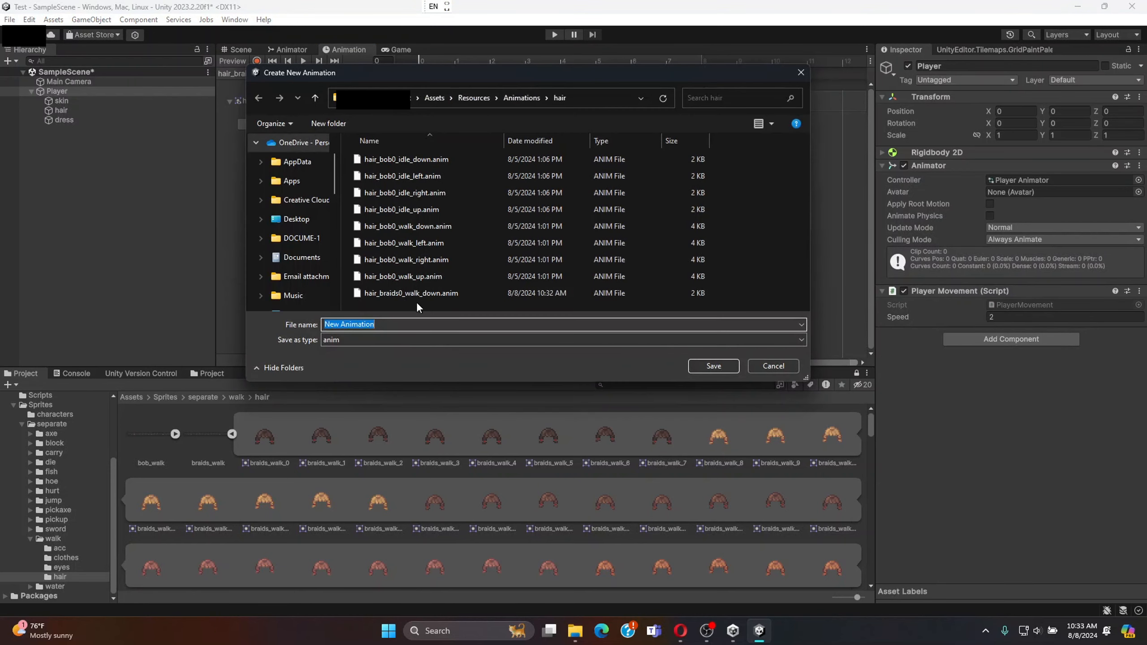
left_click(416, 295)
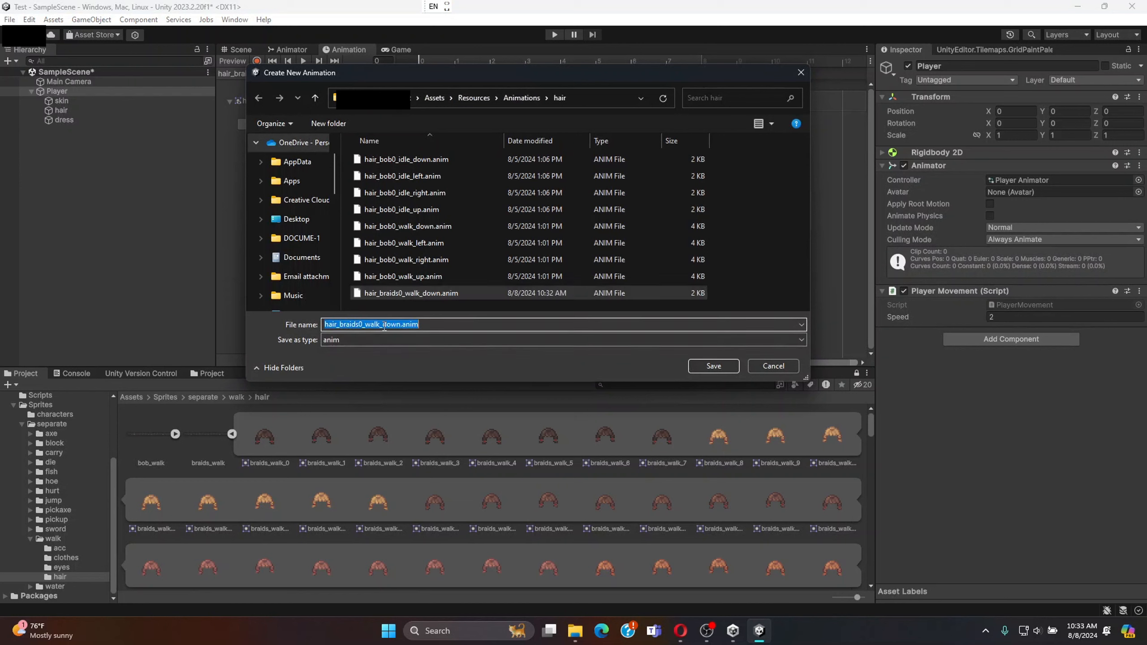
left_click_drag(383, 325, 399, 326)
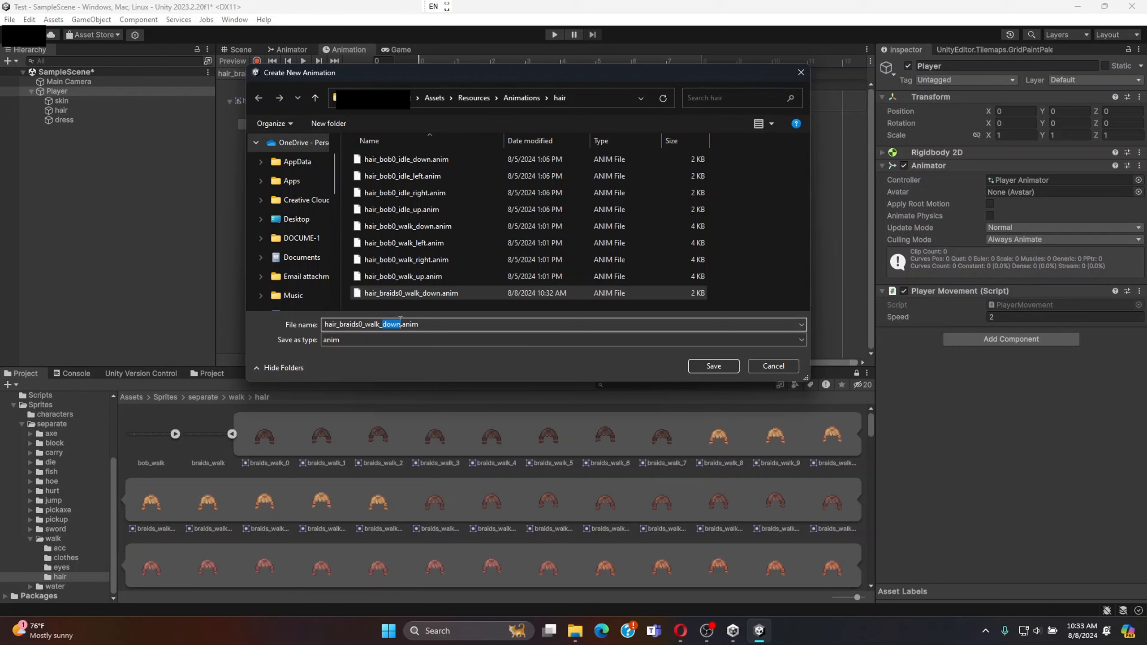
type("up")
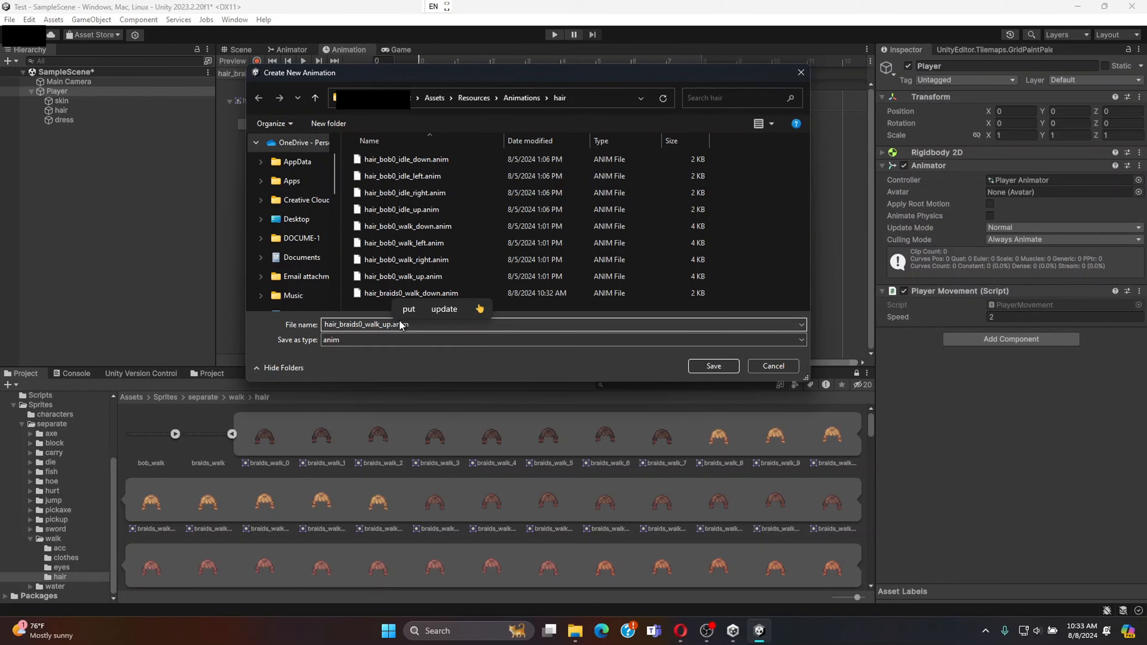
key("Return")
- Set the sample rate of the hair_braids0_walk_up clip to 12
left_click(335, 73)
type("12")
left_click(350, 167)
scroll(527, 490, "down", 8)
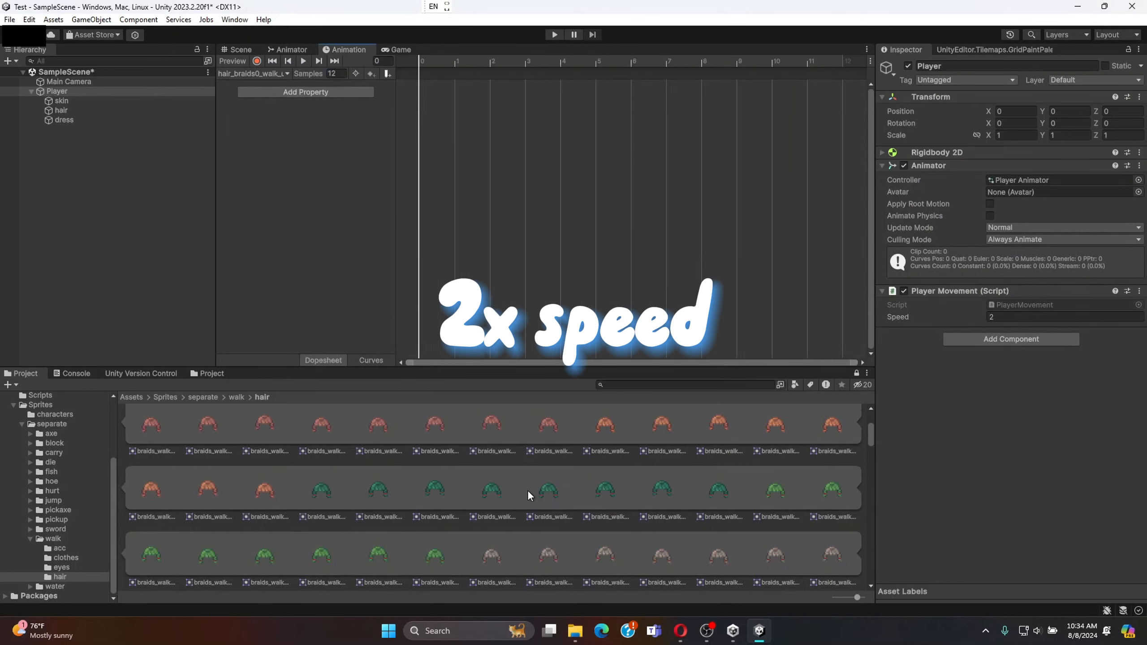
left_click(335, 73)
key("Return")
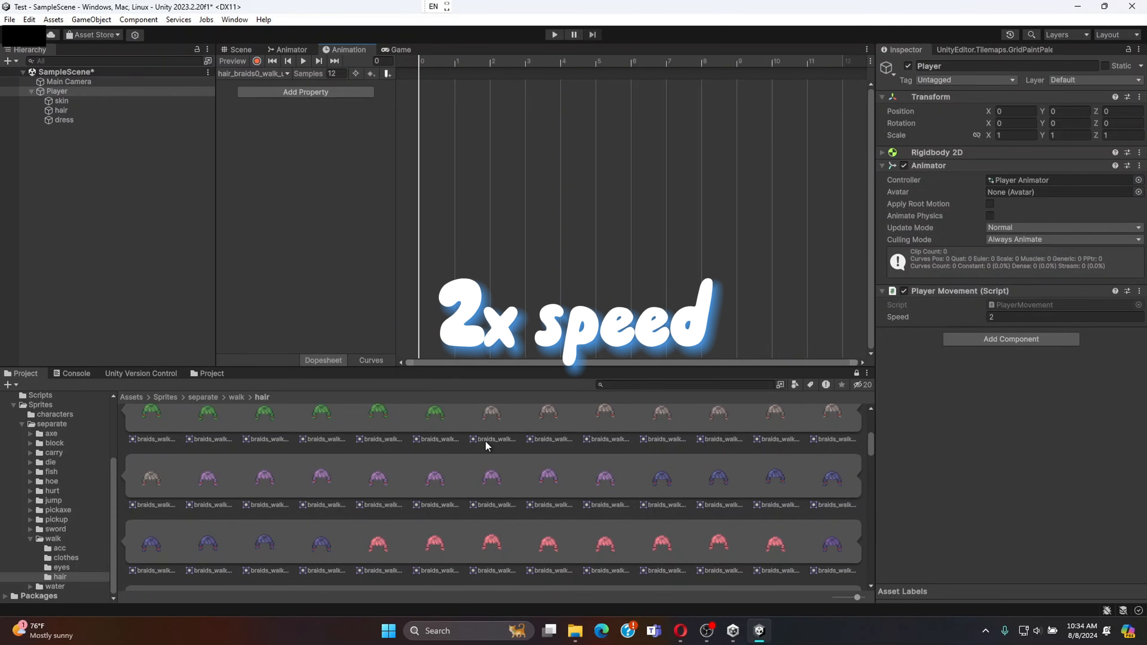
- Select the eight consecutive dark brown walk-up sprites that follow the teal braids in the braids_walk sheet
scroll(485, 440, "down", 3)
left_click(718, 531)
scroll(589, 512, "down", 1)
left_click(401, 528, "shift")
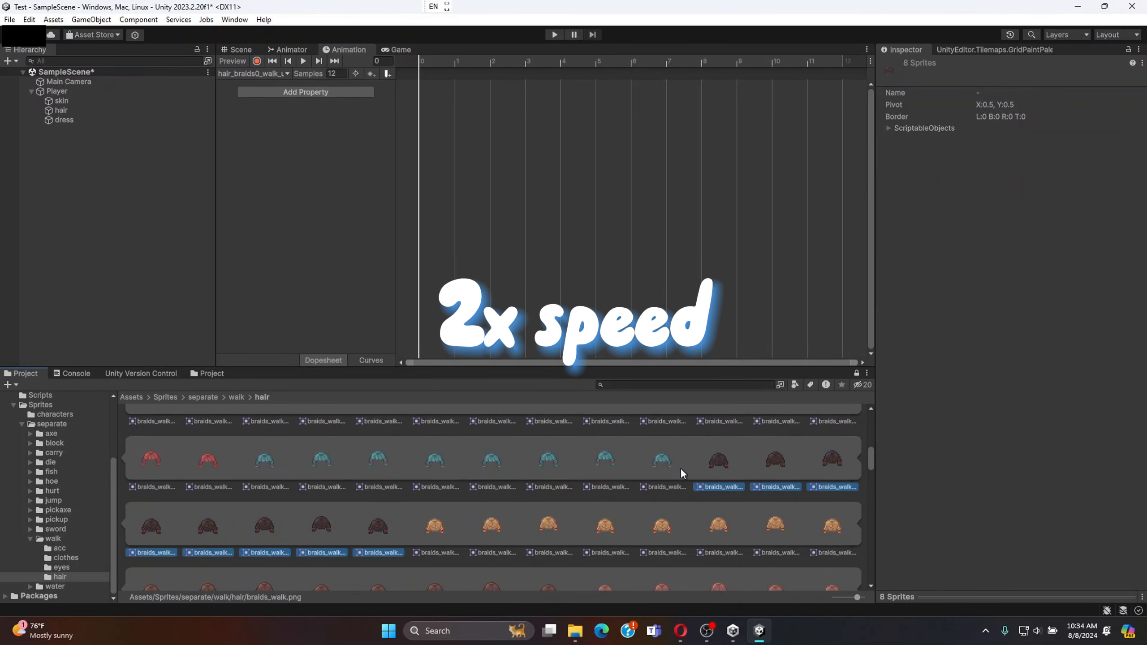
- Add the hair object's Sprite Renderer Sprite property to the hair_braids0_walk_up clip
left_click(343, 92)
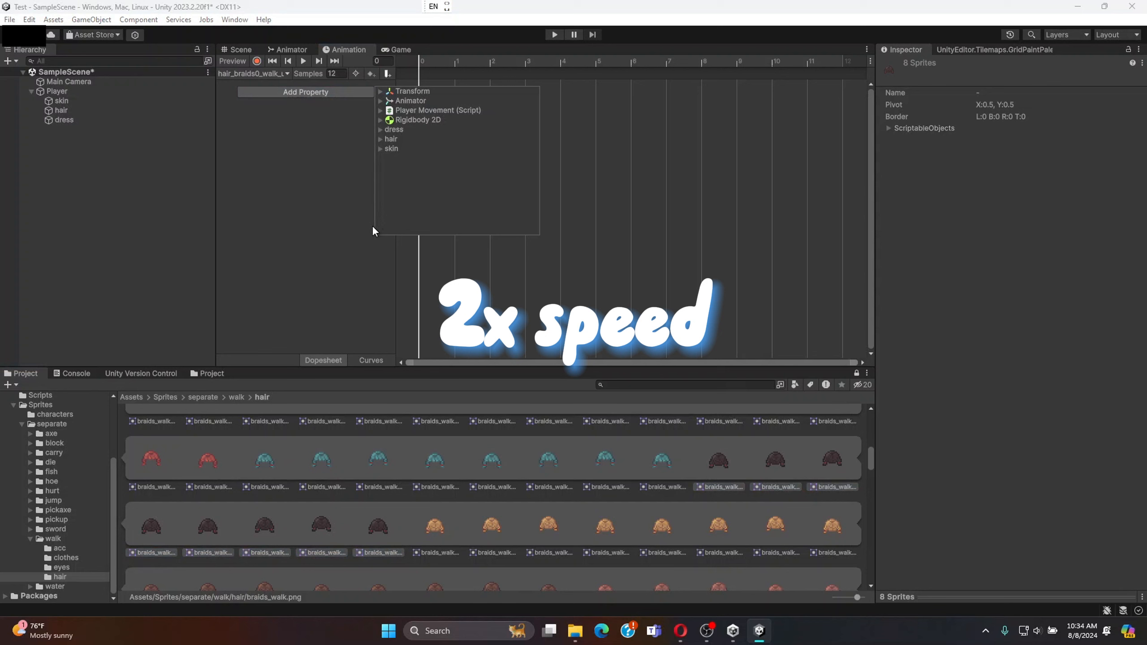
left_click(381, 140)
left_click(389, 168)
scroll(432, 159, "down", 10)
left_click(526, 220)
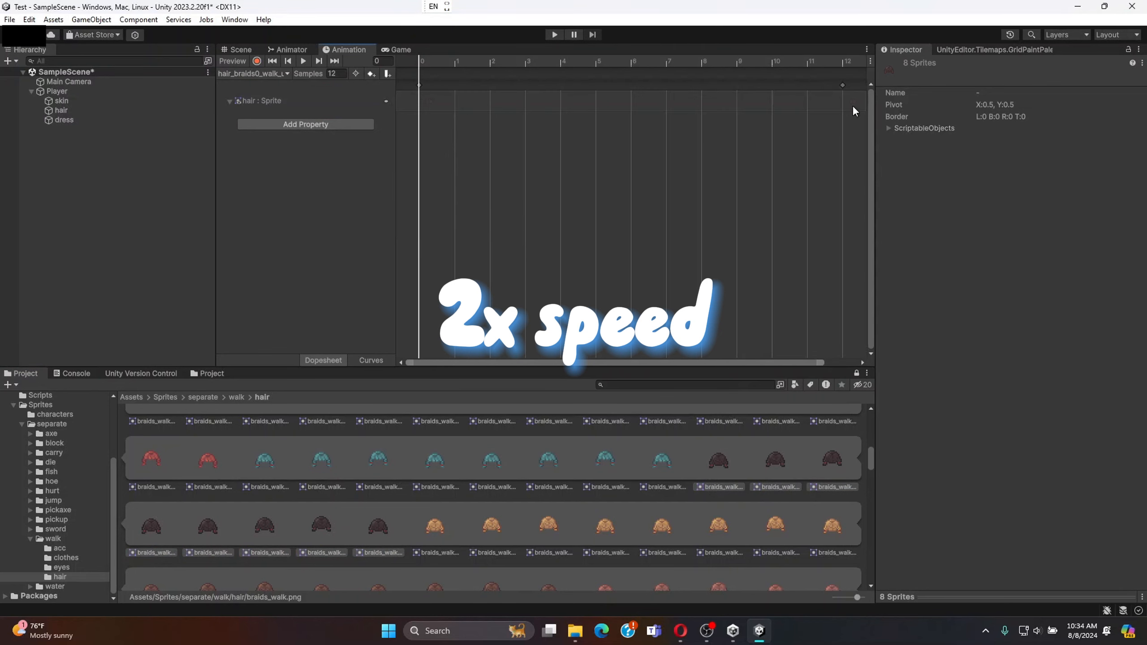
- Remove the end keyframe and place the eight dark brown walk-up braids sprites on the hair Sprite track from frame 0
left_click(854, 101)
left_click(718, 461)
left_click(378, 526, "shift")
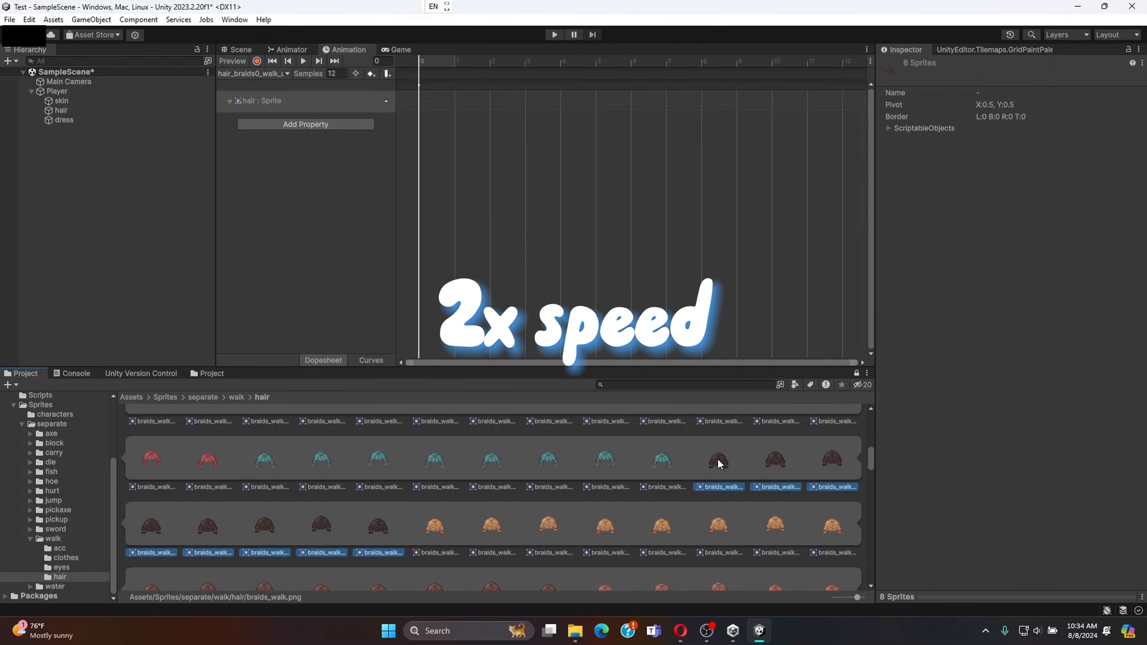
left_click_drag(718, 461, 434, 103)
- Create a new clip named hair_braids0_walk_right.anim in the Animations hair folder
left_click(253, 73)
left_click(286, 409)
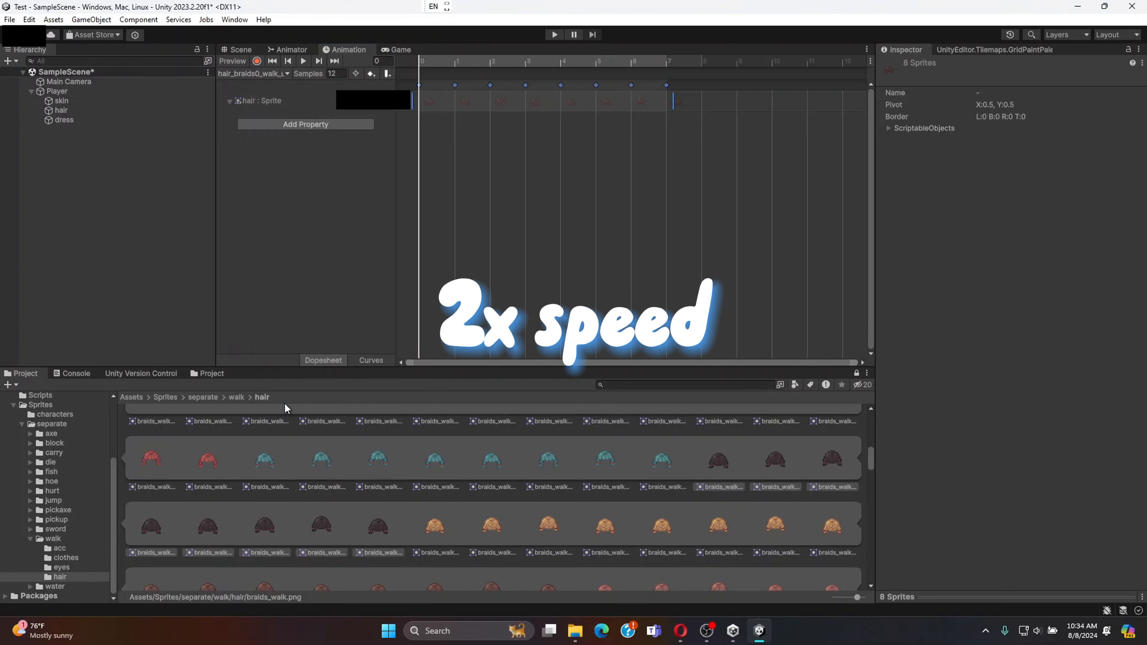
left_click(402, 305)
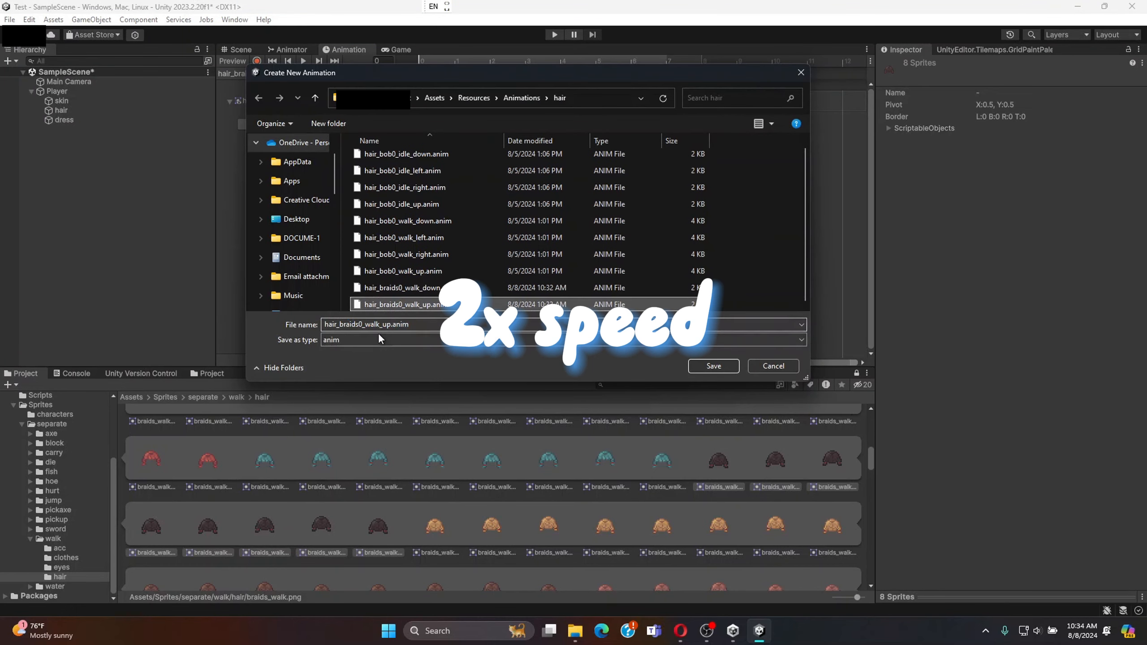
left_click(381, 325)
left_click_drag(382, 325, 394, 325)
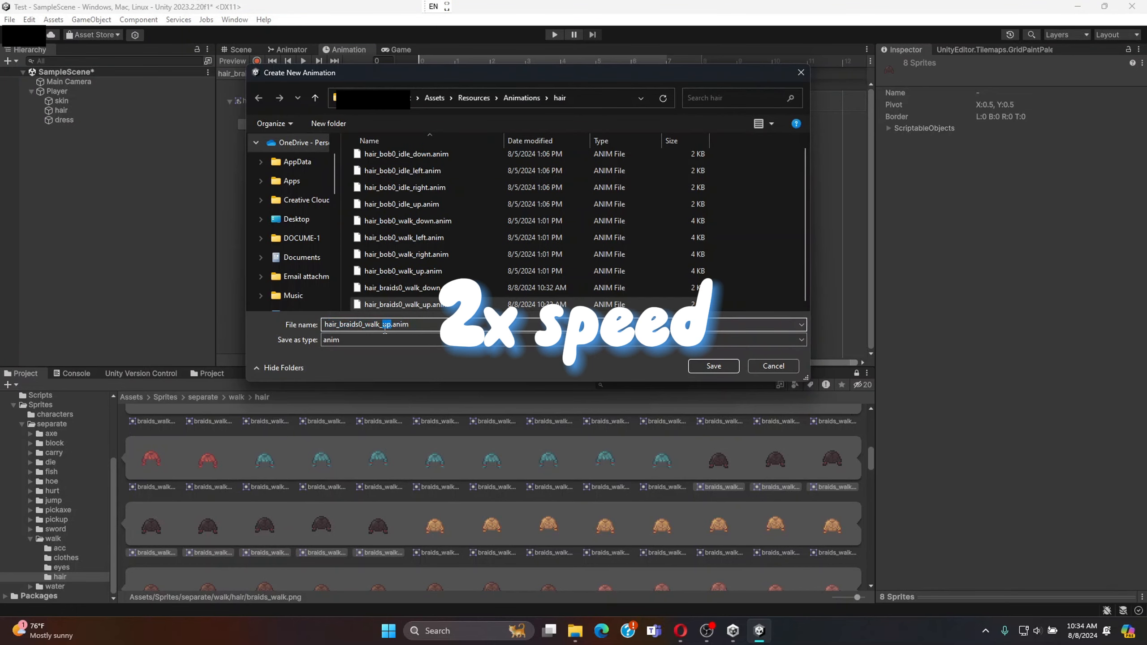
type("right")
key("Return")
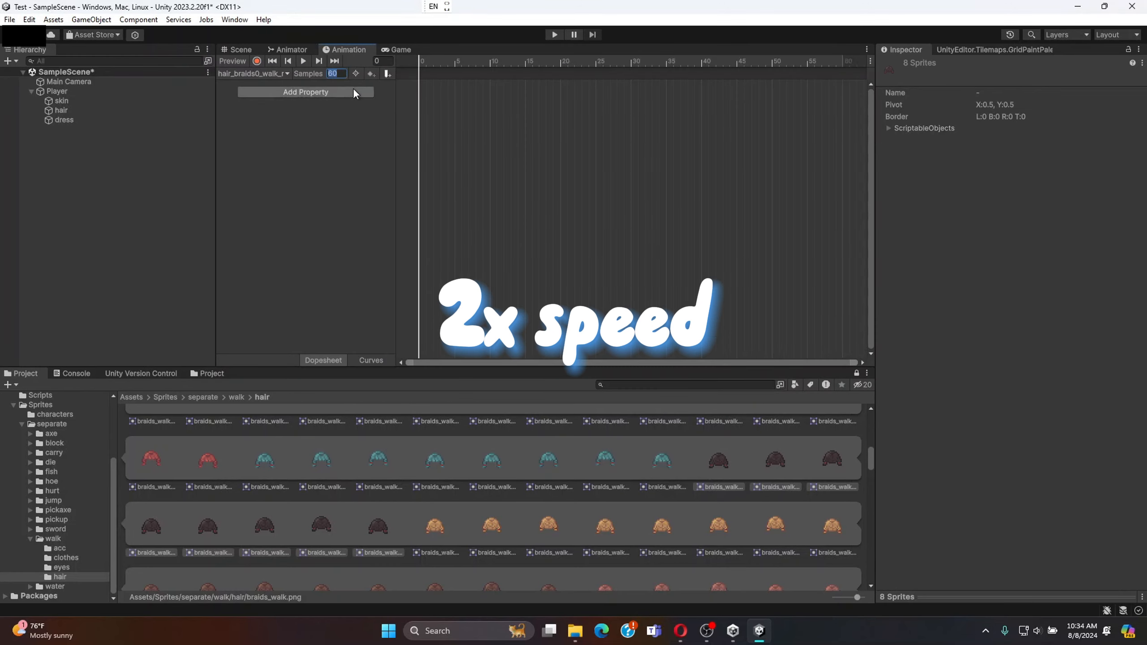
- Set the walk-right clip's sample rate to 7 and add the hair object's Sprite Renderer Sprite property
type("7")
left_click(336, 90)
left_click(381, 140)
left_click(389, 167)
scroll(452, 142, "down", 5)
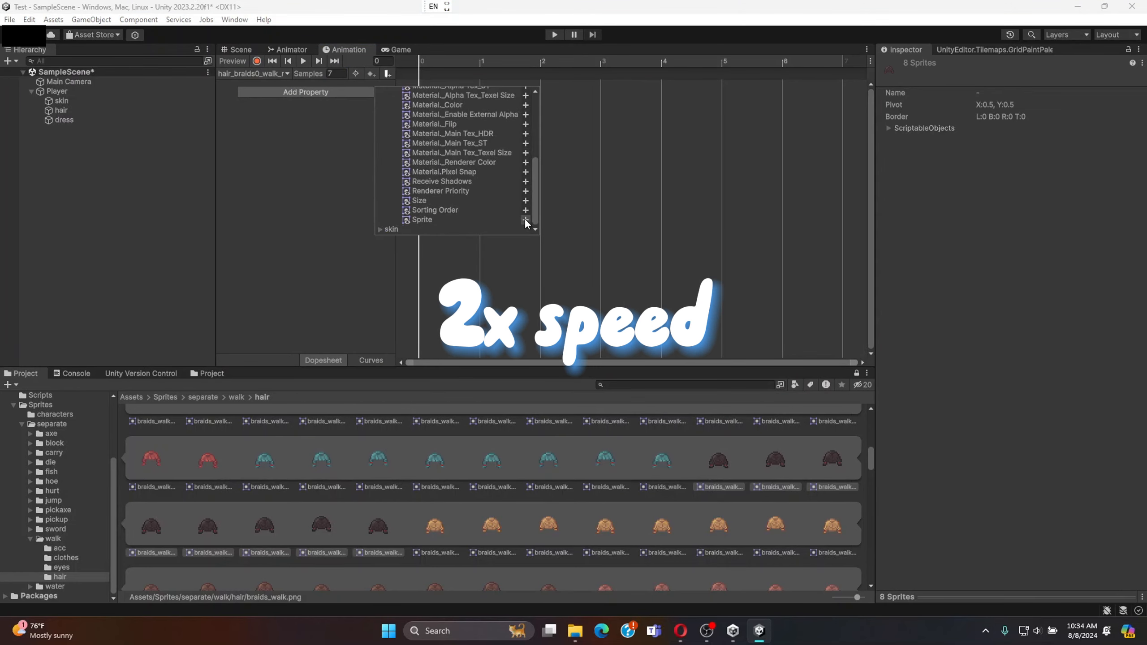
left_click(525, 220)
- Place the eight dark brown walk-right braids sprites on the hair Sprite track starting at frame 0
scroll(665, 547, "down", 5)
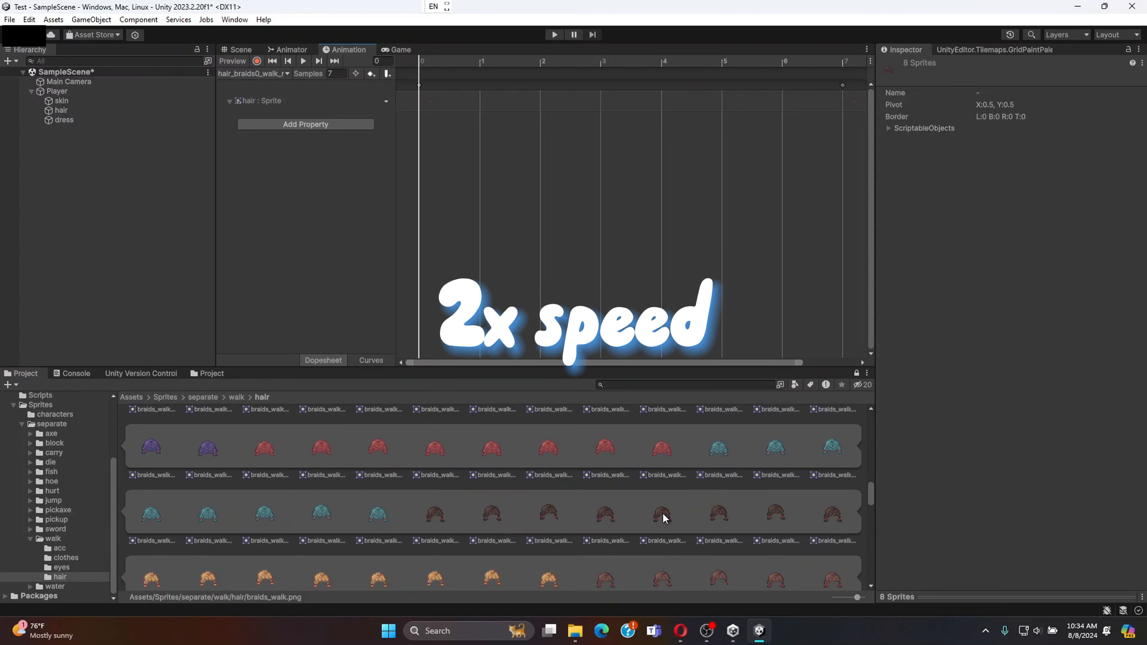
left_click(436, 514)
left_click(833, 514, "shift")
left_click_drag(783, 516, 425, 105)
- Create a new clip named hair_braids0_walk_left.anim in the Animations hair folder
left_click(253, 73)
left_click(271, 422)
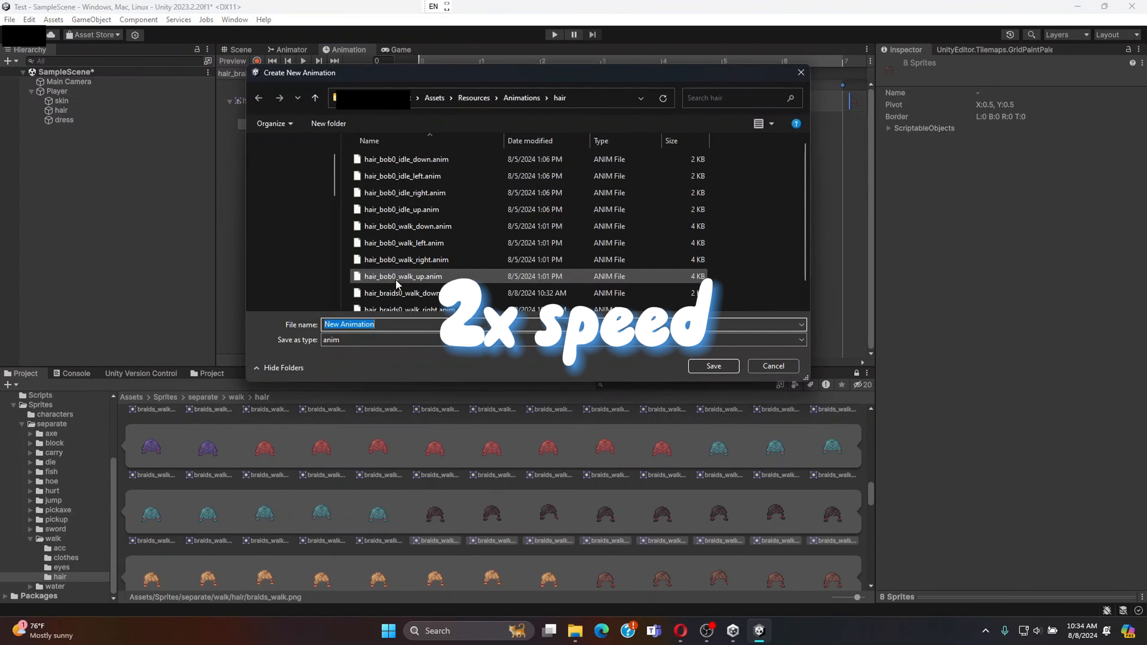
scroll(396, 280, "down", 2)
left_click(418, 303)
left_click(388, 325)
left_click_drag(382, 324, 392, 325)
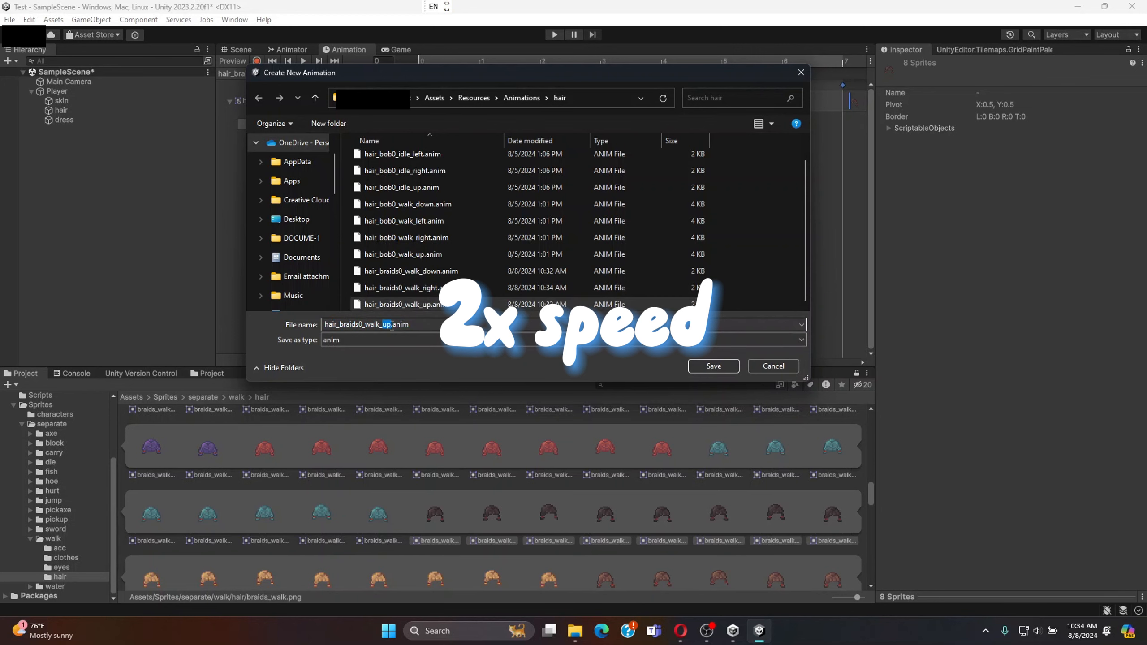
type("right")
left_click(728, 366)
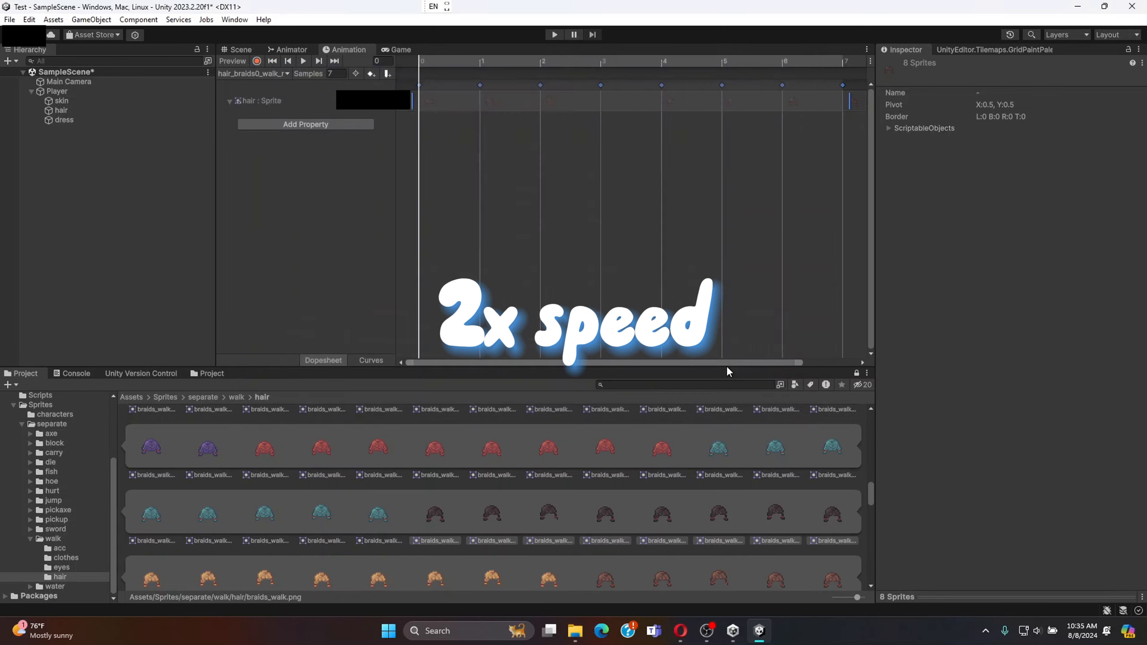
- Add the hair object's Sprite Renderer Sprite property to the hair_braids0_walk_left clip
left_click(333, 92)
left_click(380, 139)
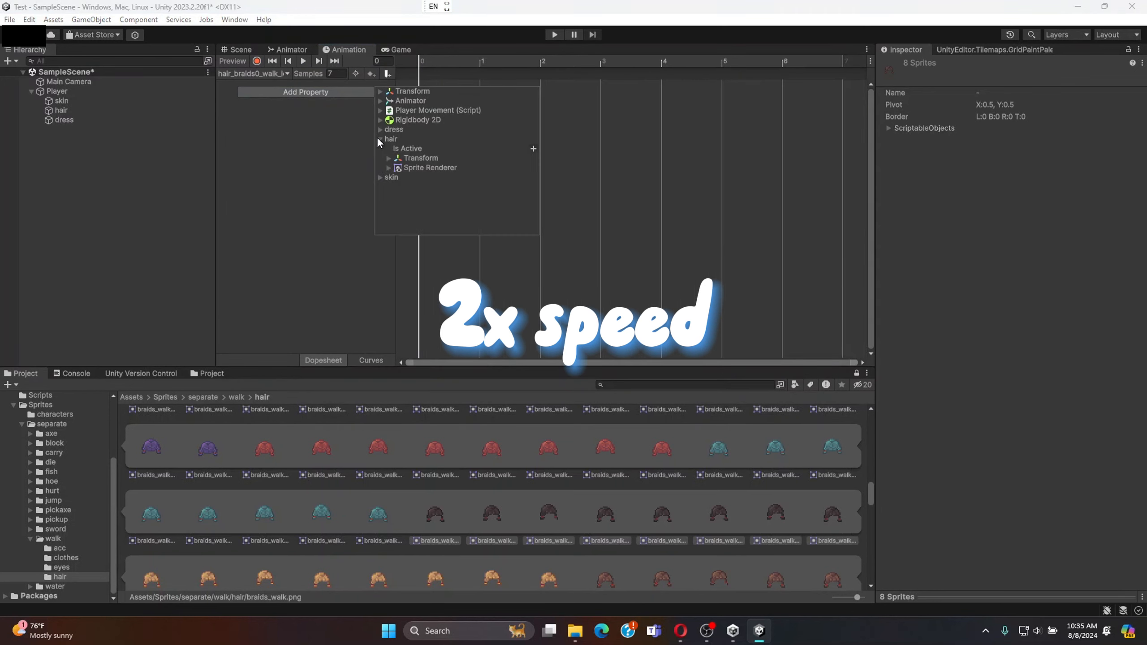
left_click(389, 167)
left_click(529, 215)
- Place the eight dark brown walk-left braids sprites on the hair Sprite track starting at frame 0
scroll(581, 525, "down", 2)
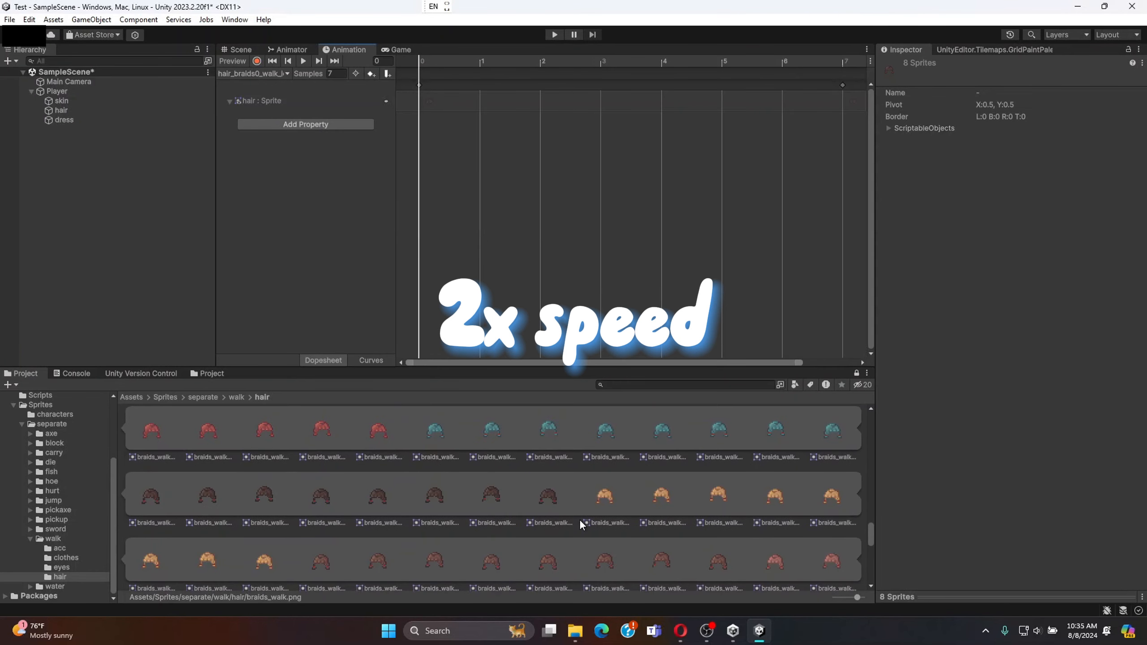
left_click(151, 497)
left_click(548, 497, "shift")
left_click_drag(158, 497, 429, 103)
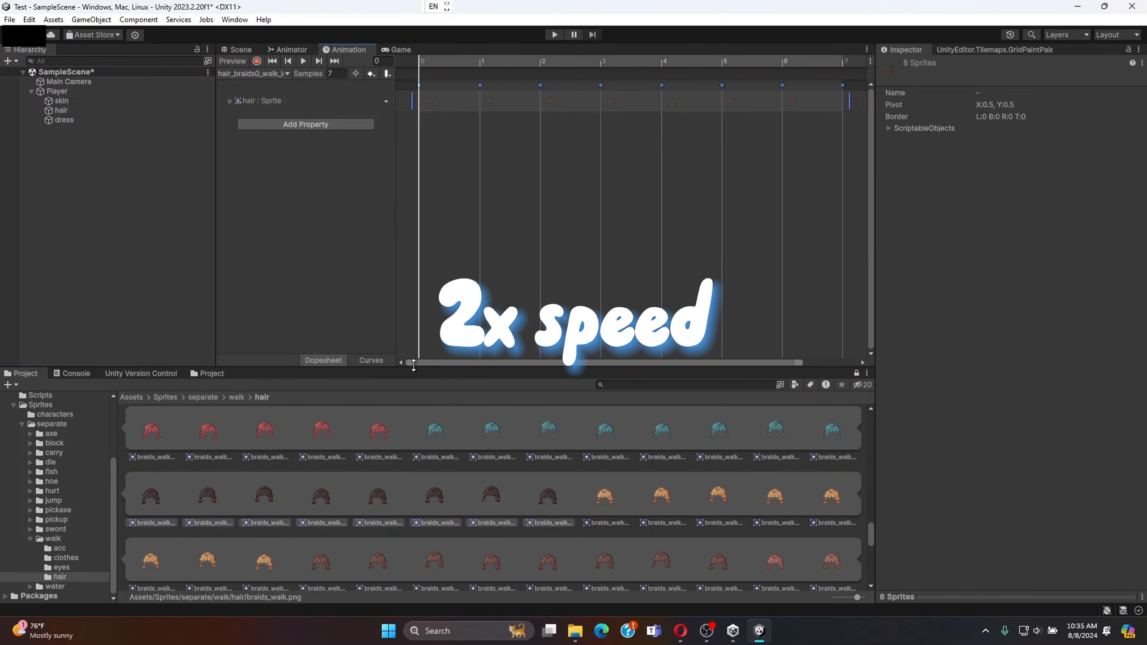
- Open the hair folder under Resources/Animations and show its clips as a list with full names
scroll(93, 448, "up", 5)
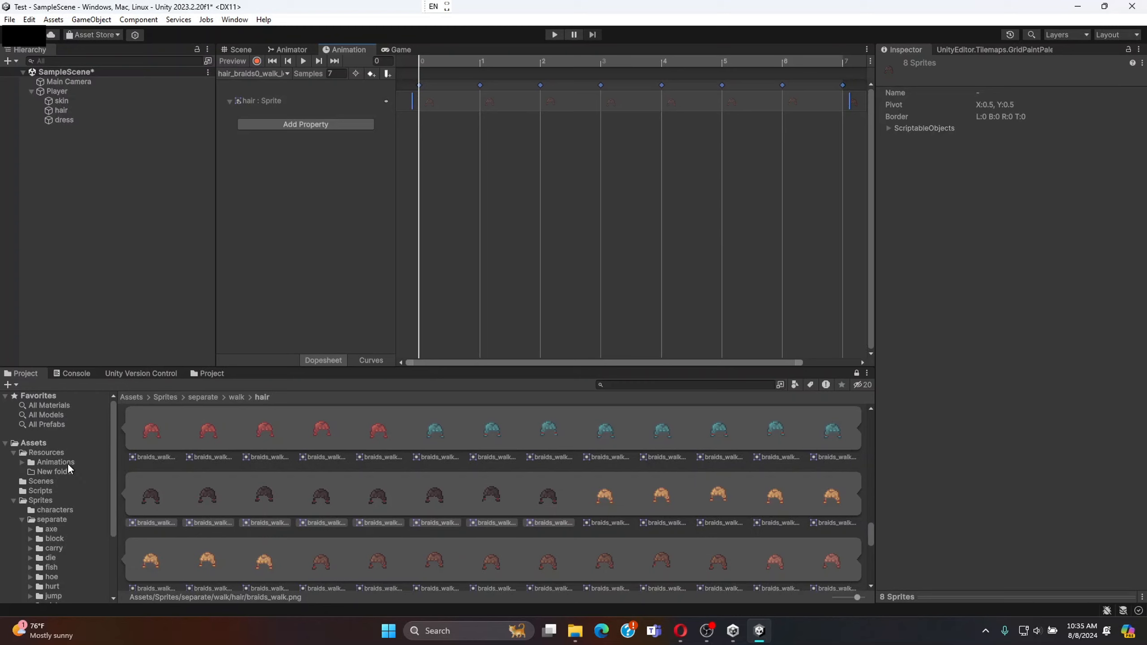
left_click(55, 463)
double_click(222, 441)
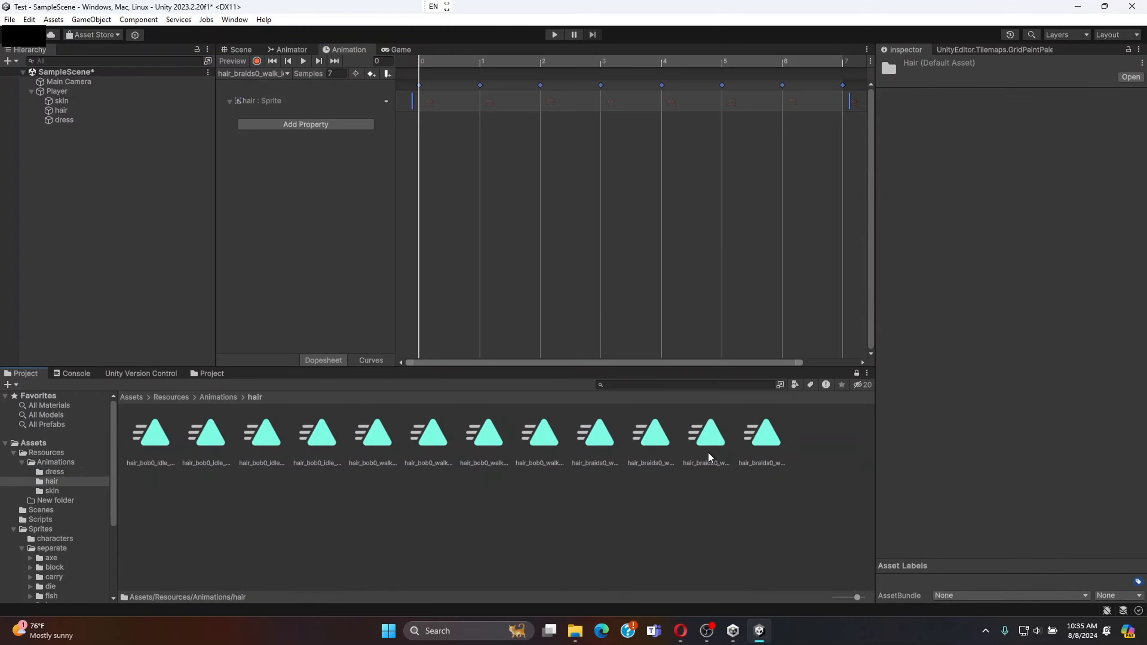
left_click(608, 447)
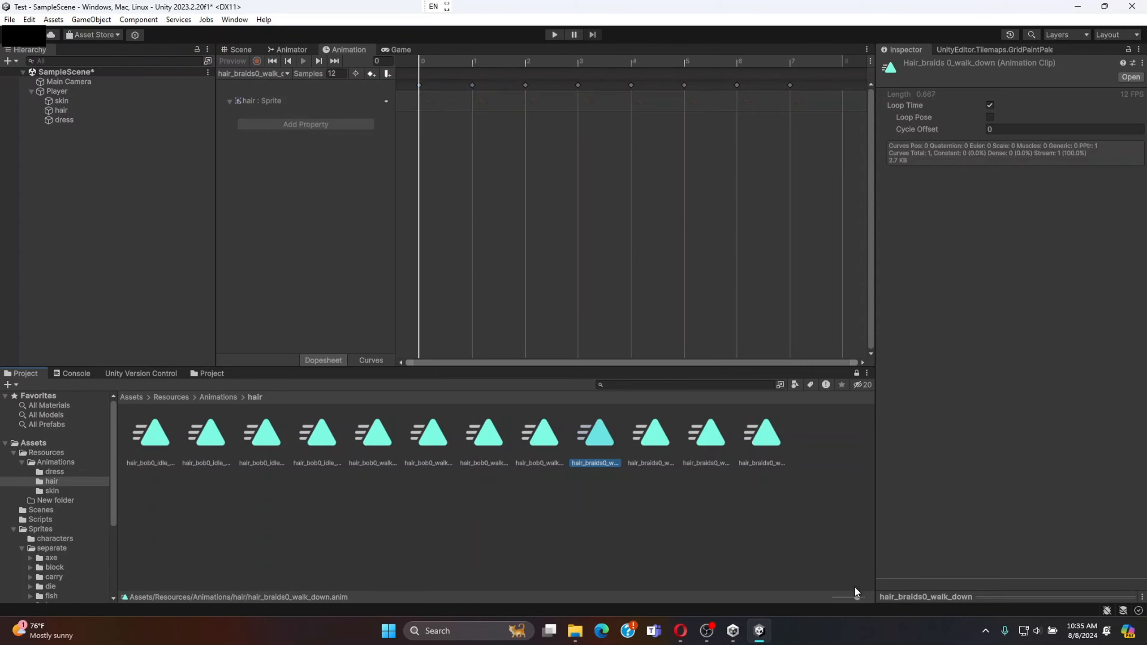
left_click_drag(856, 597, 777, 593)
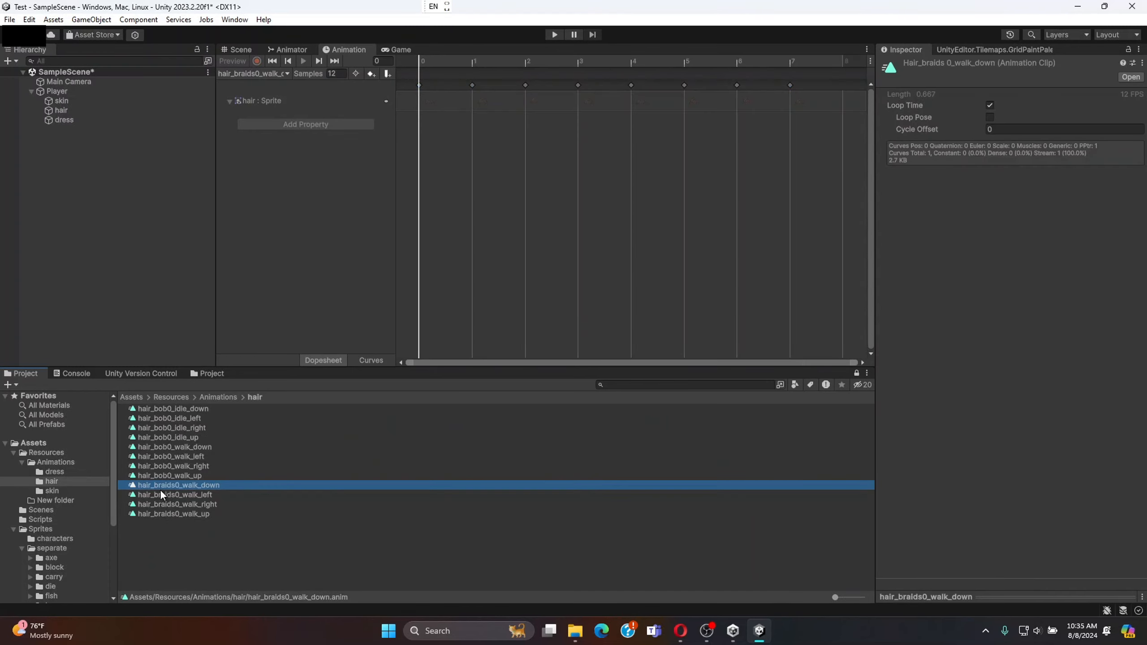
- Duplicate the four hair_braids0 walk clips for down, left, right and up
left_click(152, 513, "shift")
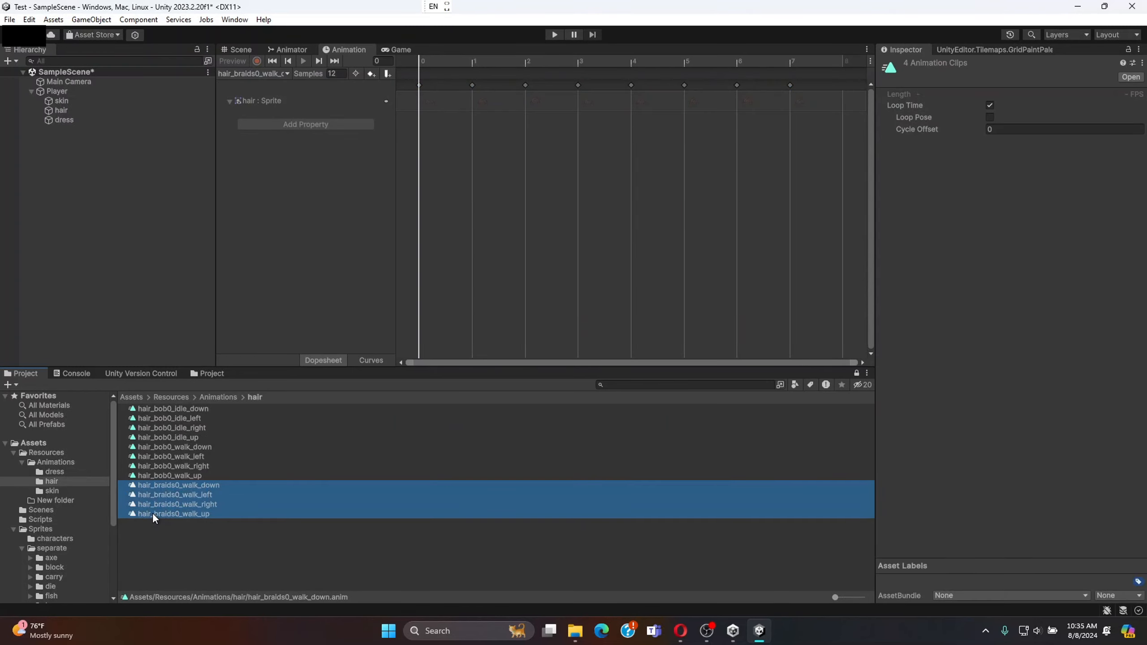
left_click(174, 427)
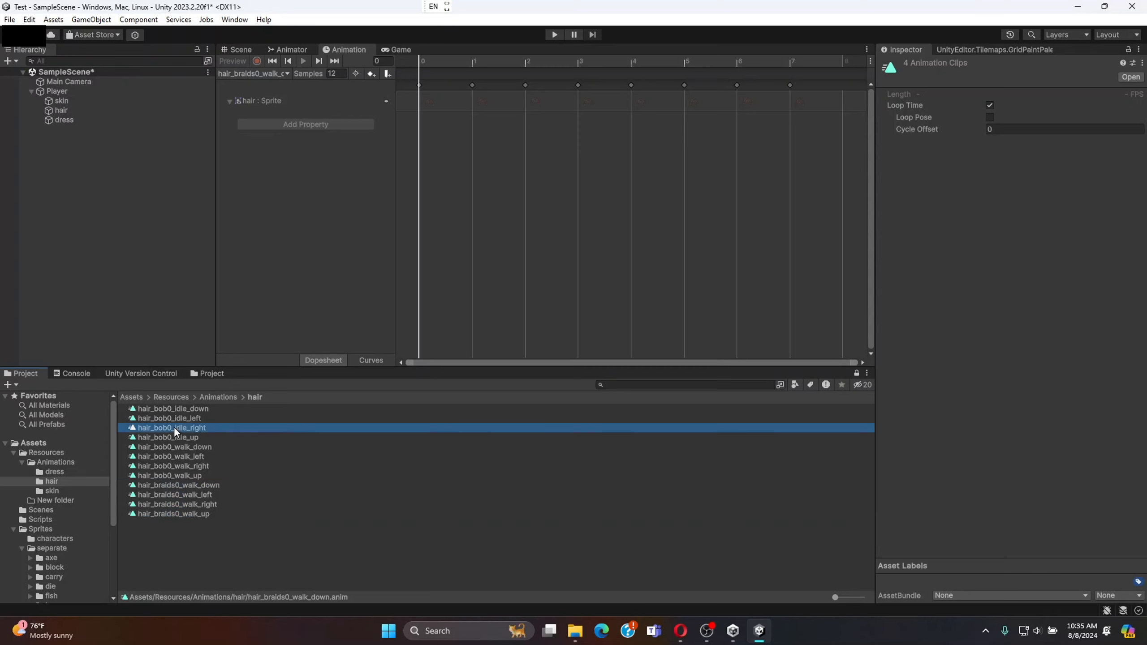
left_click(191, 486)
left_click(185, 513, "shift")
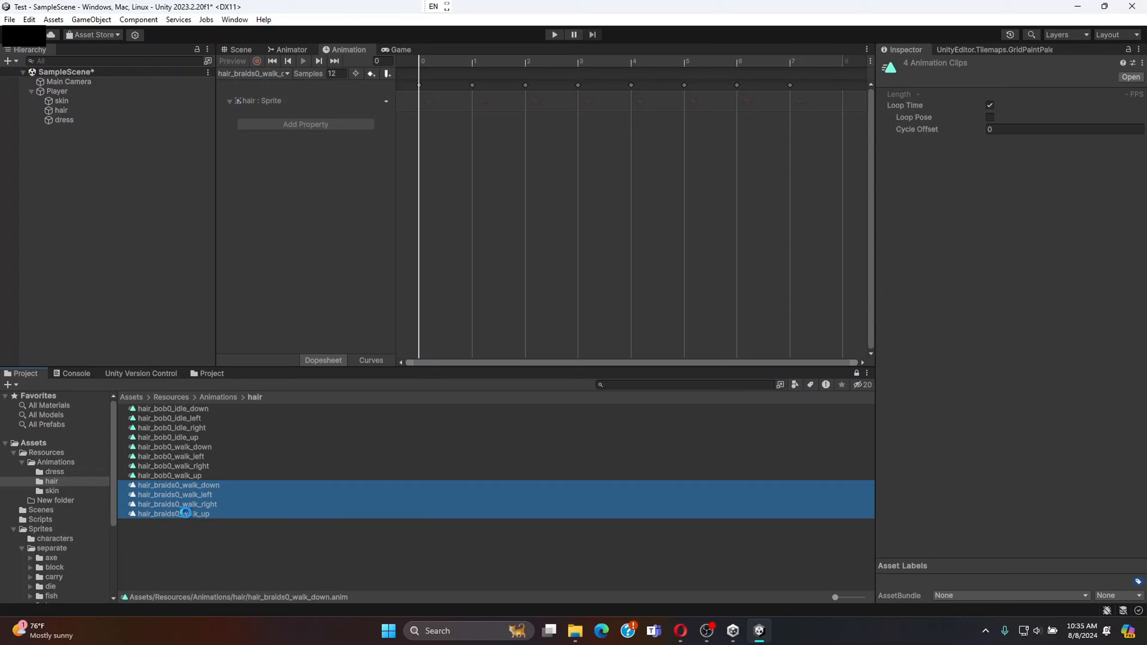
key("ctrl+d")
- Rename the duplicated walk-down clip as hair_braids0_idle_down and delete all its keyframes after the first
left_click(197, 495)
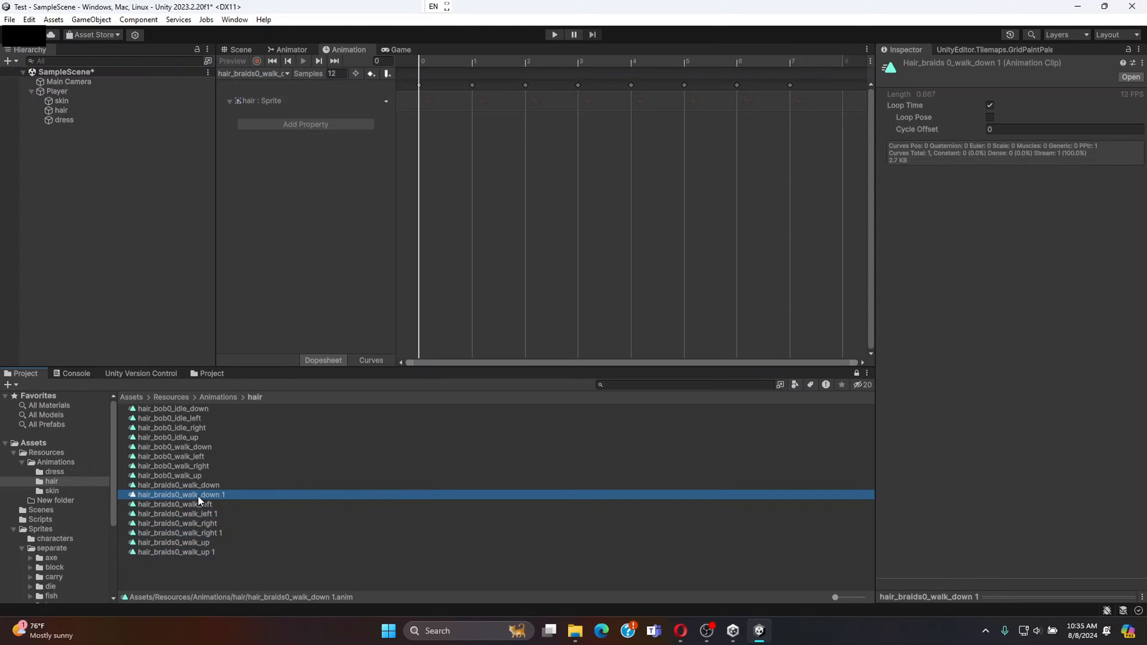
left_click(175, 494)
key("End")
key("BackSpace")
key("BackSpace")
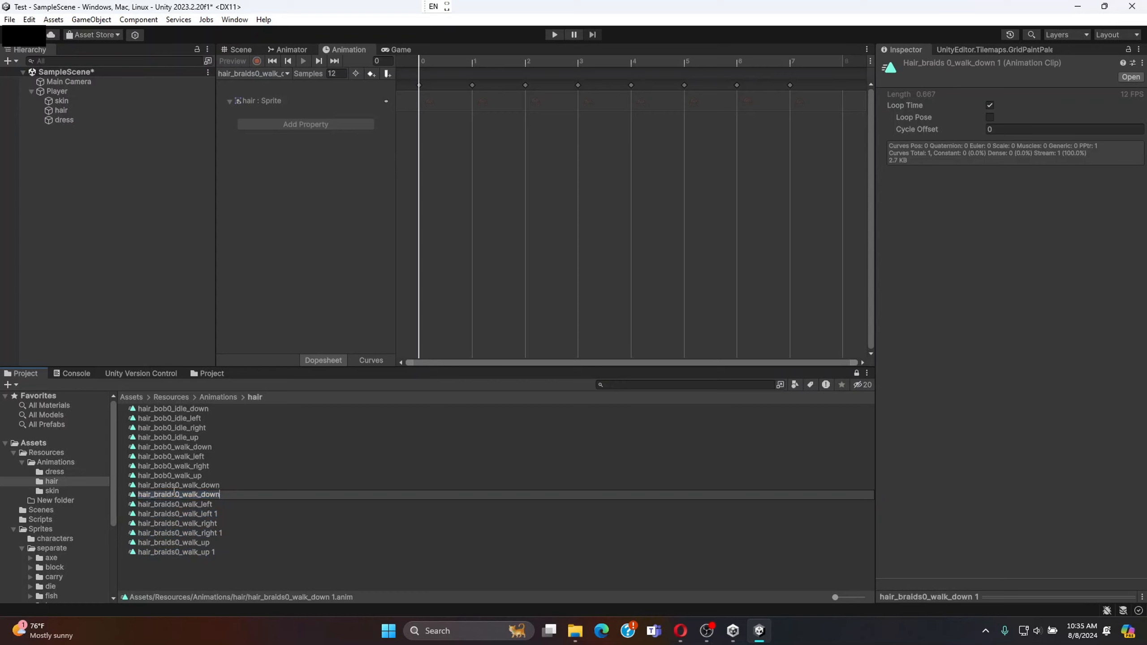
double_click(187, 494)
type("idle")
key("Return")
left_click_drag(832, 118, 493, 77)
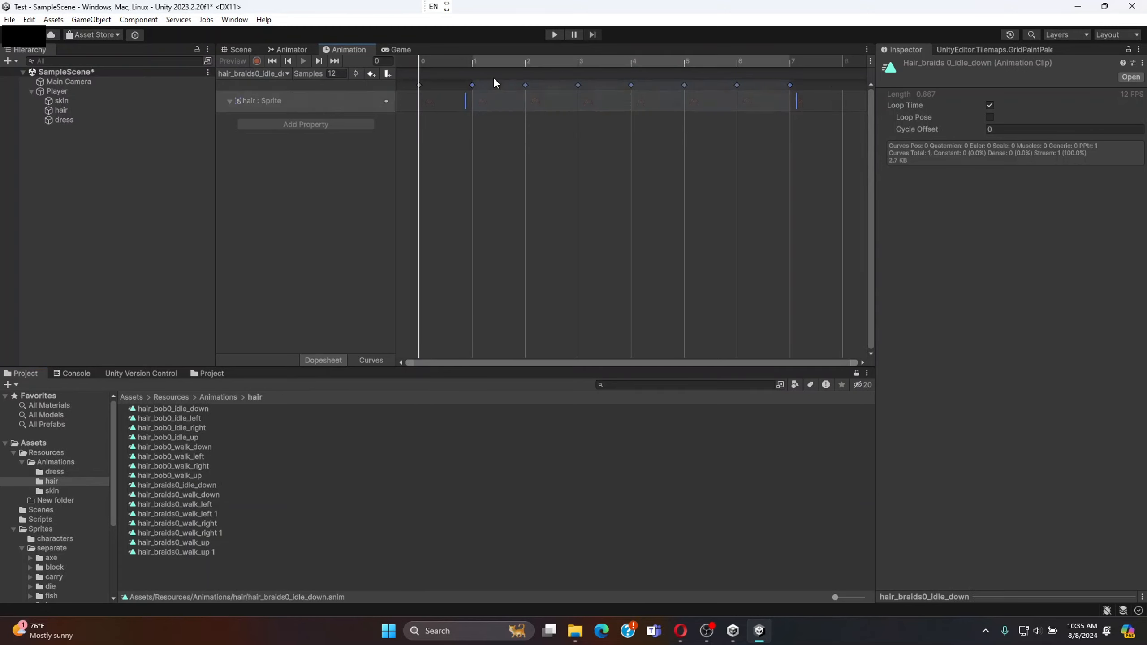
key("Delete")
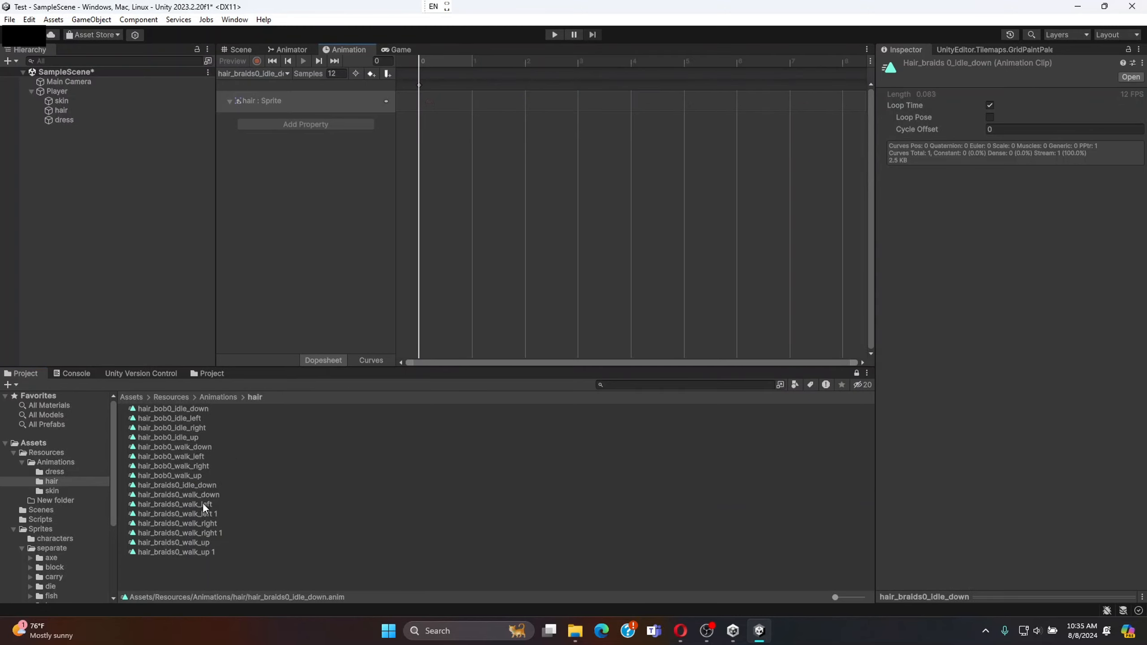
- Rename the duplicated walk-left clip as hair_braids0_idle_left and delete all its keyframes after the first
left_click(197, 517)
left_click(193, 517)
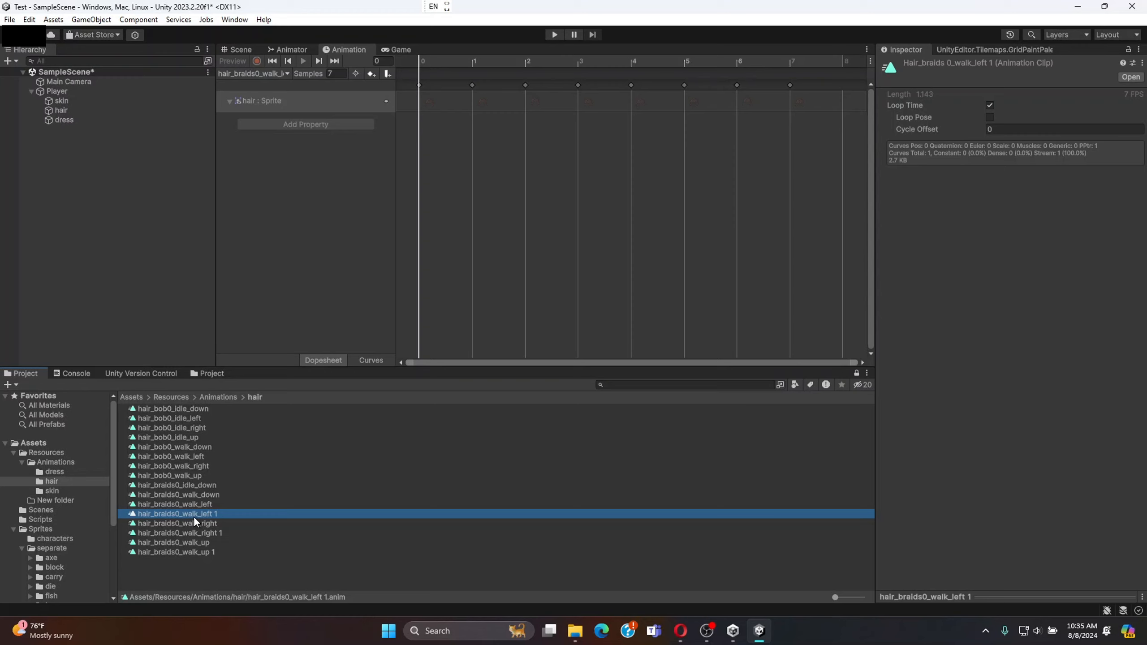
key("Right")
key("BackSpace")
key("BackSpace")
double_click(195, 517)
type("idle")
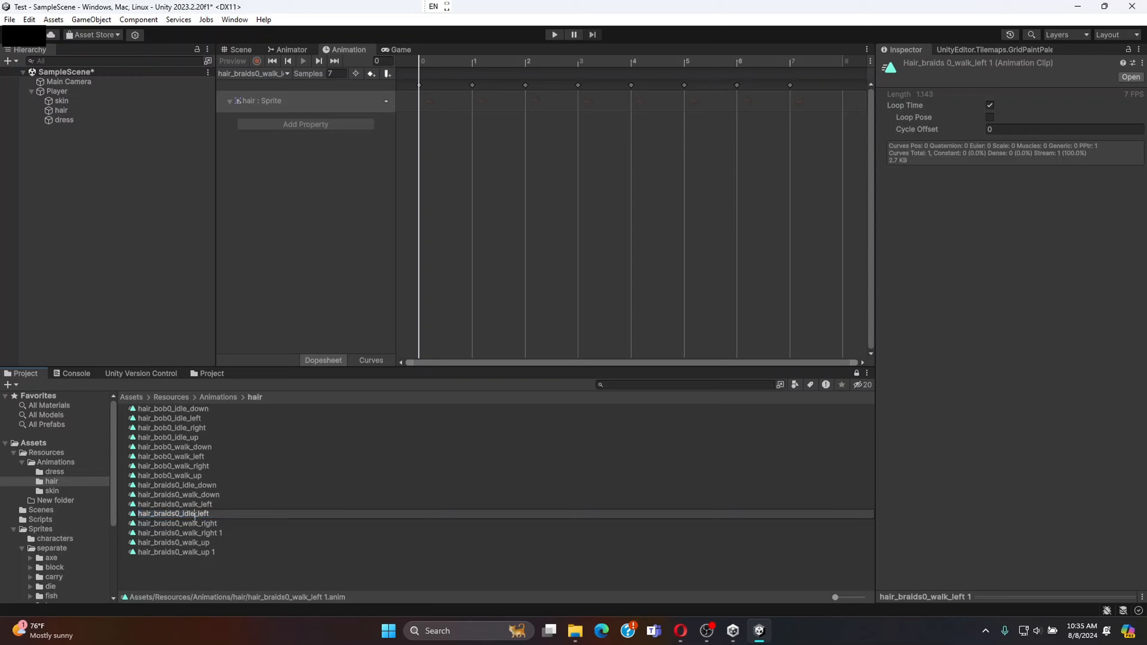
key("Return")
left_click_drag(856, 121, 465, 85)
key("Delete")
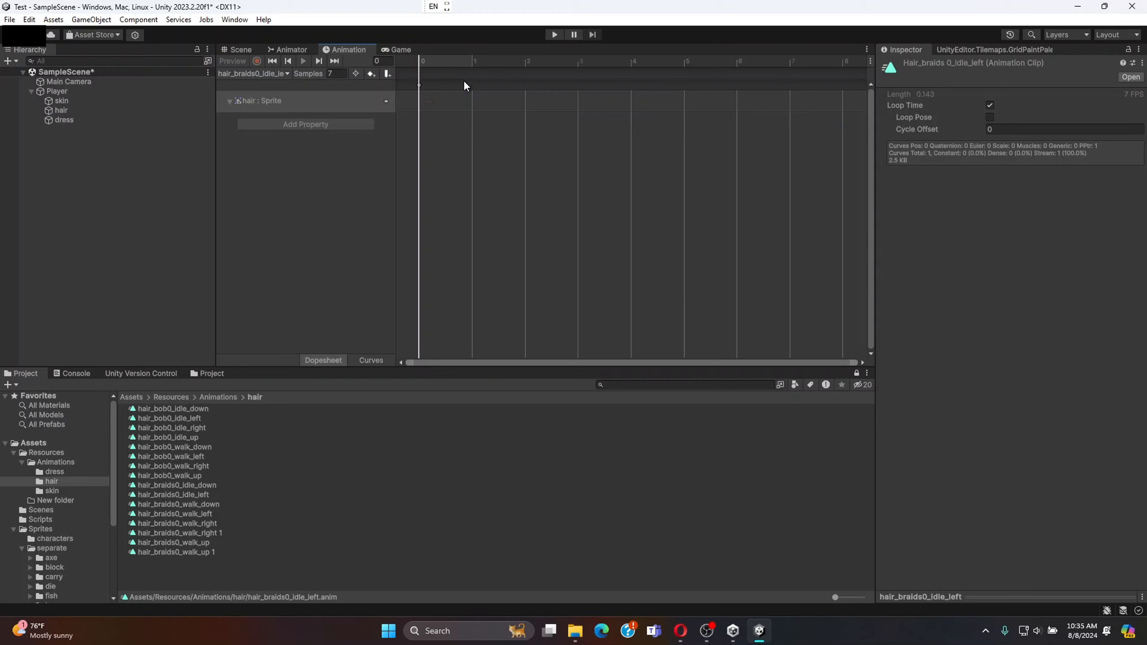
- Rename the duplicated walk-right clip as hair_braids0_idle_right and delete all its keyframes after the first
left_click(197, 532)
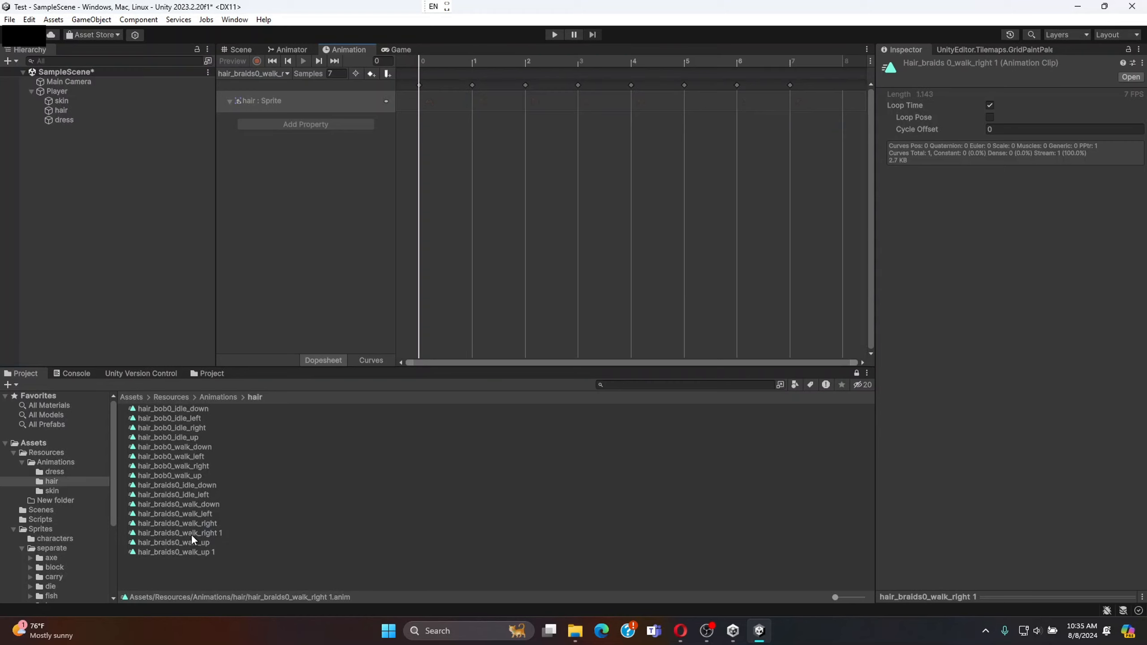
left_click(191, 535)
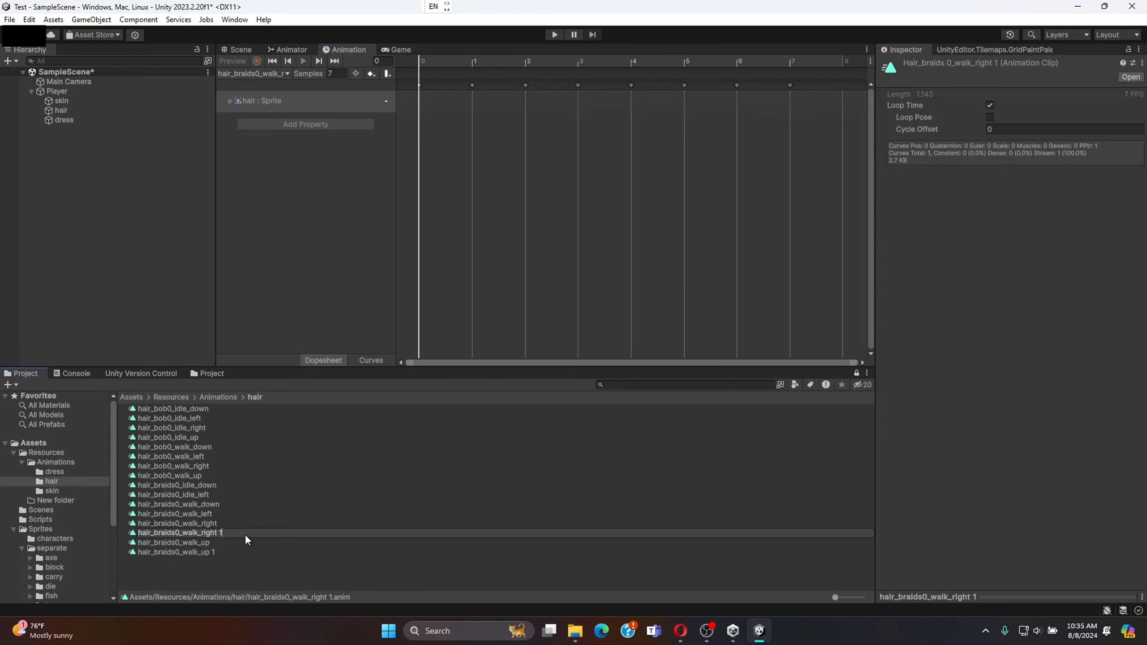
type("idle")
key("Return")
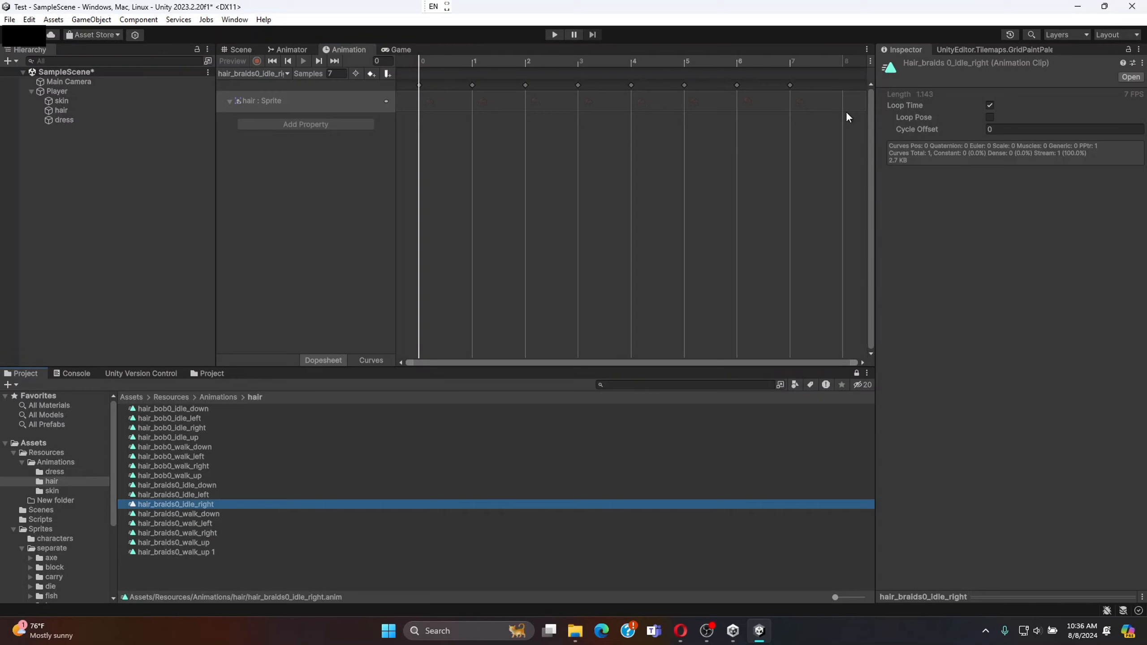
left_click_drag(846, 117, 486, 82)
key("Delete")
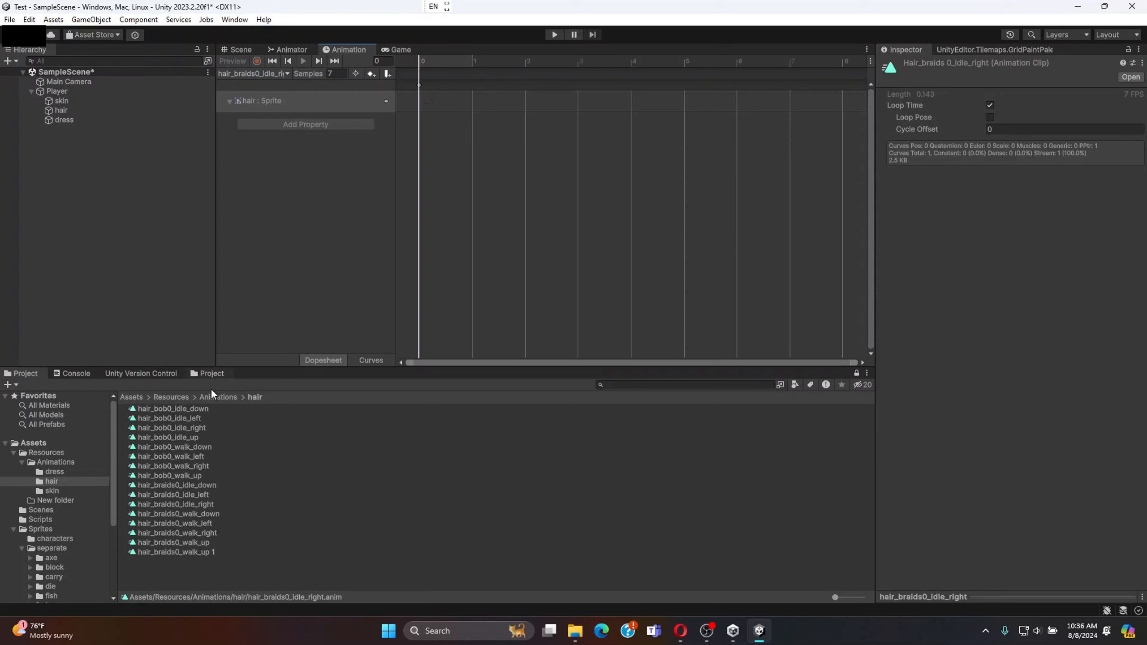
left_click(190, 495)
left_click(192, 504)
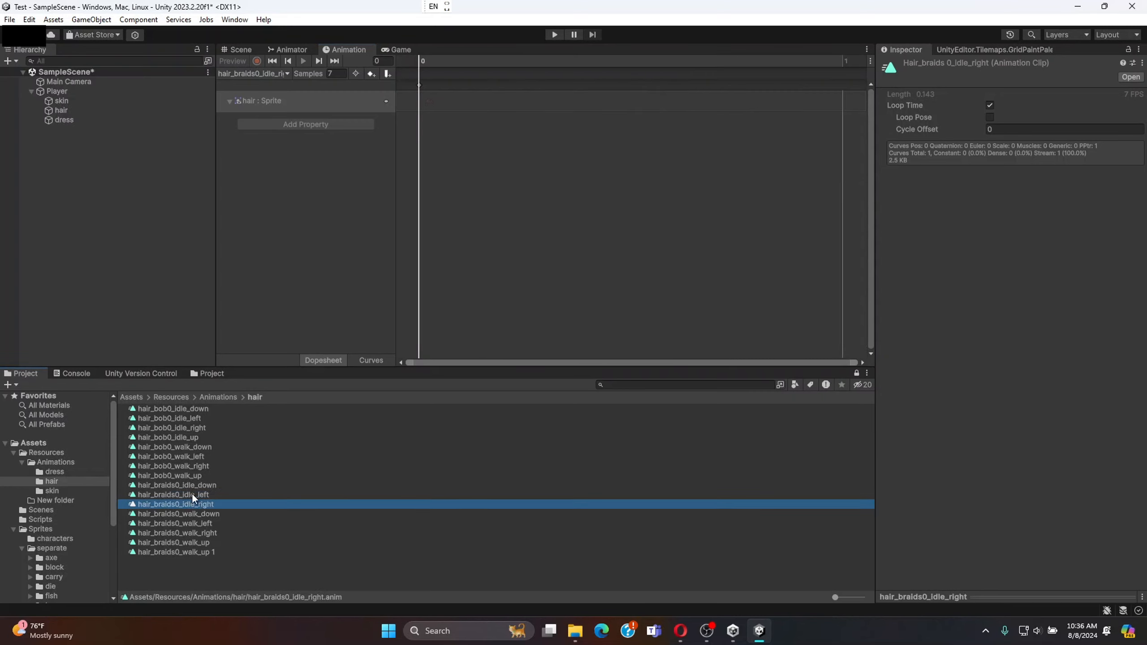
left_click(191, 485)
- Rename the duplicated walk-up clip as hair_braids0_idle_up
left_click(203, 550)
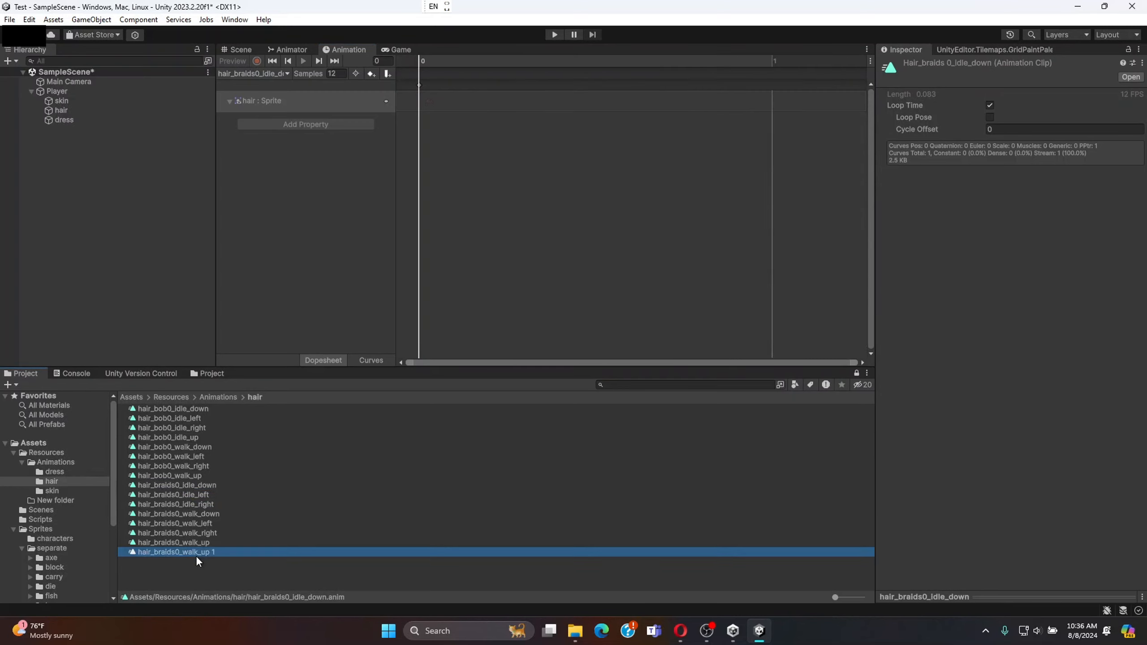
left_click(172, 552)
key("End")
key("BackSpace")
key("BackSpace")
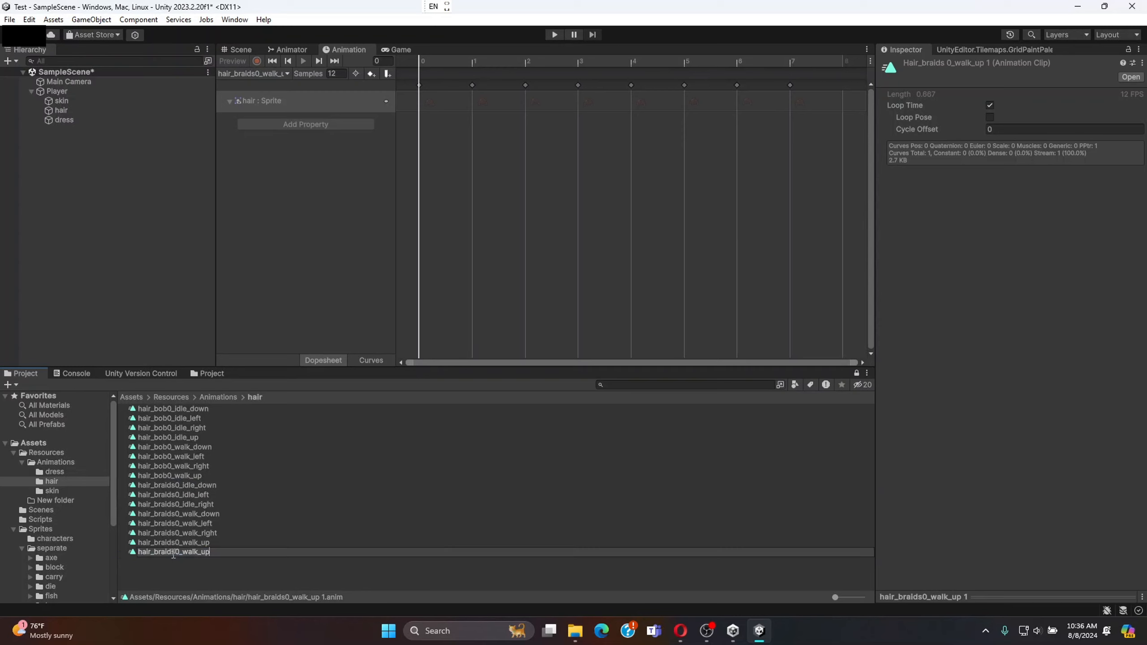
double_click(190, 552)
type("idle")
key("Return")
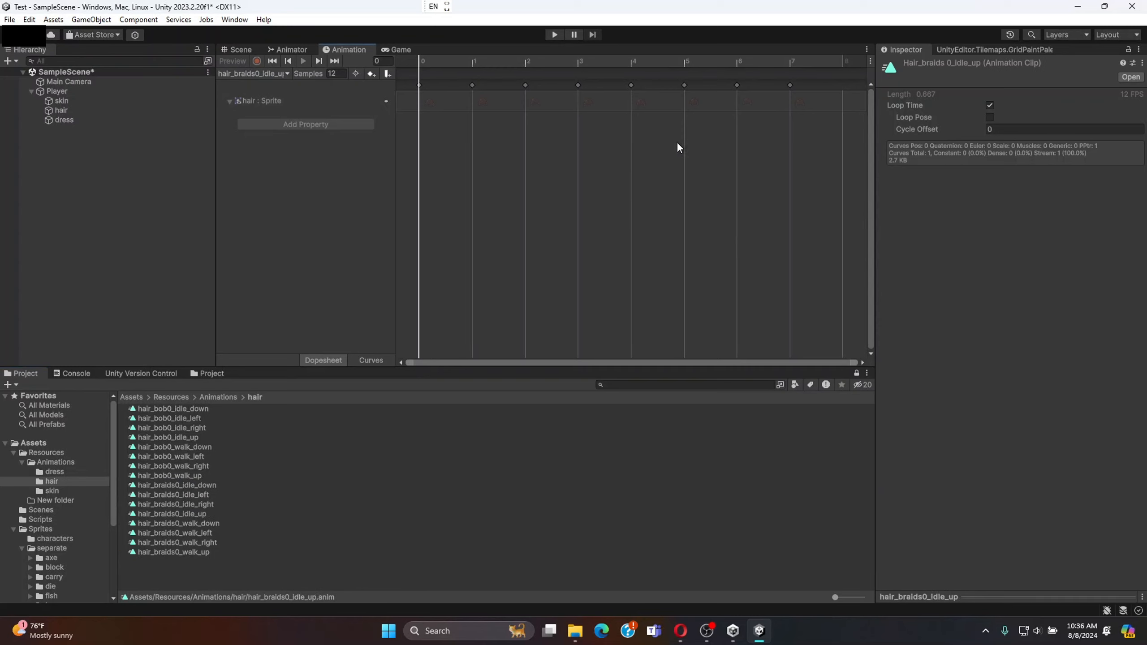
- Delete all keyframes after the first in the hair_braids0_idle_up clip
left_click_drag(846, 124, 480, 86)
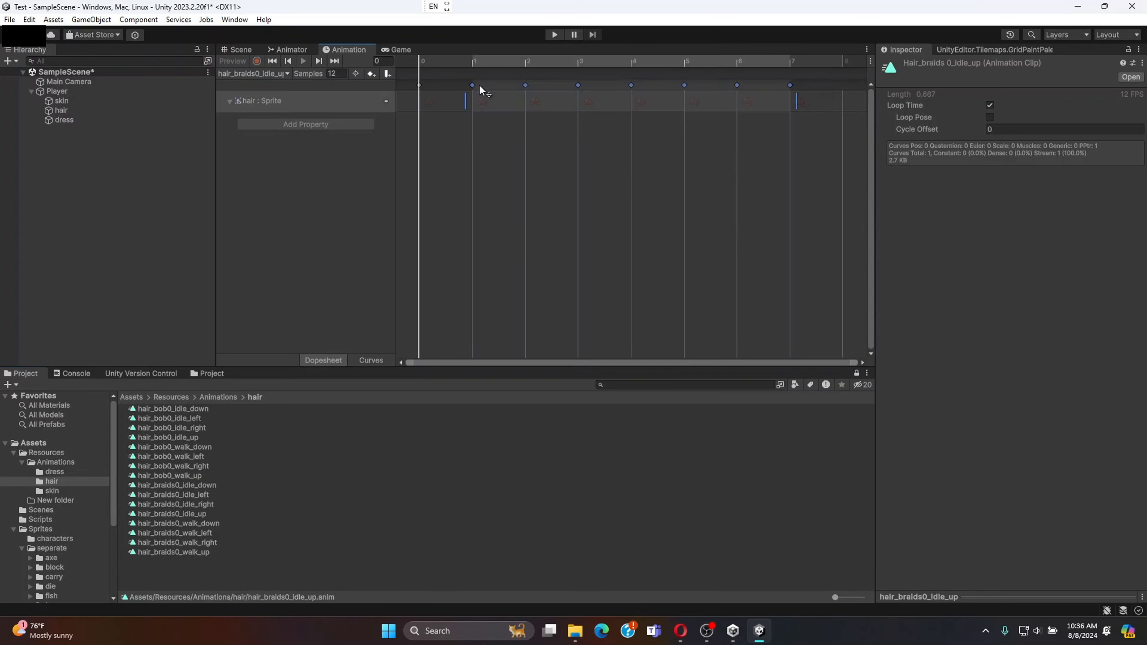
key("Delete")
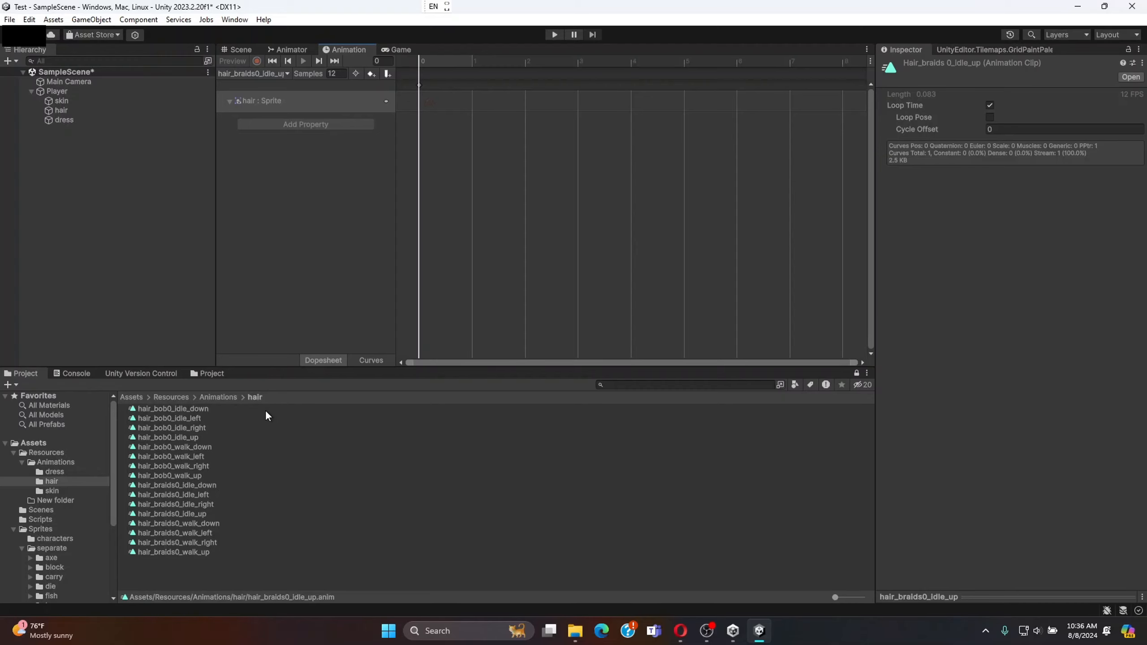
- Add a new layer to the Player Animator controller and create a blend tree state in it
left_click(301, 51)
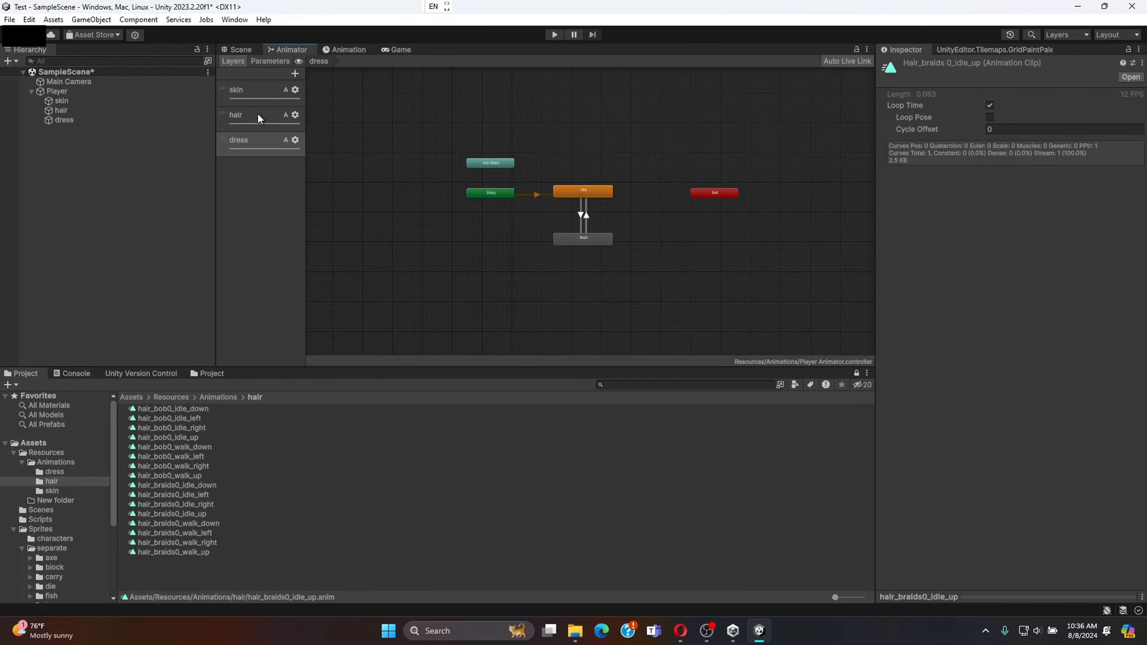
left_click(294, 72)
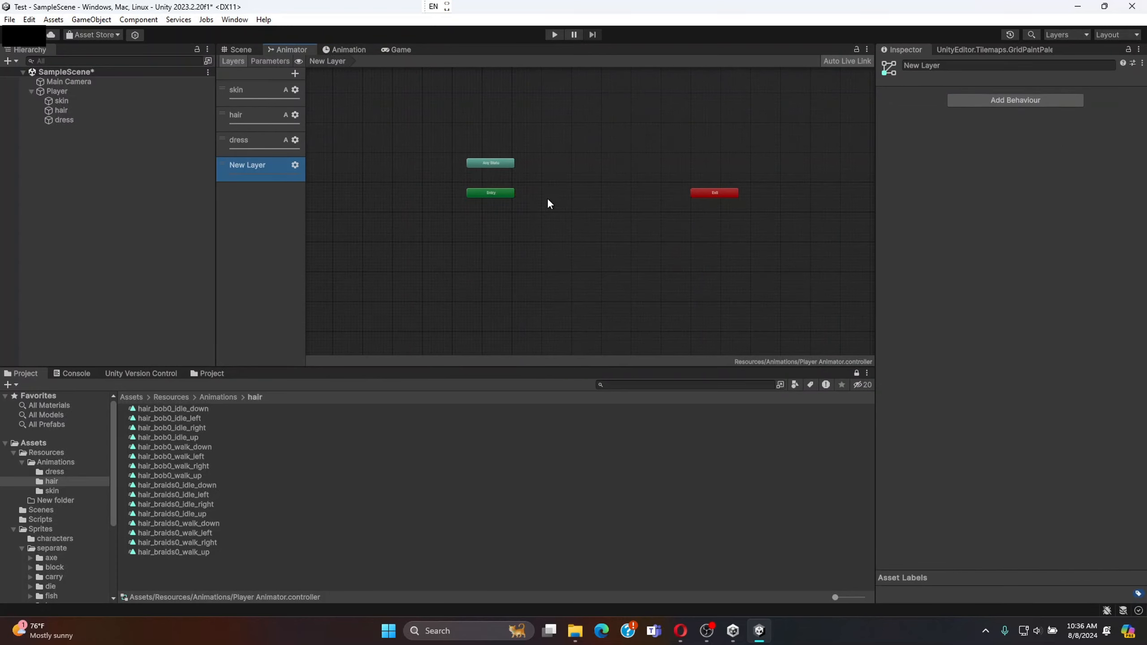
scroll(548, 199, "up", 5)
scroll(548, 199, "down", 5)
left_click(577, 190)
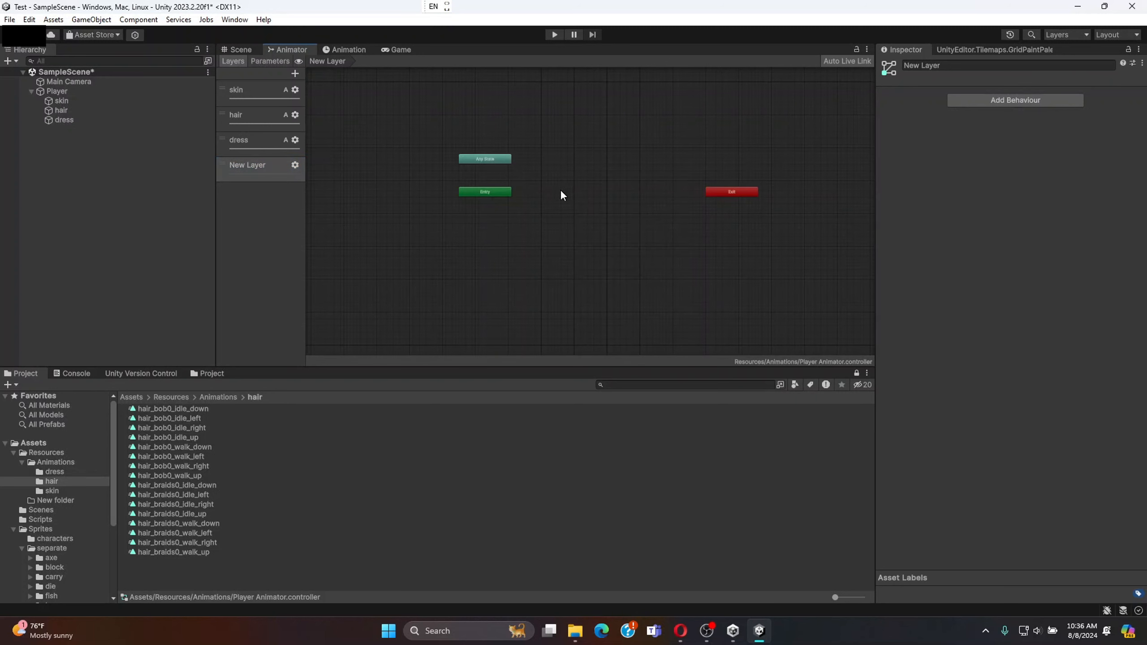
right_click(562, 191)
left_click(487, 238)
scroll(583, 170, "up", 4)
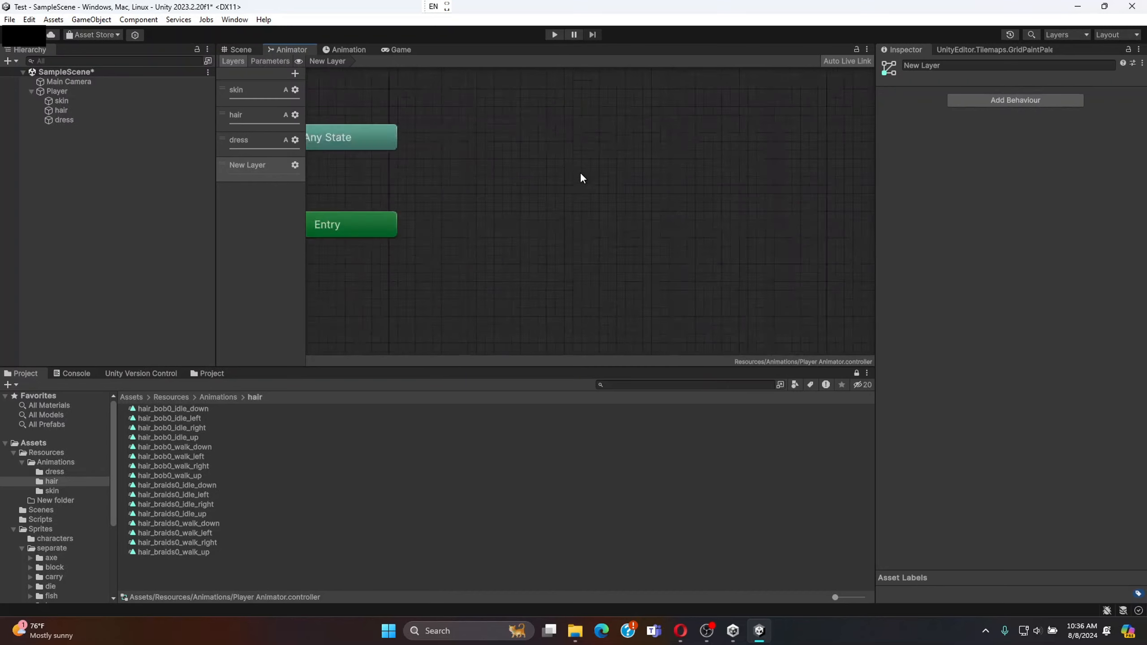
right_click(527, 213)
mouse_move(603, 235)
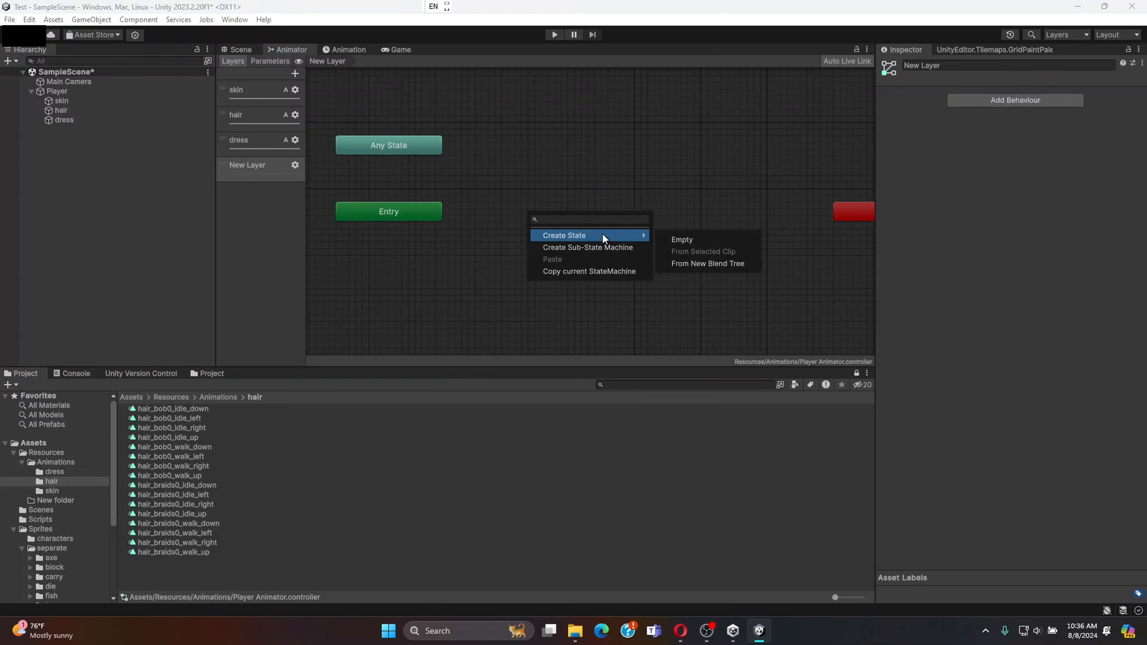
left_click(707, 271)
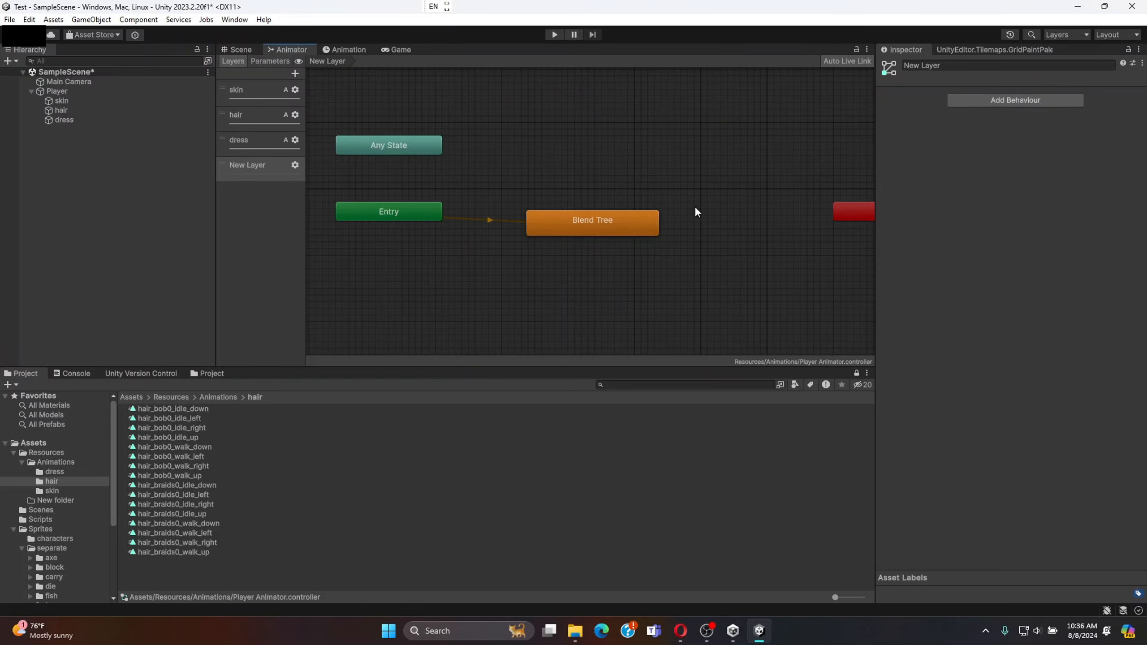
- Rename the new layer's blend tree state as Idle and align it beside the Entry node
left_click(570, 218)
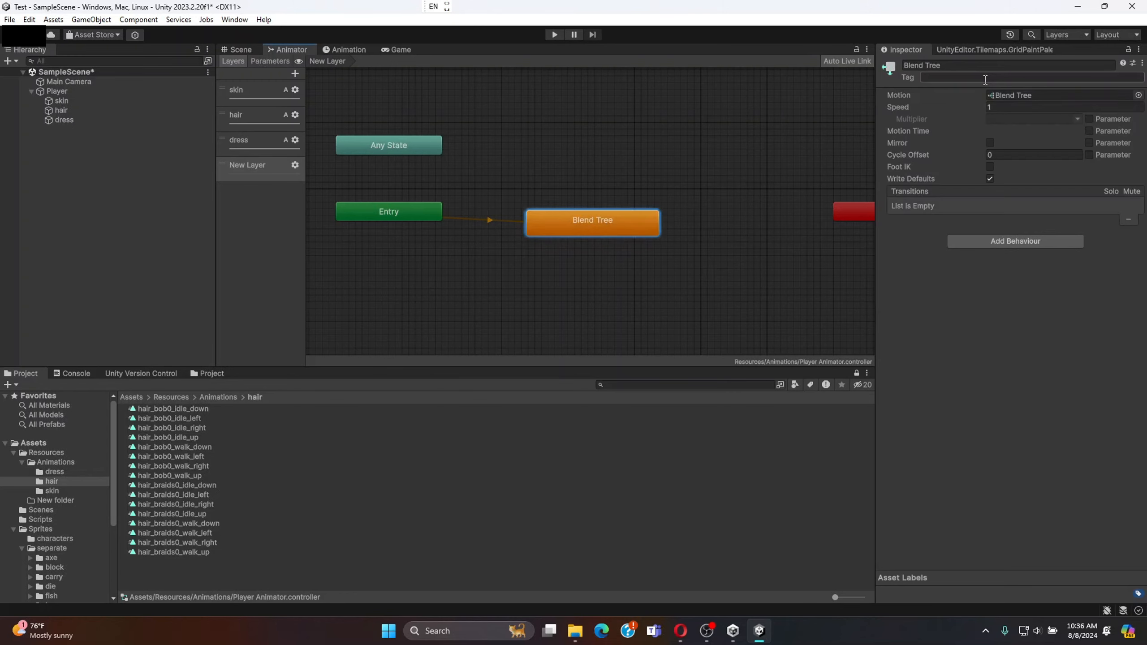
left_click(986, 66)
type("Idle")
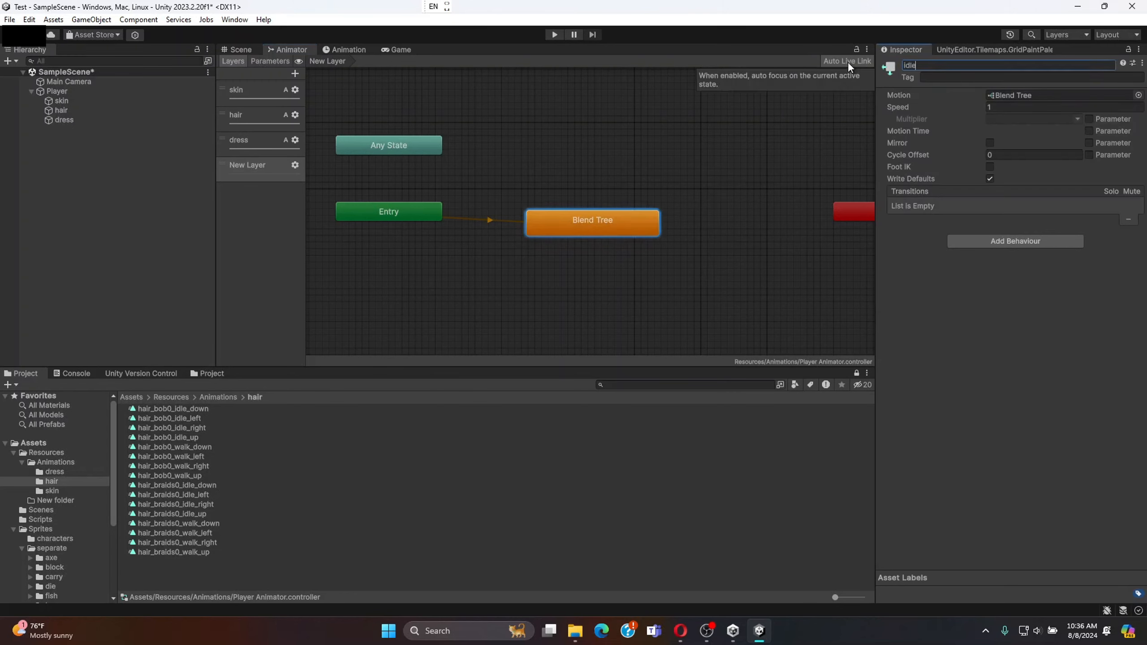
left_click(627, 280)
left_click_drag(603, 228, 583, 211)
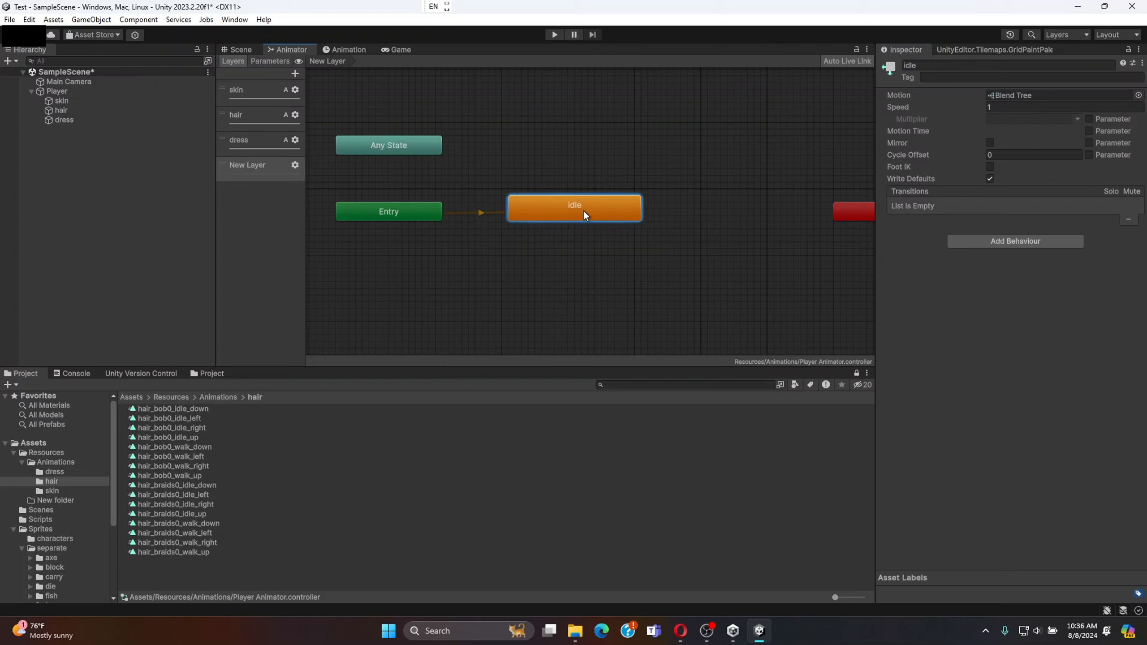
- Create a second blend tree state below Idle and name it walk
right_click(570, 318)
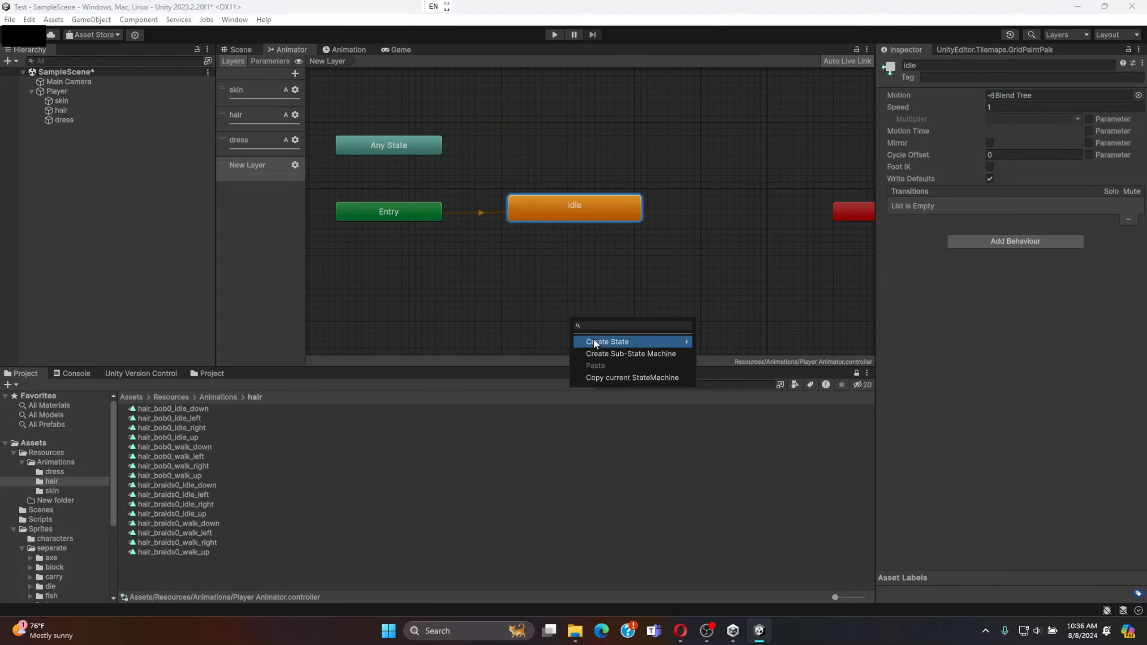
mouse_move(603, 342)
left_click(736, 370)
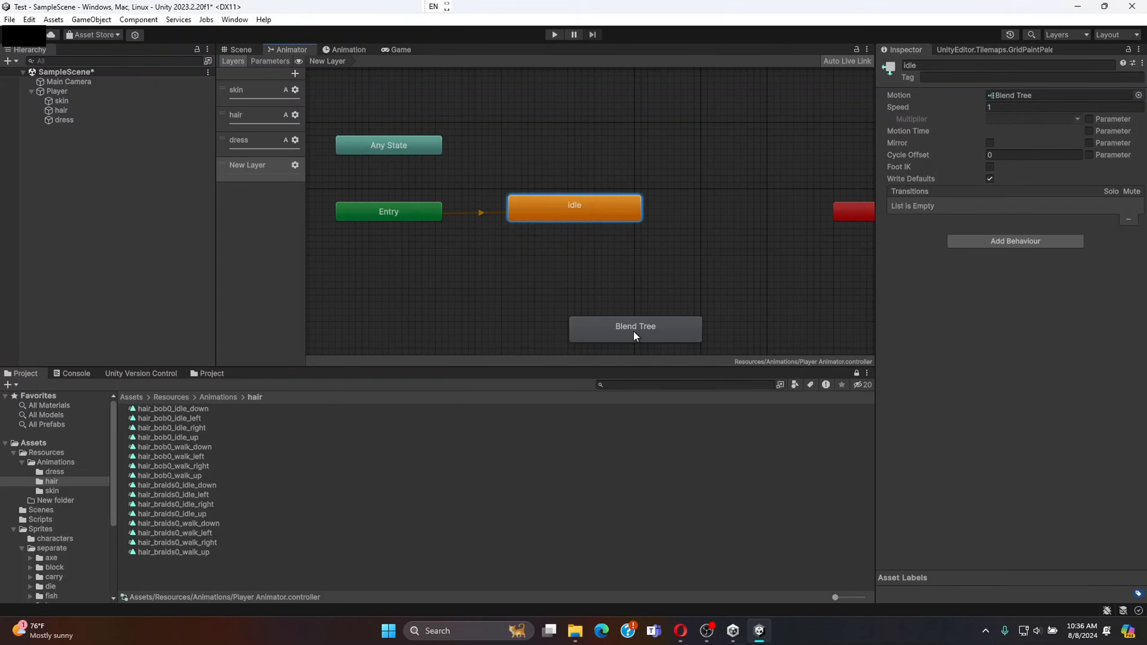
left_click_drag(633, 330, 578, 319)
left_click(1024, 64)
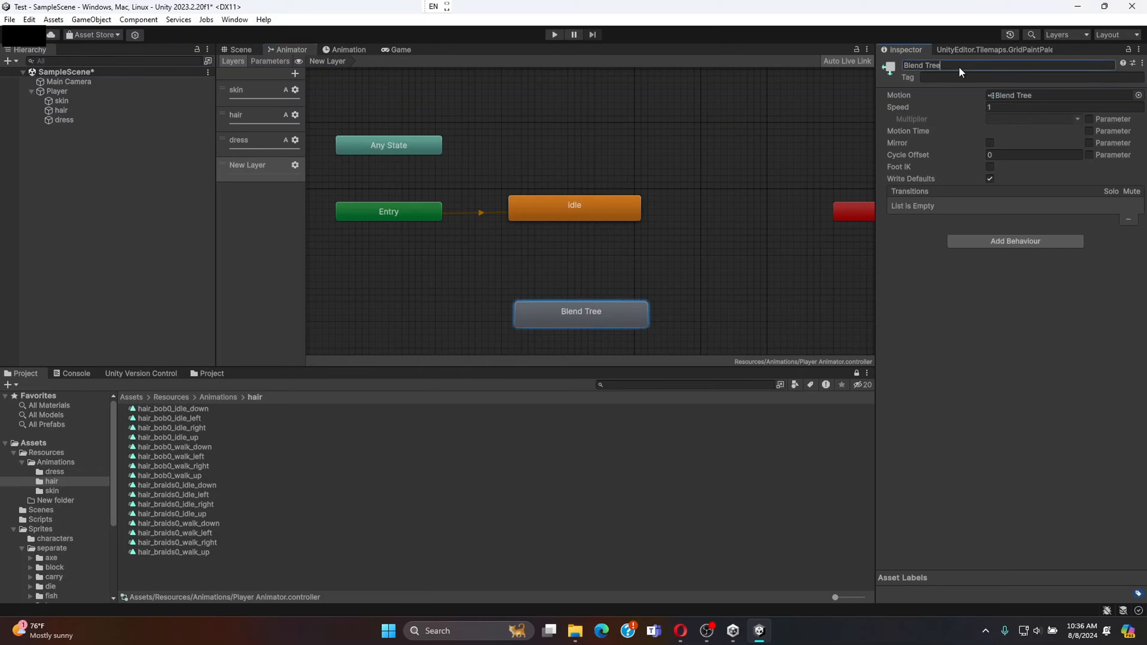
type("walk")
left_click(728, 264)
- Set the Idle state's blend tree to 2D Simple Directional with horizontal and vertical as its parameters
double_click(589, 205)
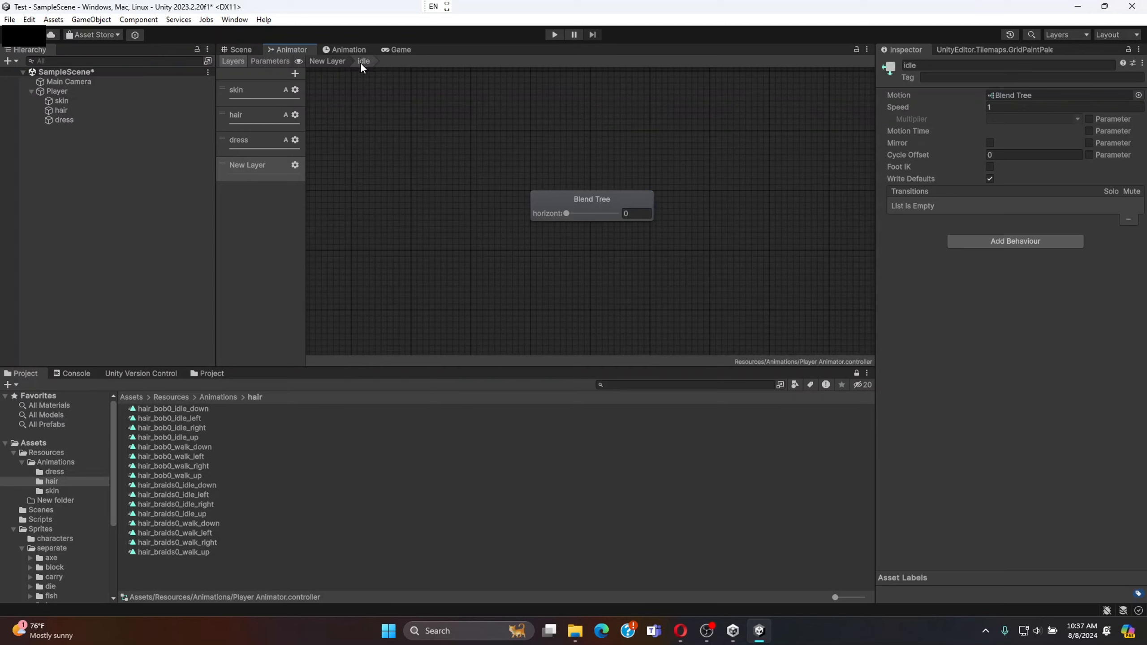
left_click(620, 198)
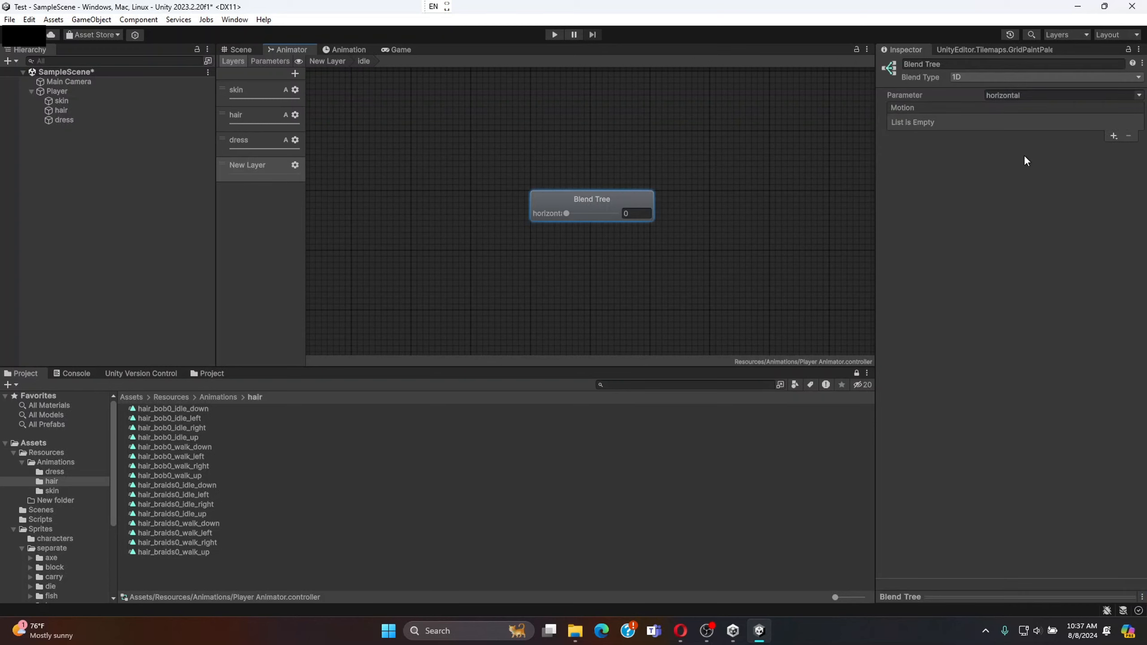
left_click(1101, 77)
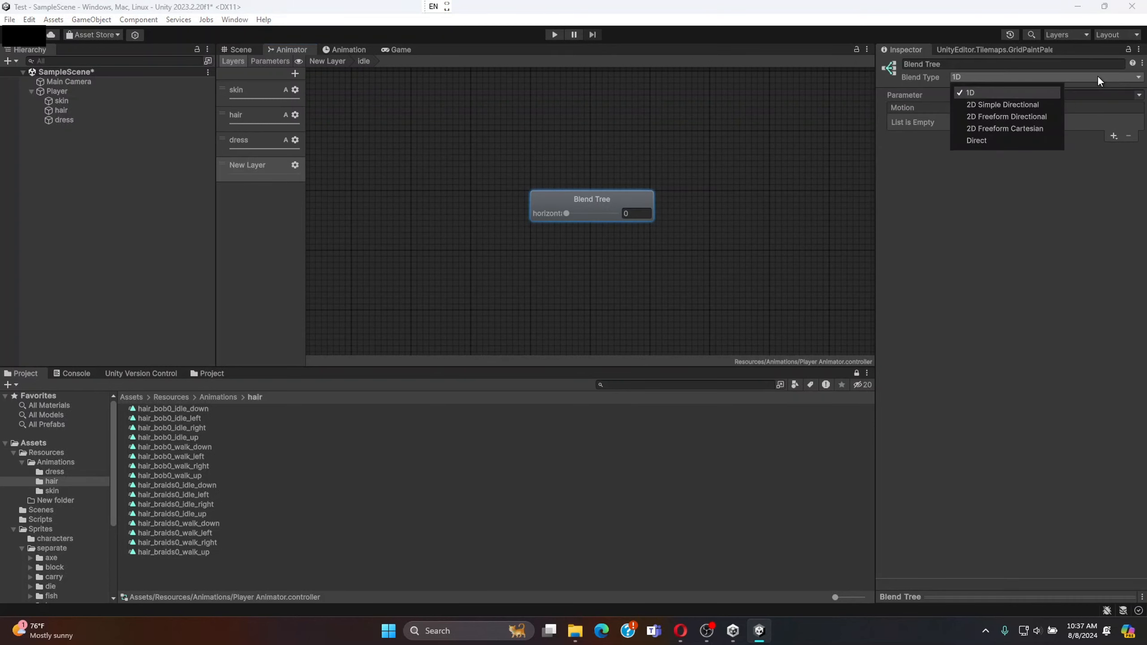
left_click(1031, 109)
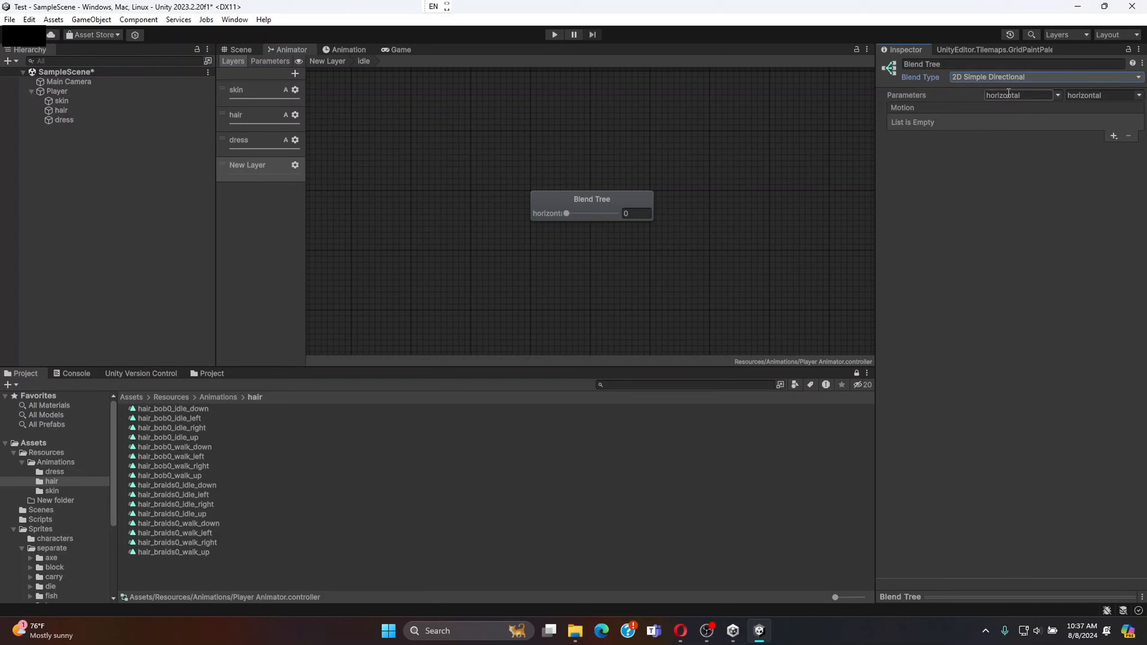
left_click(1138, 96)
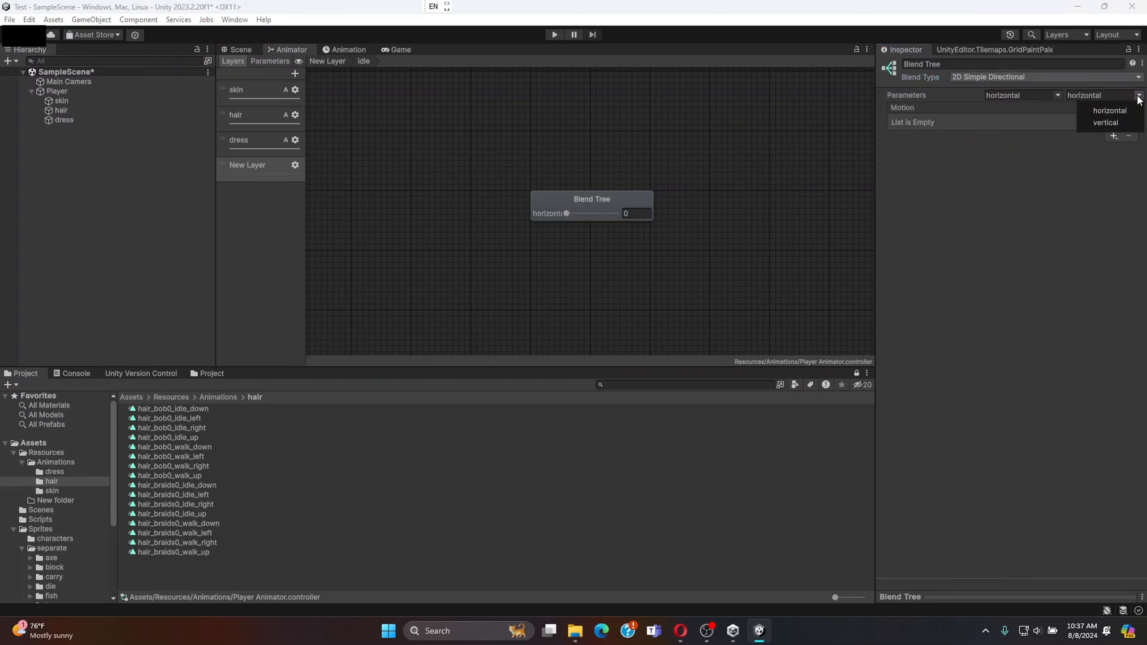
left_click(1111, 119)
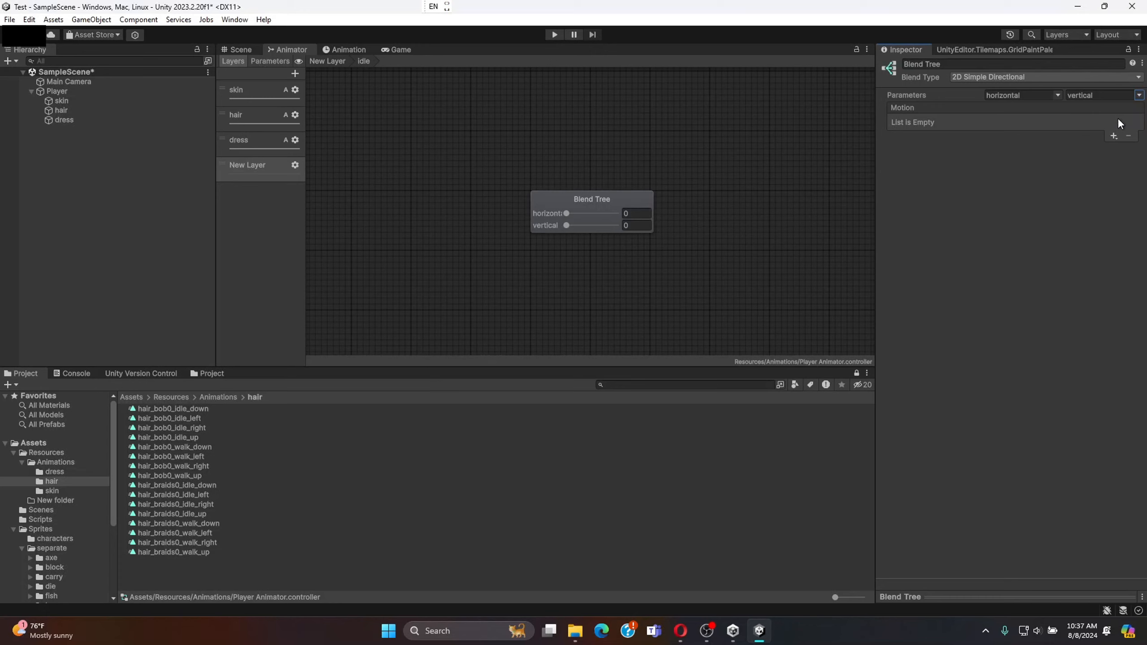
- Add four motion fields to the Idle blend tree
left_click(1114, 136)
left_click(1102, 151)
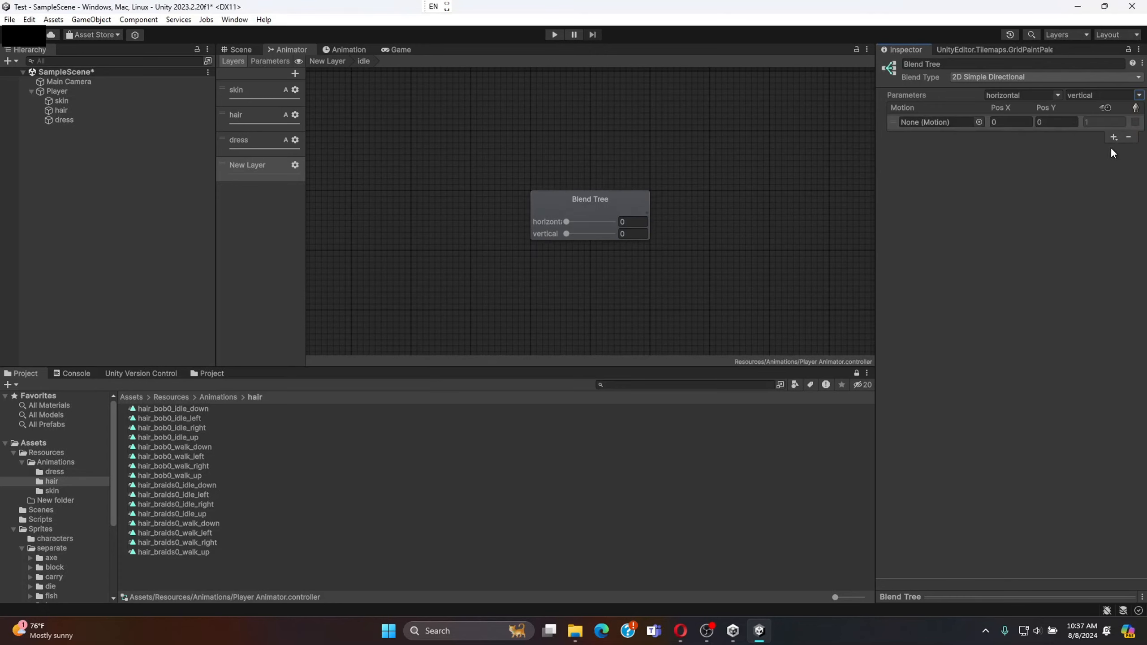
left_click(1114, 137)
left_click(1113, 152)
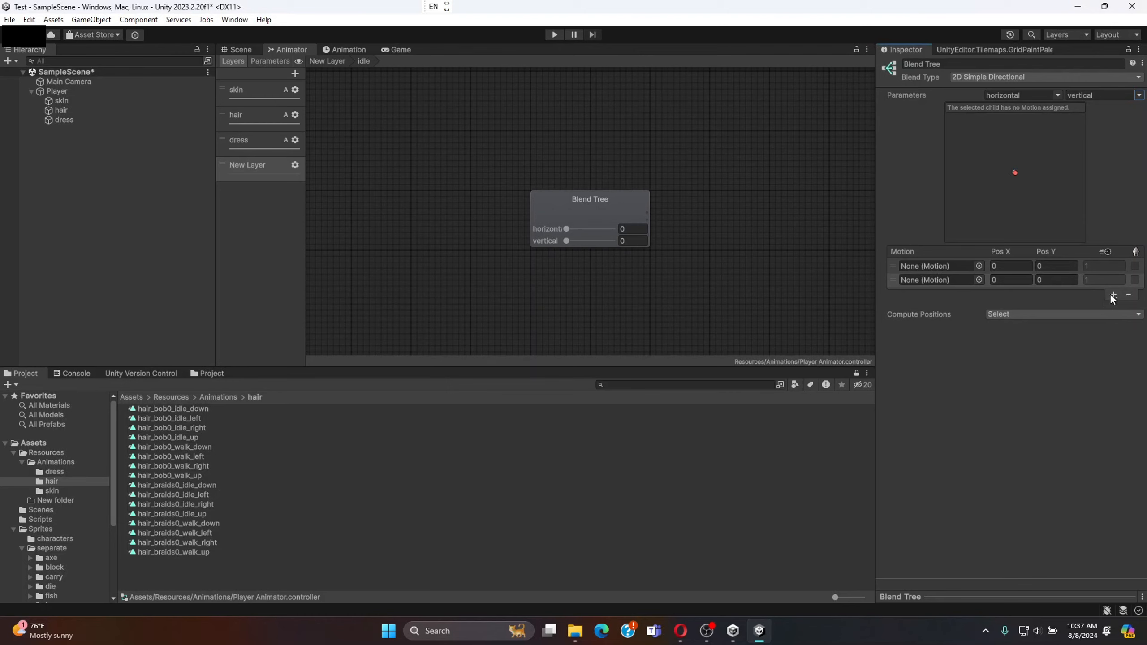
left_click(1112, 294)
left_click(1097, 312)
left_click(1113, 309)
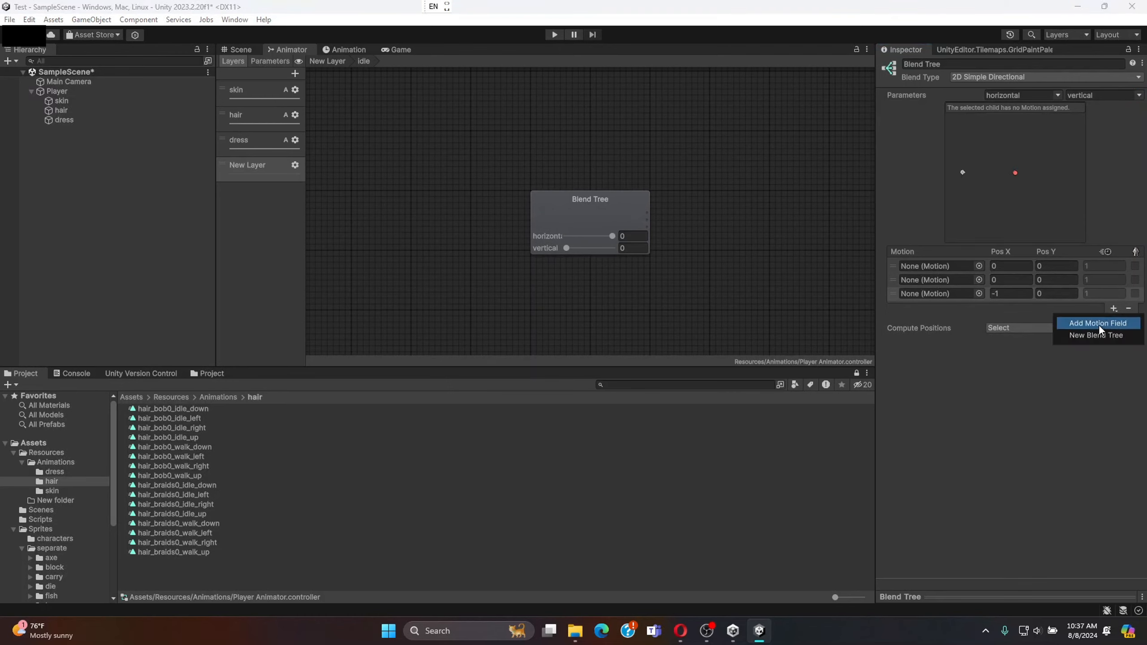
left_click(1098, 324)
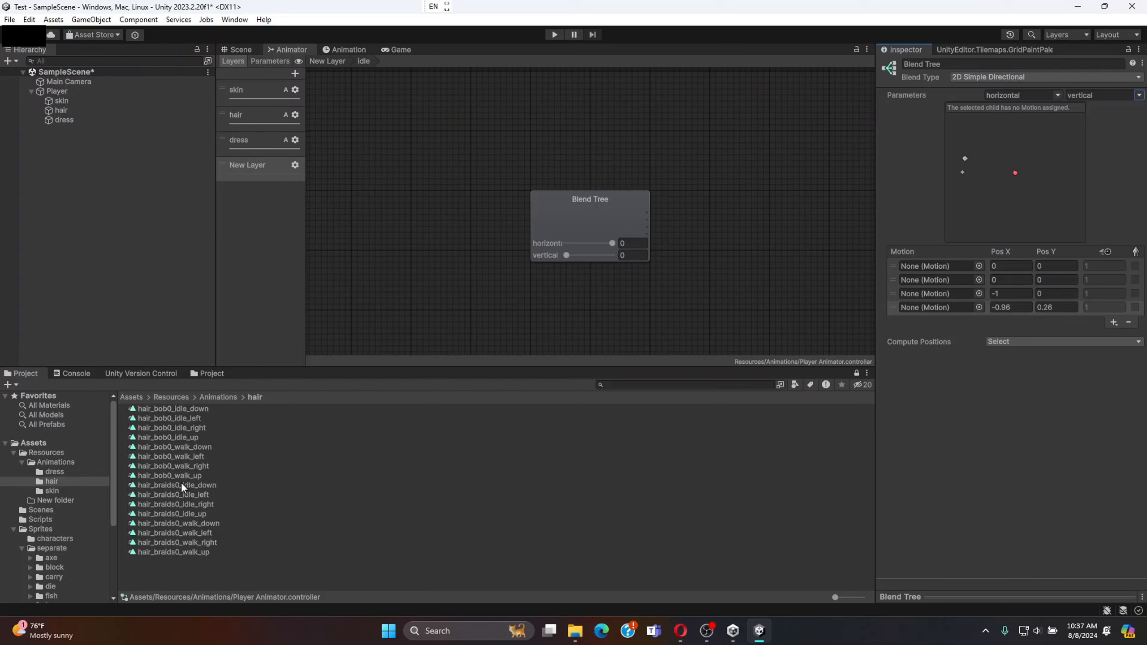
- Assign hair_braids0_idle_down, idle_left, idle_right and idle_up, in that order, to the Idle blend tree's four motion fields
left_click_drag(181, 483, 937, 266)
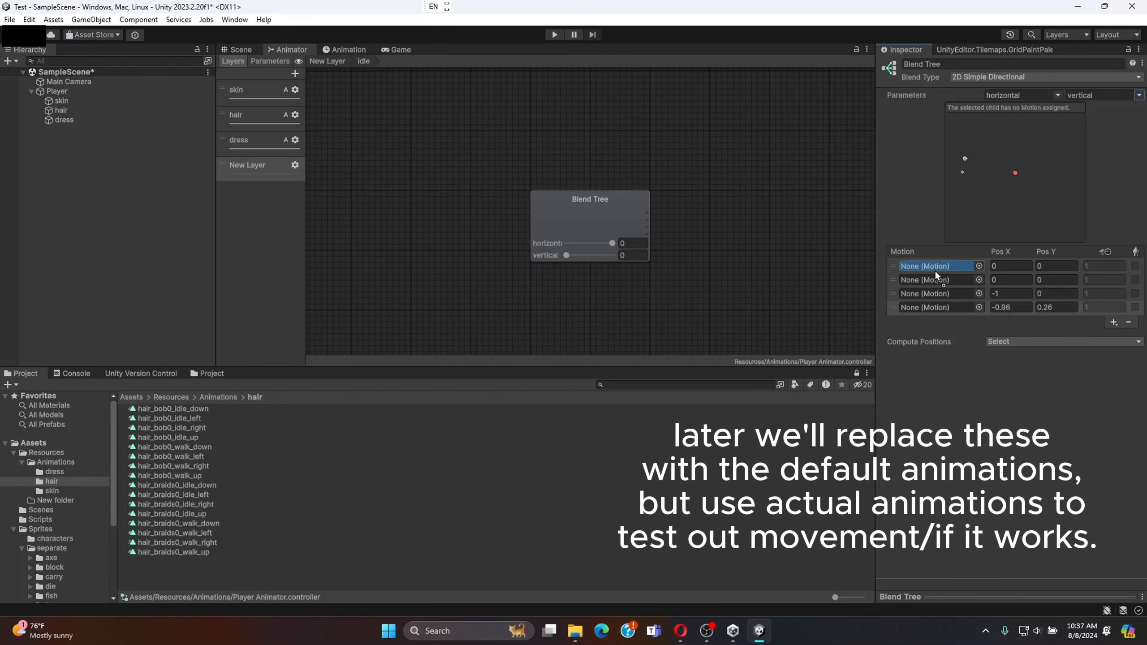
left_click_drag(361, 494, 915, 280)
left_click_drag(190, 505, 936, 293)
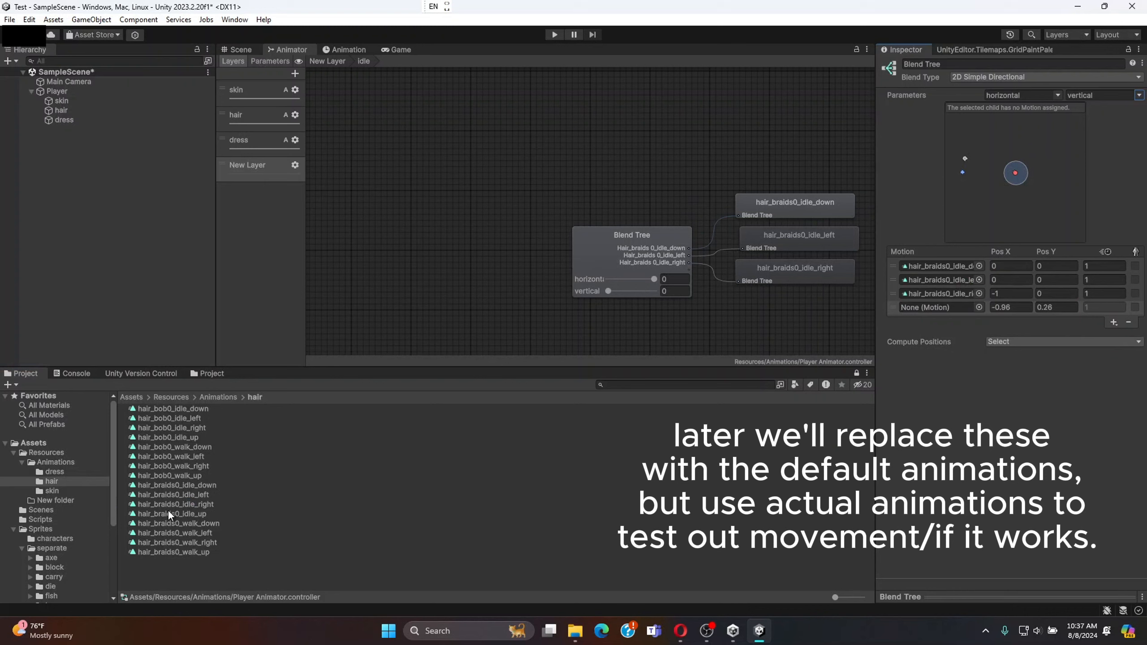
left_click_drag(167, 514, 924, 309)
- Set the idle motions' X, Y positions to 0, -1 for down, -1, 0 for left, 1, 0 for right and 0, 1 for up
left_click(1010, 294)
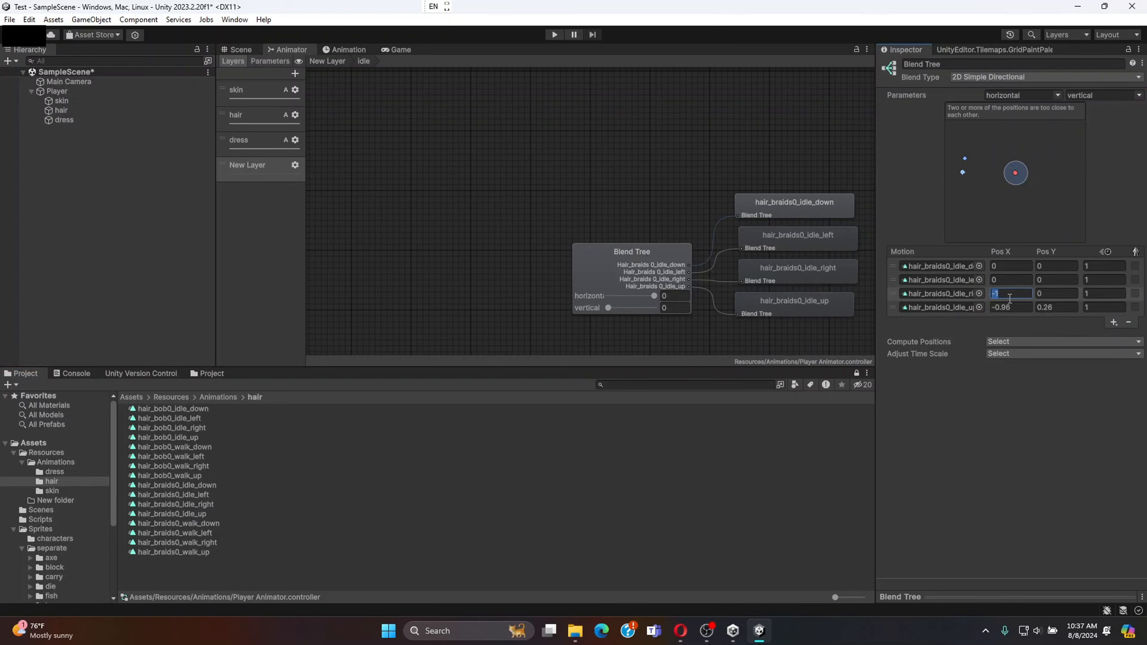
left_click(1043, 265)
type("-1")
left_click(1008, 279)
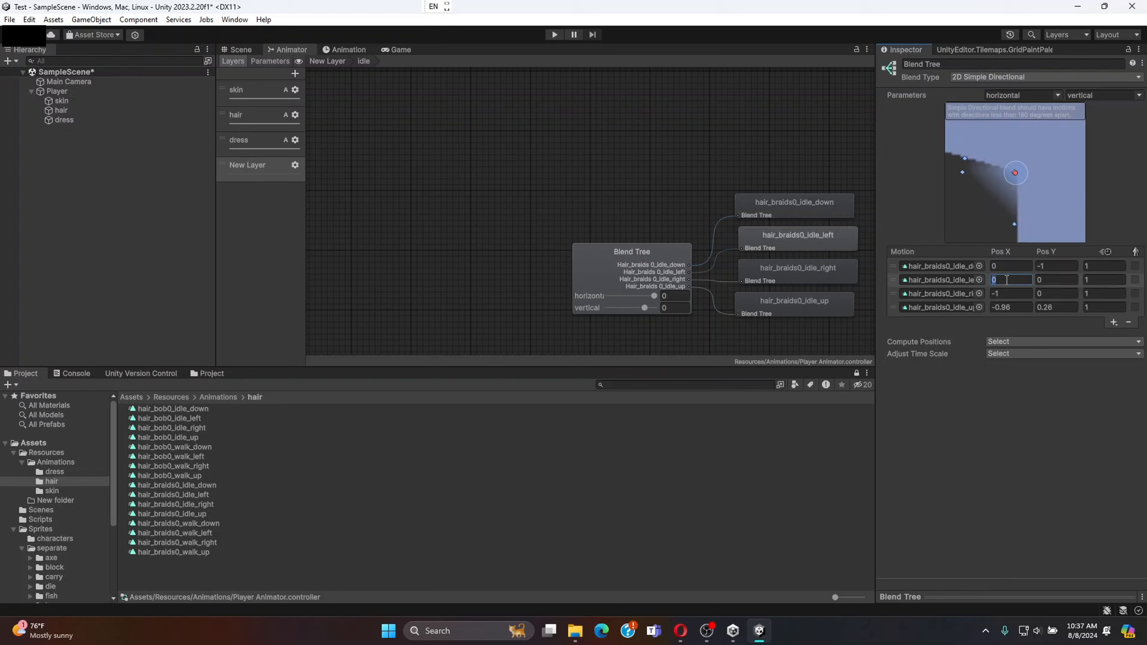
type("-1")
left_click(1007, 293)
type("1")
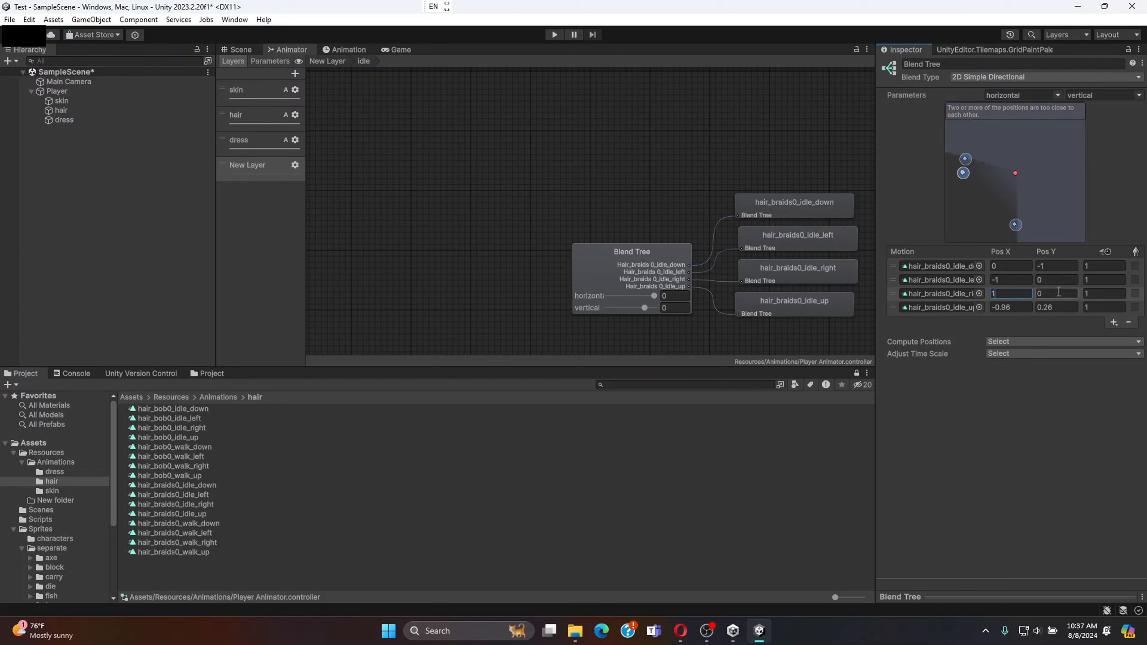
left_click(1057, 306)
type("1")
left_click(1015, 308)
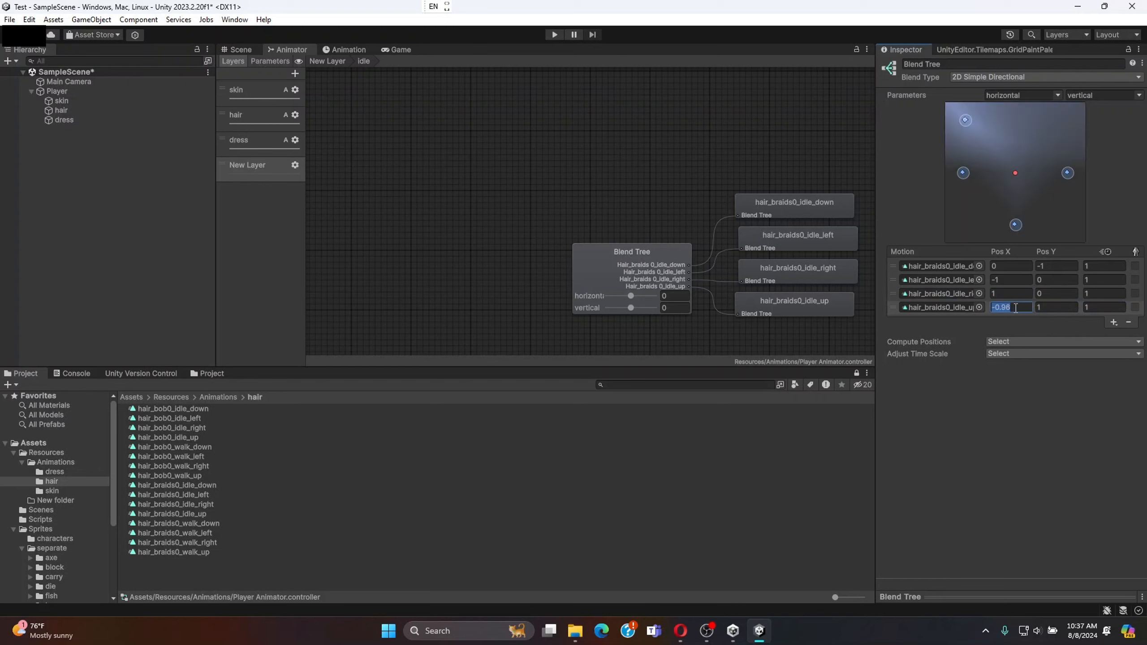
type("0")
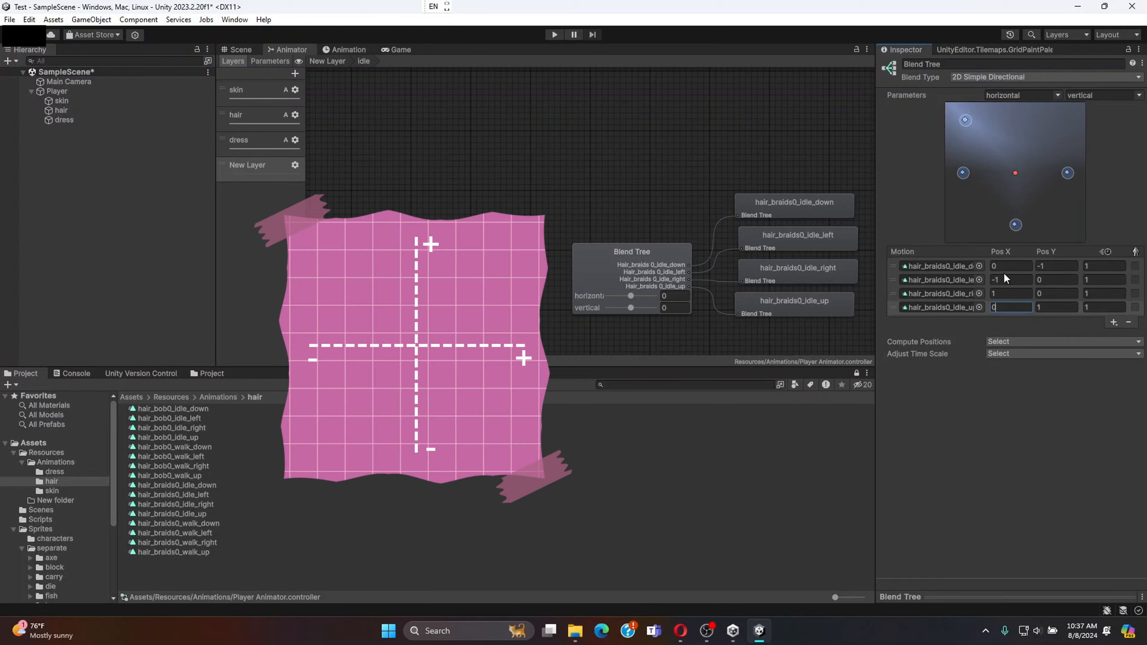
left_click(1036, 374)
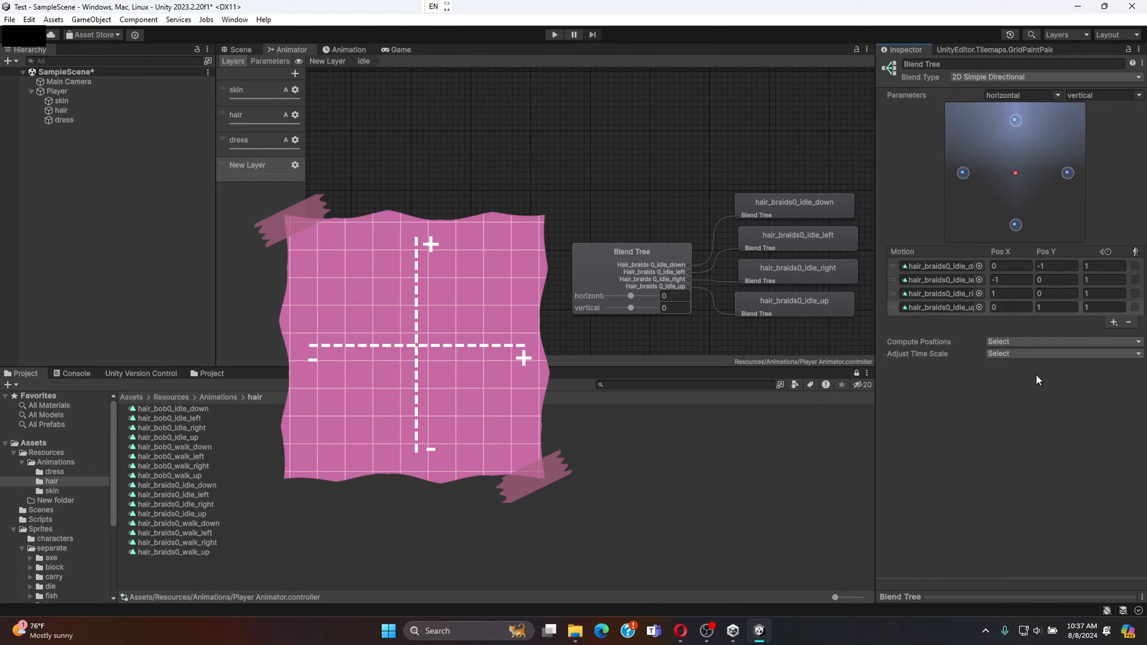
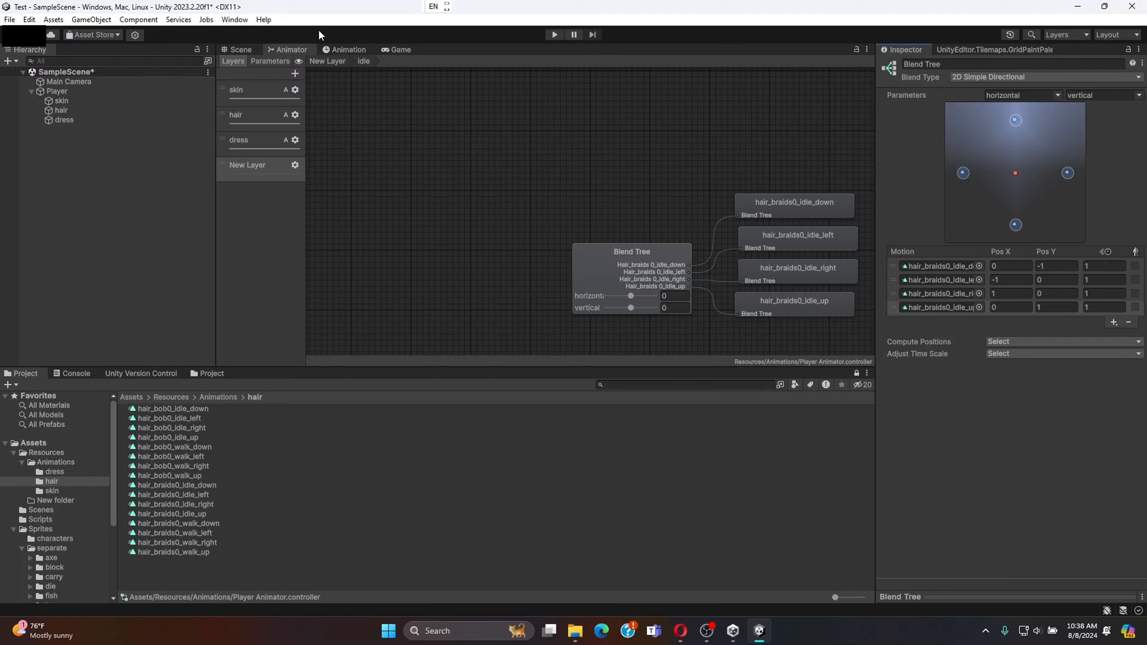
- Open the walk state's blend tree and set it to 2D Simple Directional with horizontal and vertical as its parameters
left_click(330, 61)
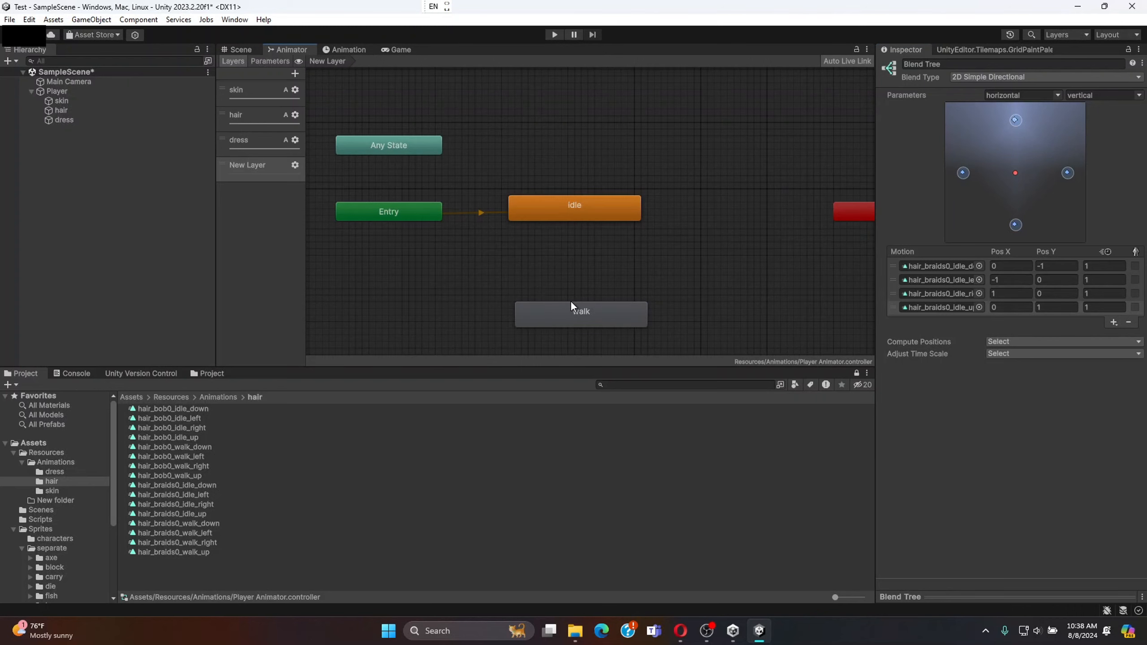
double_click(571, 321)
left_click(638, 203)
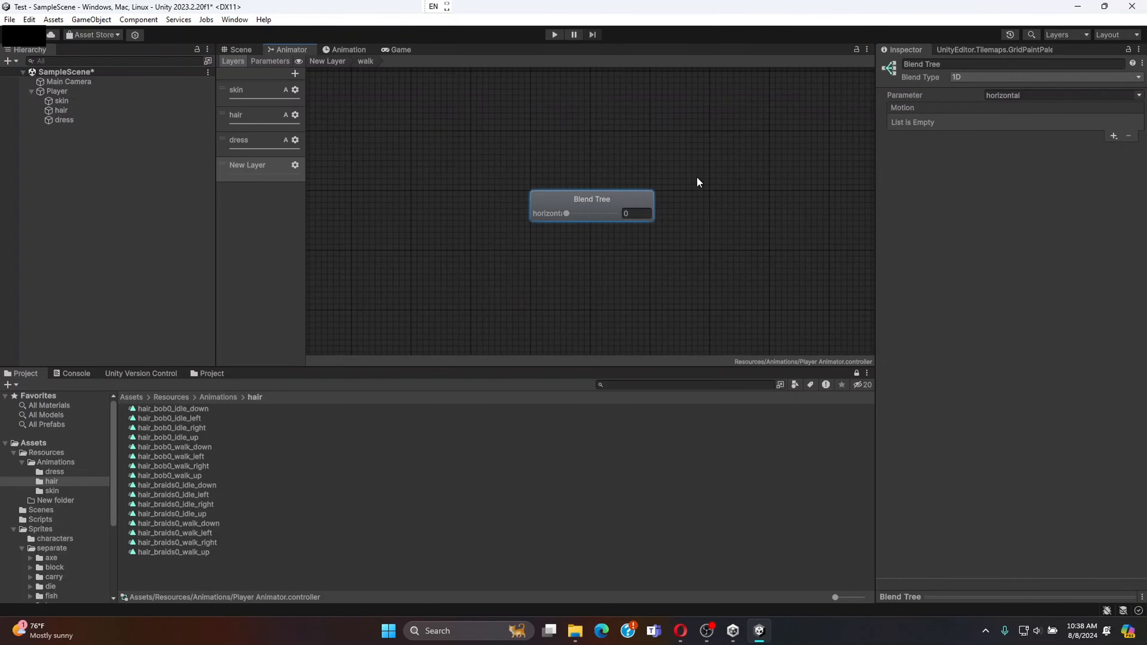
left_click(1021, 77)
left_click(1008, 103)
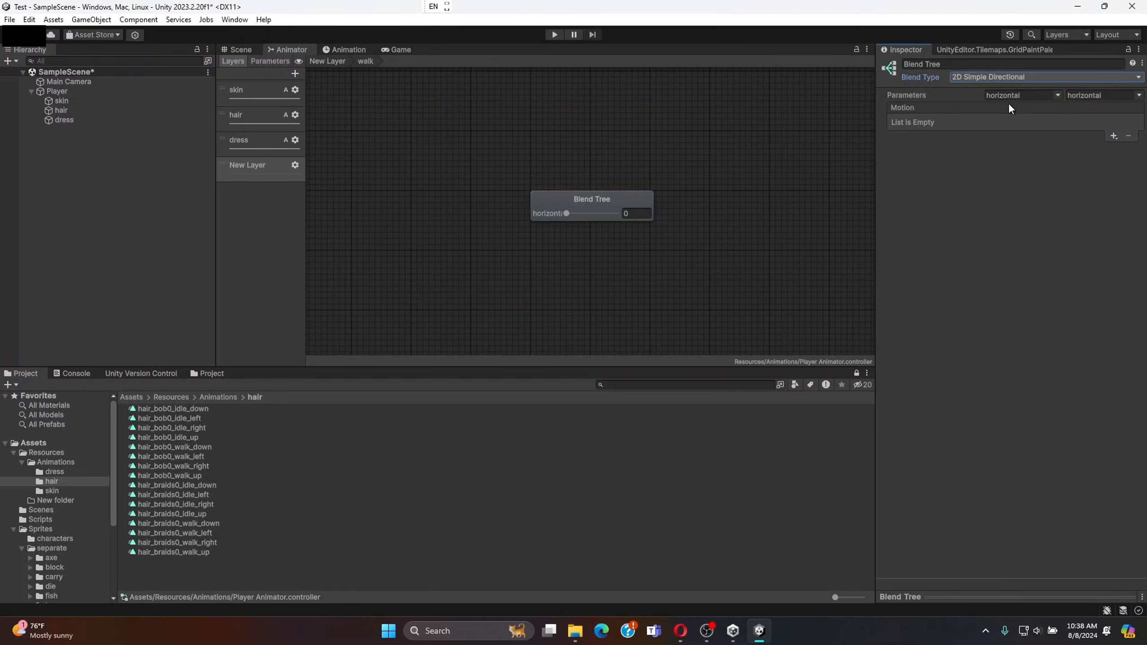
left_click(1134, 96)
left_click(1125, 121)
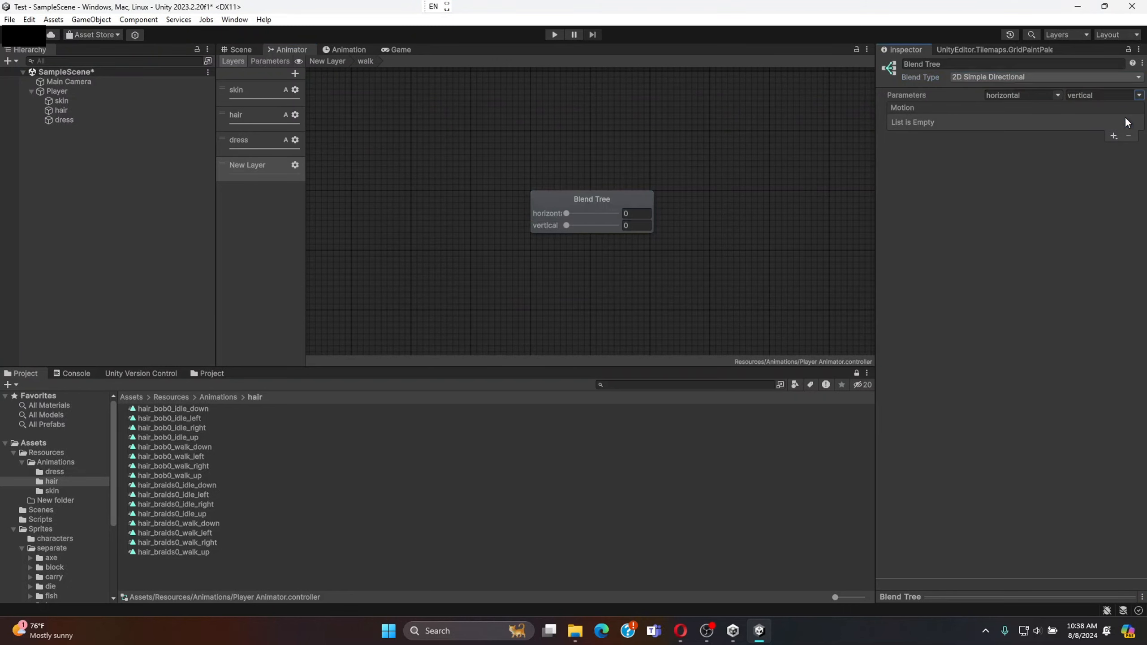
- Add four motion fields to the walk blend tree
left_click(1114, 137)
left_click(1109, 152)
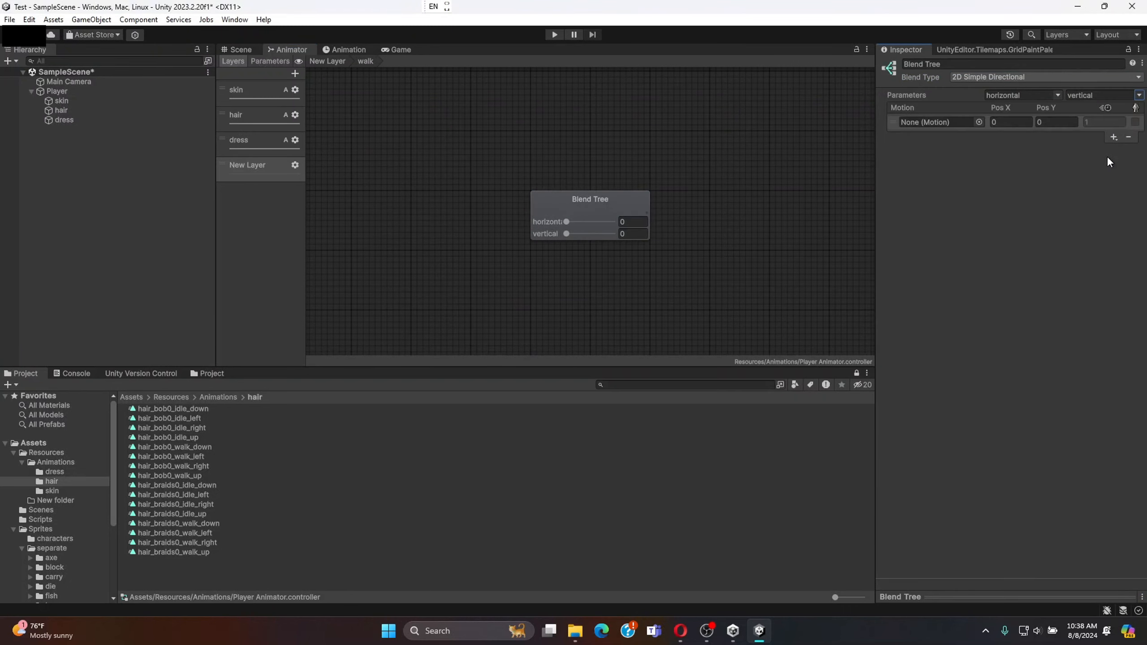
left_click(1113, 138)
left_click(1110, 149)
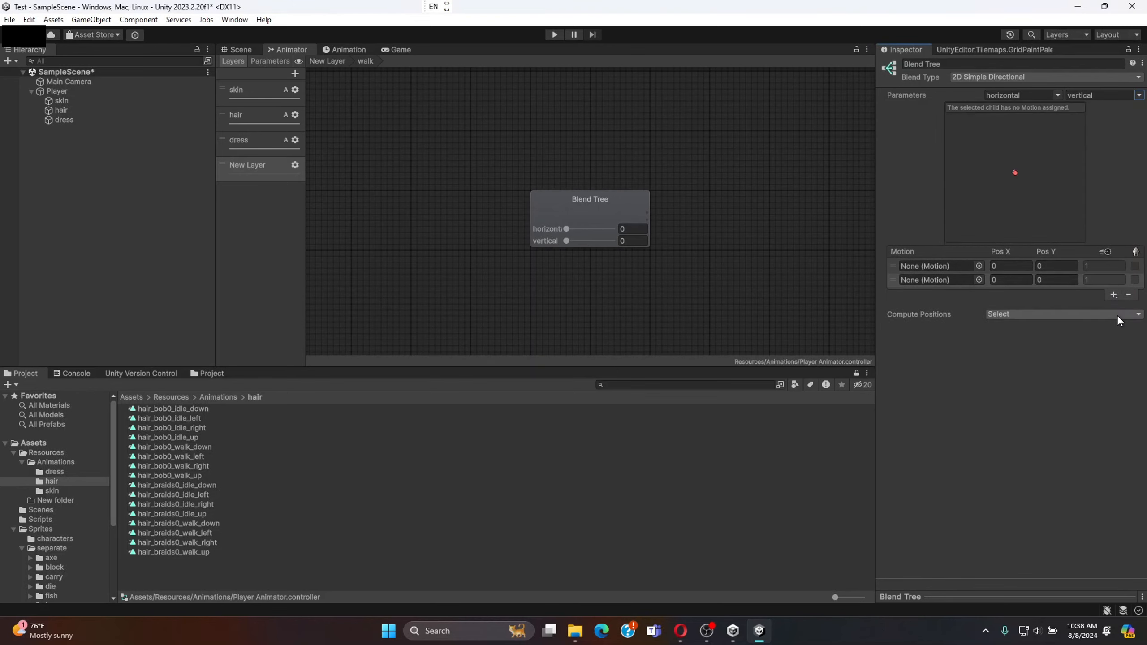
left_click(1114, 295)
left_click(1110, 309)
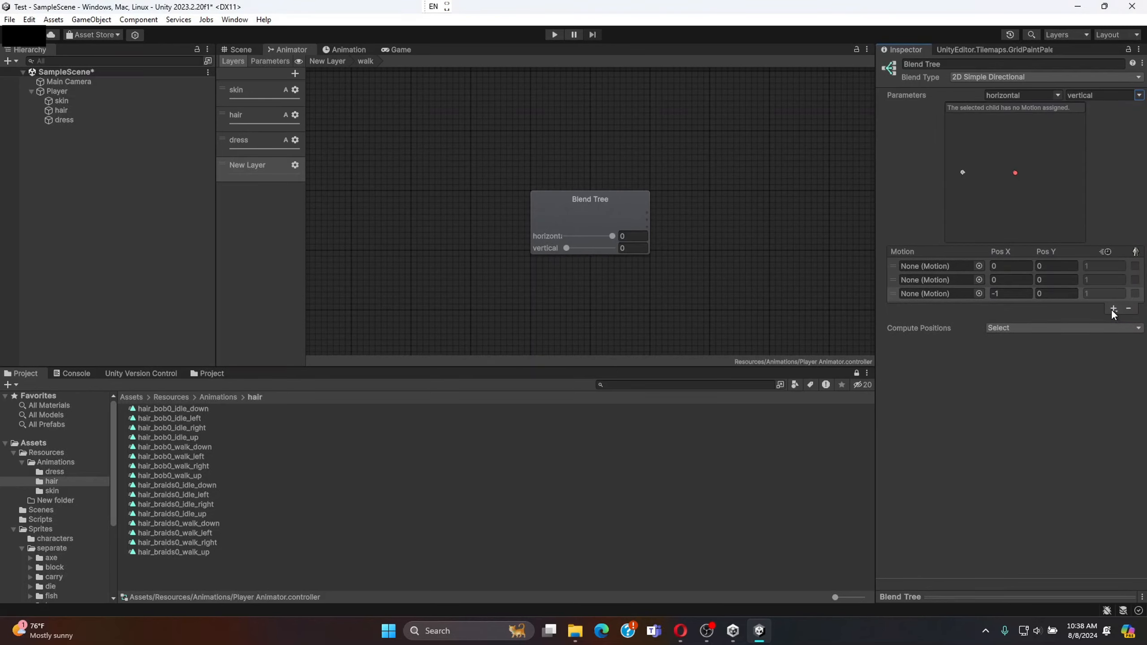
left_click(1113, 309)
left_click(1096, 324)
- Assign hair_braids0_walk_down, walk_left, walk_right and walk_up, in that order, to the walk blend tree's four motion fields
left_click_drag(189, 525, 945, 269)
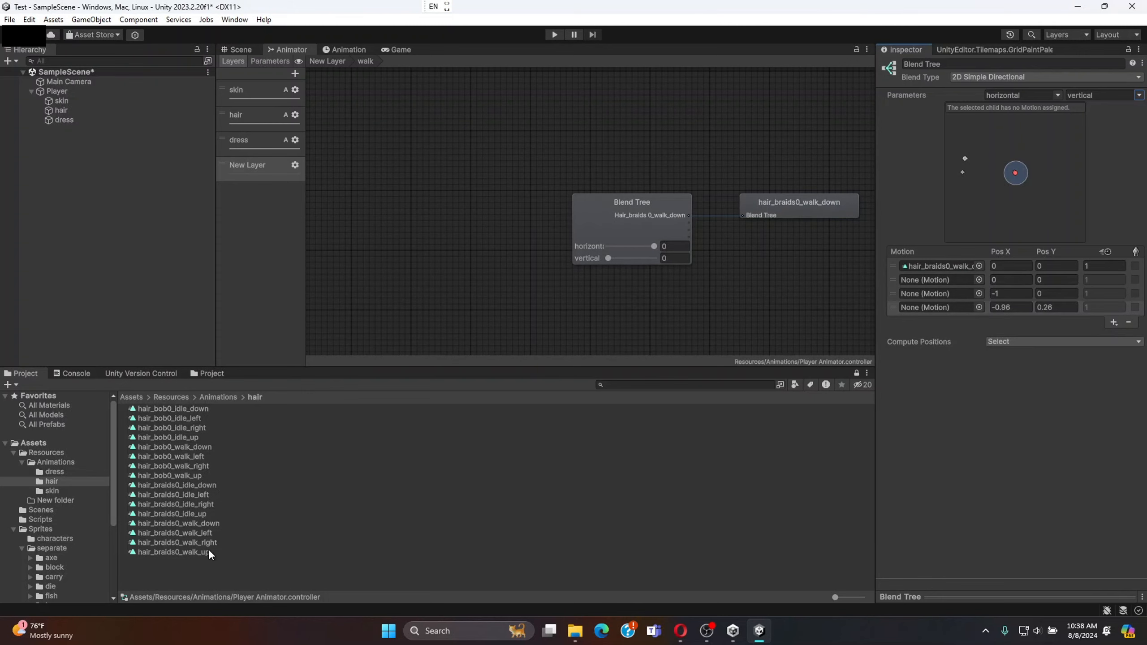
left_click_drag(203, 534, 939, 272)
left_click(940, 273)
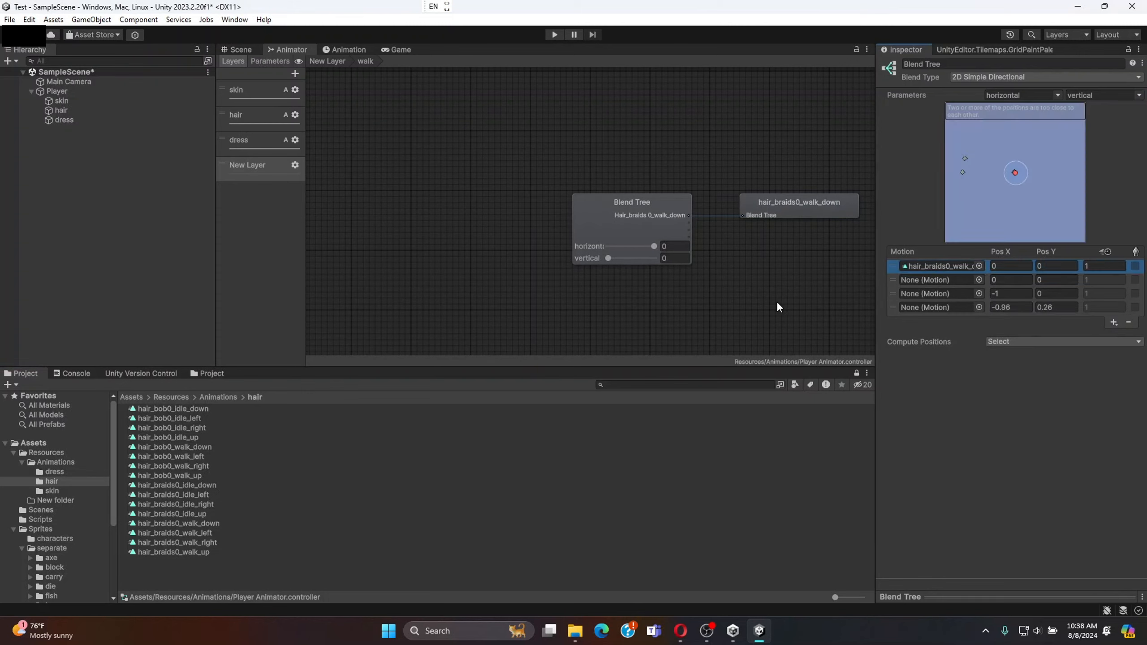
left_click_drag(207, 534, 921, 280)
left_click_drag(195, 541, 925, 297)
left_click_drag(168, 551, 947, 310)
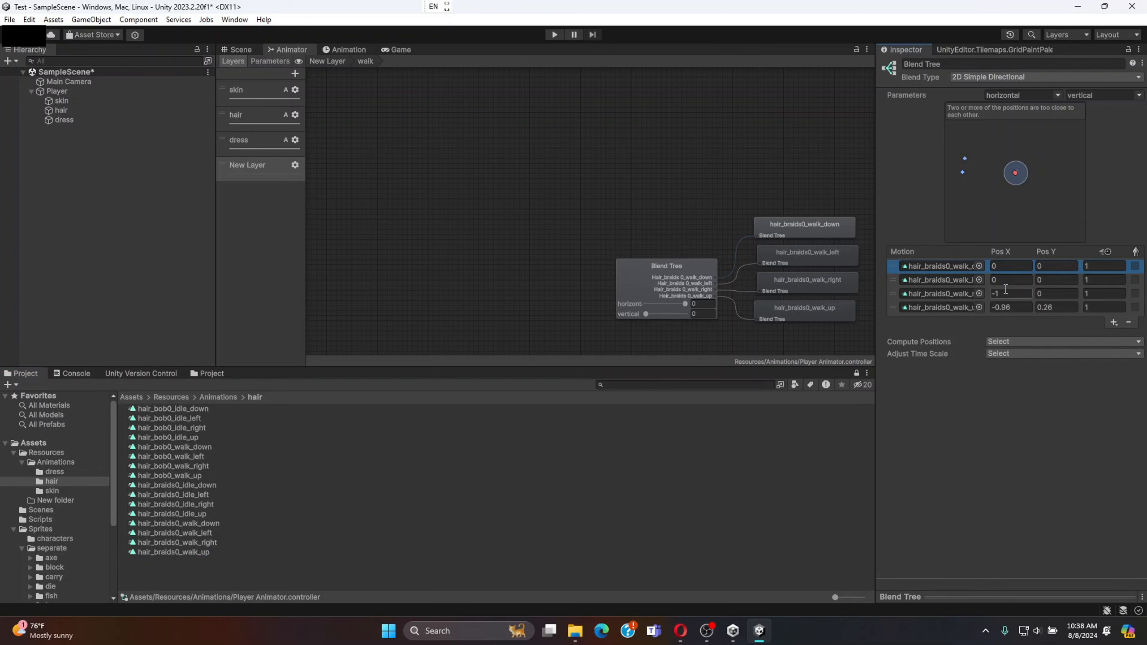
- Set the walk motions' X, Y positions to 0, -1 for down, -1, 0 for left, 1, 0 for right and 0, 1 for up
left_click(1055, 266)
type("-1")
left_click(1029, 280)
type("-1")
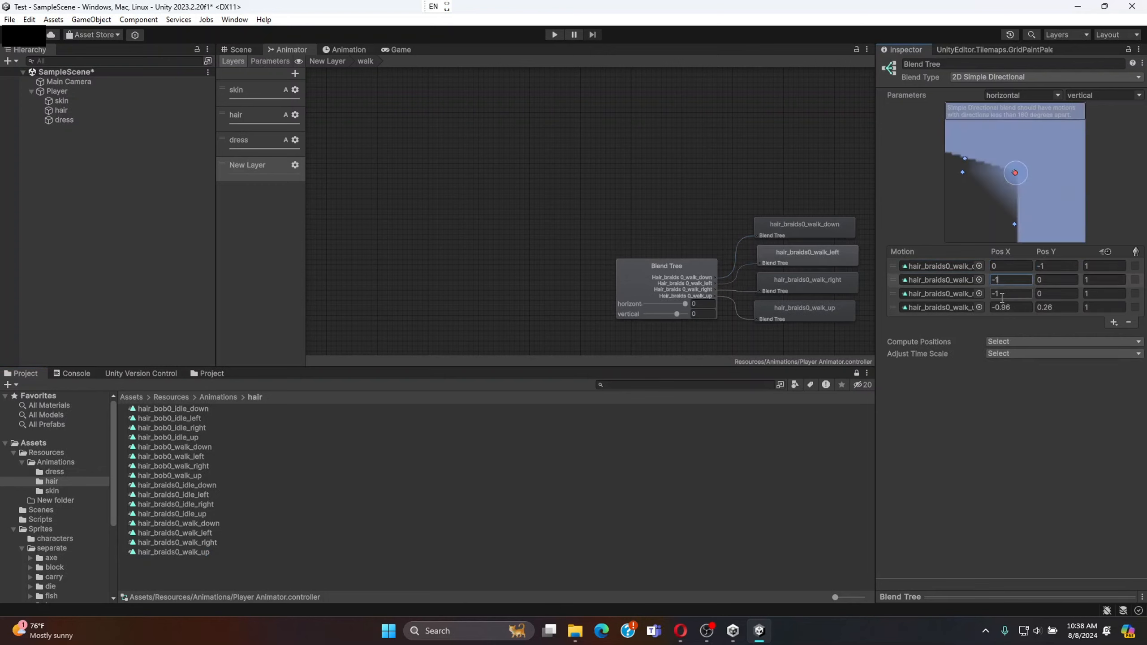
left_click(999, 294)
type("1")
left_click(1062, 302)
left_click(1049, 307)
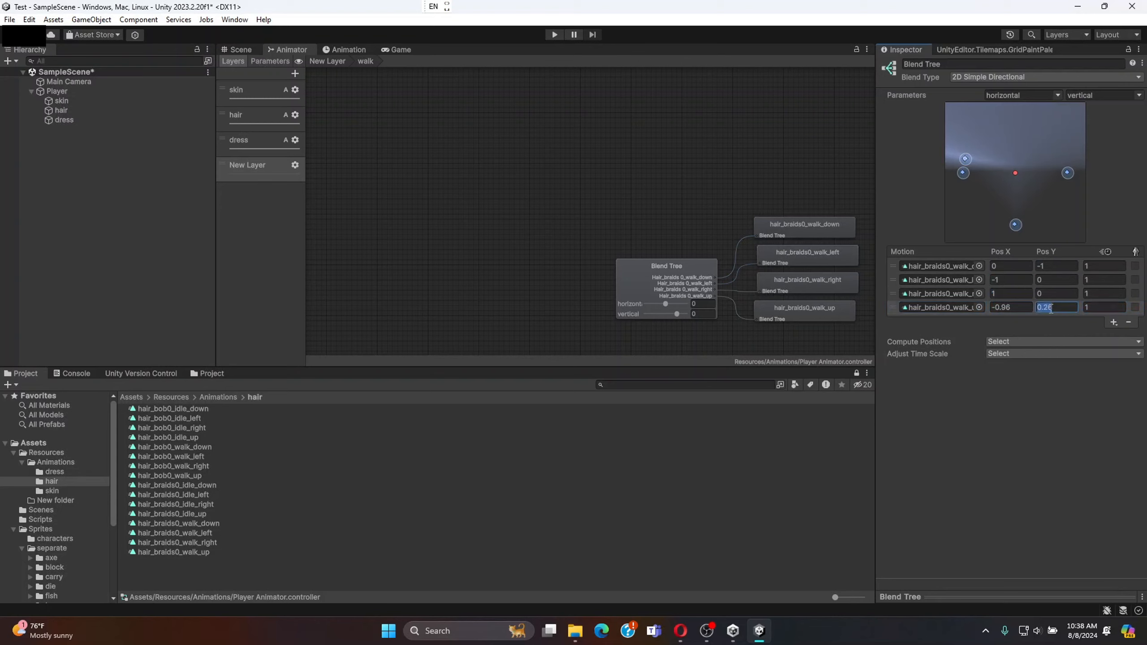
type("1")
left_click(1009, 307)
type("-")
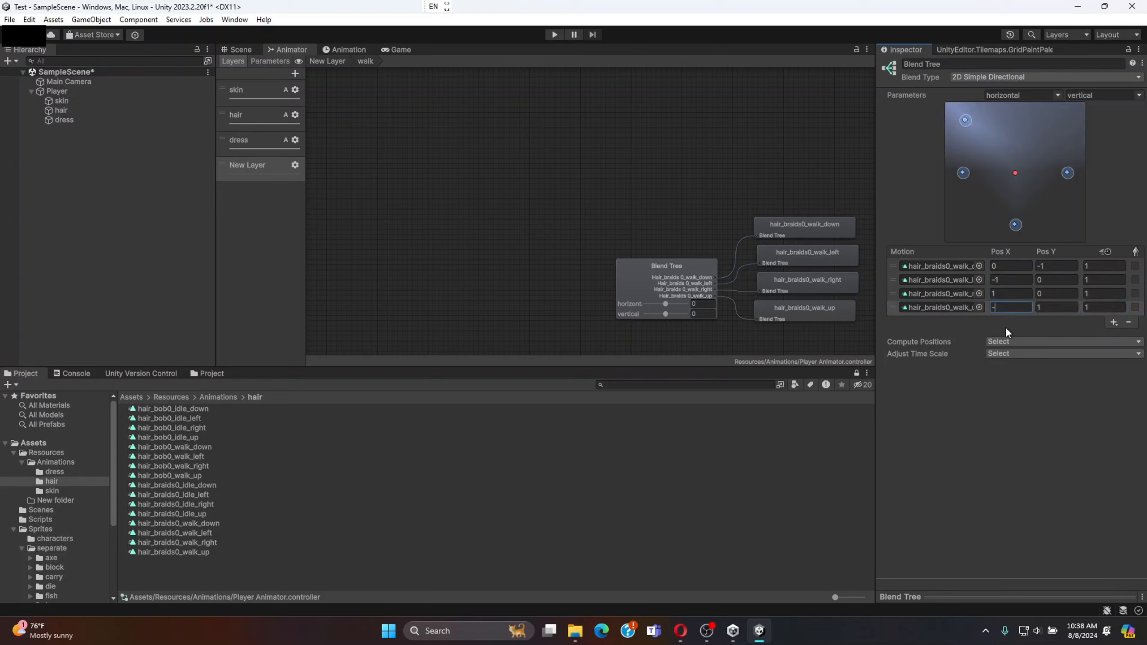
left_click(980, 537)
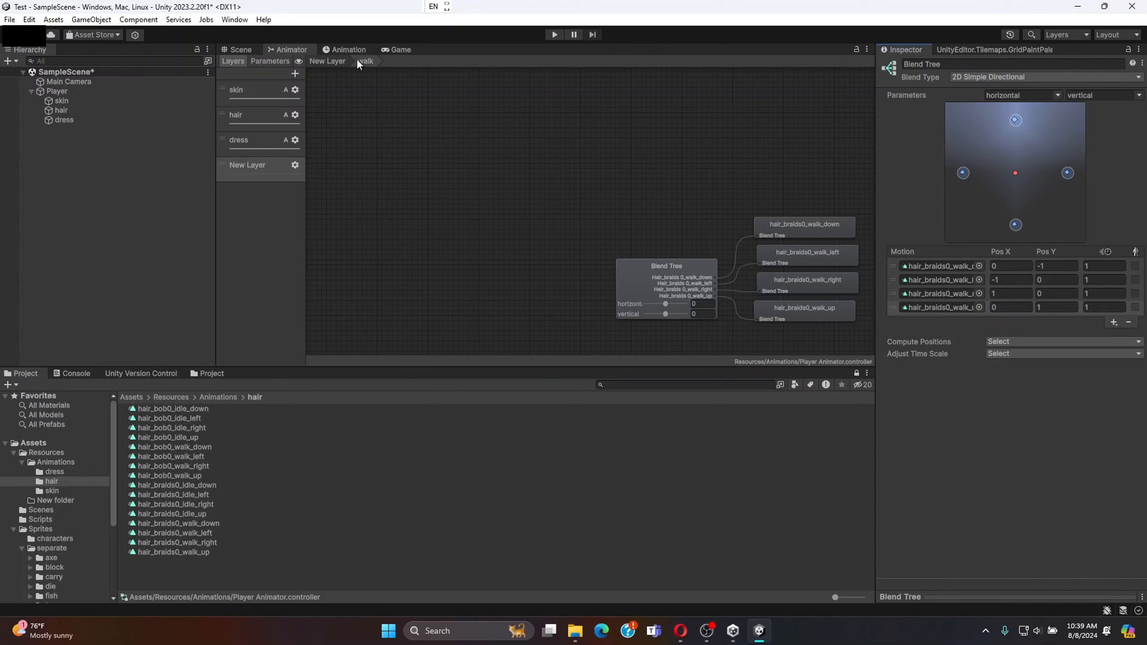
- Align the walk state directly beneath Idle in New Layer and create transitions between the two states in both directions
left_click(332, 62)
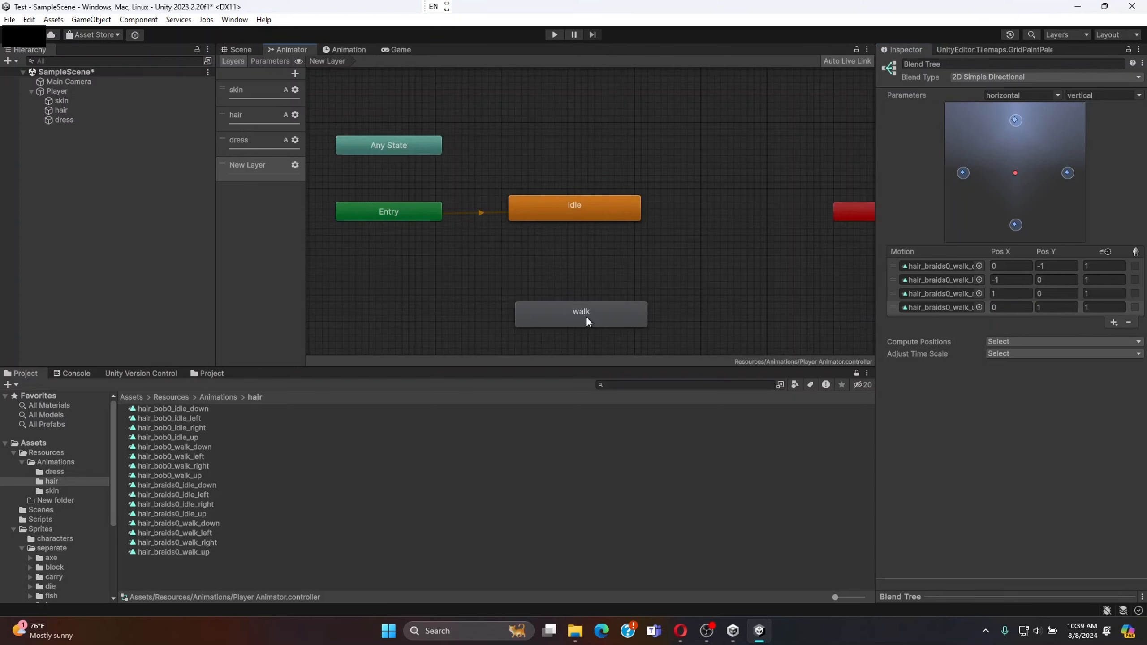
left_click_drag(586, 316, 584, 304)
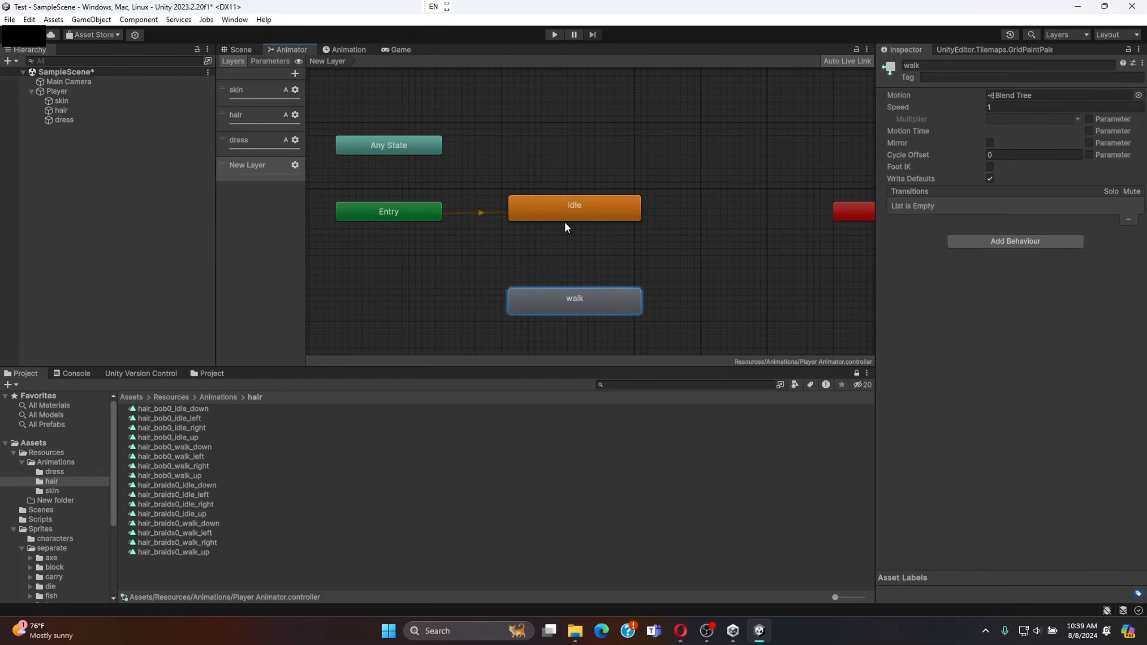
left_click(554, 209)
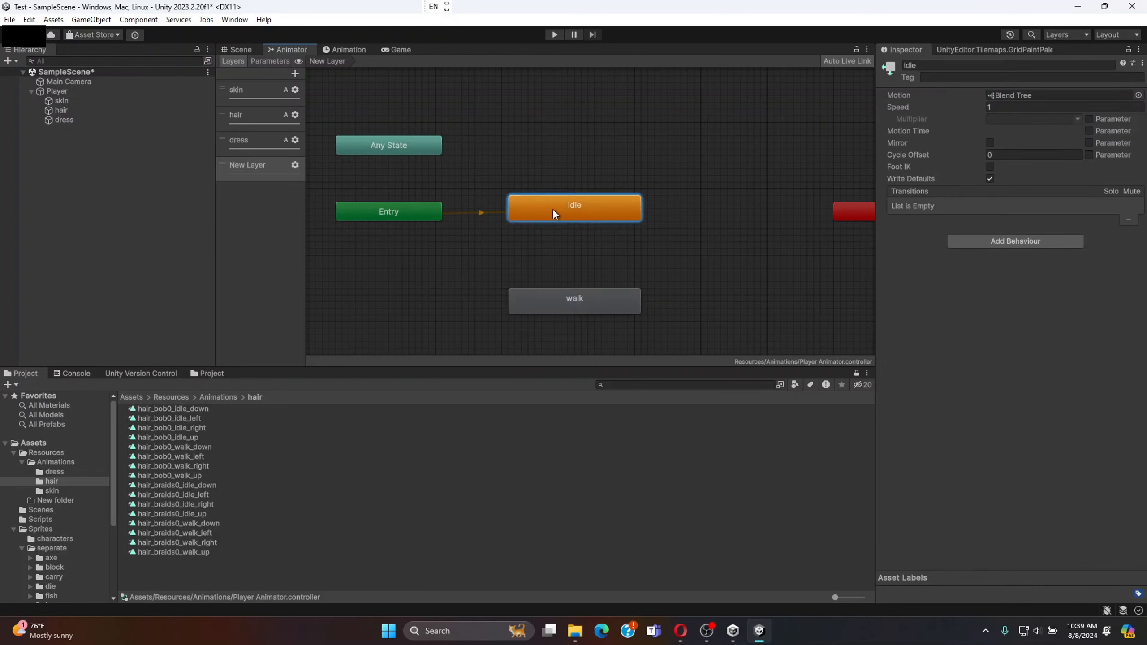
left_click(556, 295)
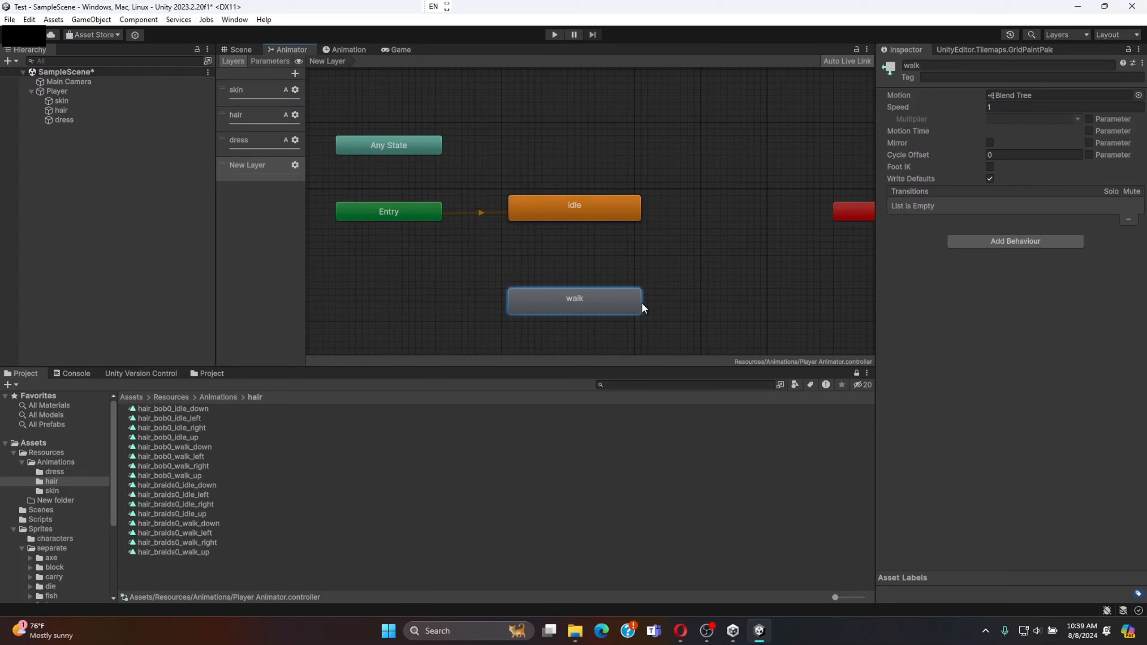
left_click(591, 215)
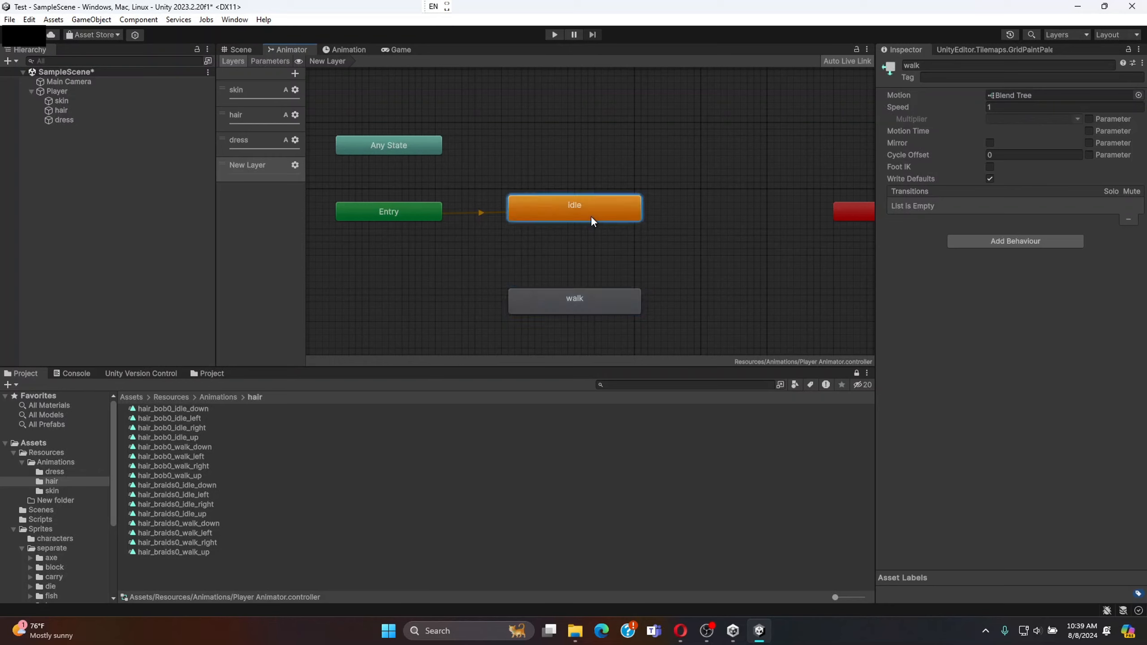
right_click(542, 221)
left_click(565, 227)
left_click(554, 300)
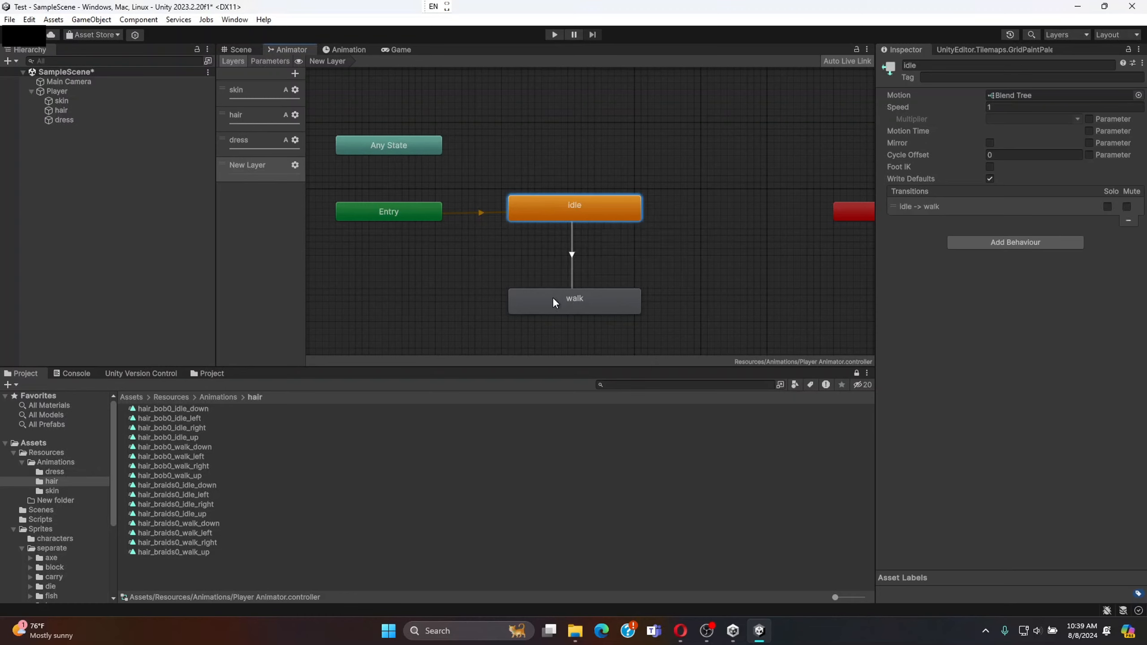
right_click(615, 298)
left_click(634, 307)
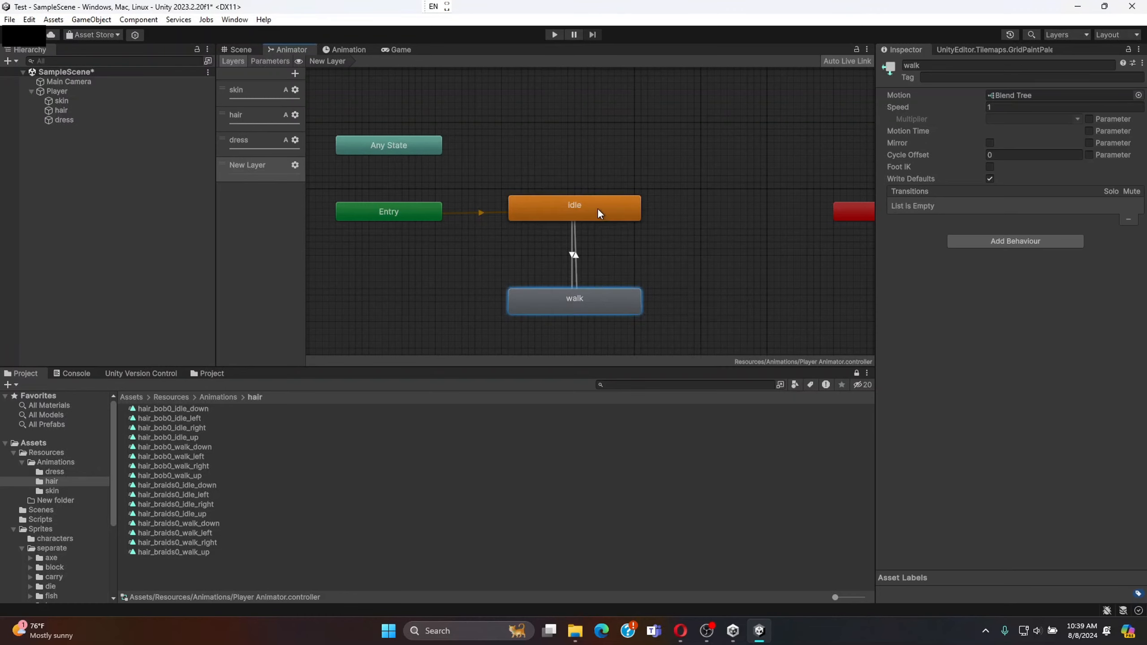
left_click(600, 210)
- Configure the Idle-to-walk transition with Has Exit Time off, no blend overlap, and the condition IsMoving true
left_click(571, 253)
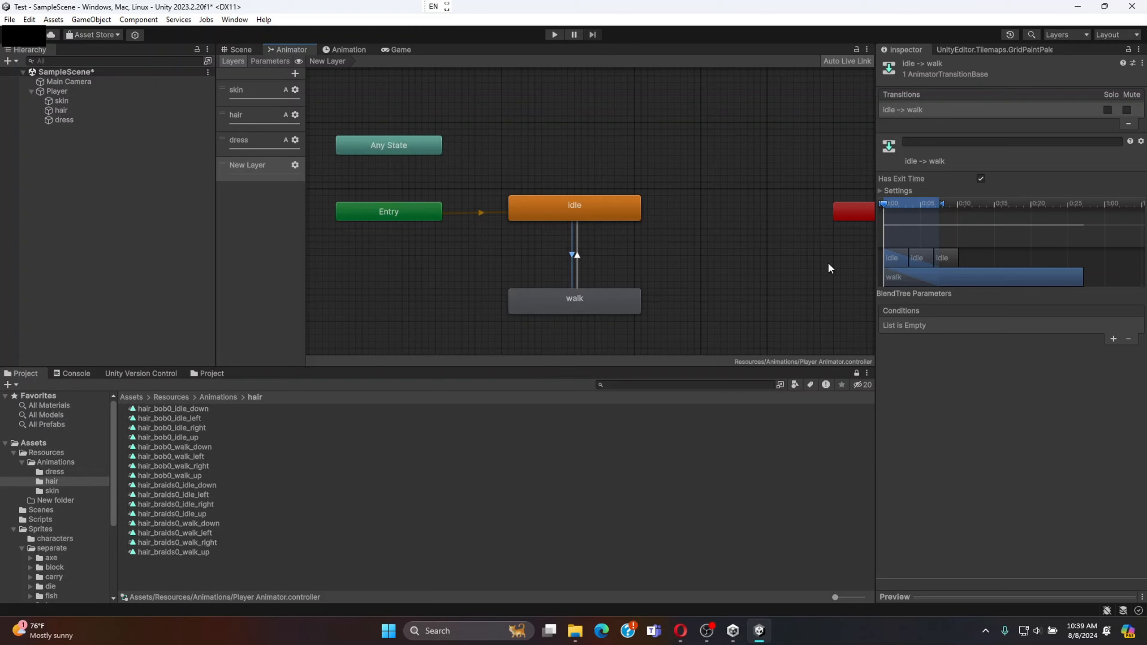
left_click(981, 179)
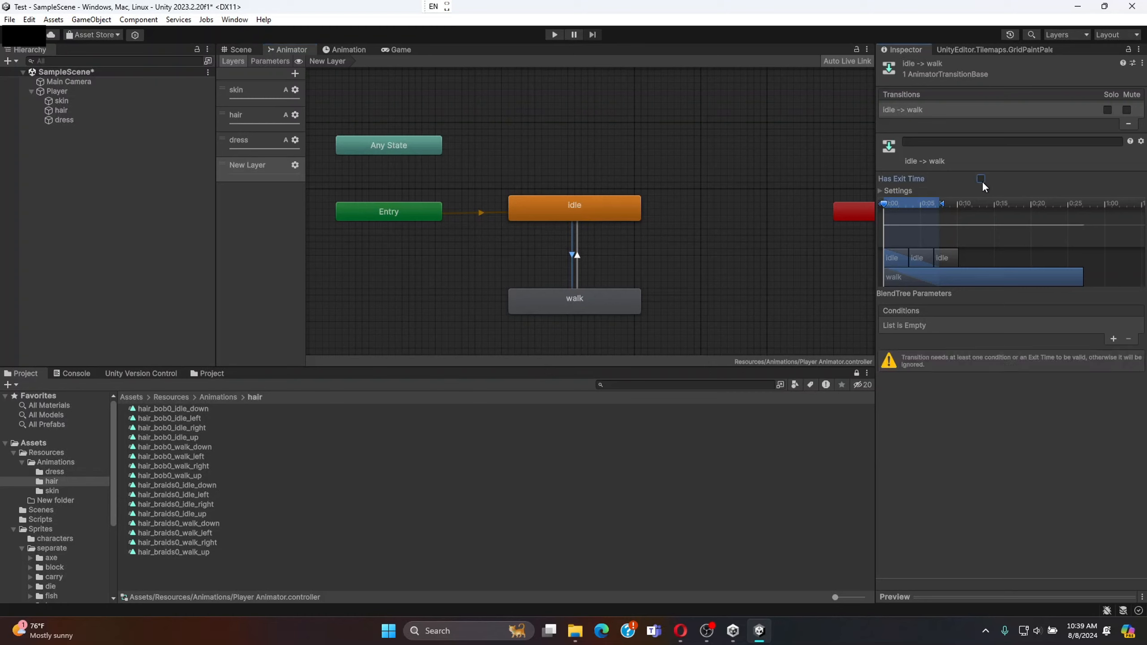
left_click_drag(945, 205, 1022, 257)
left_click_drag(1019, 203, 959, 219)
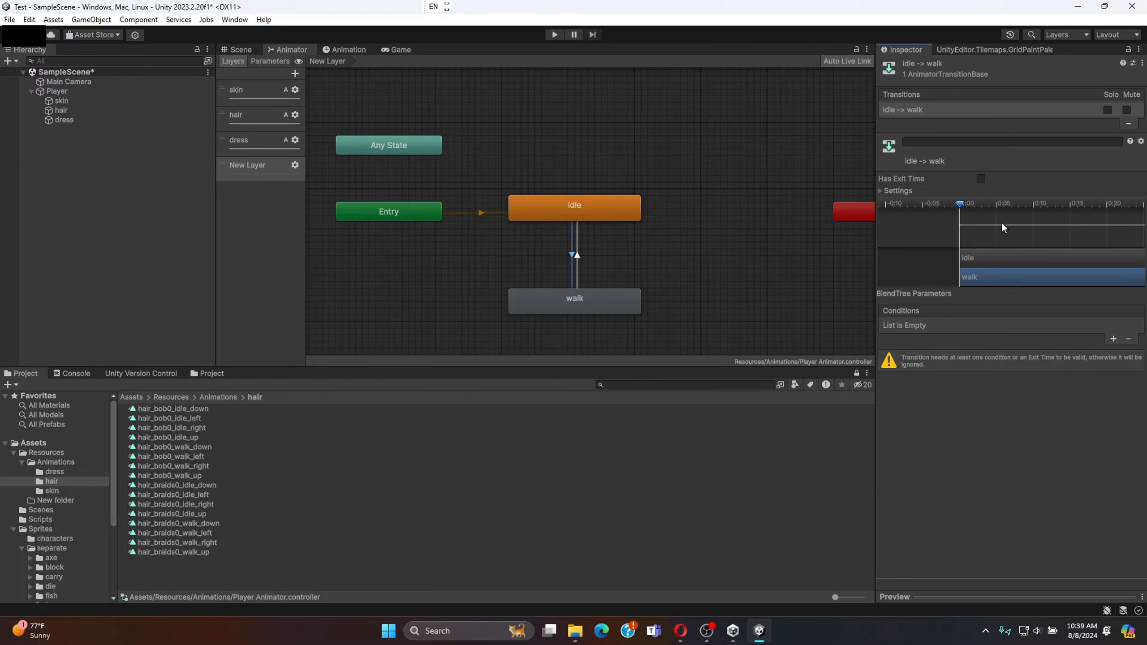
left_click(1113, 340)
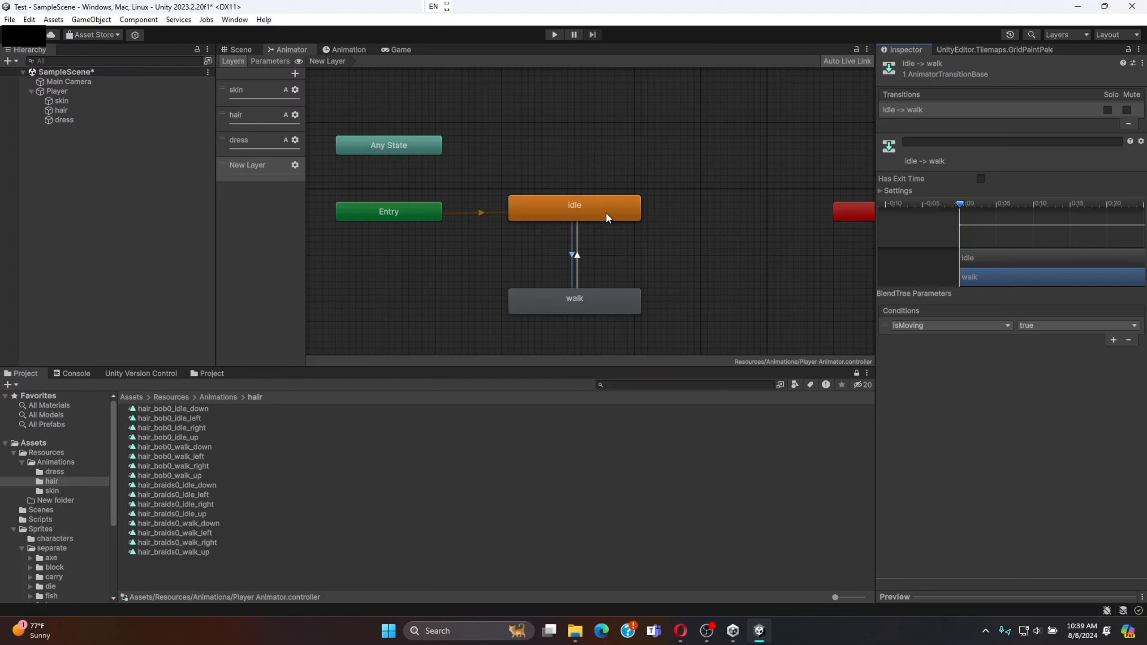
- Configure the walk-to-Idle transition with Has Exit Time off, no blend overlap, and the condition IsMoving false
left_click(577, 257)
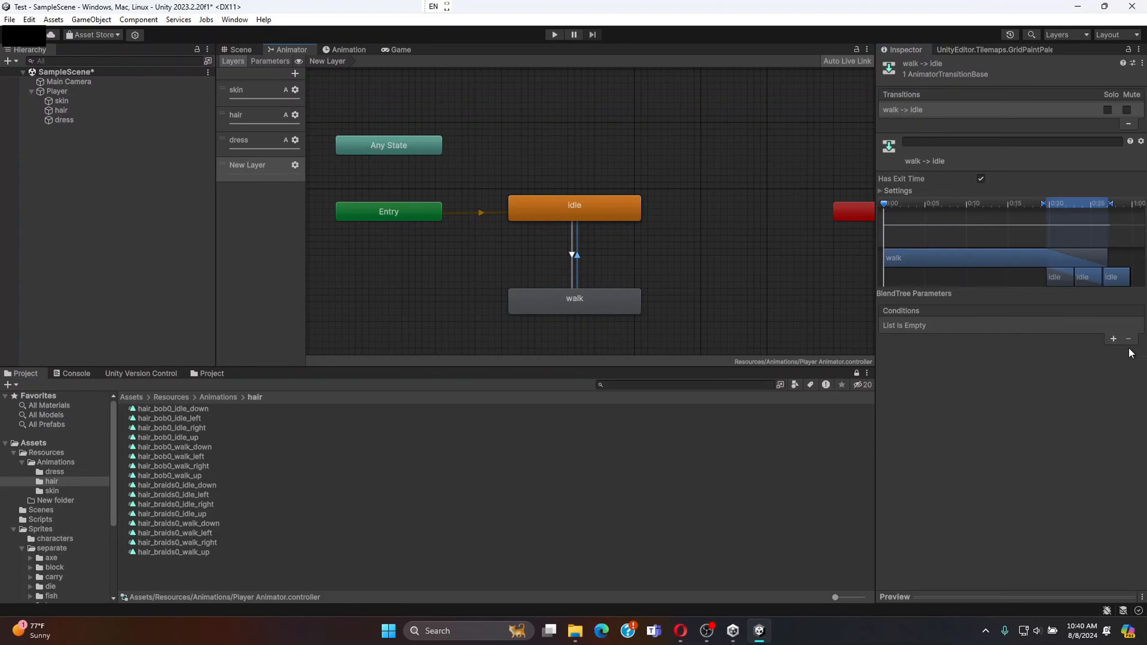
left_click(981, 179)
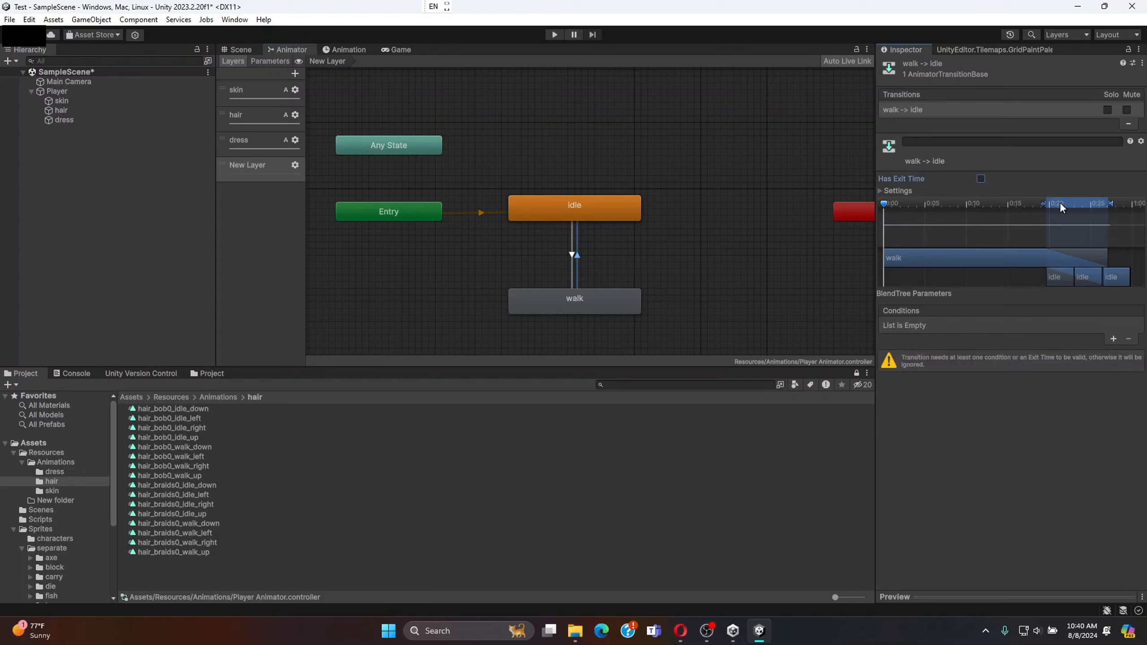
left_click_drag(1048, 205, 884, 209)
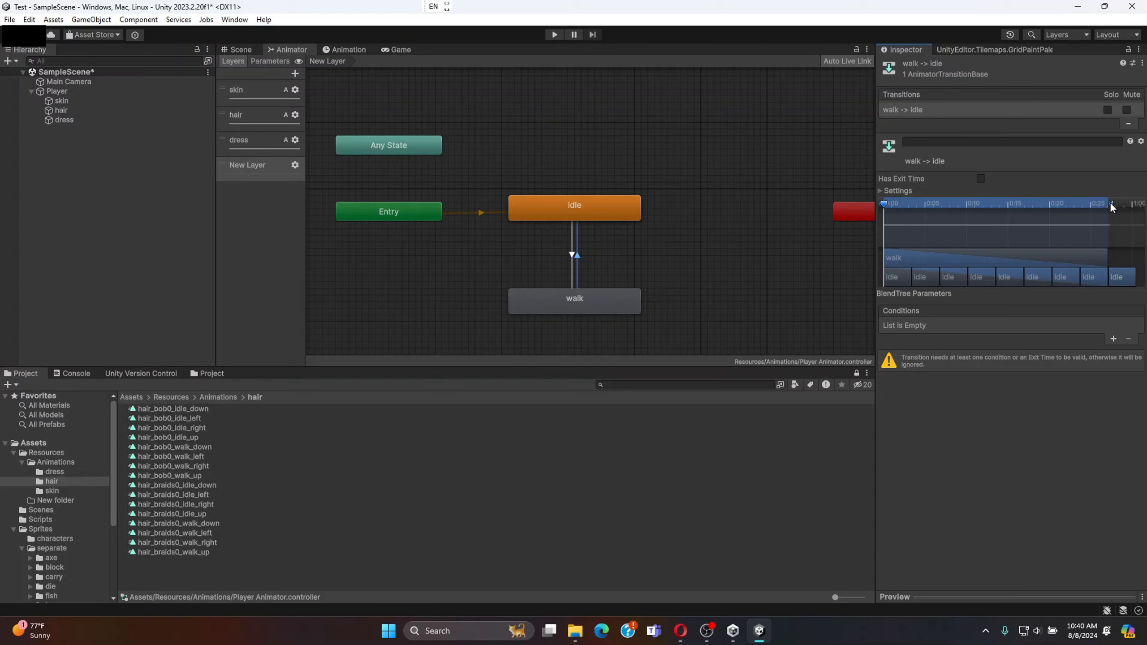
mouse_move(1111, 205)
left_mouse_down()
mouse_move(922, 205)
mouse_move(887, 216)
left_mouse_up()
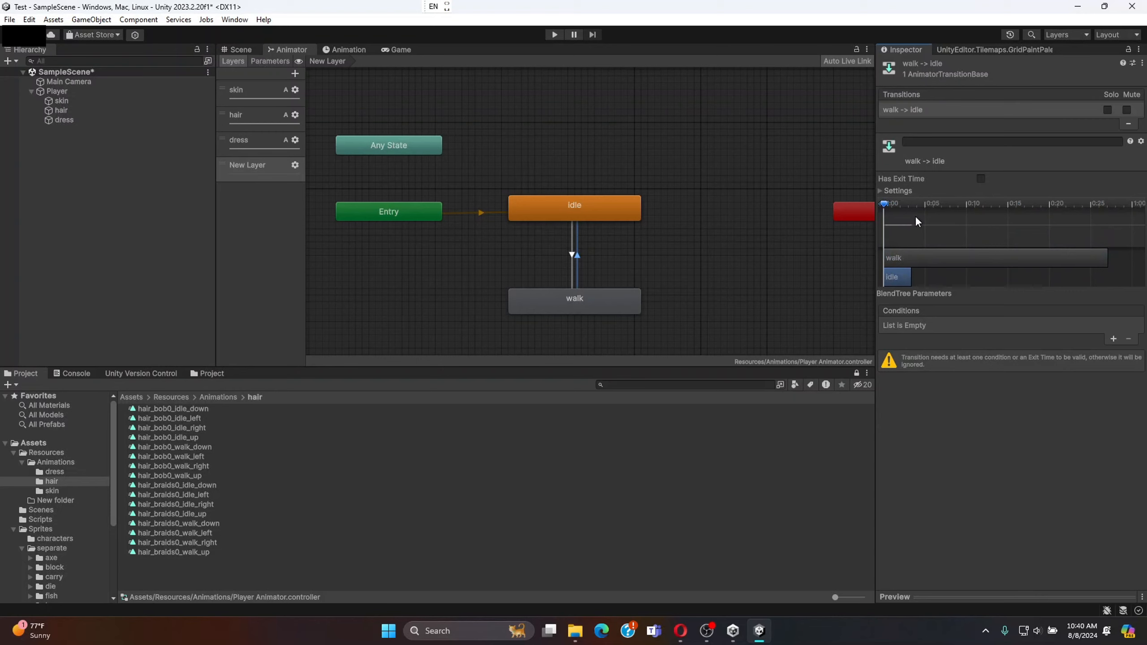
left_click(1113, 339)
left_click(1102, 326)
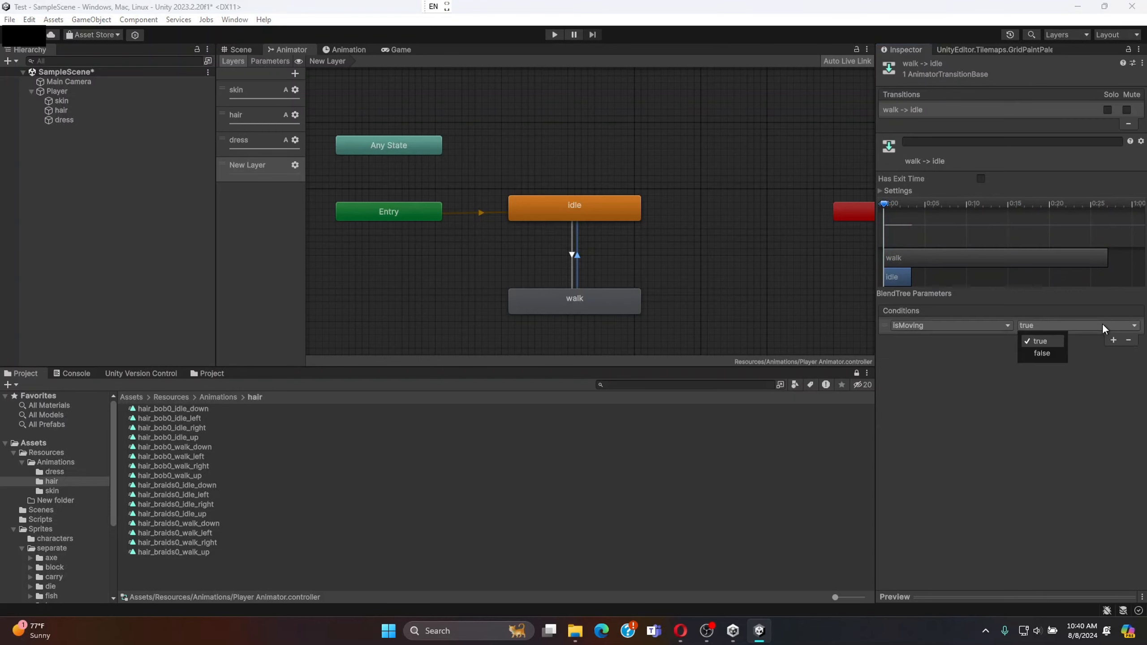
left_click(1043, 352)
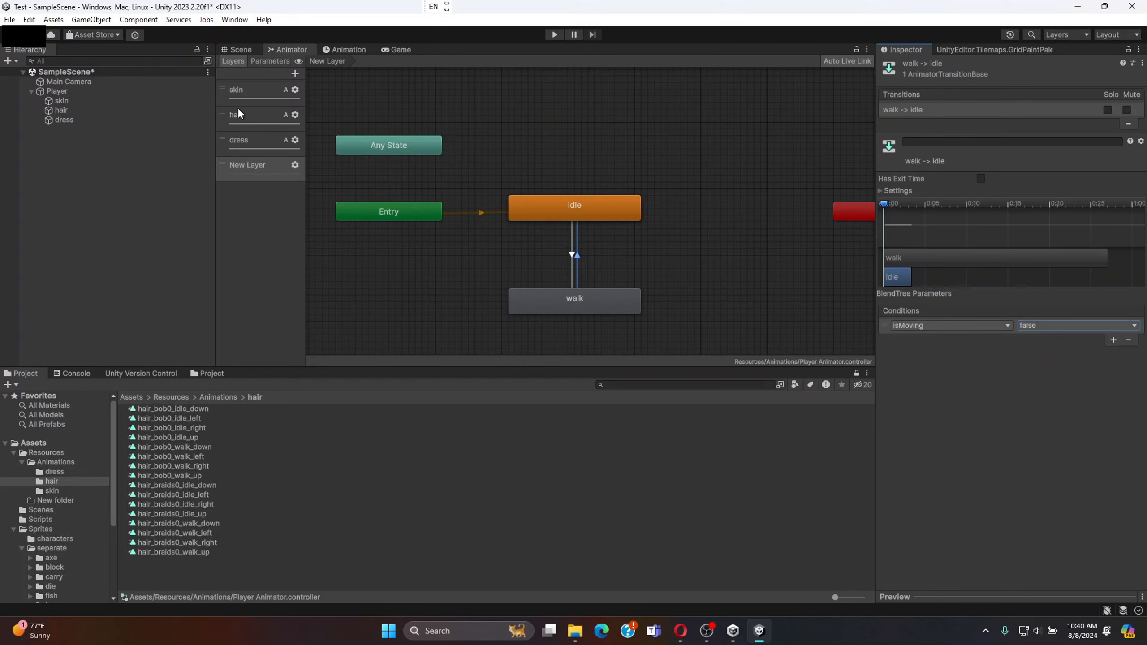
- Delete New Layer from the Animator controller, check the hair and skin layers, and return to the Scene view
left_click(250, 166)
right_click(251, 169)
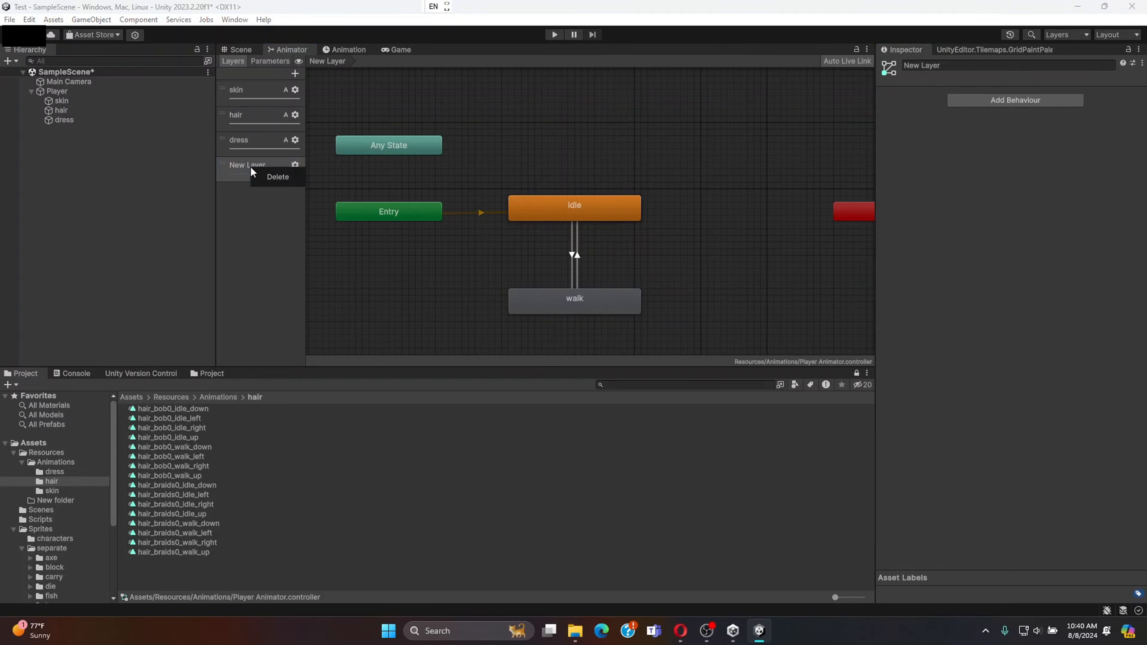
left_click(270, 177)
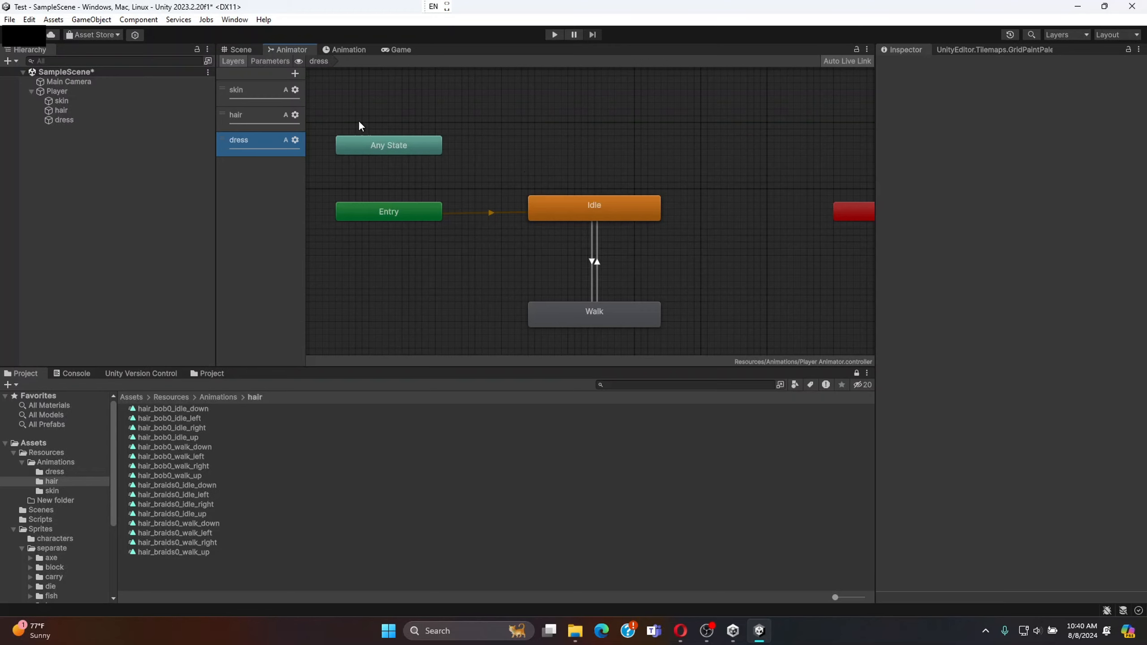
left_click(267, 115)
left_click(261, 96)
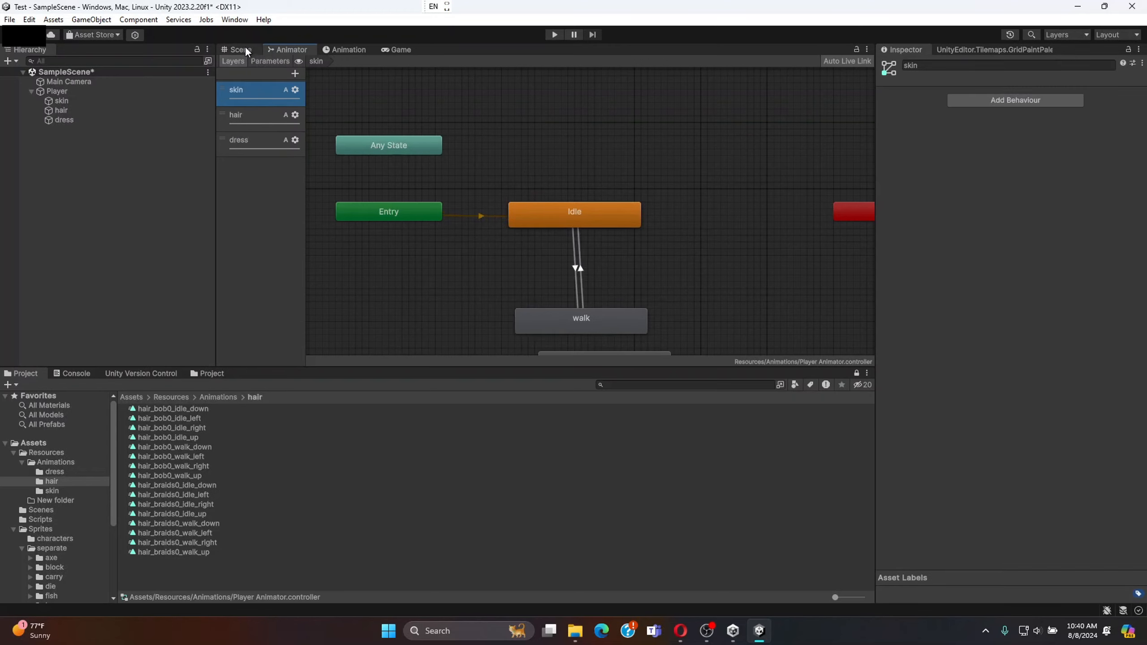
left_click(240, 50)
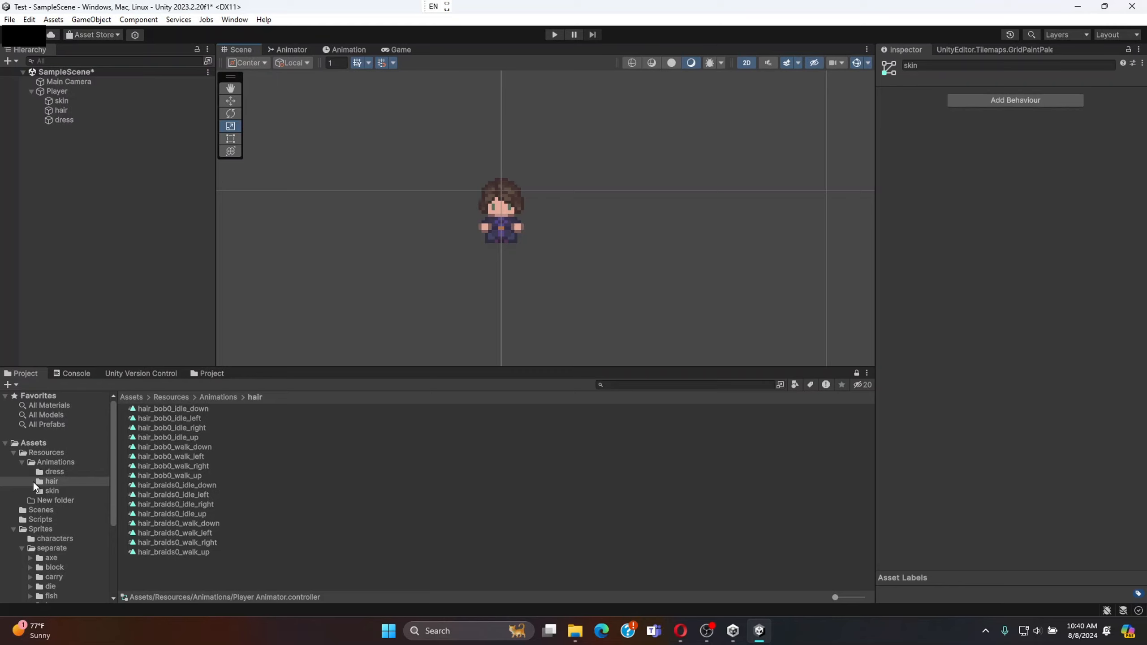
- Open the Scripts folder inside the project's Assets folder
left_click(34, 443)
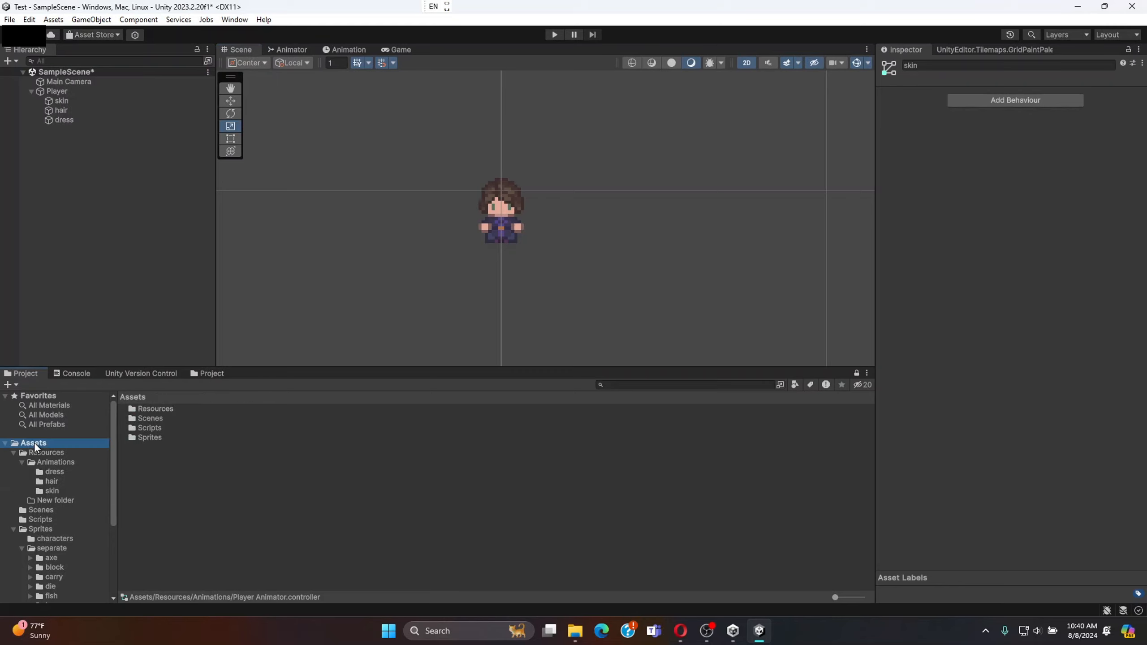
left_click(155, 429)
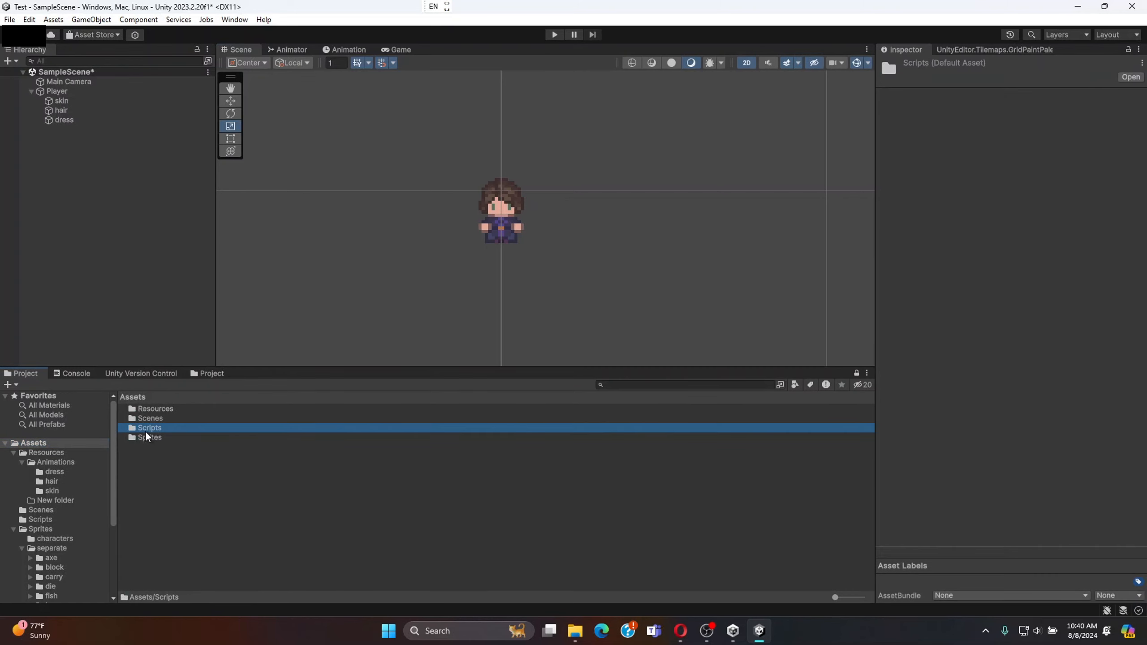
right_click(222, 477)
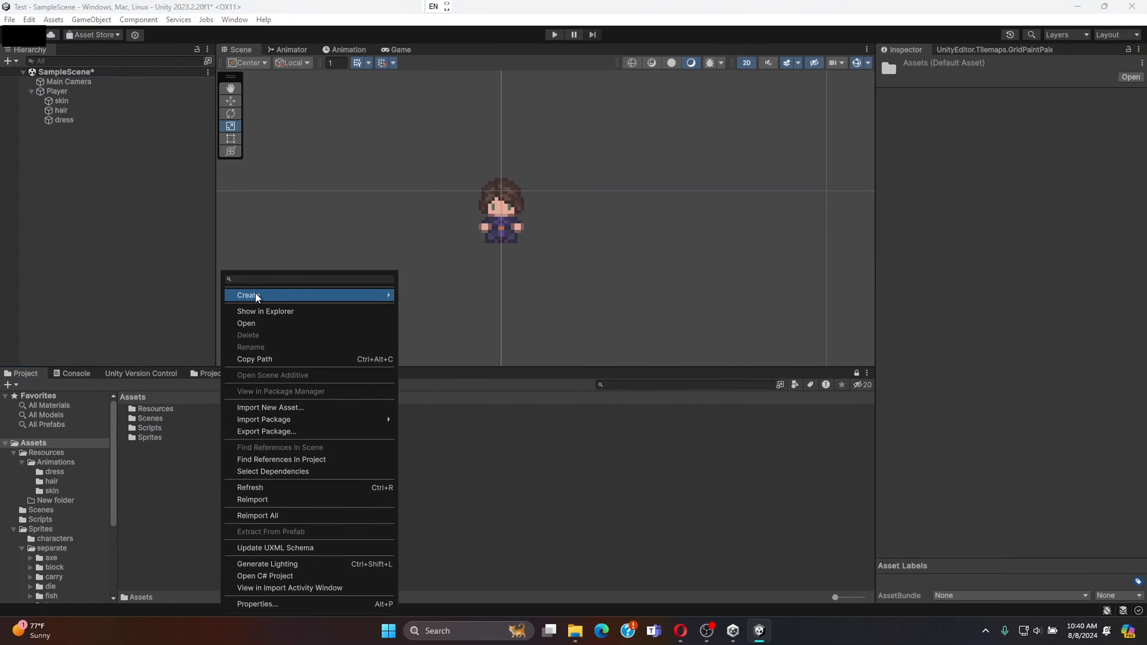
mouse_move(289, 300)
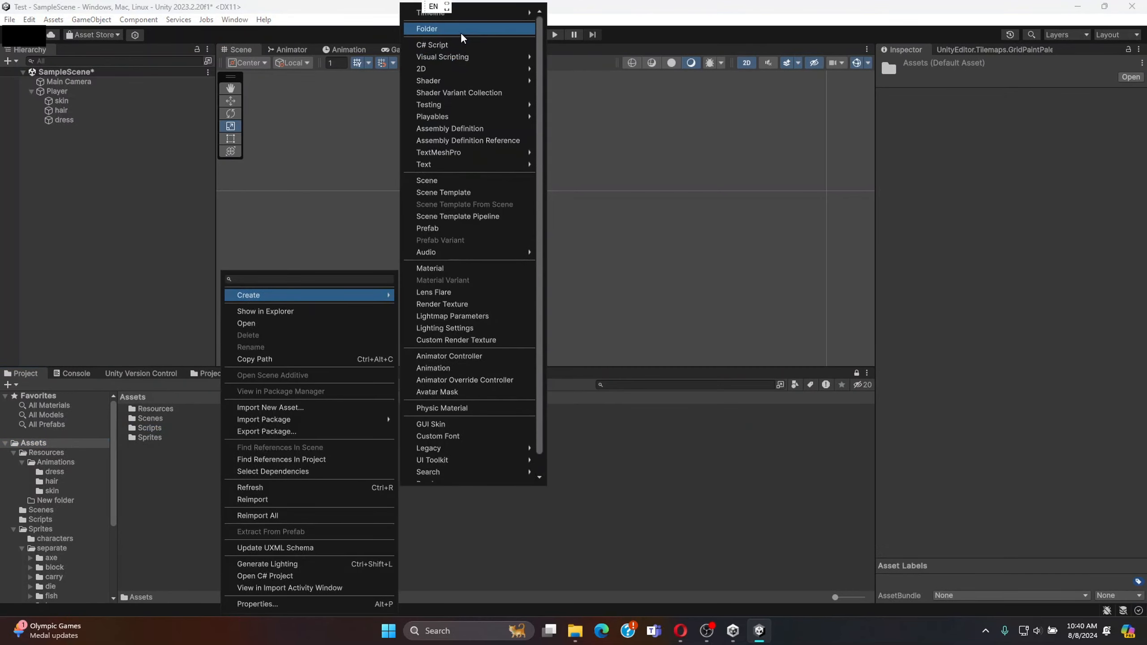
left_click(162, 451)
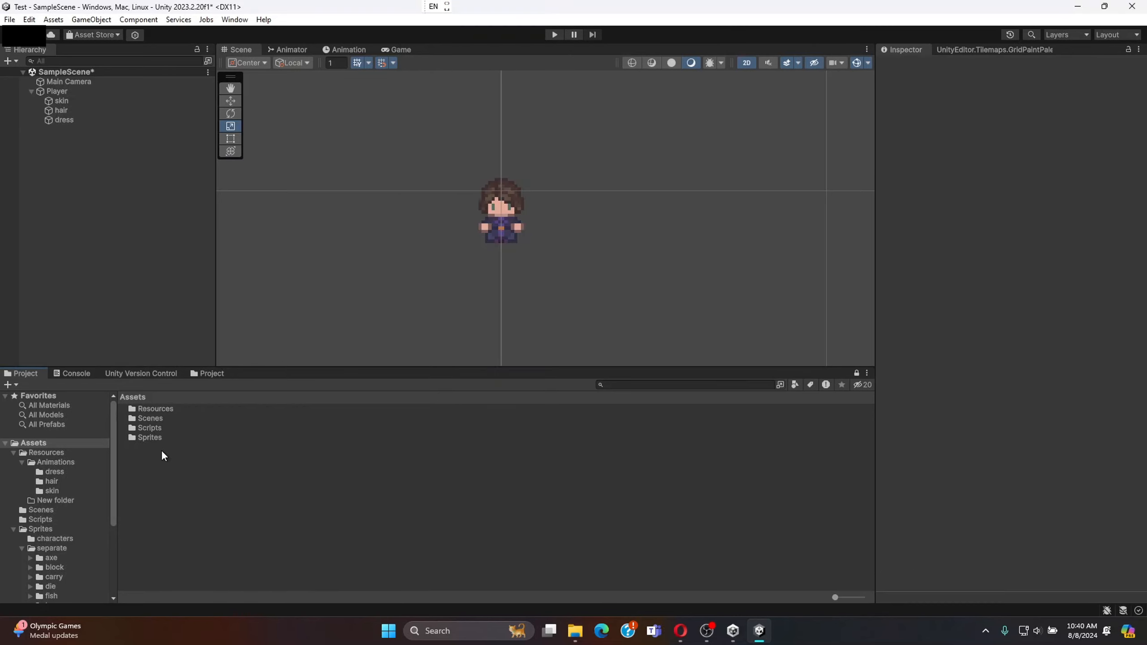
double_click(149, 427)
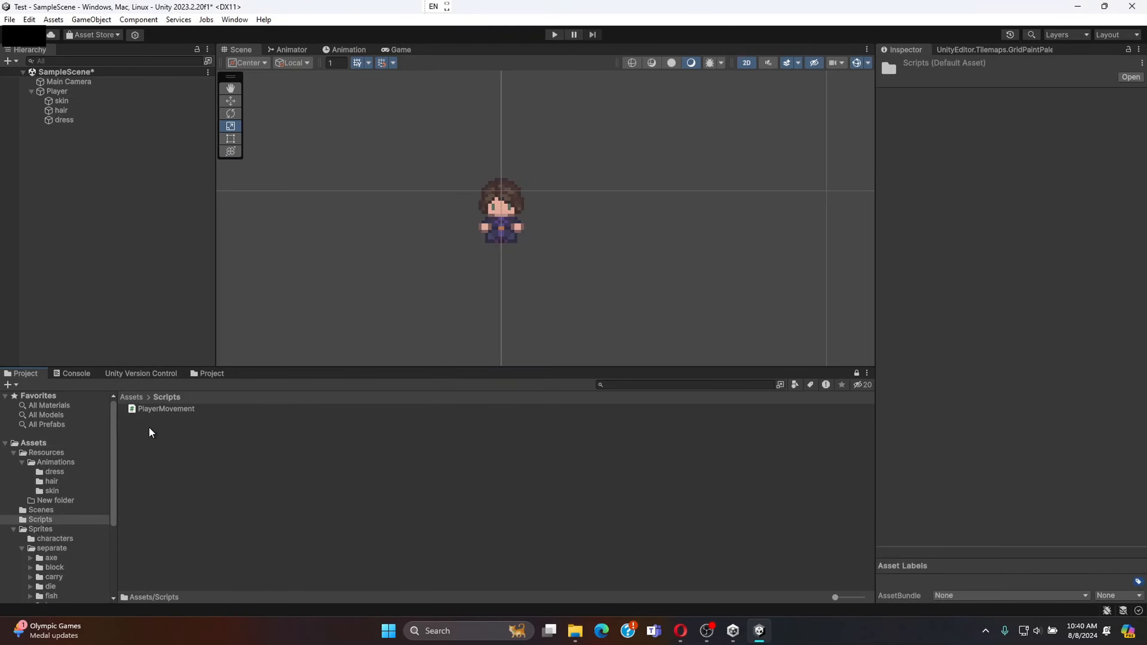
- Open the PlayerMovement script in Visual Studio
left_click(168, 409)
left_click(216, 459)
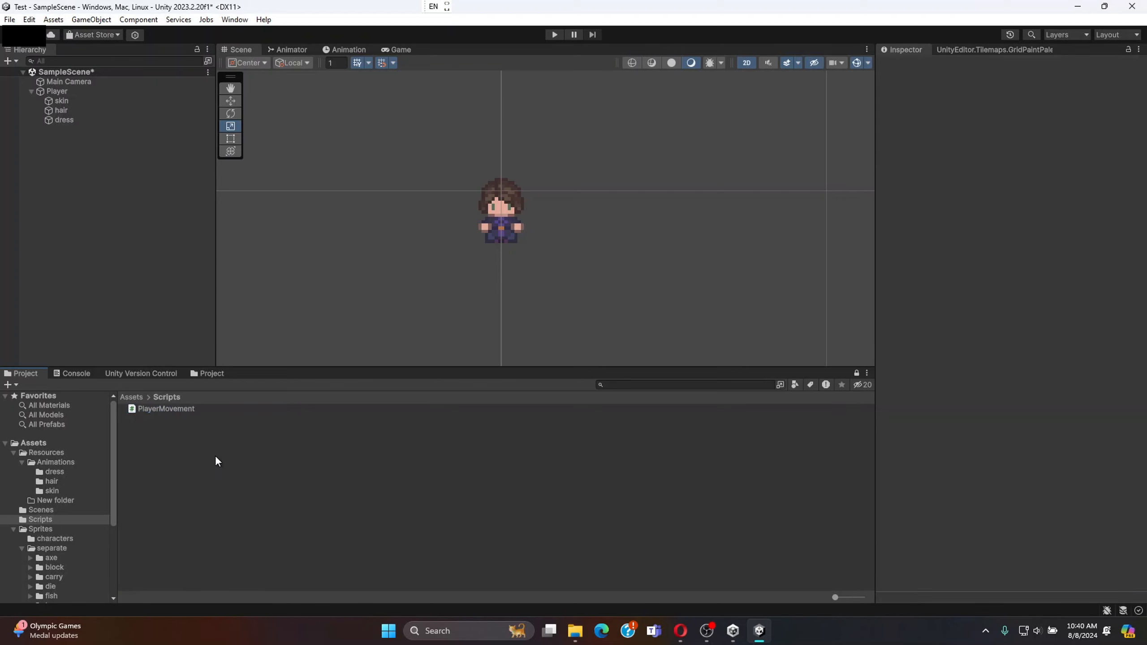
right_click(215, 455)
mouse_move(230, 297)
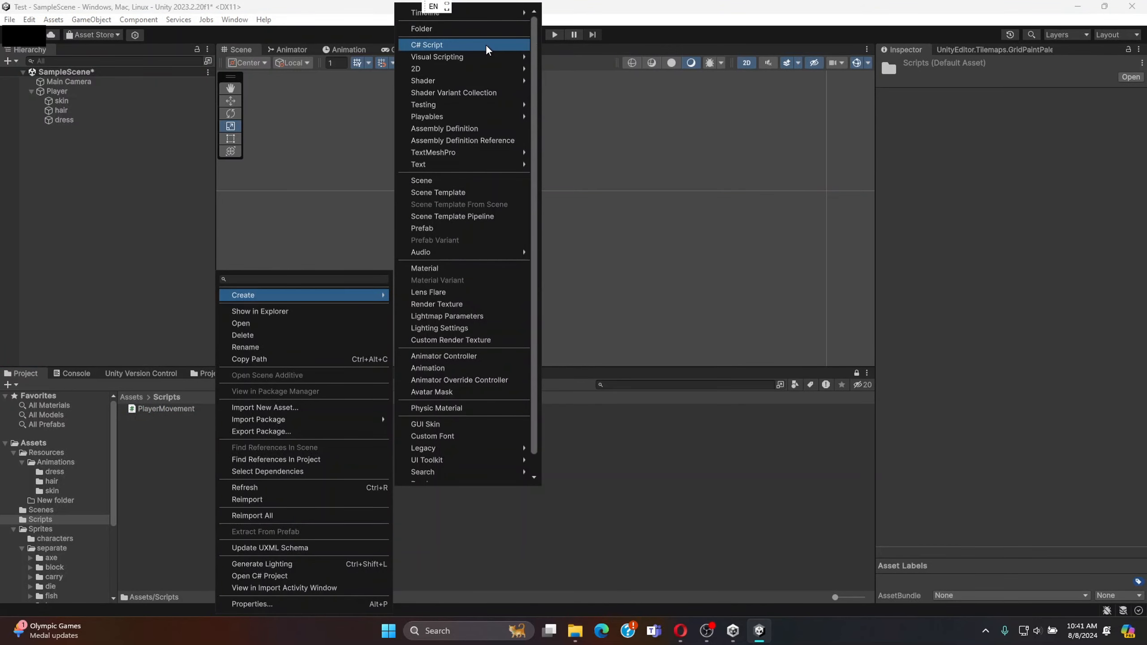
left_click(167, 432)
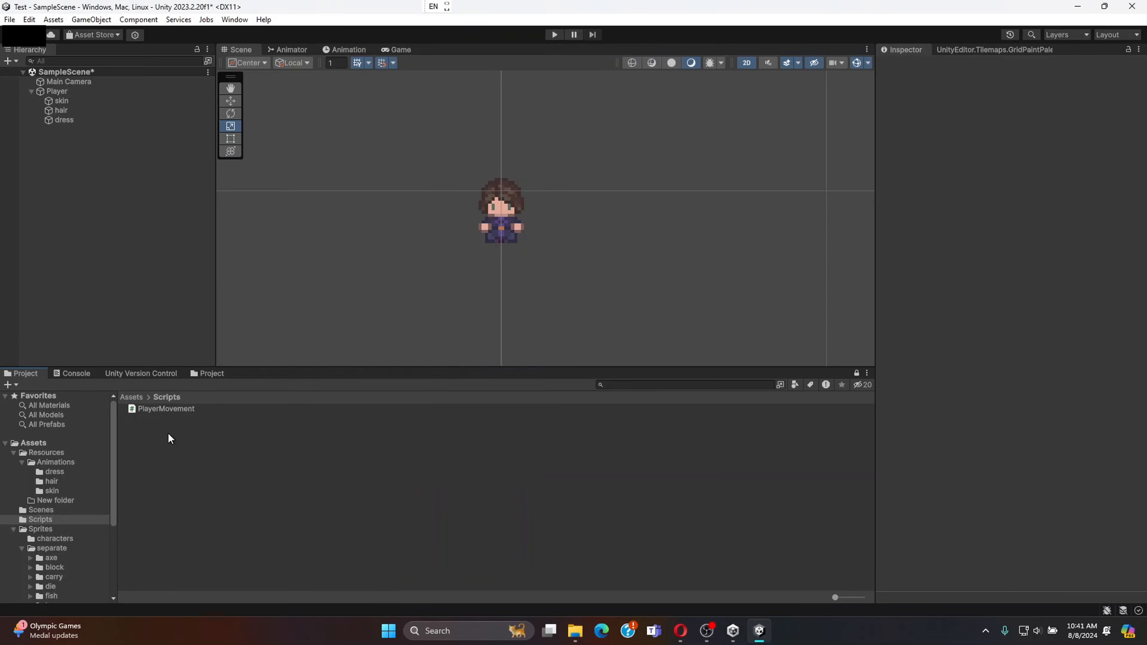
double_click(171, 408)
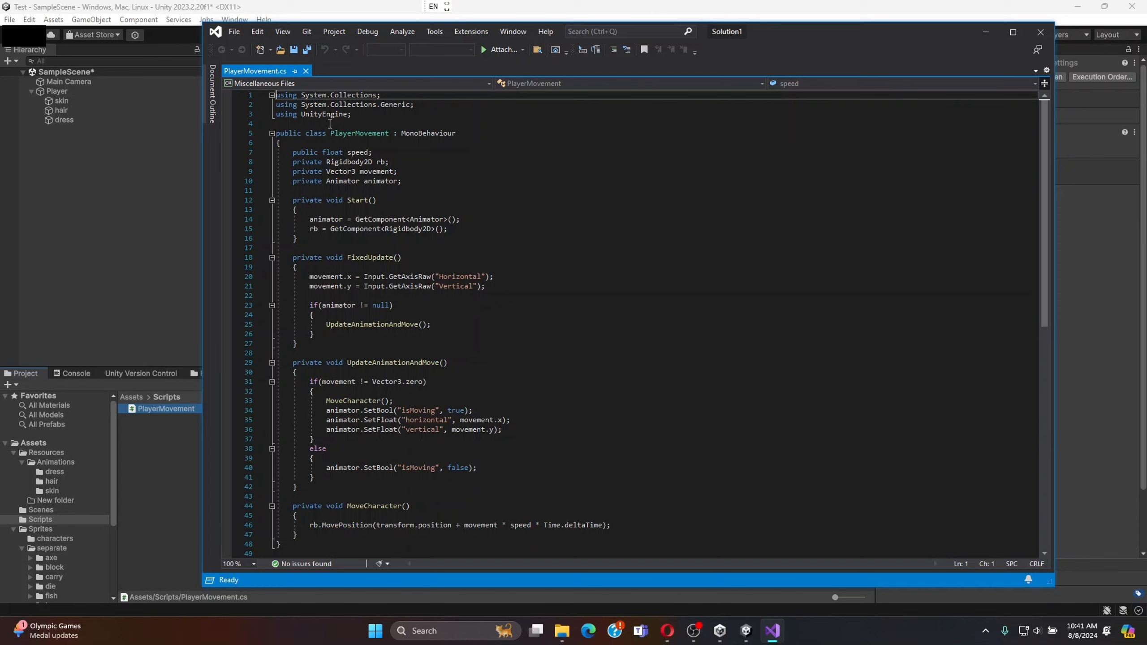
- Review the speed, Rigidbody2D, Vector3 and Animator field declarations at the top of the PlayerMovement class
left_click_drag(294, 152, 381, 156)
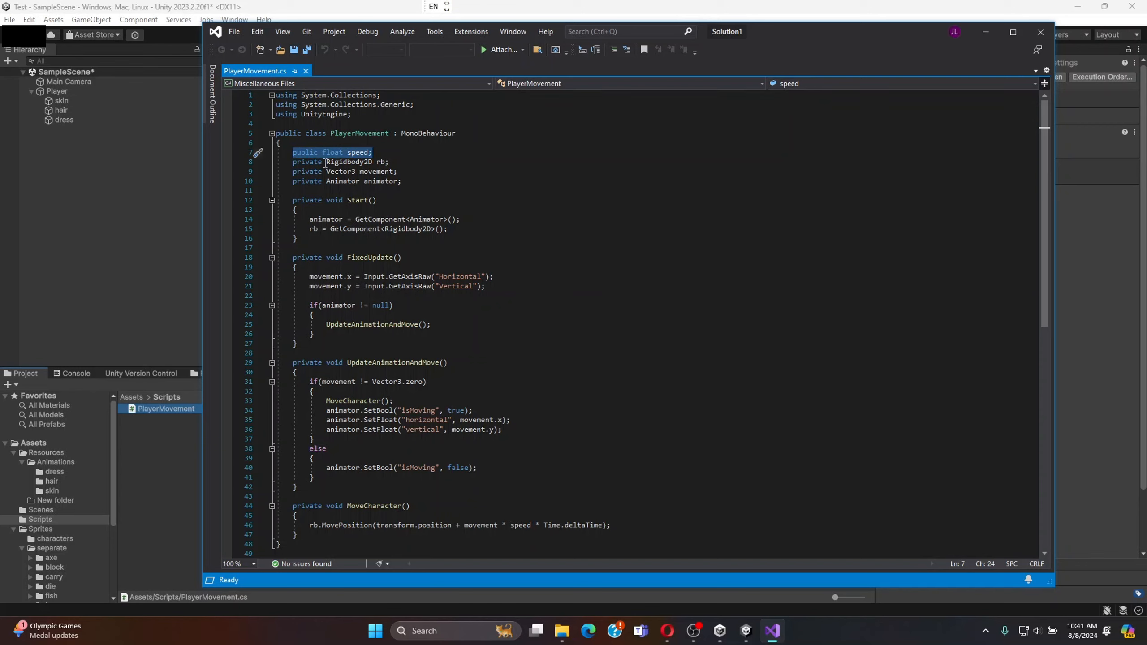
left_click_drag(327, 162, 395, 167)
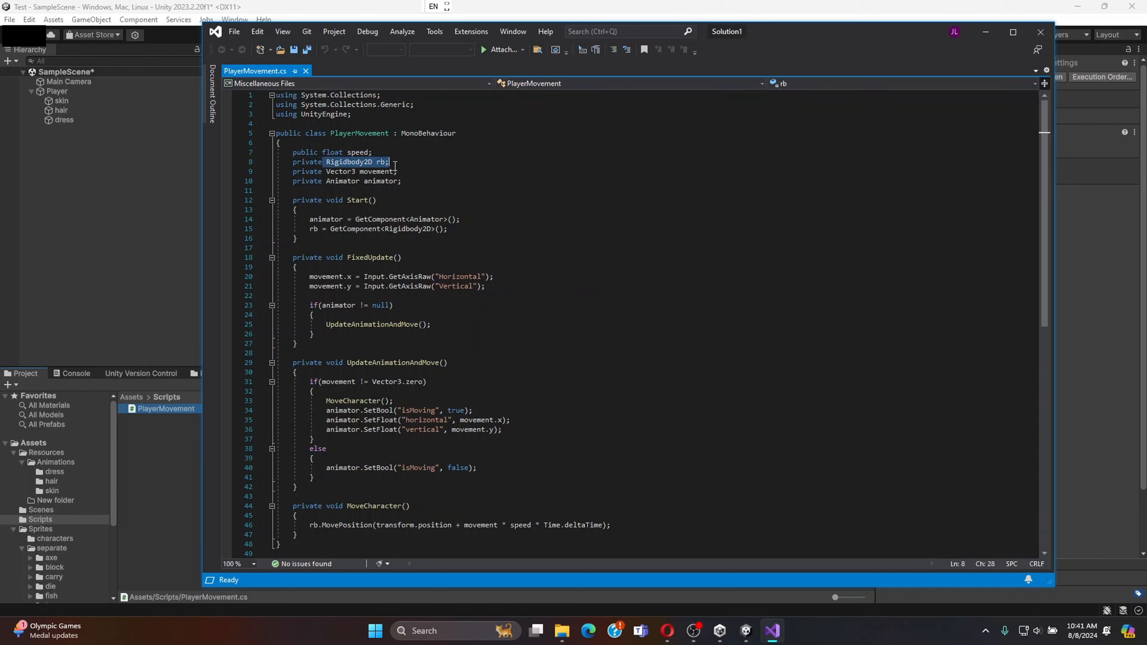
left_click(329, 179)
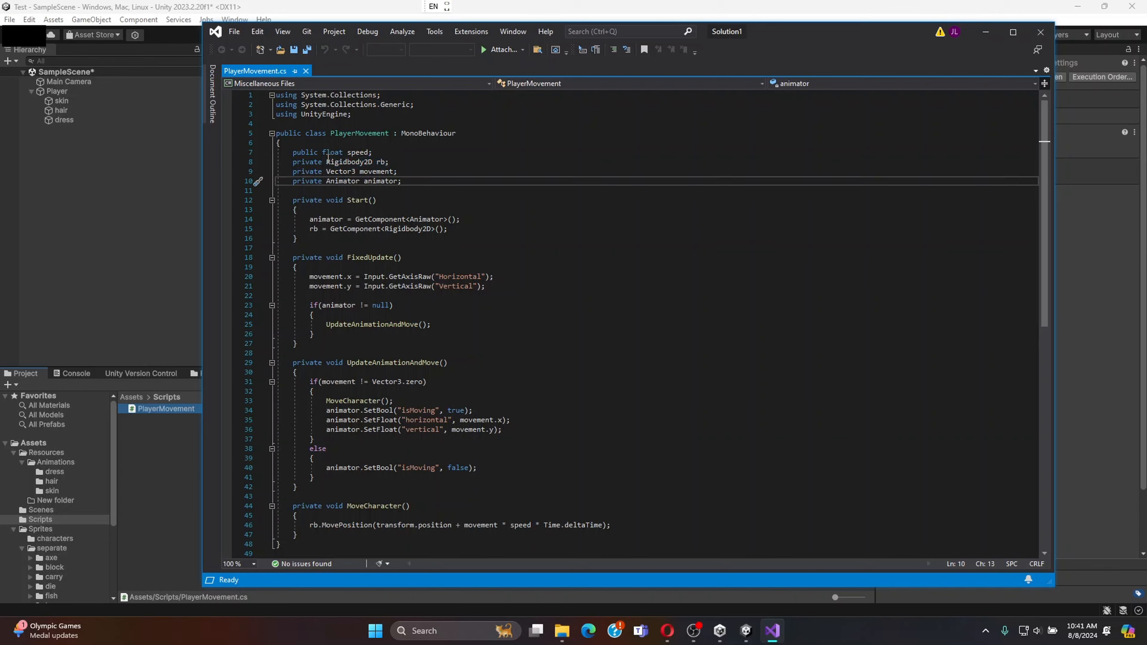
left_click_drag(326, 162, 383, 166)
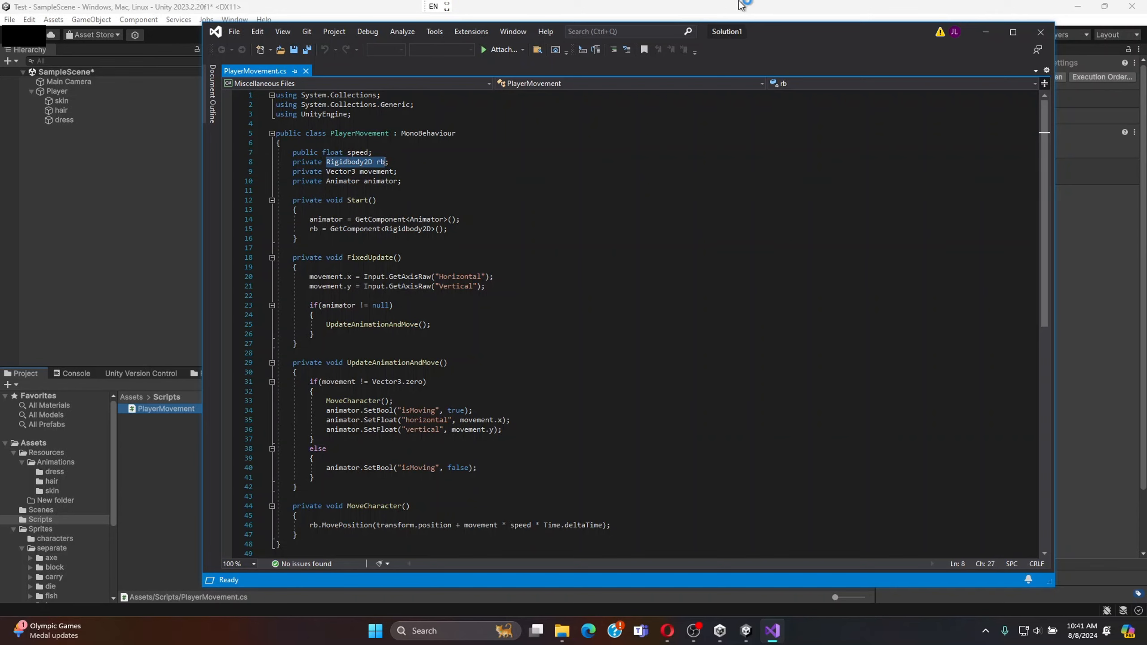
- Switch to Unity, select the Player object and inspect its Rigidbody 2D, Animator and Player Movement components, including the Speed field
left_click(137, 232)
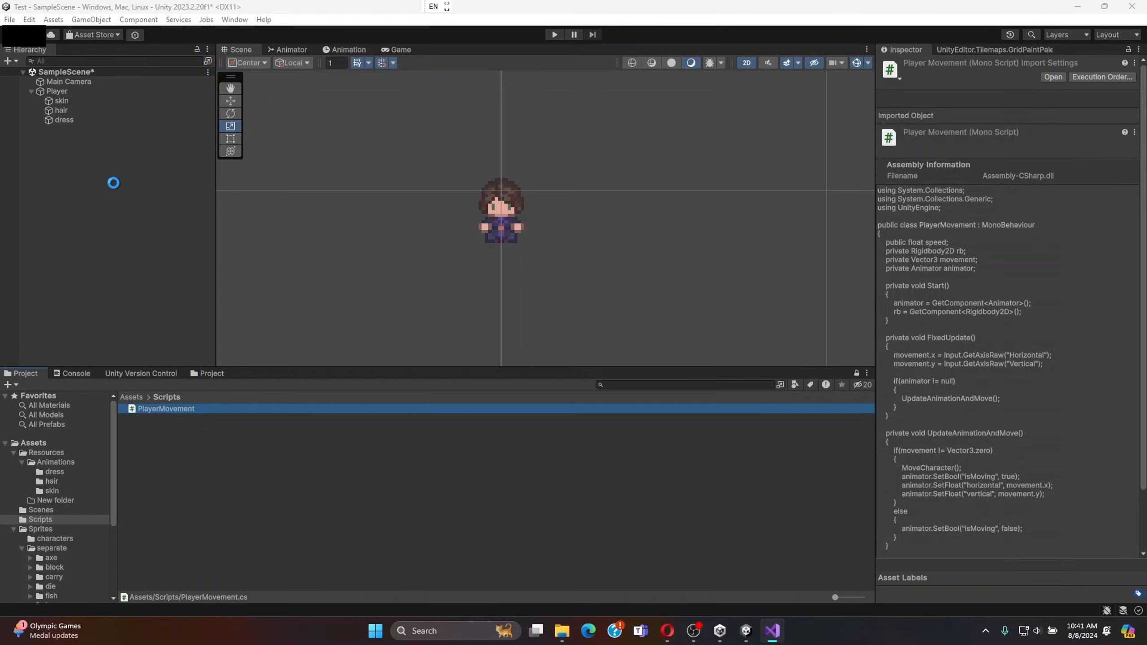
left_click(77, 92)
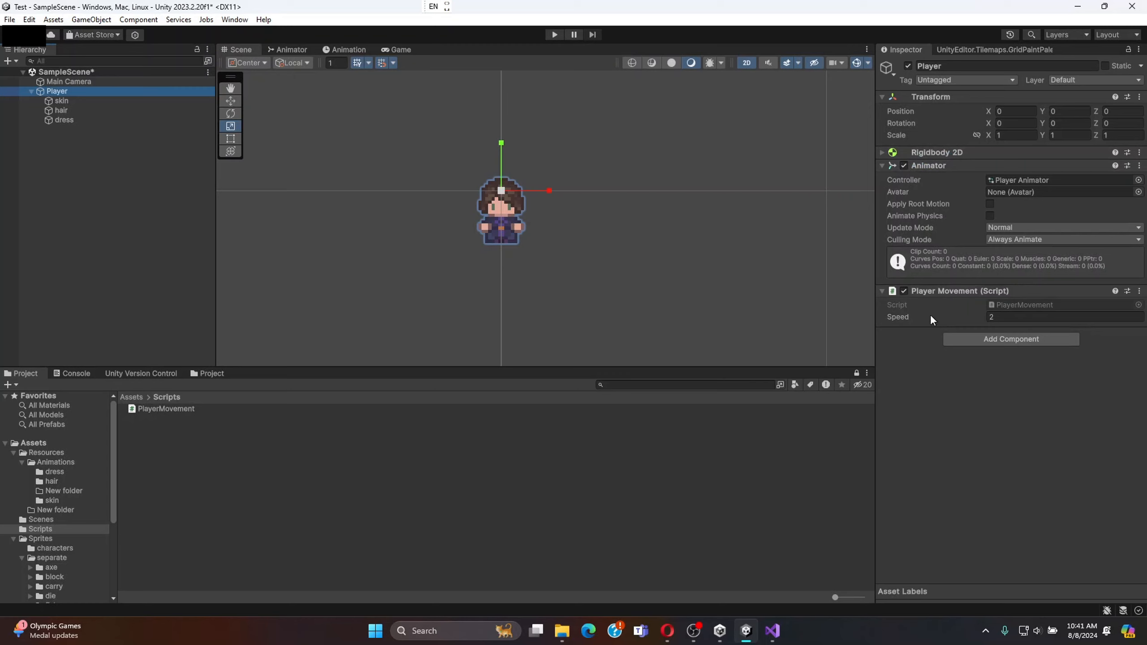
left_click_drag(181, 411, 388, 437)
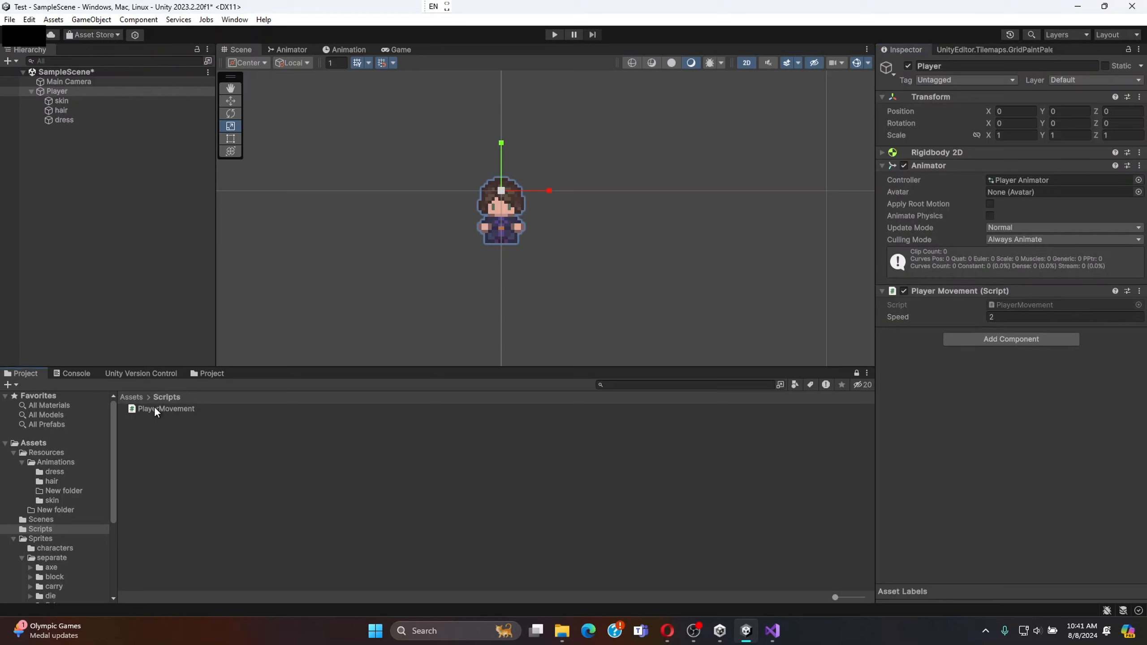
left_click_drag(154, 408, 400, 437)
left_click(1015, 316)
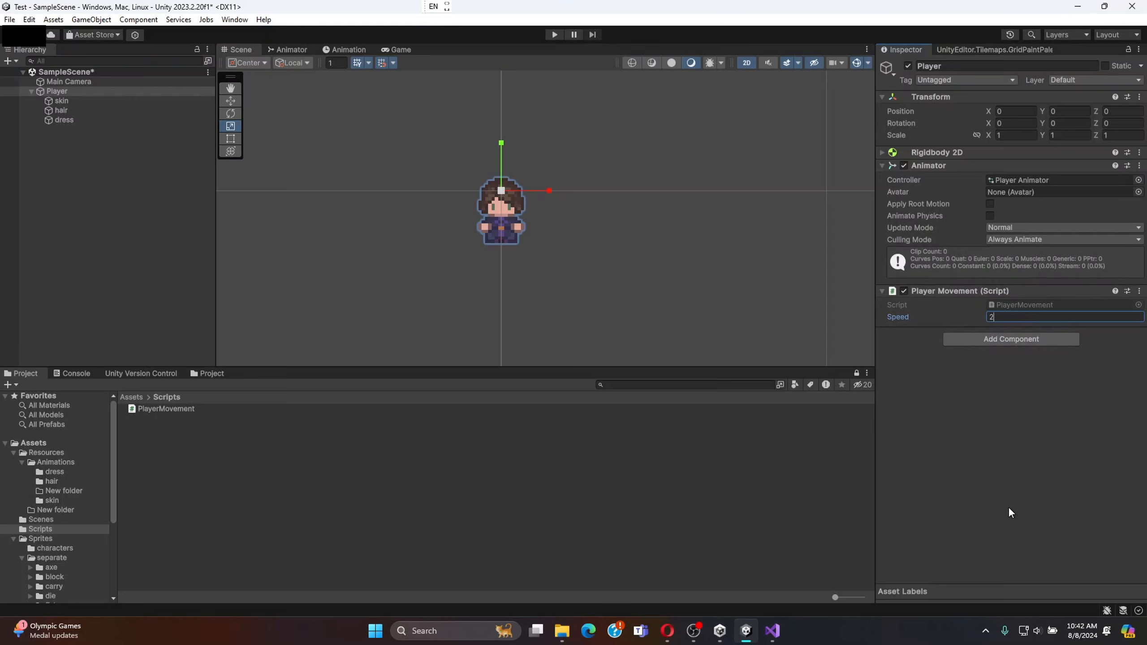
- Switch back to the PlayerMovement script in Visual Studio and examine the public speed field and the private fields below it
left_click(773, 631)
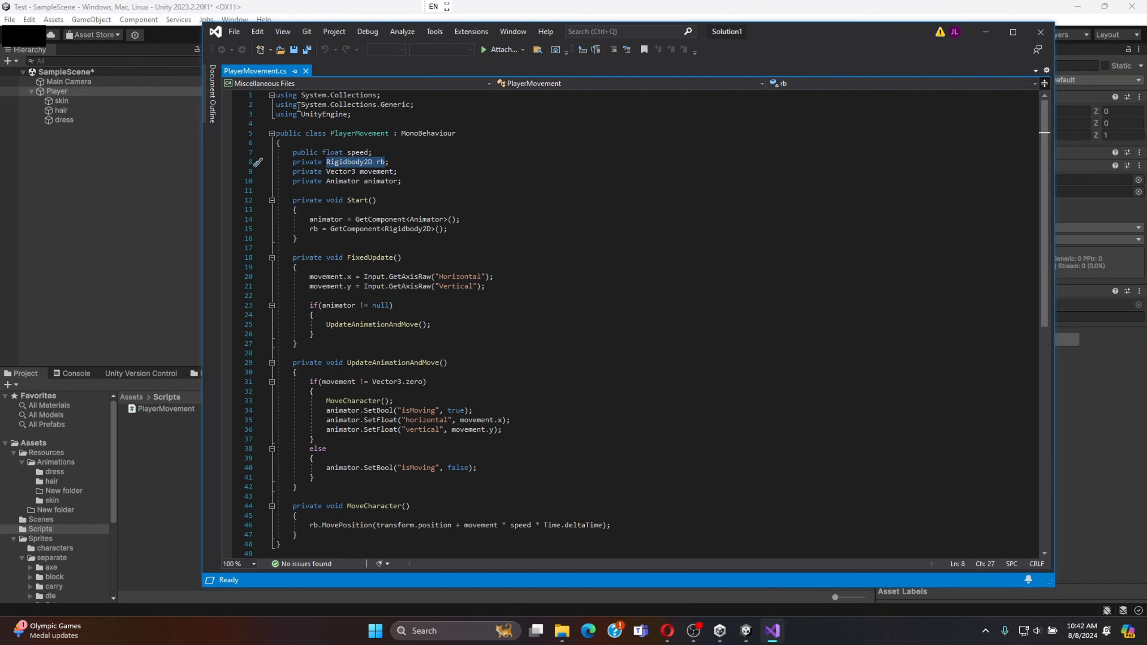
left_click(369, 152)
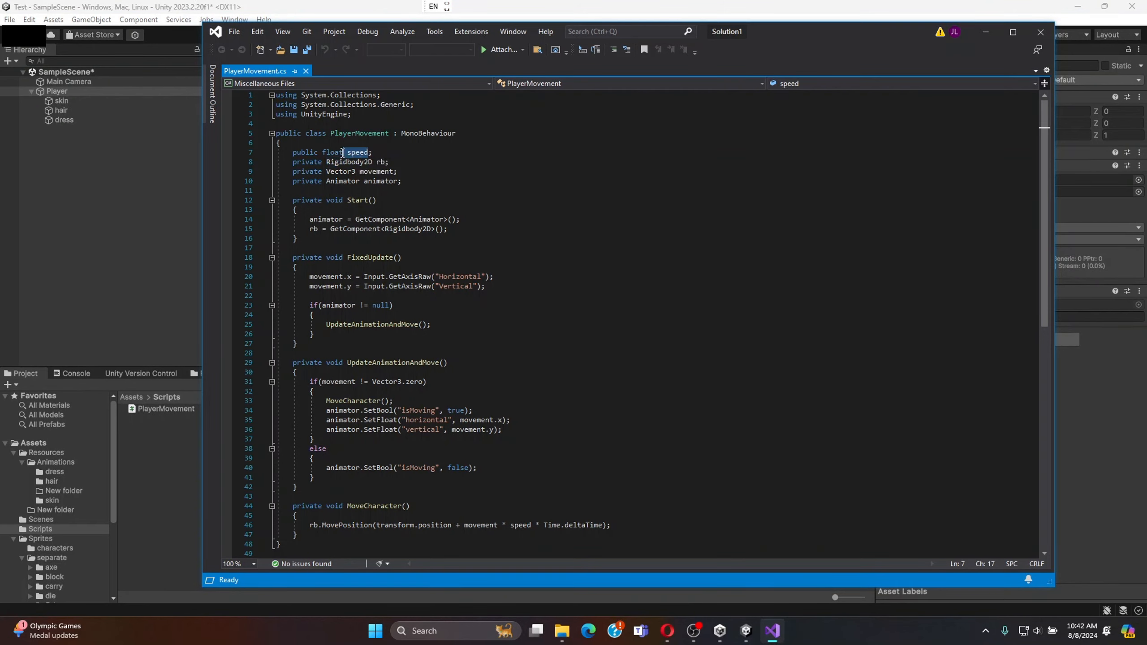
left_click(293, 152)
key("Right")
key("Right")
key("Right")
key("Right")
key("Right")
key("Down")
key("Down")
key("Down")
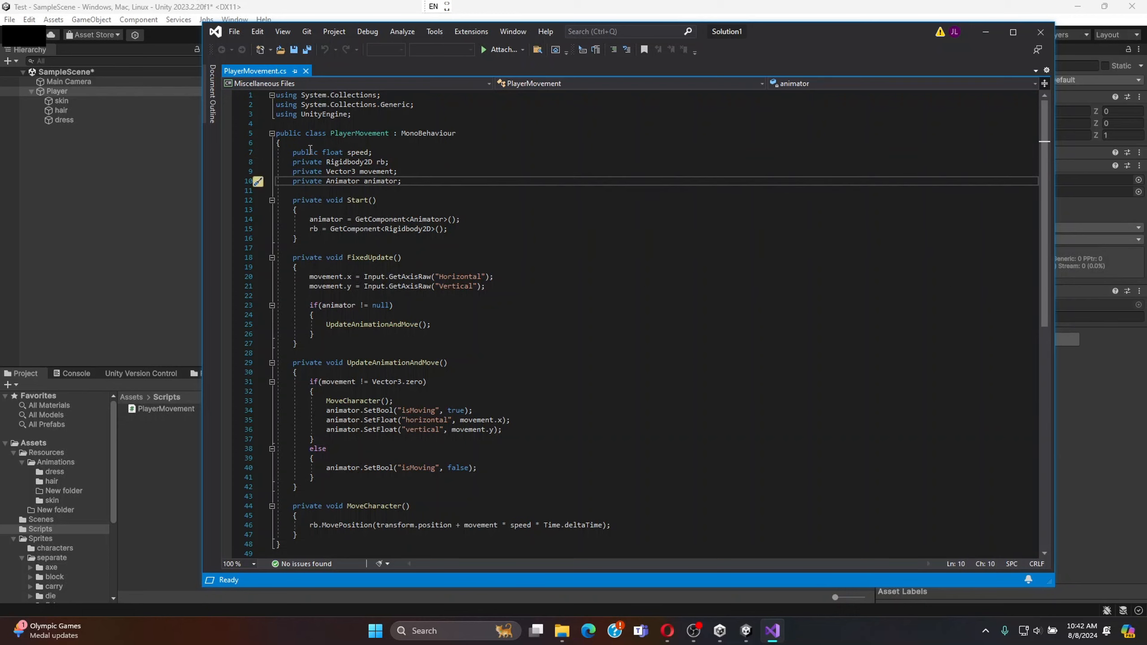
double_click(310, 152)
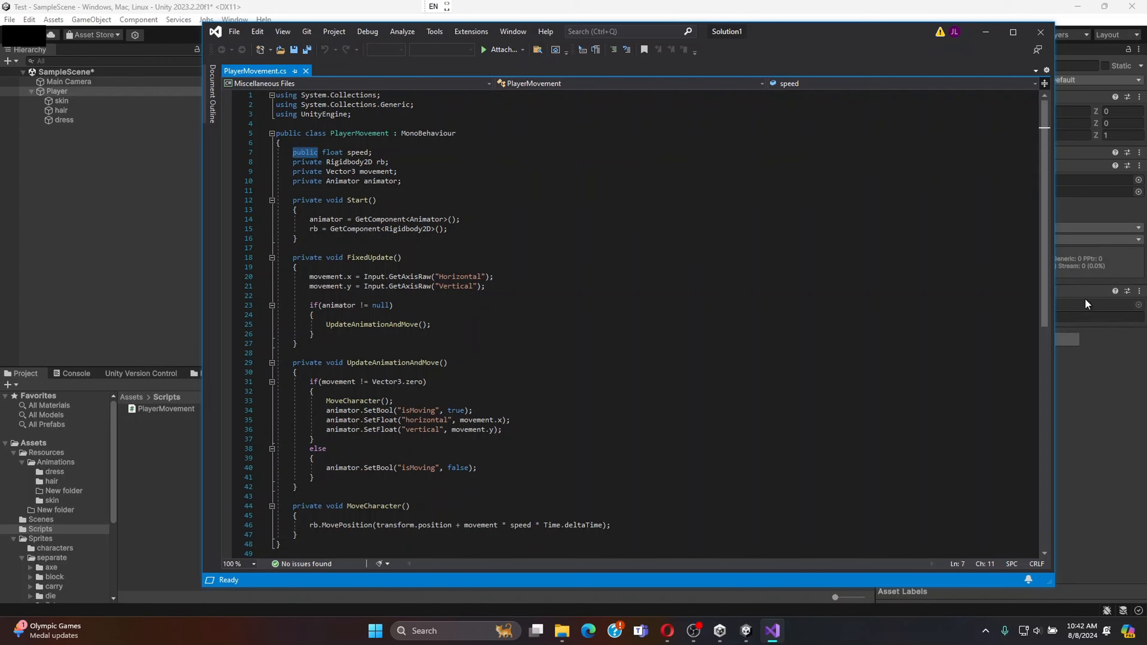
left_click(381, 162)
- Examine the Start method's Animator and Rigidbody2D assignments and compare them with the Player's components in Unity
left_click(290, 228)
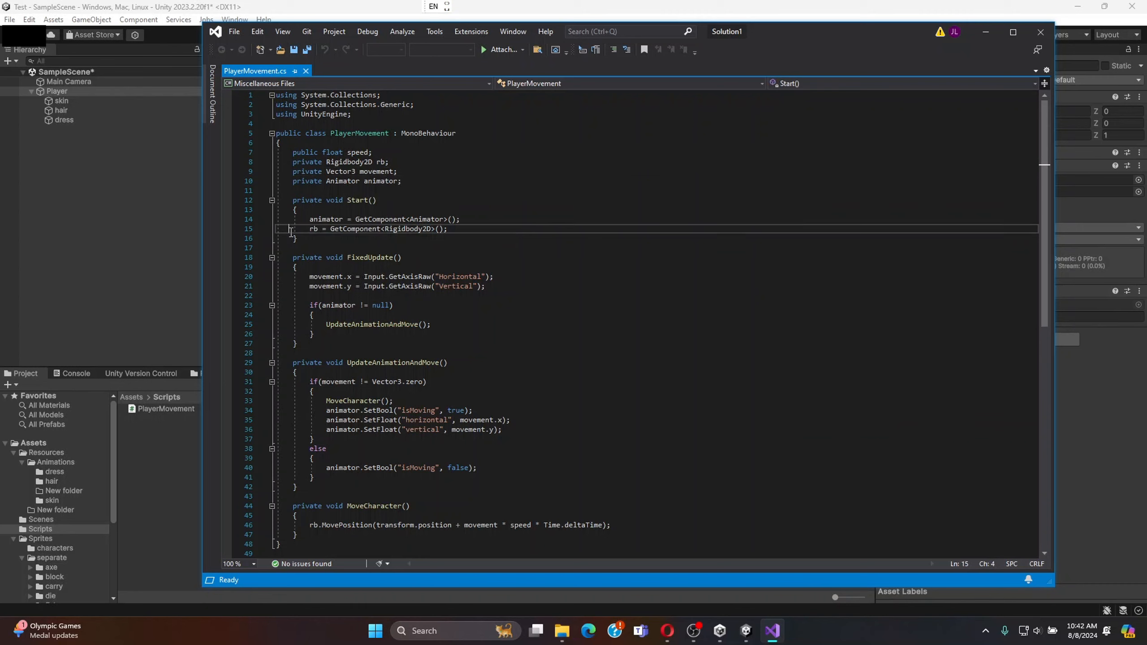
left_click_drag(290, 201, 319, 248)
left_click(339, 231)
left_click_drag(449, 234, 309, 220)
left_click(358, 162)
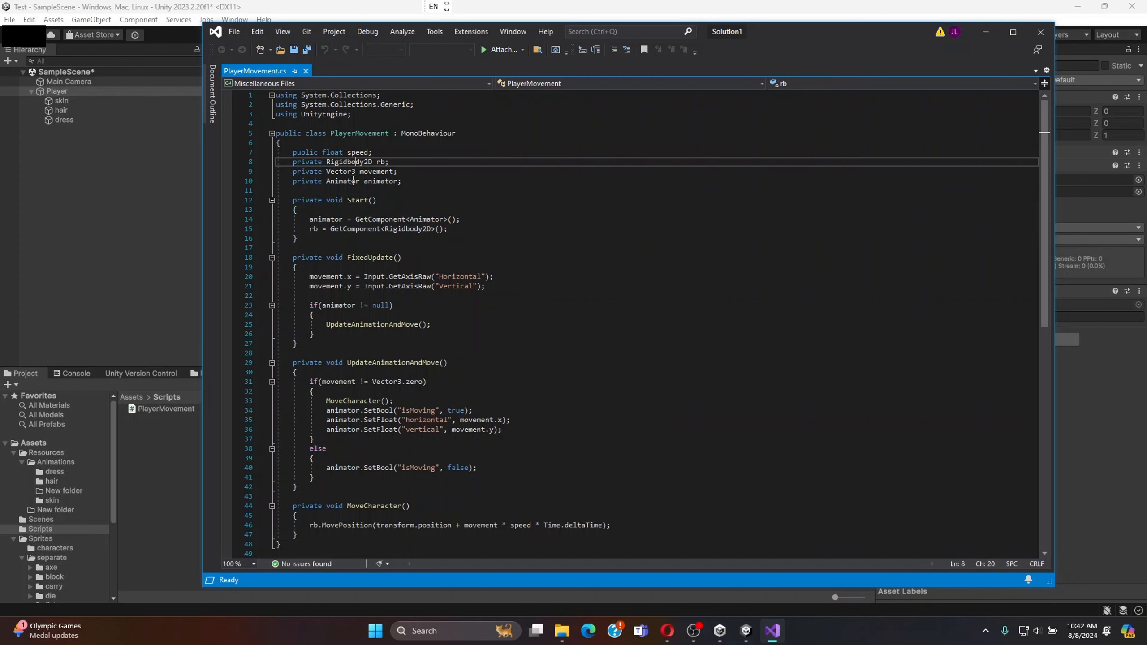
left_click(354, 181)
left_click(1107, 323)
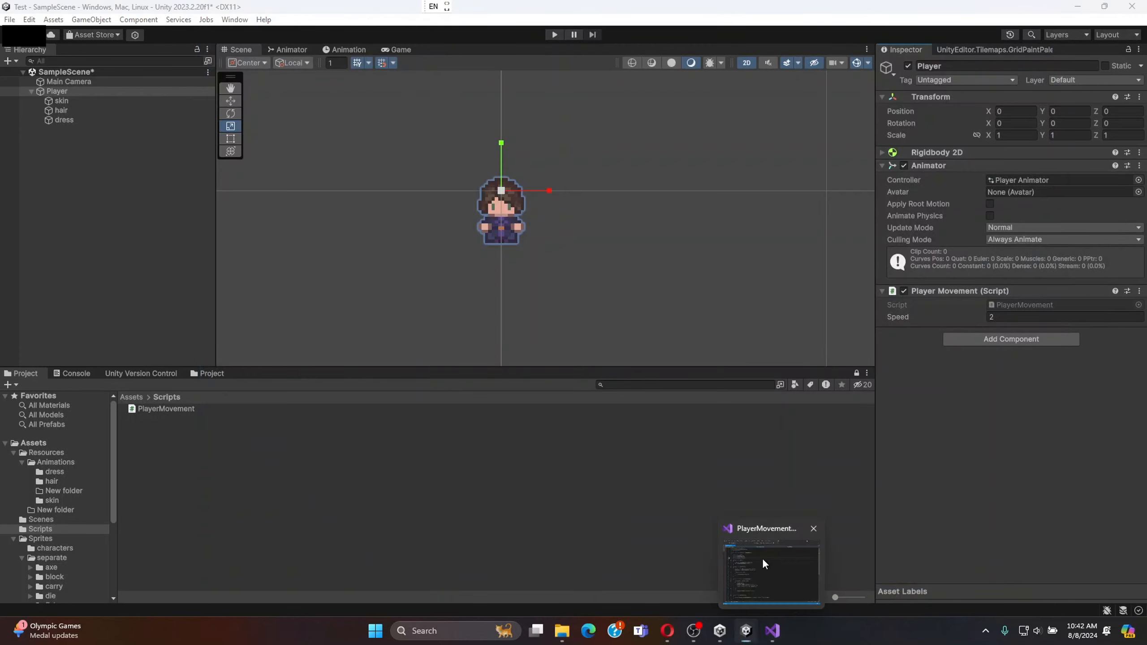
- Return to the script in Visual Studio and examine how FixedUpdate reads the Horizontal and Vertical input axes
left_click(763, 558)
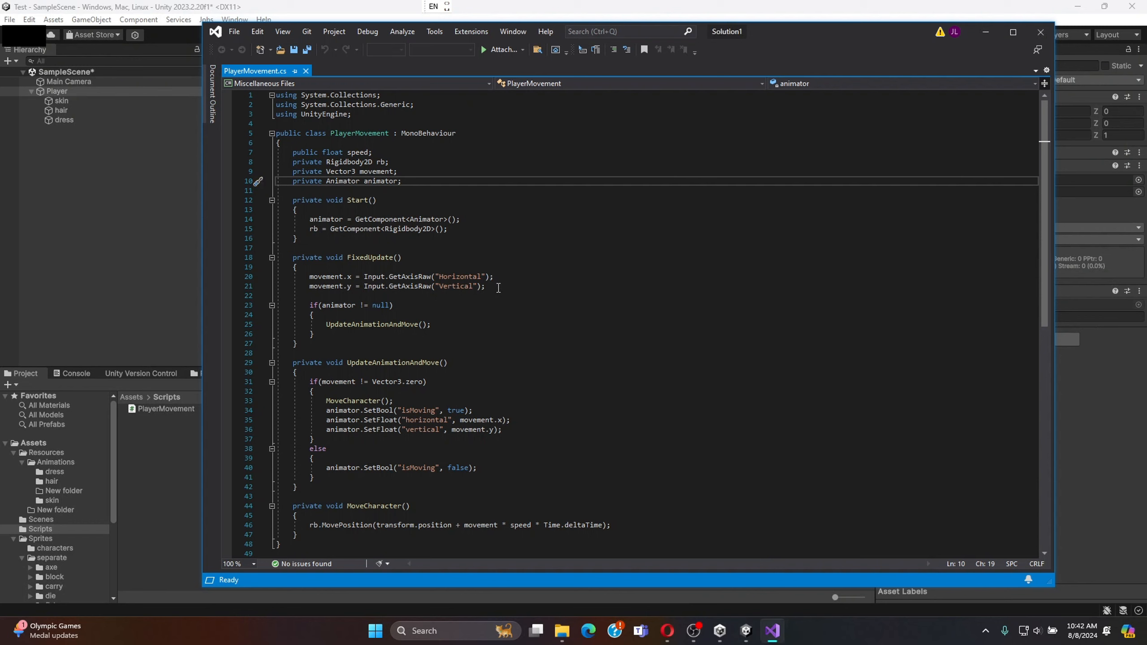
left_click_drag(498, 288, 307, 278)
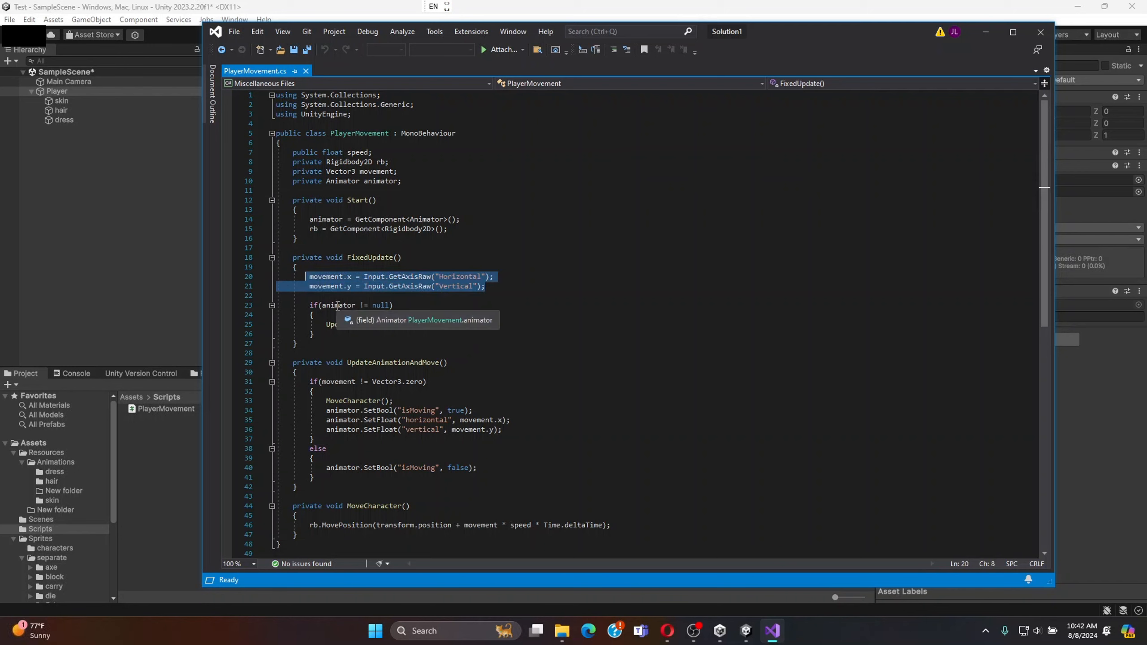
scroll(311, 300, "down", 3)
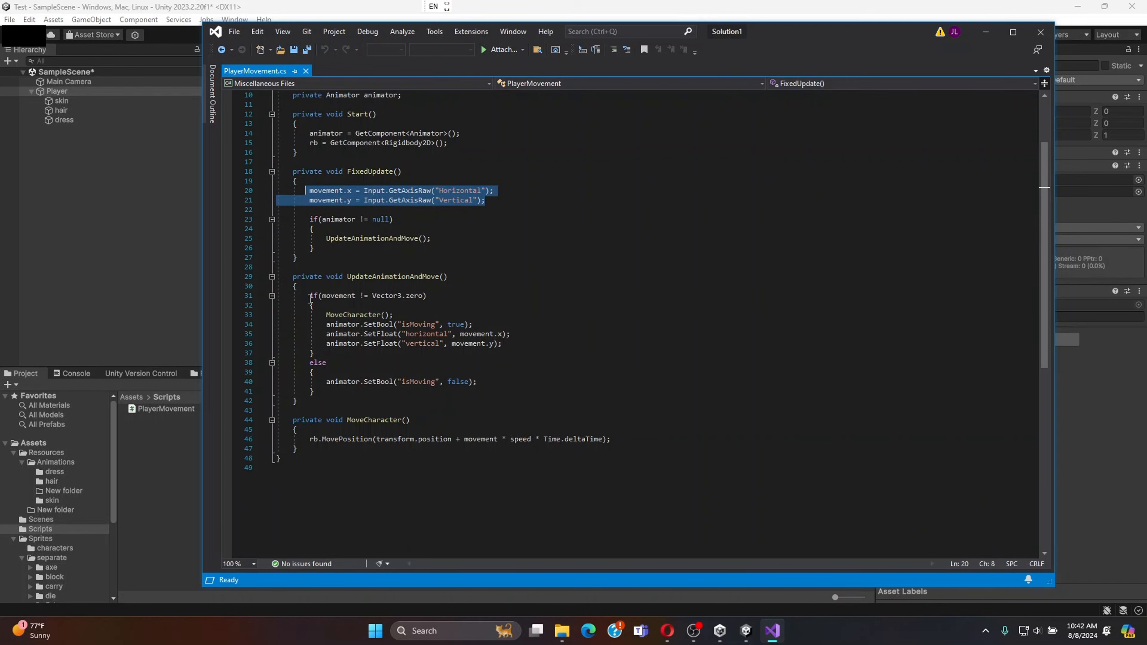
- Examine the UpdateAnimationAndMove branches that set isMoving, horizontal and vertical, and the MovePosition call in MoveCharacter
left_click_drag(309, 295, 314, 392)
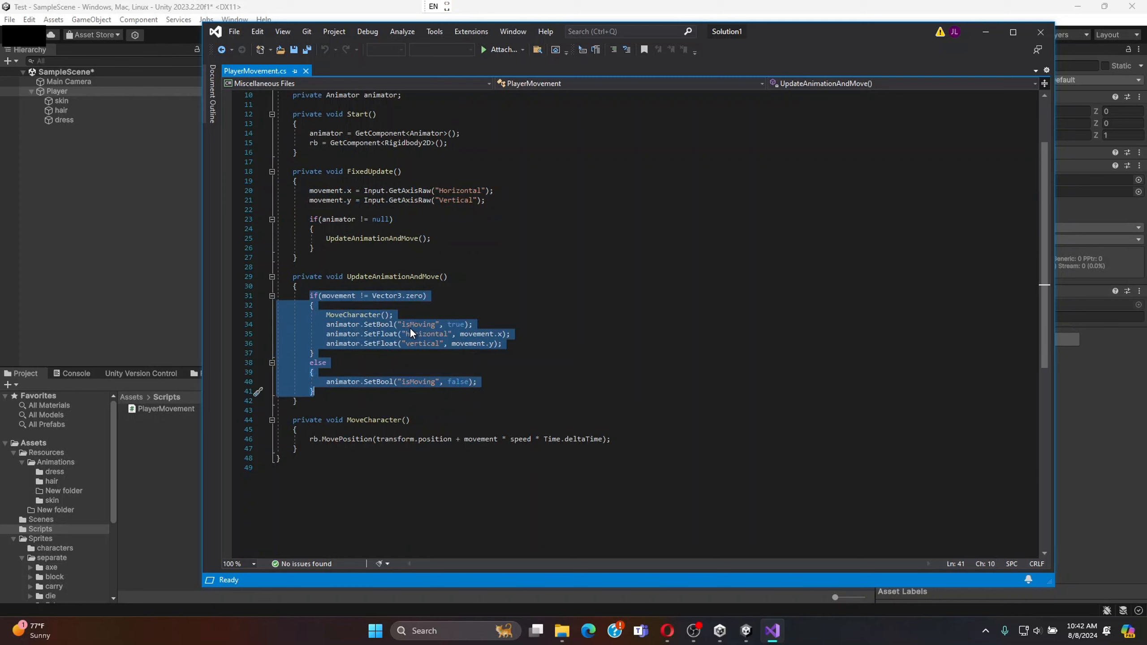
left_click_drag(309, 439, 626, 443)
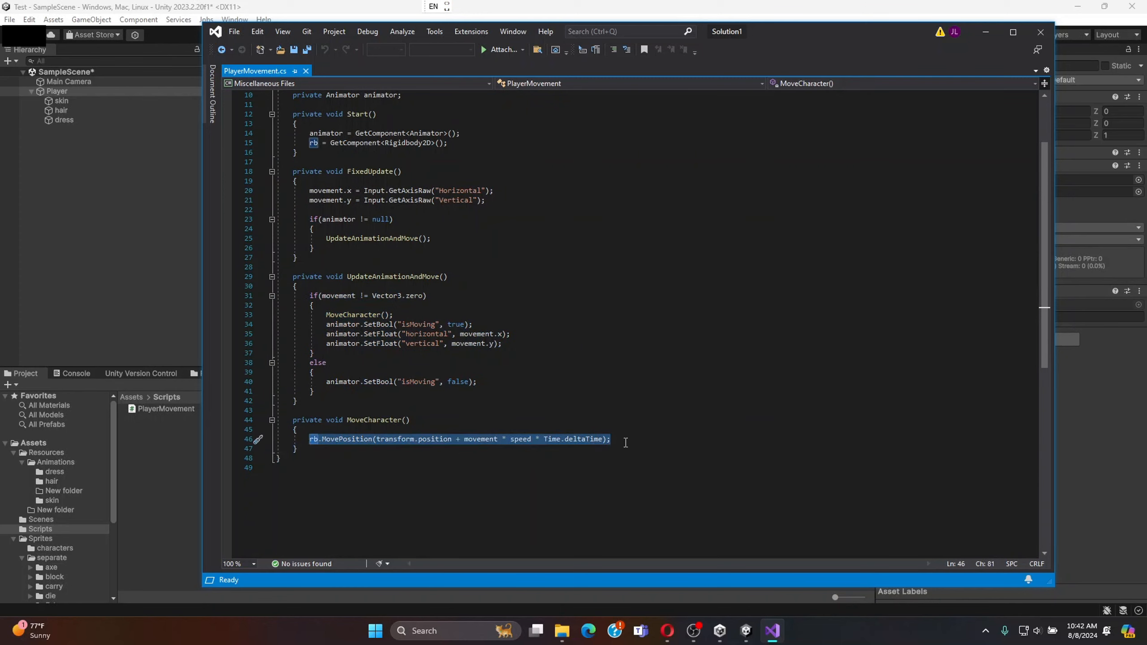
left_click(335, 315)
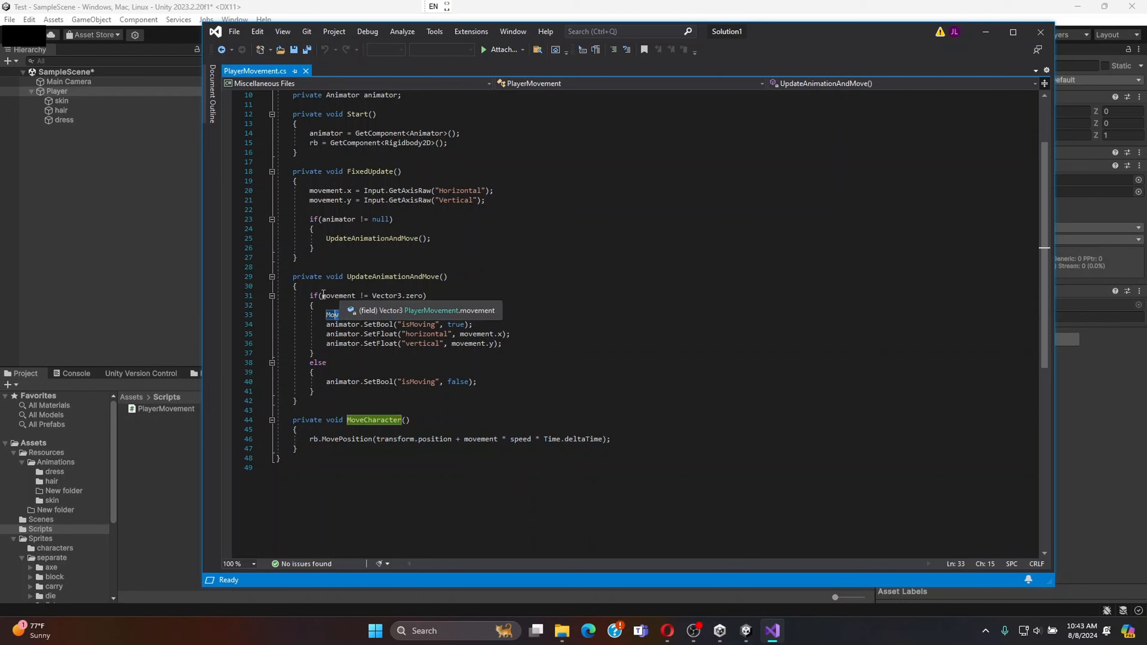
left_click_drag(323, 296, 424, 297)
left_click(410, 323)
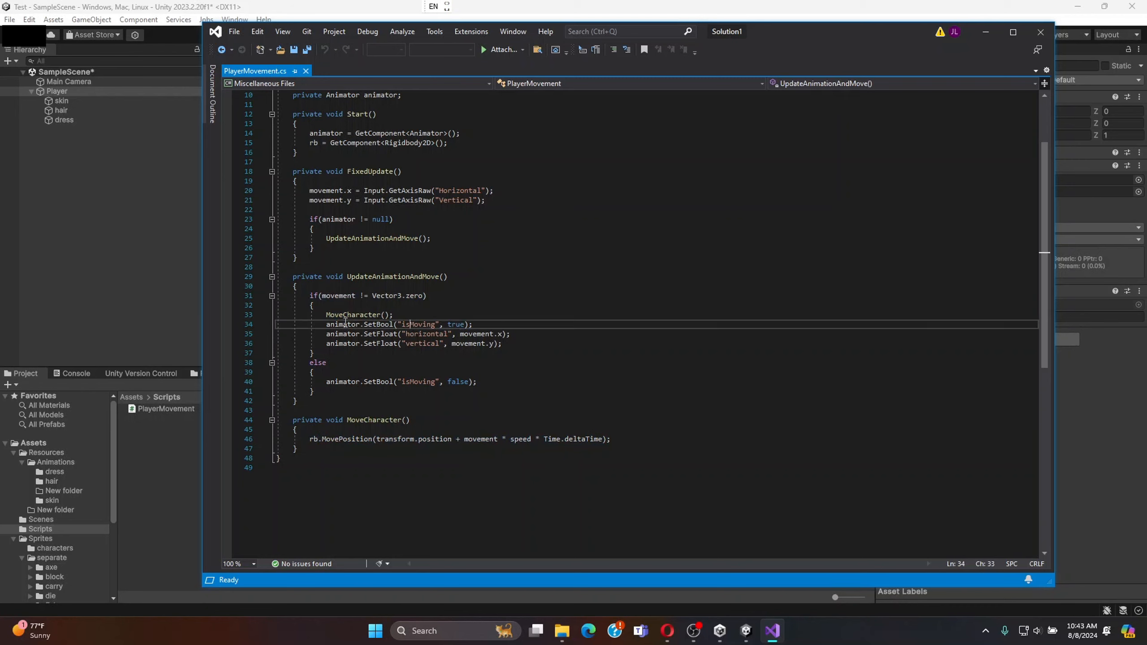
mouse_move(328, 323)
left_mouse_down()
mouse_move(496, 342)
mouse_move(472, 324)
mouse_move(326, 334)
left_mouse_up()
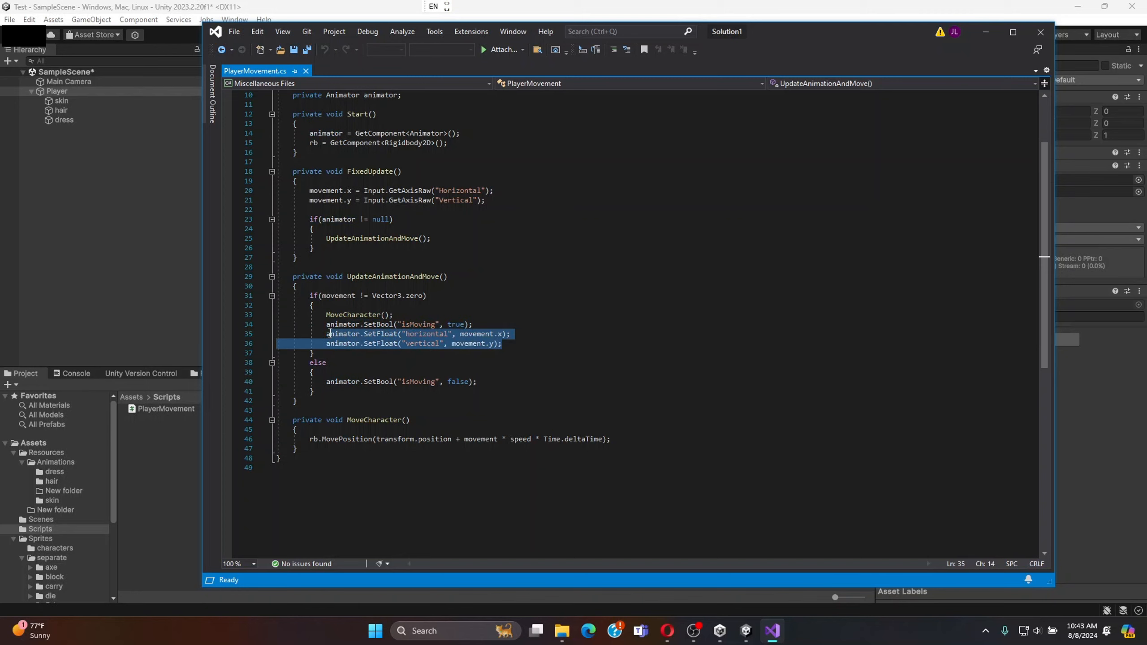
left_click_drag(326, 382, 377, 389)
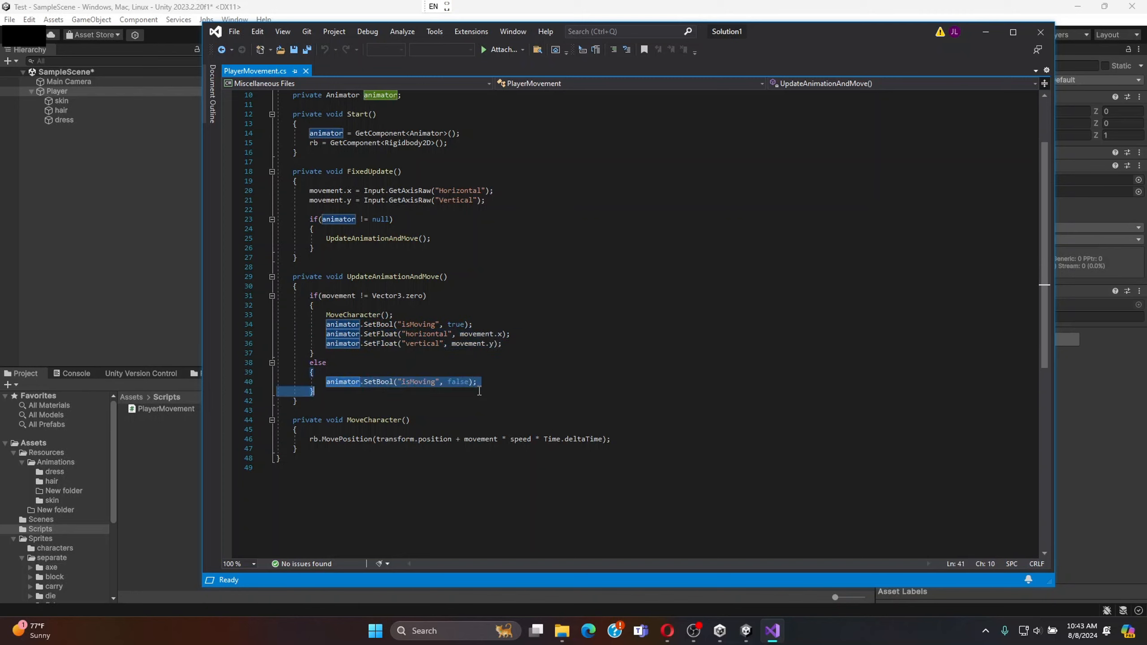
left_click_drag(479, 391, 485, 383)
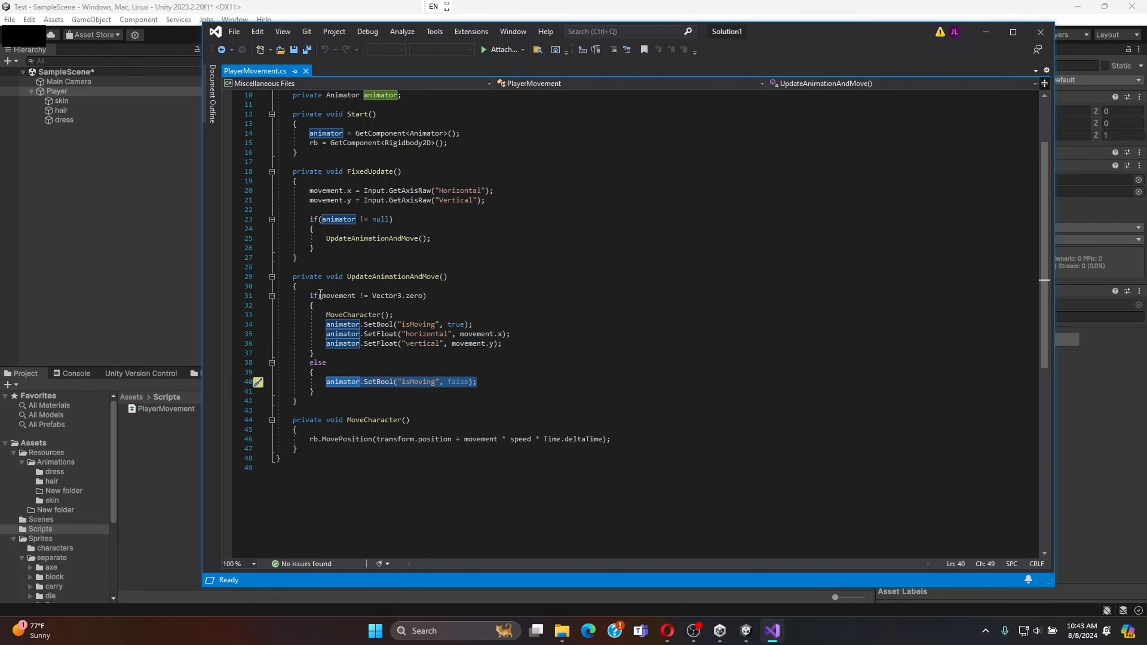
- Examine how UpdateAnimationAndMove calls MoveCharacter and how its MovePosition line uses the public speed variable
left_click_drag(393, 315, 326, 315)
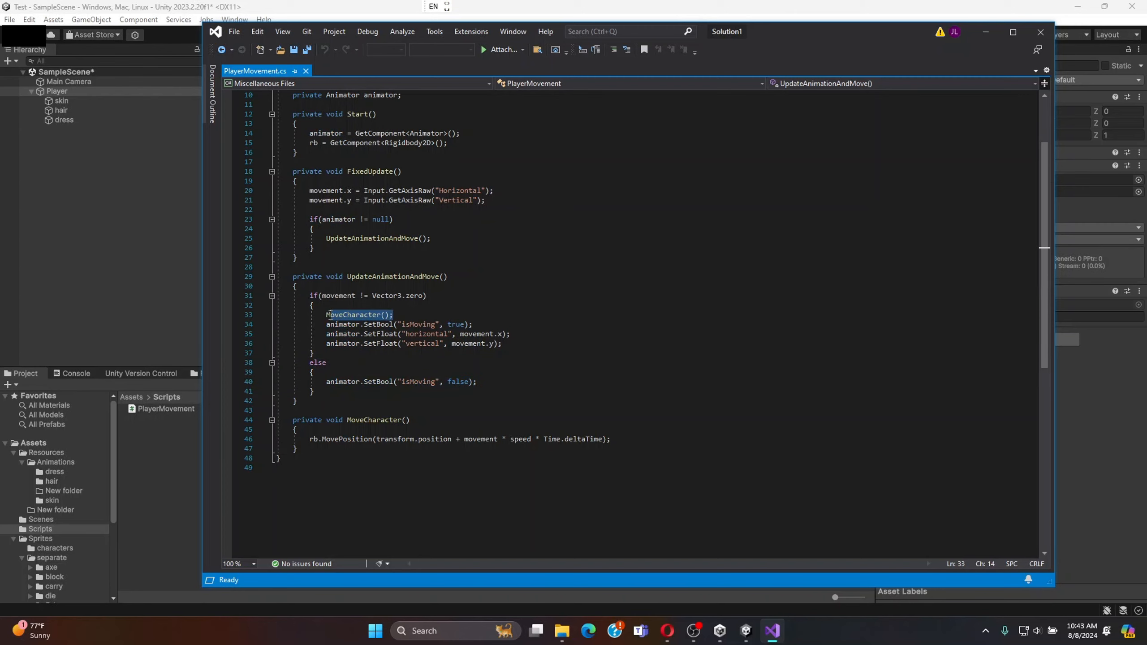
left_click_drag(310, 439, 634, 439)
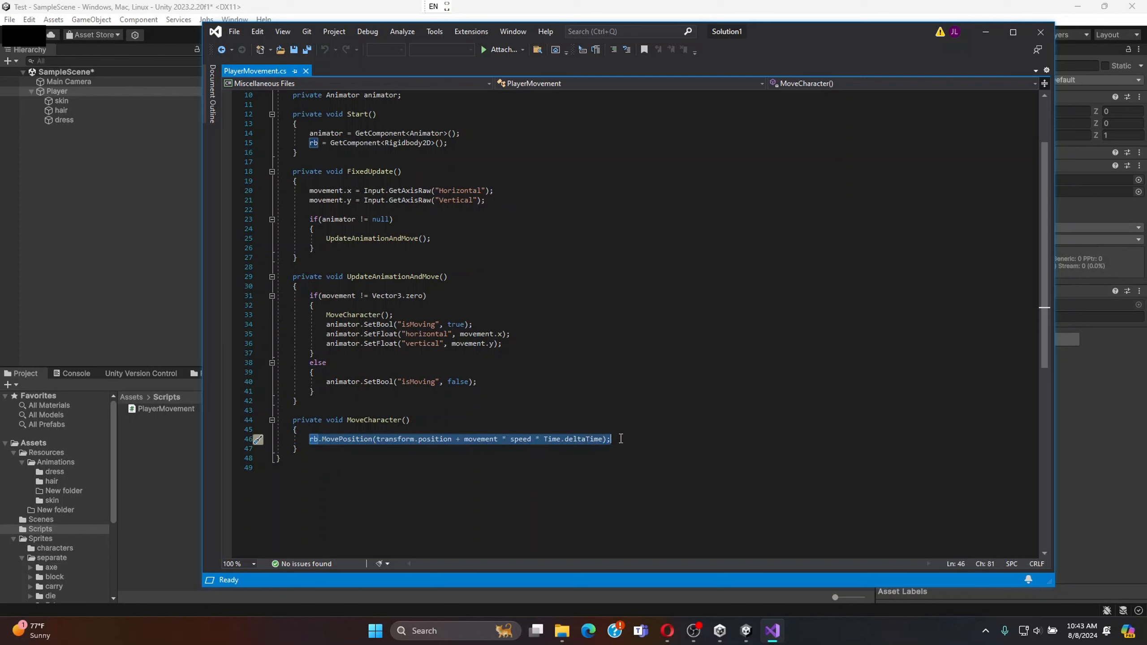
double_click(524, 439)
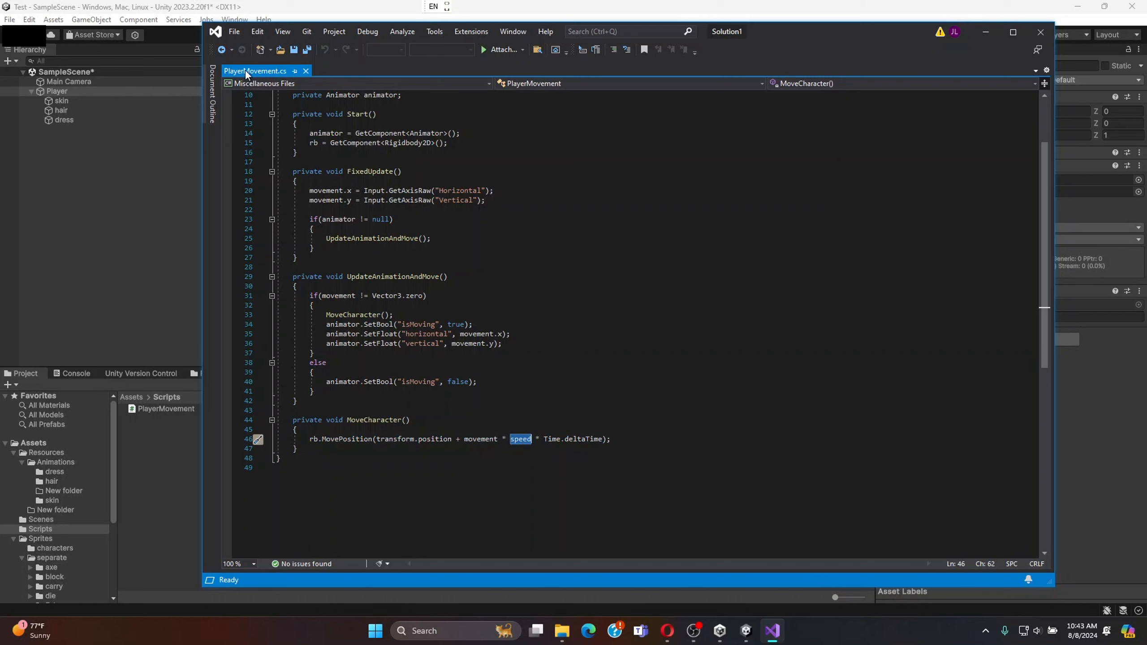
scroll(551, 322, "up", 2)
scroll(551, 323, "up", 1)
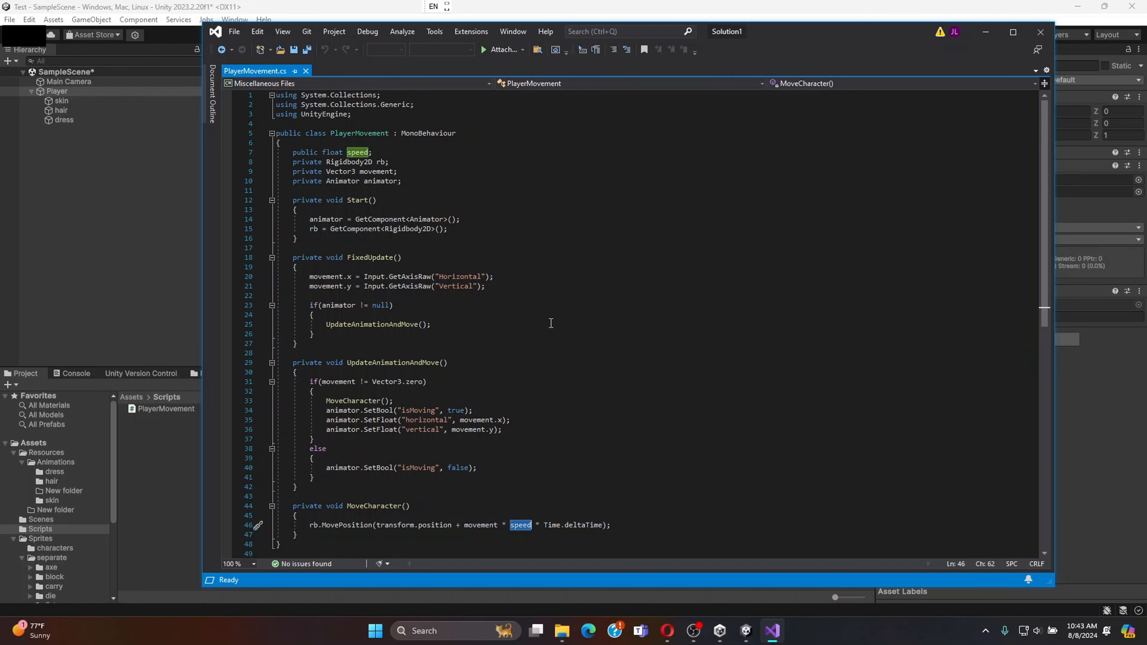
scroll(551, 322, "down", 15)
scroll(552, 322, "up", 15)
scroll(551, 323, "down", 1)
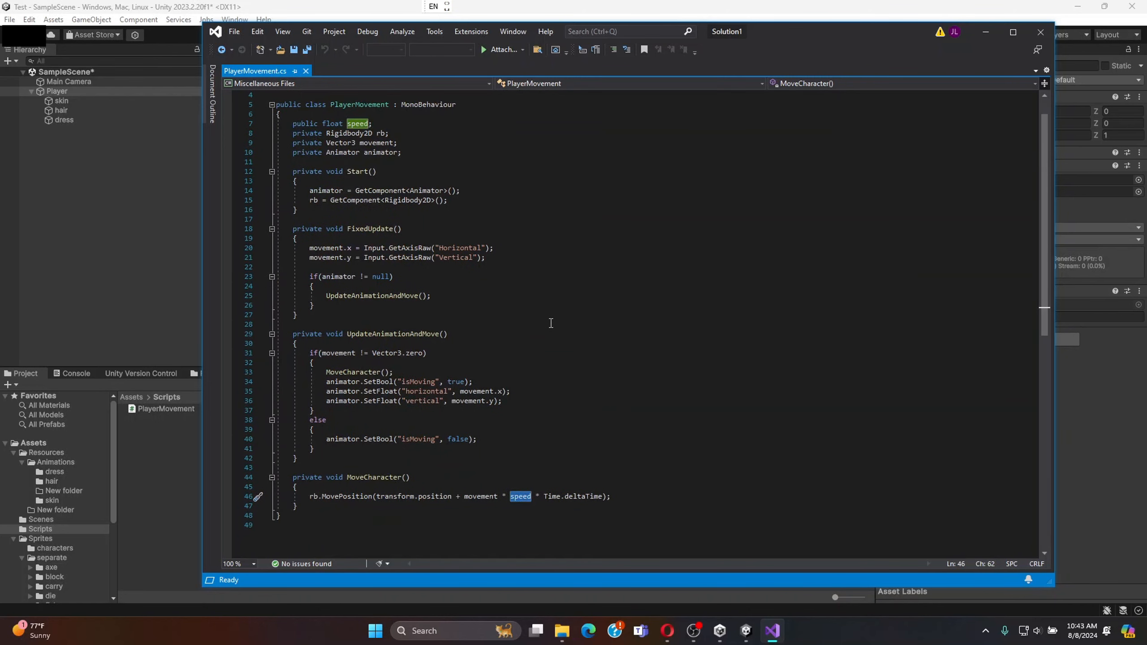
scroll(551, 323, "up", 1)
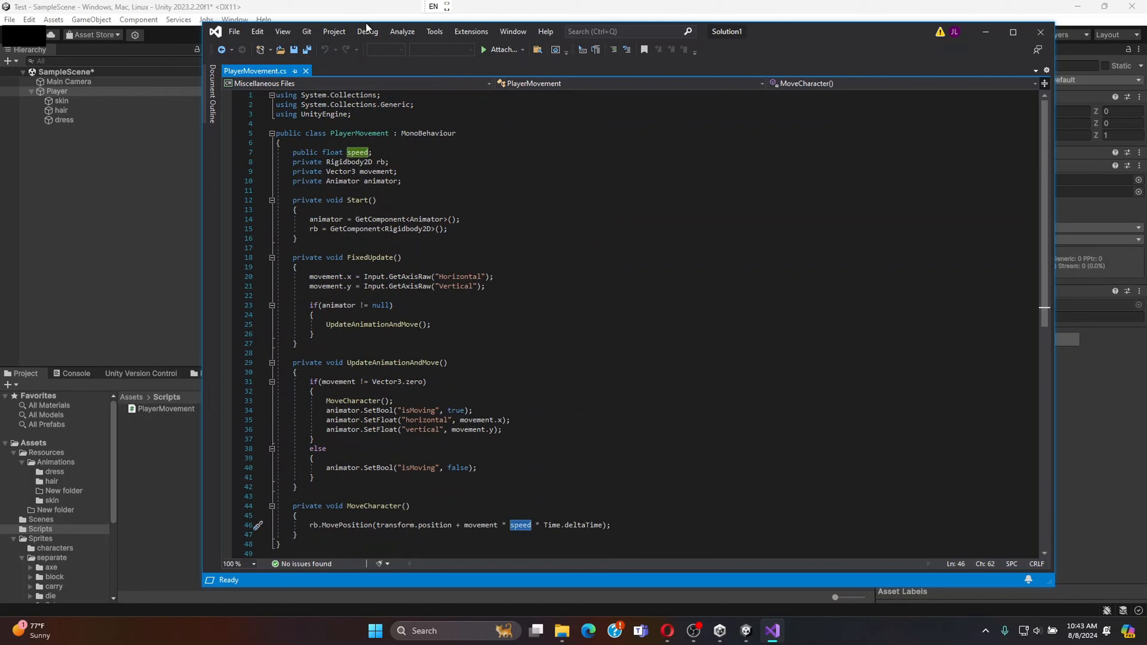
- Save the PlayerMovement script and run SampleScene in Unity's Play mode
left_click(294, 50)
left_click(133, 154)
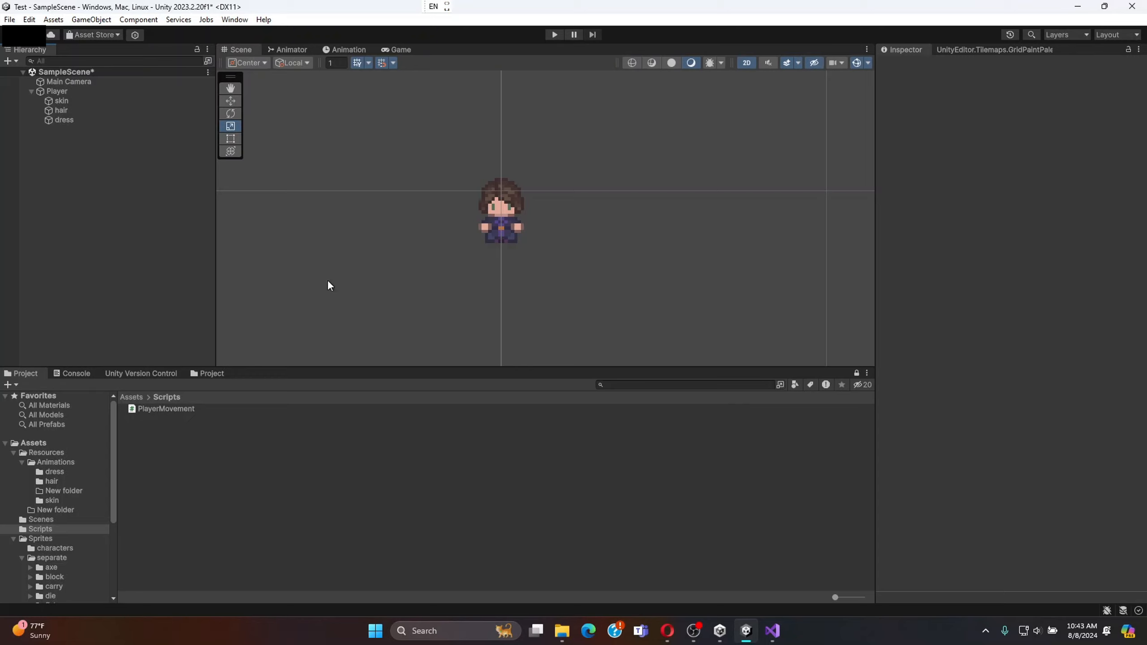
left_click(554, 34)
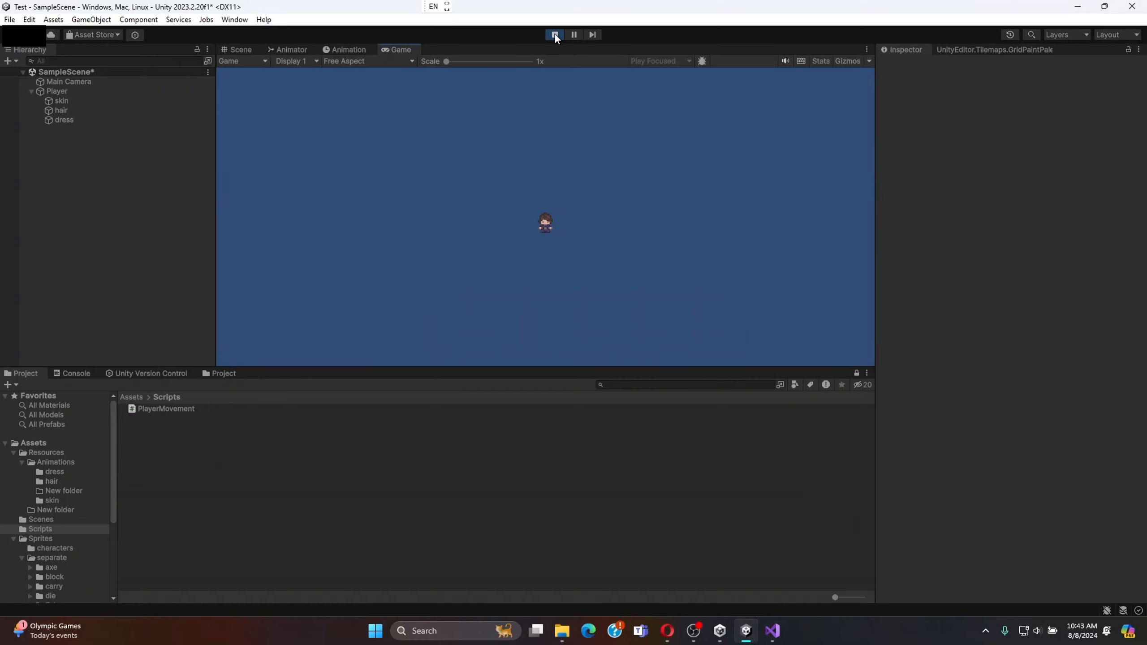
- Walk the character up, left, down and right to test its movement and directional animations, ending with Play mode stopped
key("w")
key("a")
key("s")
key("d")
key("w")
key("a")
key("s")
key("a")
key("w")
key("d")
key("d")
key("s")
key("d")
key("a")
key("a")
left_click(555, 36)
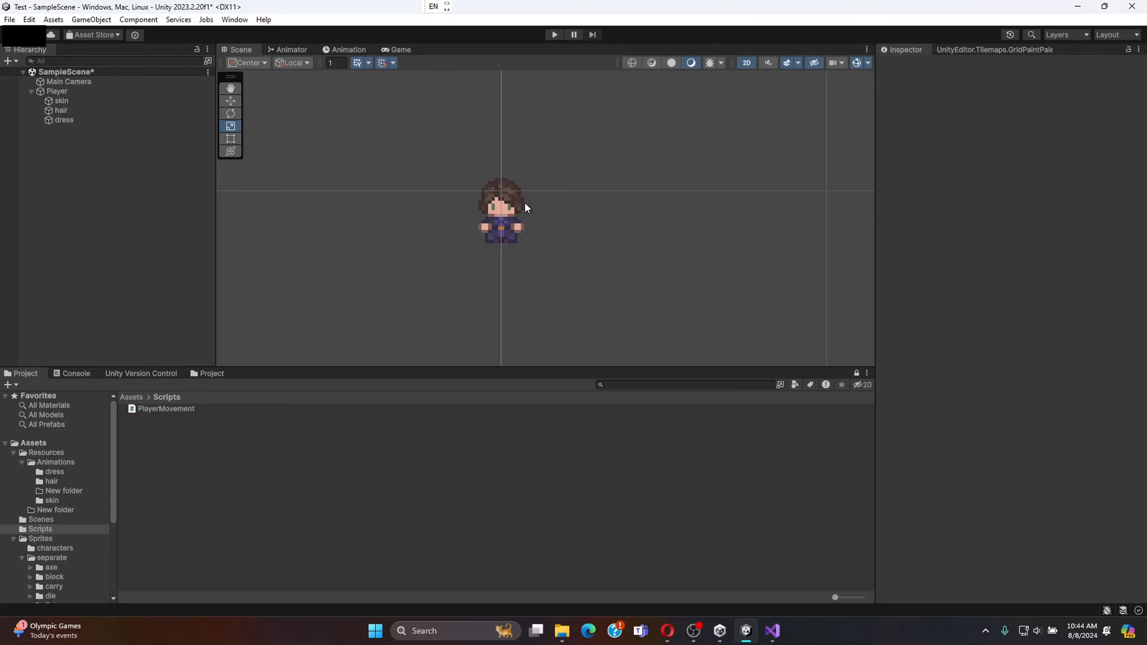
scroll(524, 201, "up", 1)
left_click(9, 19)
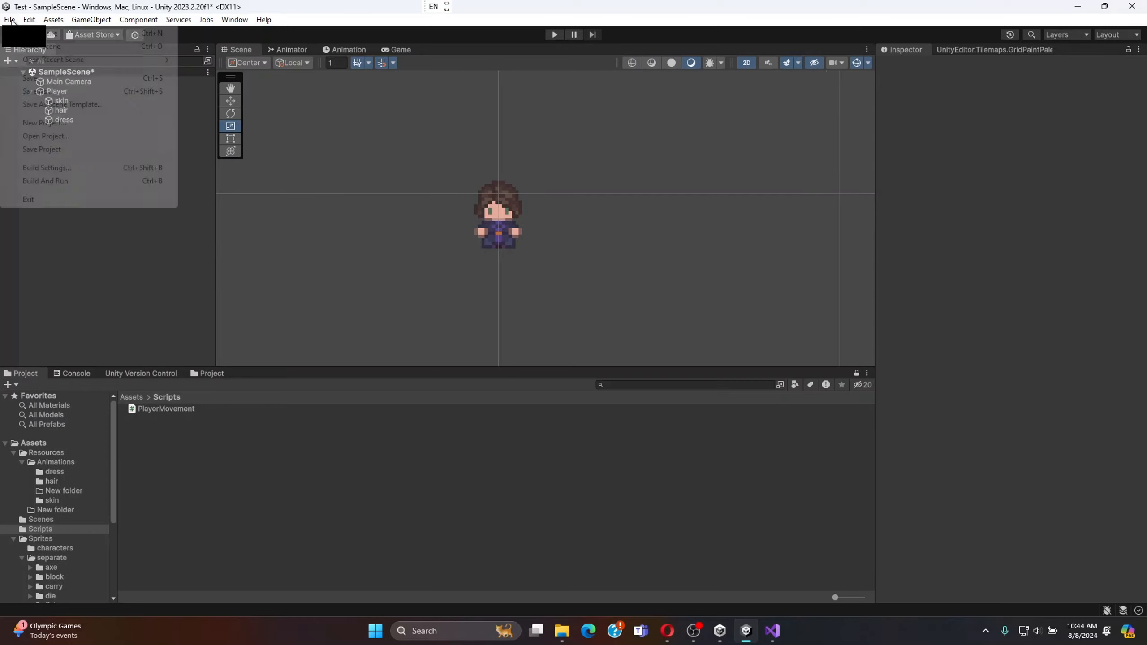
key("Escape")
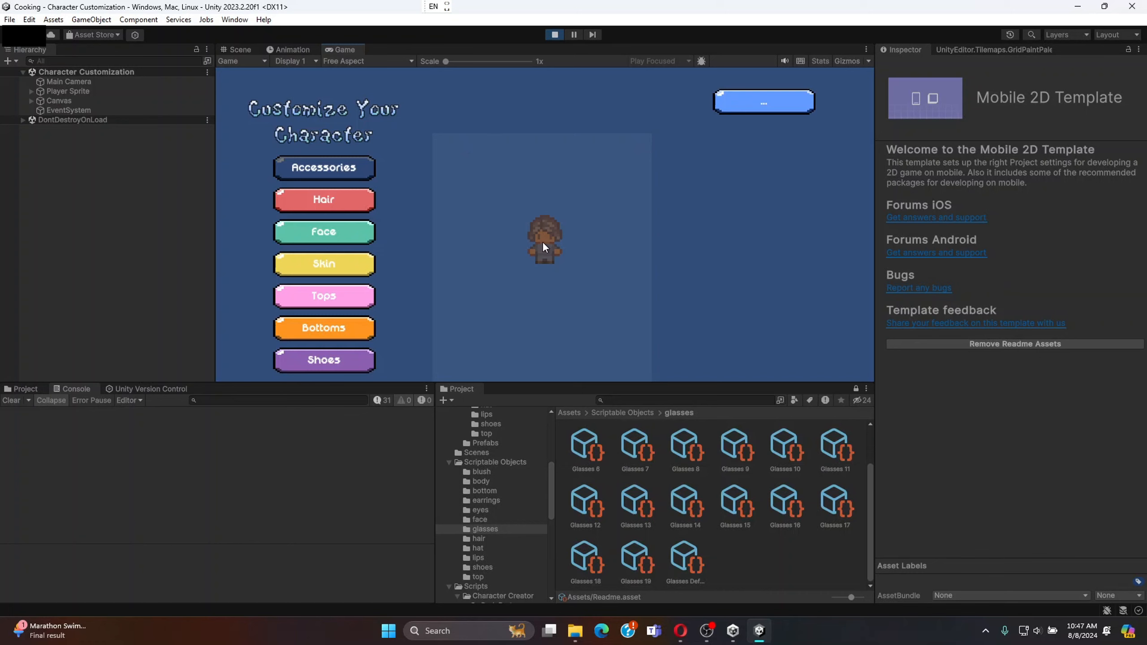
- Try the third Accessories item, the larger earrings, on the running customizer's character in red and green
left_click(323, 170)
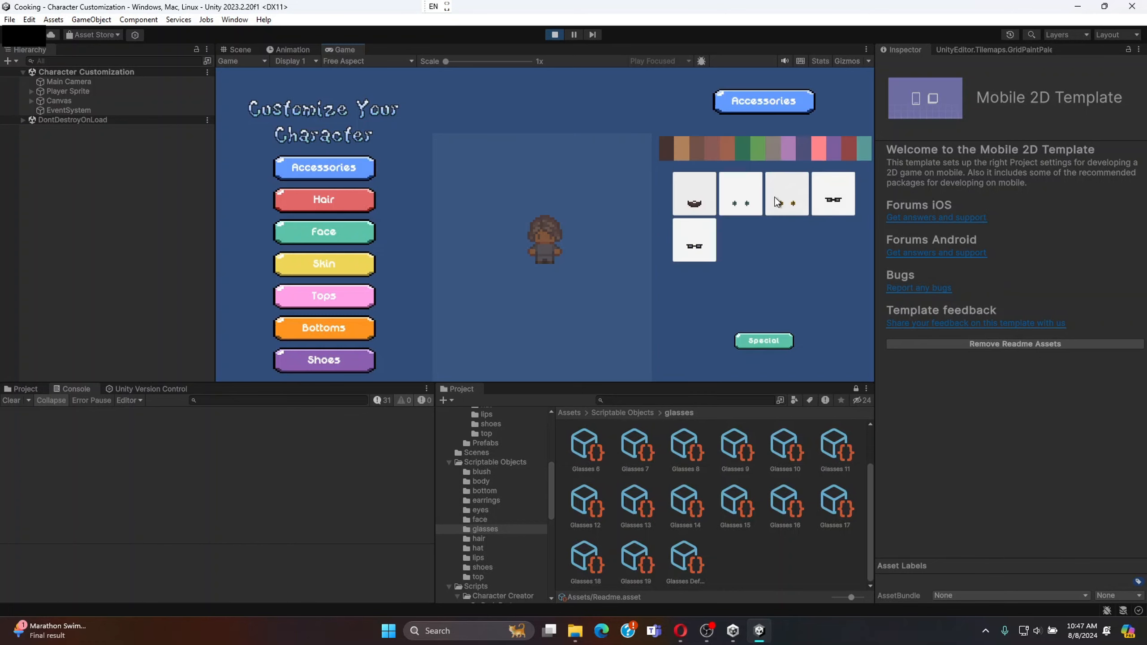
left_click(715, 195)
left_click(785, 190)
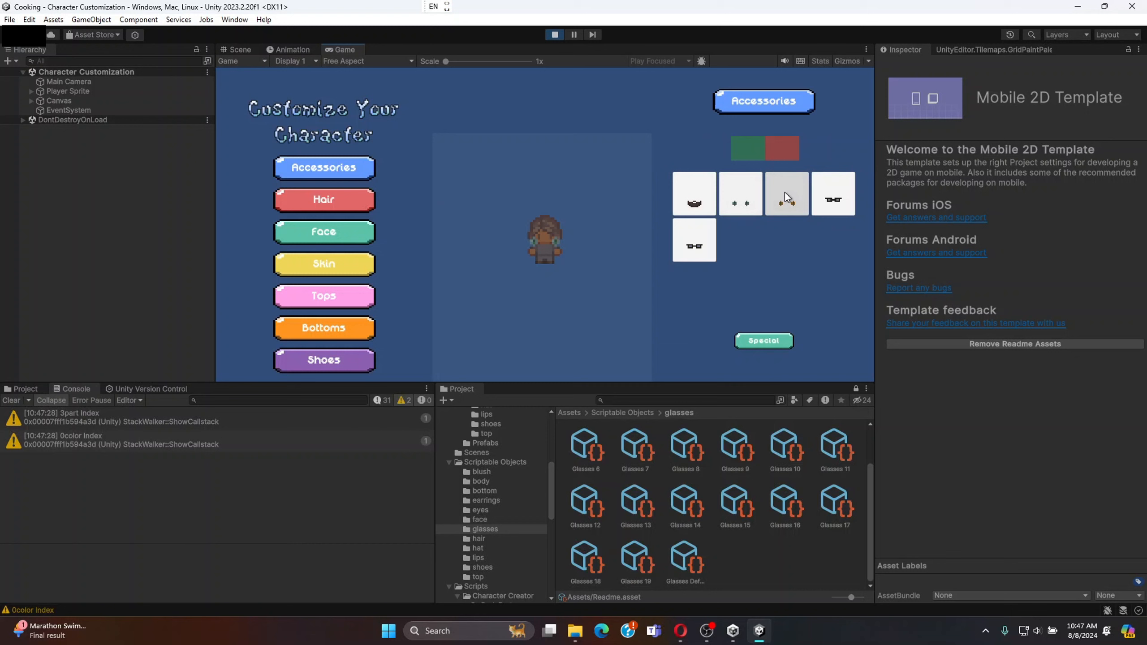
left_click(782, 140)
left_click(749, 140)
- Try both styles of glasses on the character, testing brown and green frames, and take the glasses off
left_click(844, 201)
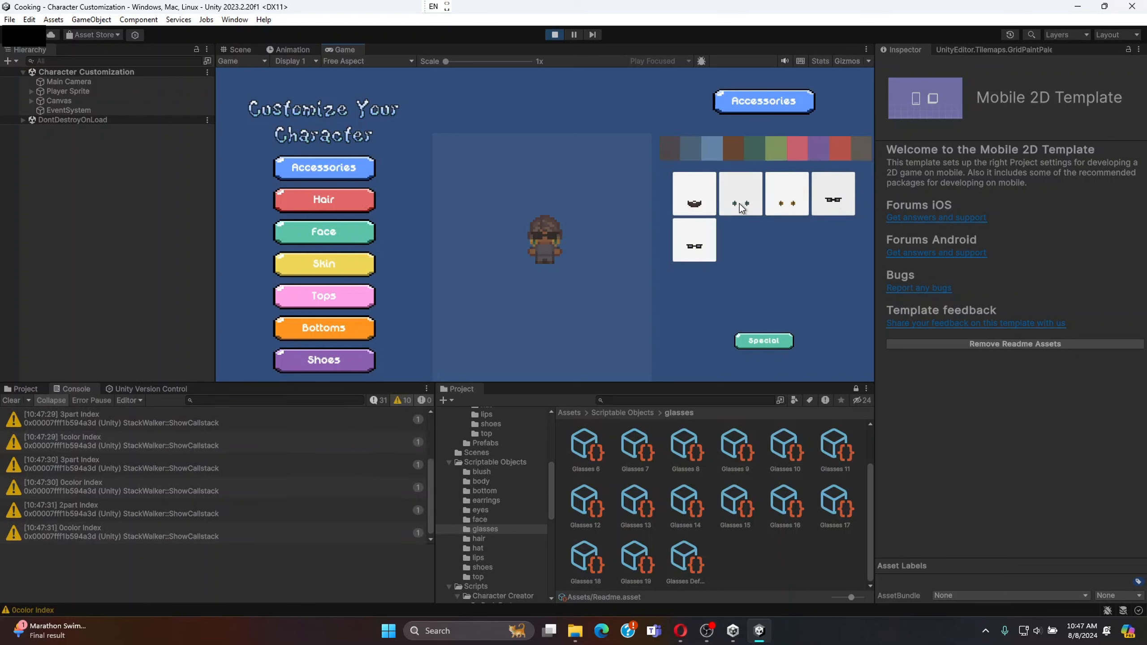
left_click(697, 251)
left_click(736, 140)
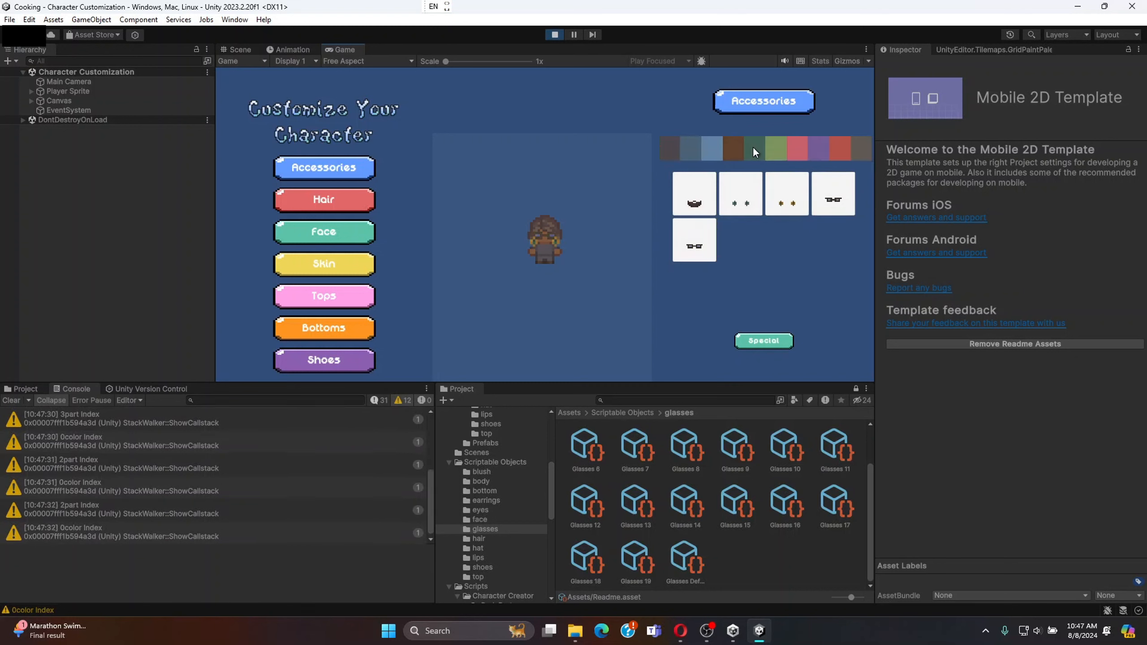
left_click(786, 149)
left_click(697, 247)
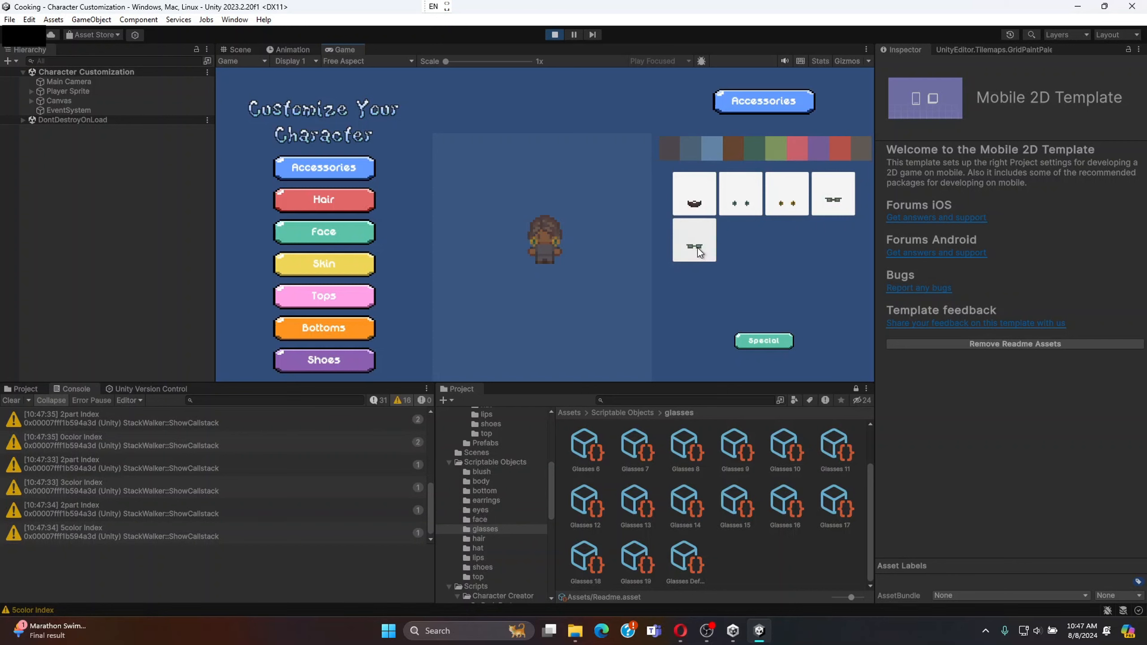
- Toggle the small earrings and the facial hair accessory on and off on the character
left_click(743, 210)
left_click(743, 211)
left_click(698, 205)
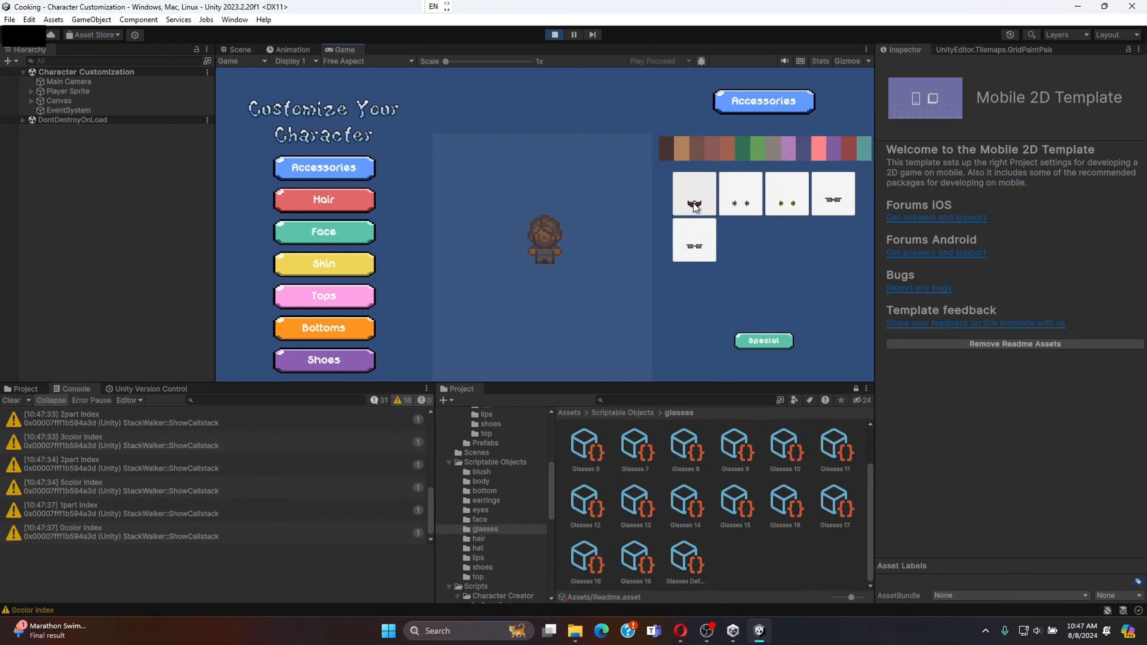
left_click(698, 206)
- Try the red-haired clown mask and the brown and green hats from the Special accessories, and remove them
left_click(763, 341)
left_click(788, 241)
left_click(743, 196)
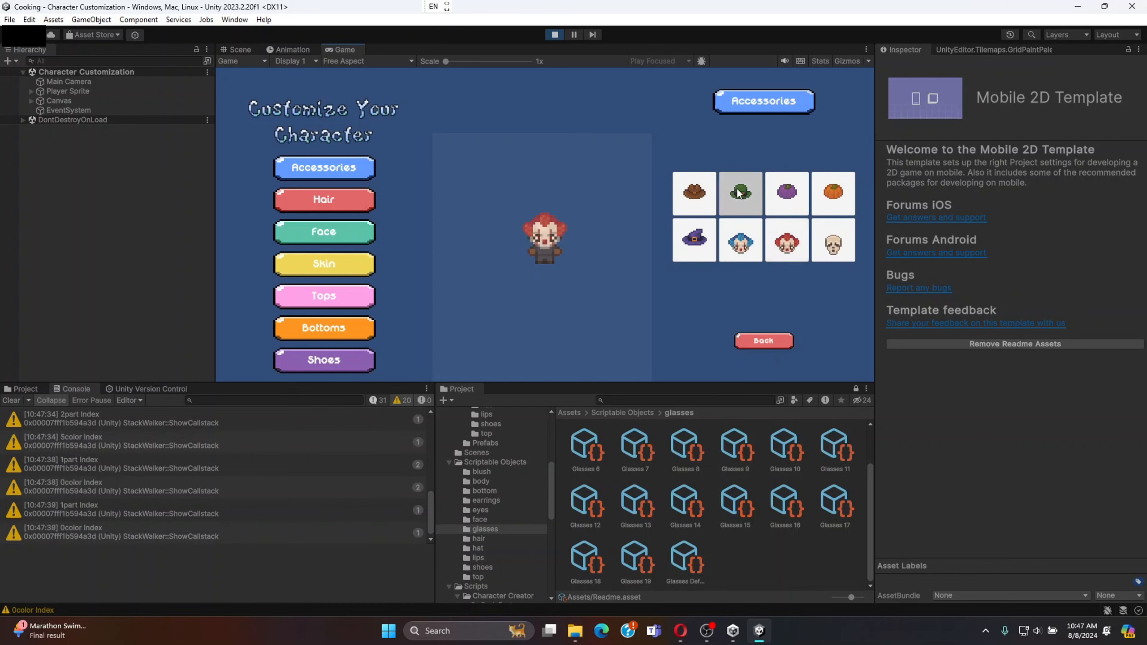
left_click(699, 193)
left_click(699, 193)
left_click(742, 197)
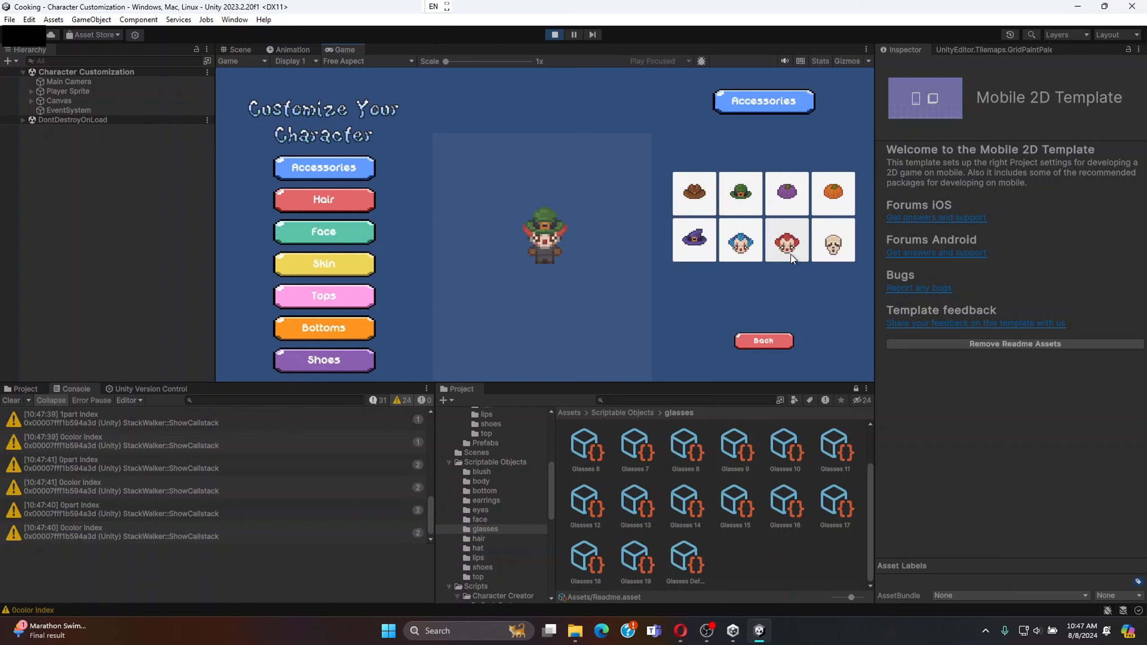
left_click(741, 205)
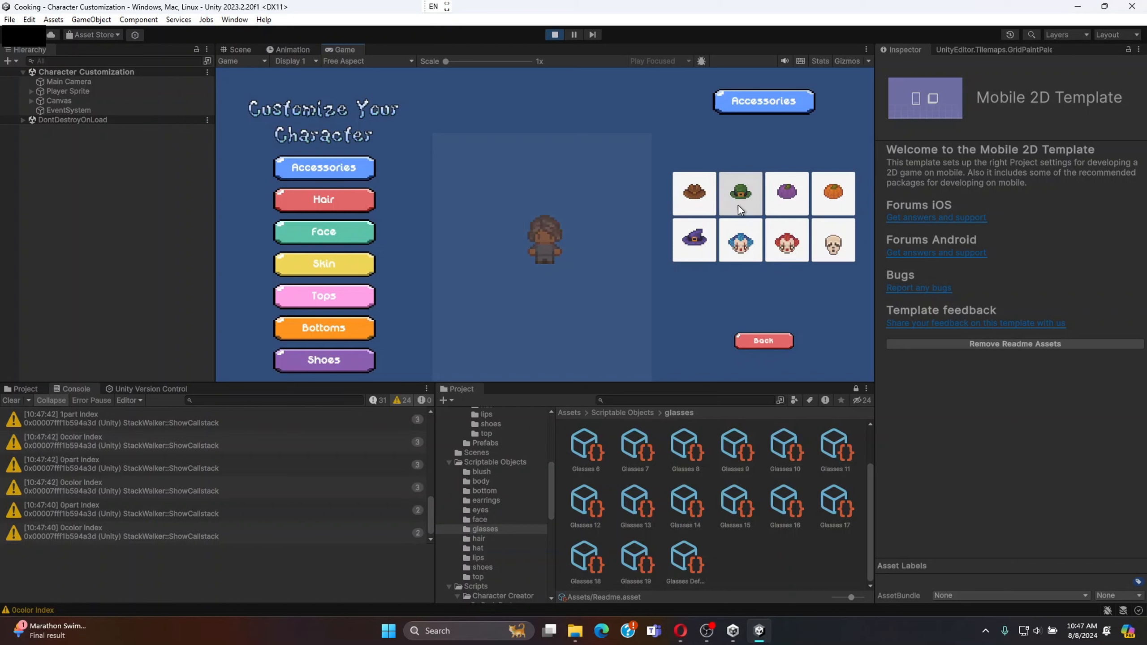
- Recolor the character's hair through several shades including teal, choose the second hairstyle and set it to dark brown
left_click(334, 207)
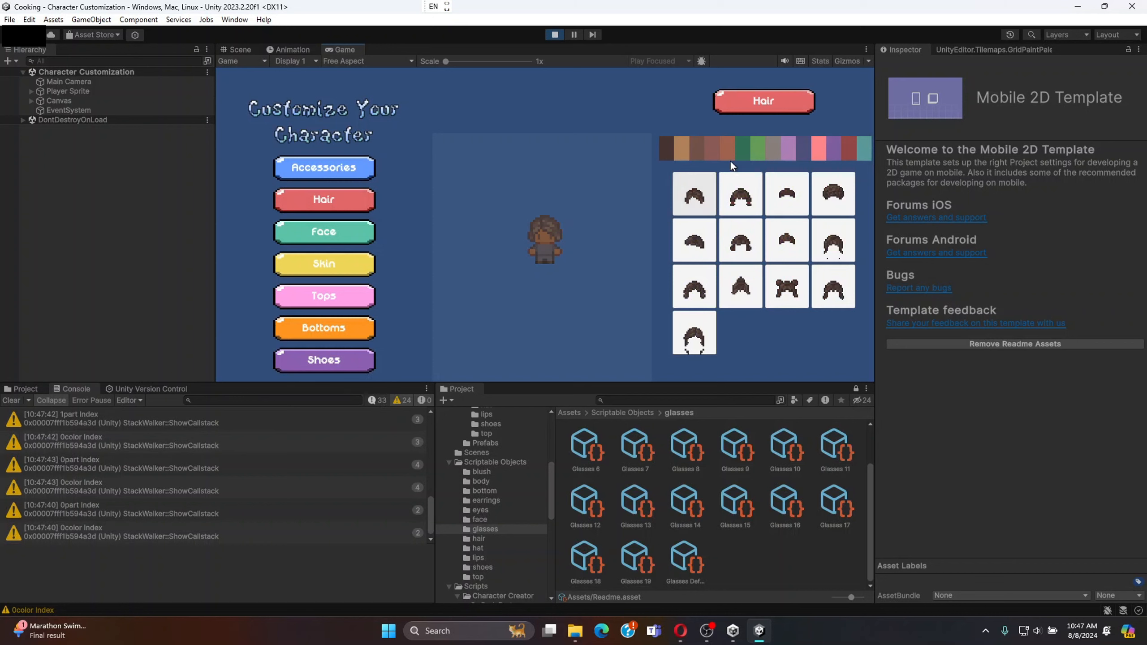
left_click(740, 145)
left_click(809, 154)
left_click(859, 152)
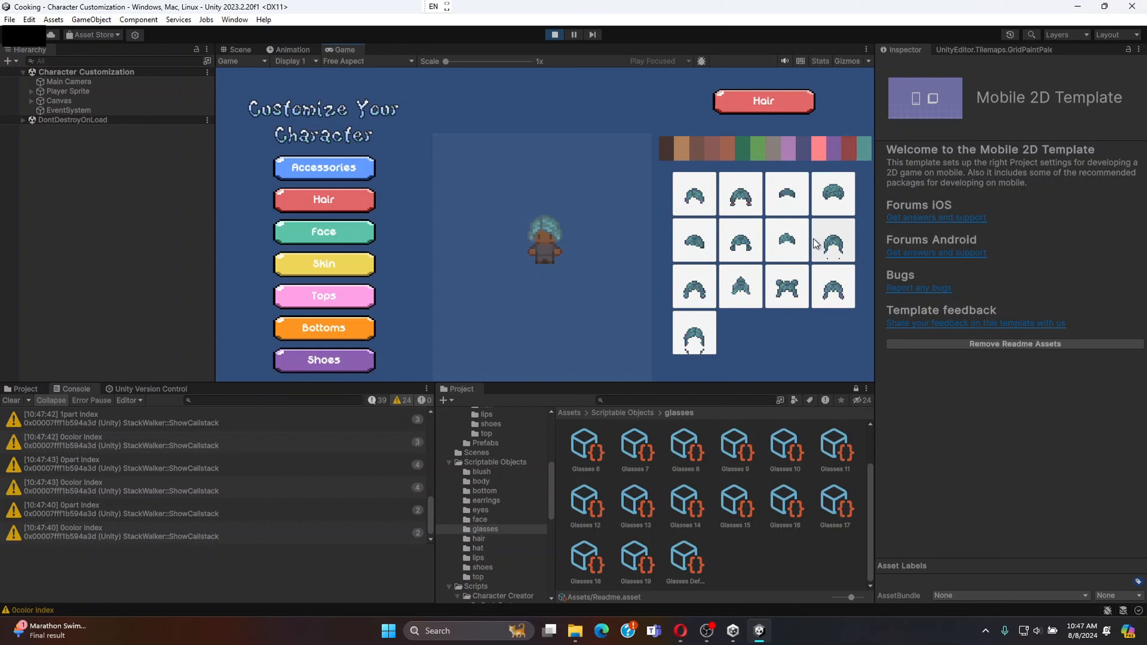
left_click(742, 194)
left_click(662, 142)
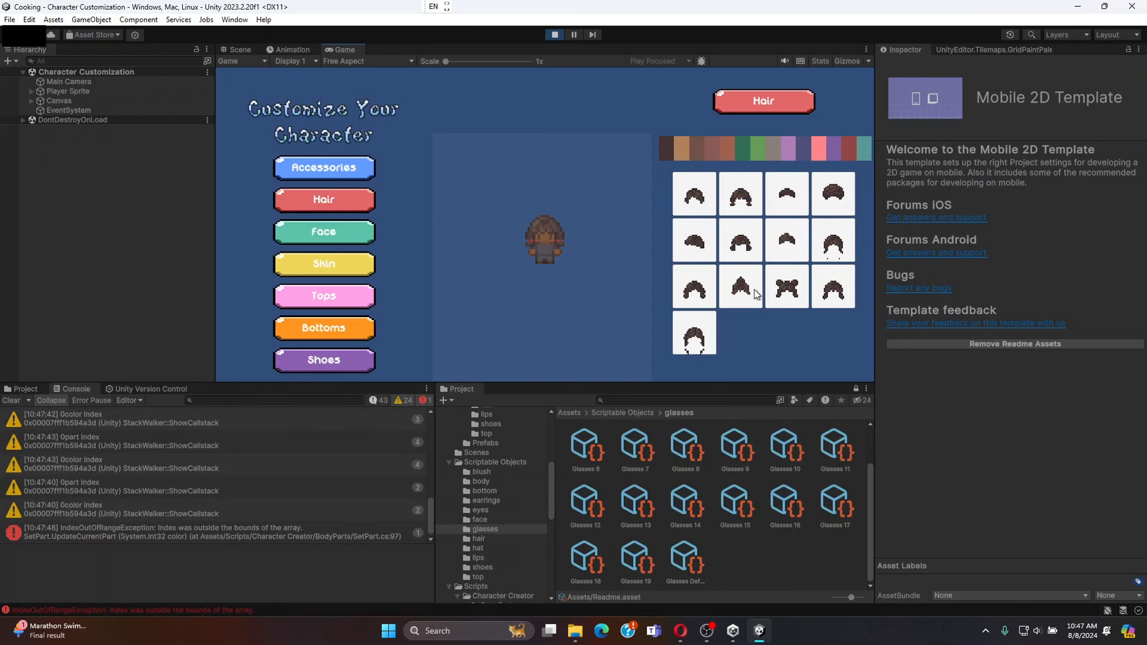
- Apply blush and lips from the Face category and try different color swatches for each
left_click(342, 230)
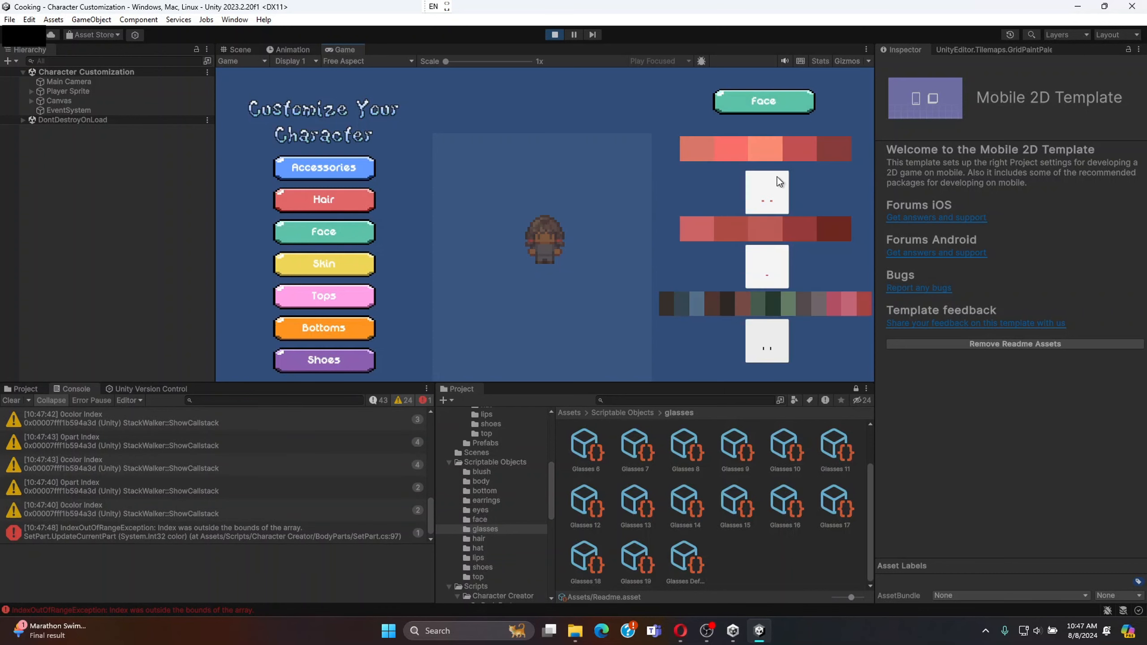
left_click(765, 189)
left_click(737, 155)
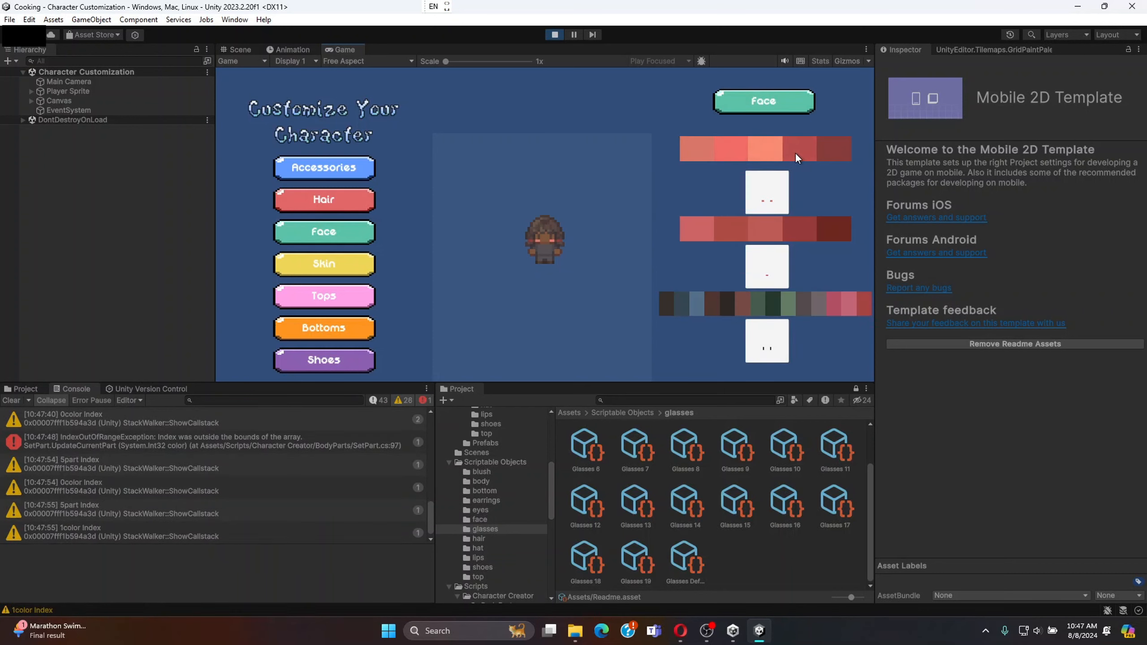
left_click(795, 152)
left_click(772, 264)
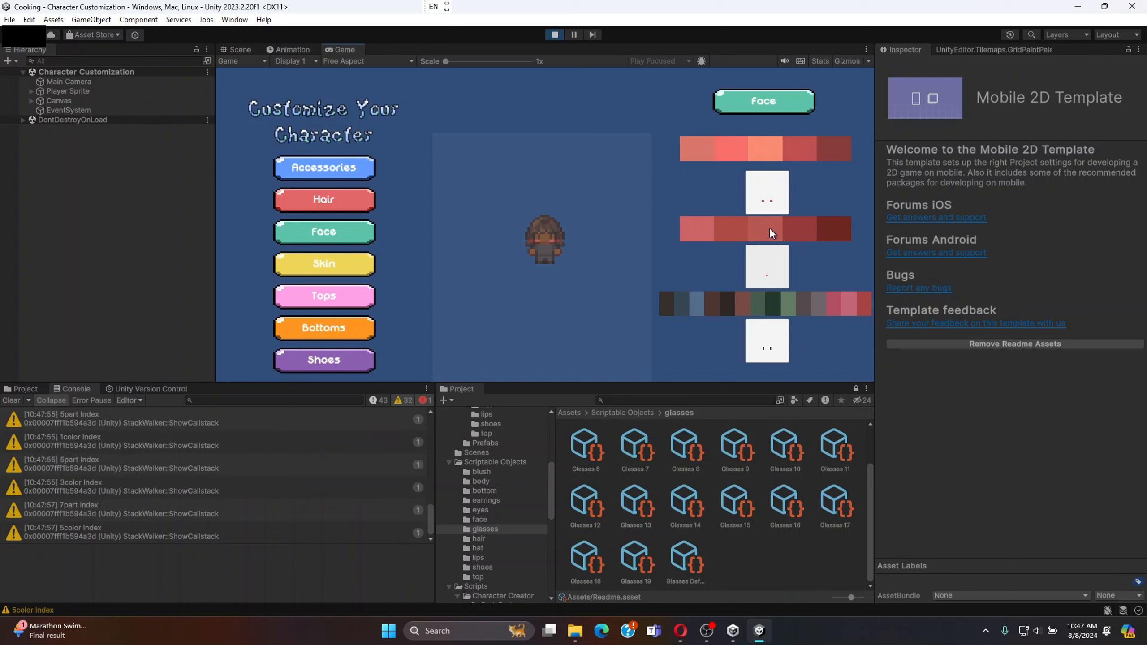
left_click(770, 229)
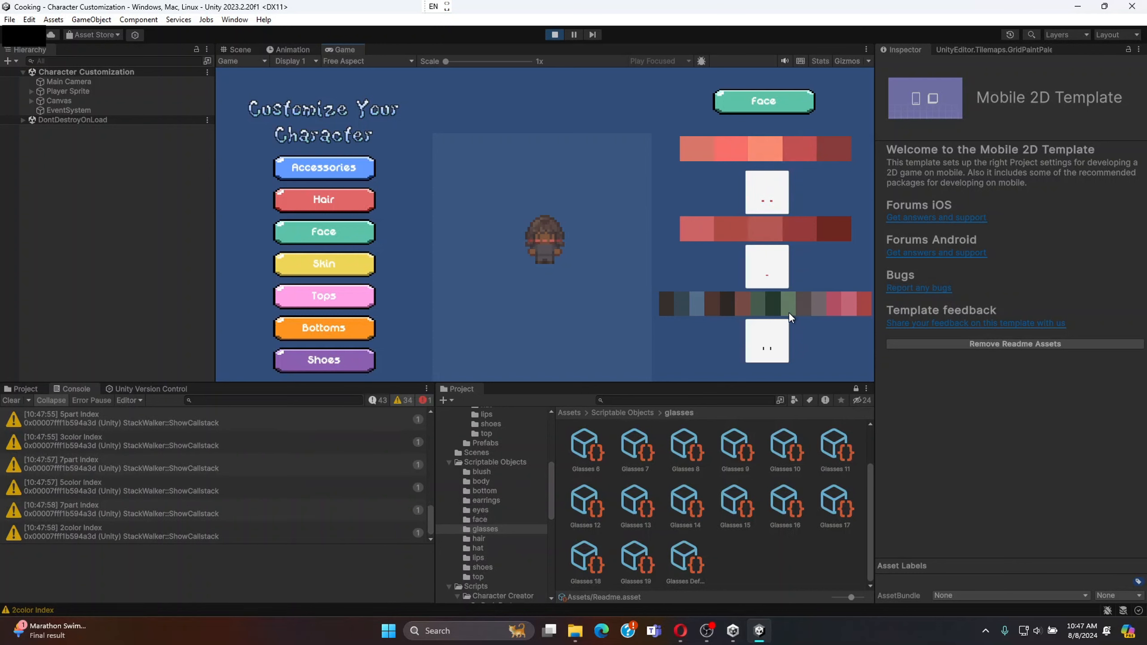
- Try green, blue and dark brown eye colors, and toggle off the character's lips and blush
left_click(768, 307)
left_click(680, 303)
left_click(664, 307)
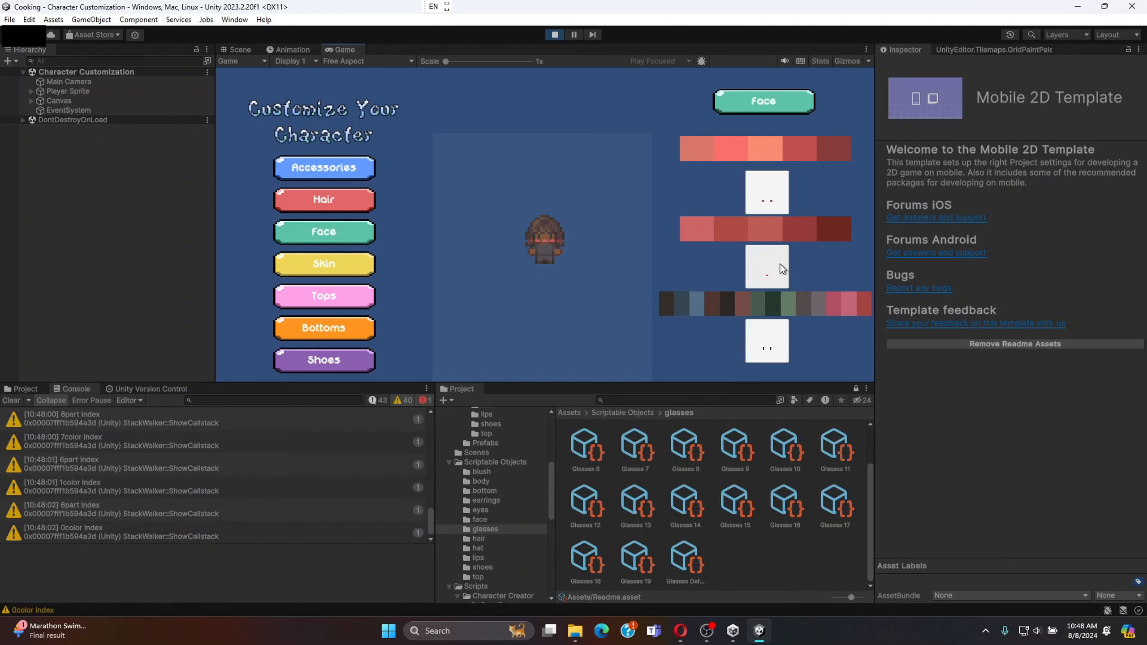
left_click(781, 269)
left_click(777, 199)
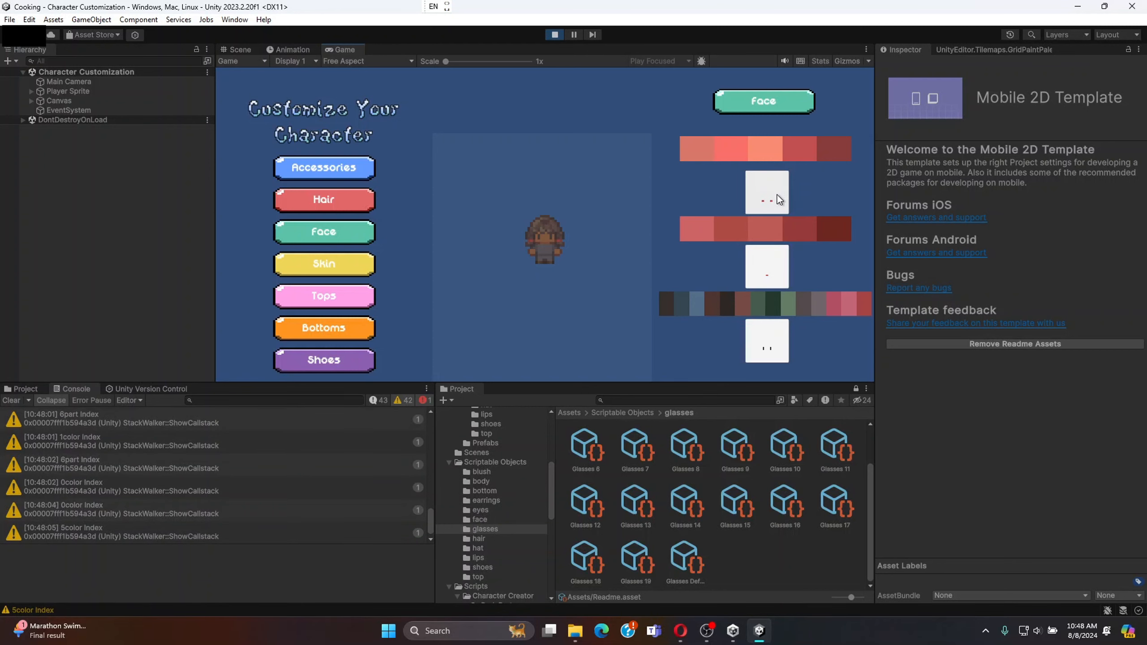
- Try several darker and lighter skin tones on the character and settle on a light orange tone
left_click(346, 262)
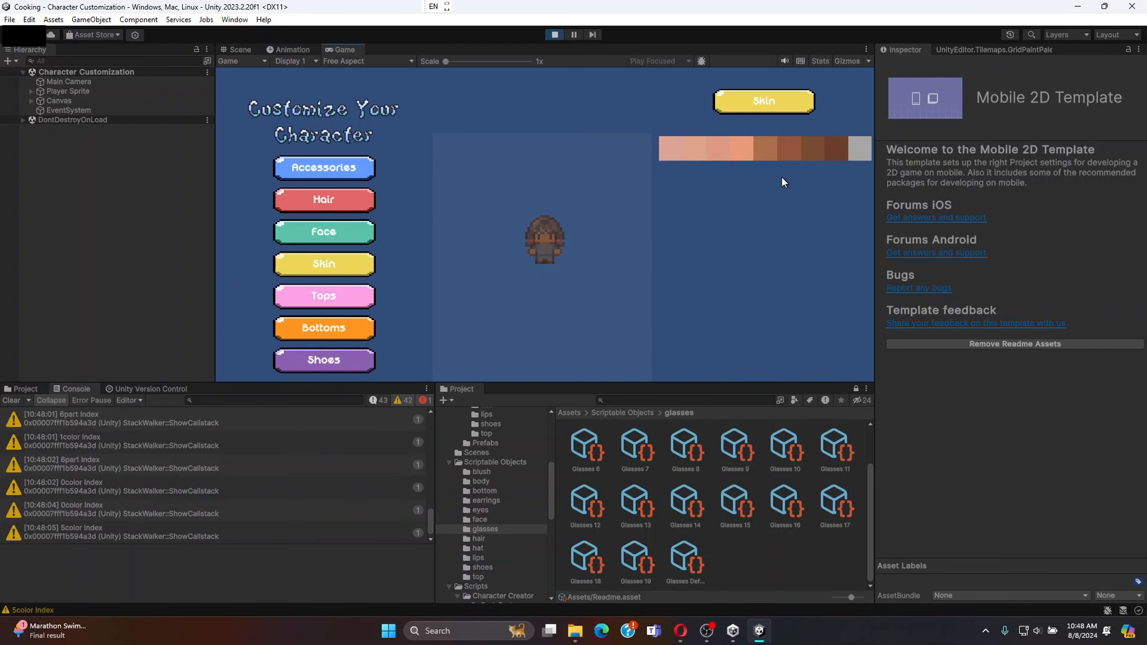
left_click(766, 153)
left_click(766, 154)
left_click(836, 154)
left_click(773, 152)
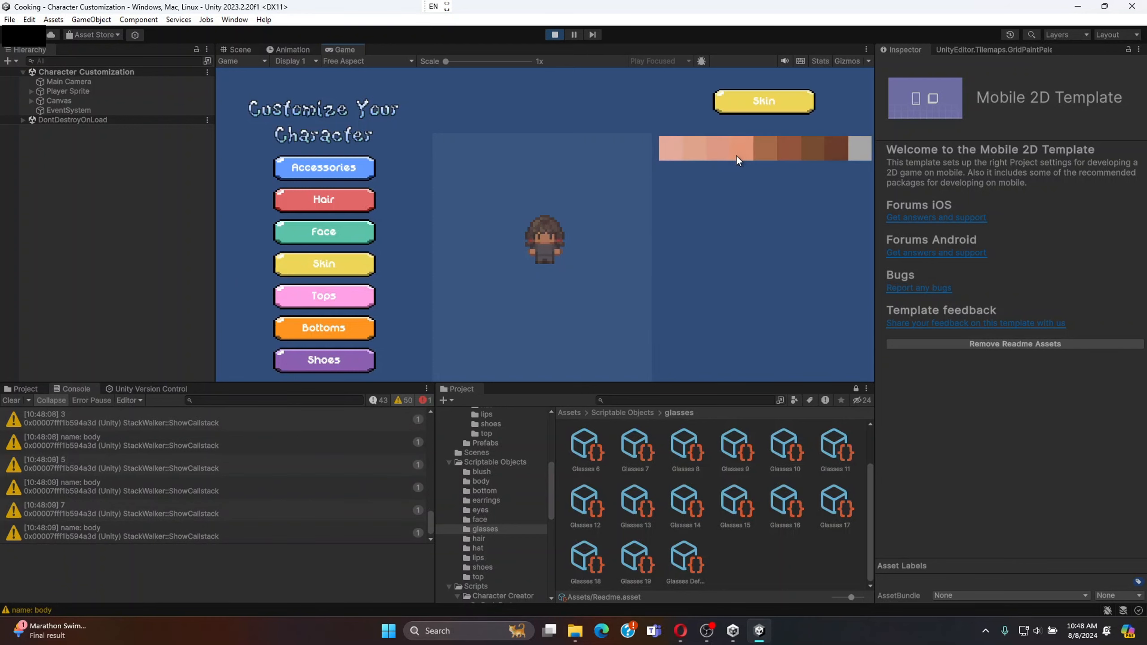
left_click(736, 156)
- Put the first top on the character, try it in brown and purple, and view the Special tops
left_click(342, 294)
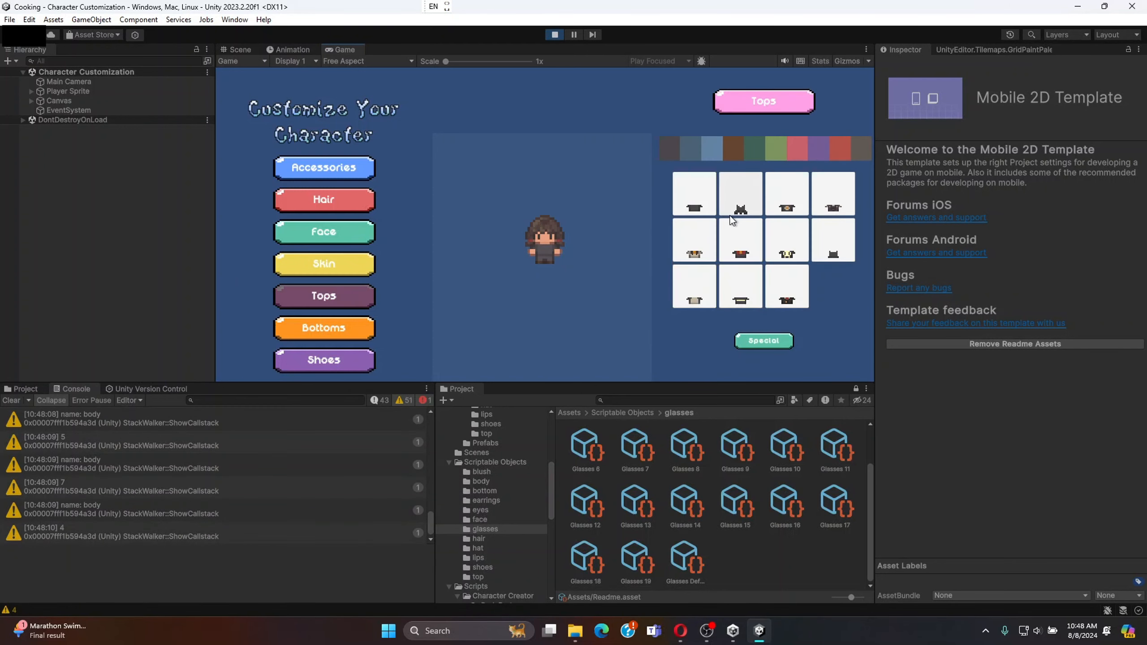
left_click(698, 198)
left_click(733, 144)
left_click(819, 149)
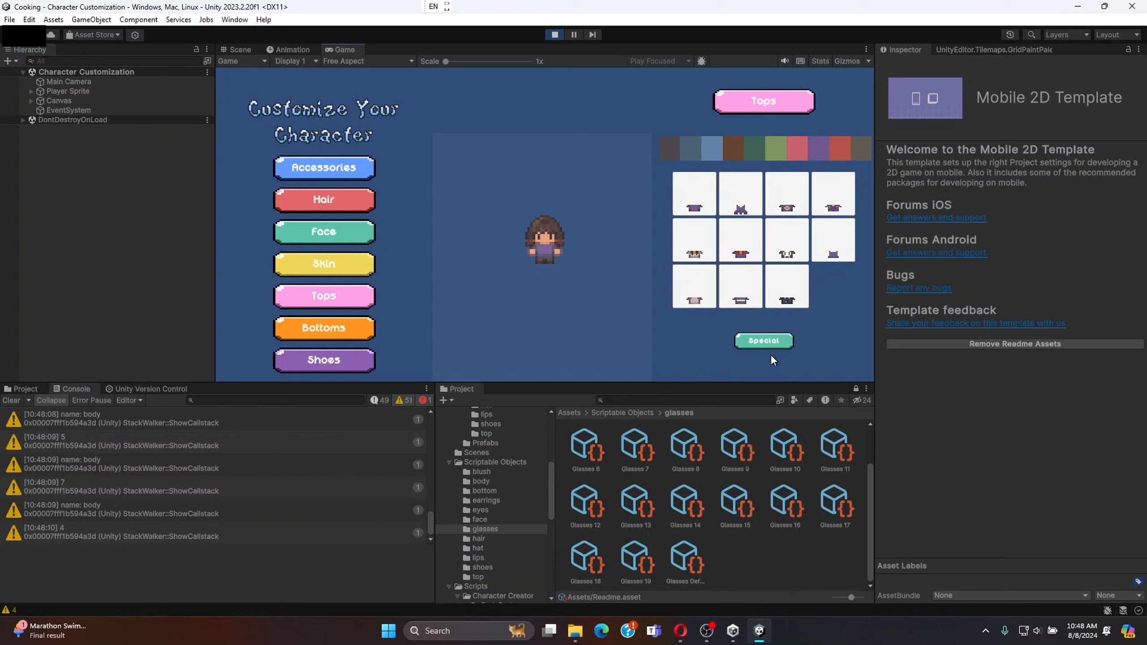
left_click(771, 340)
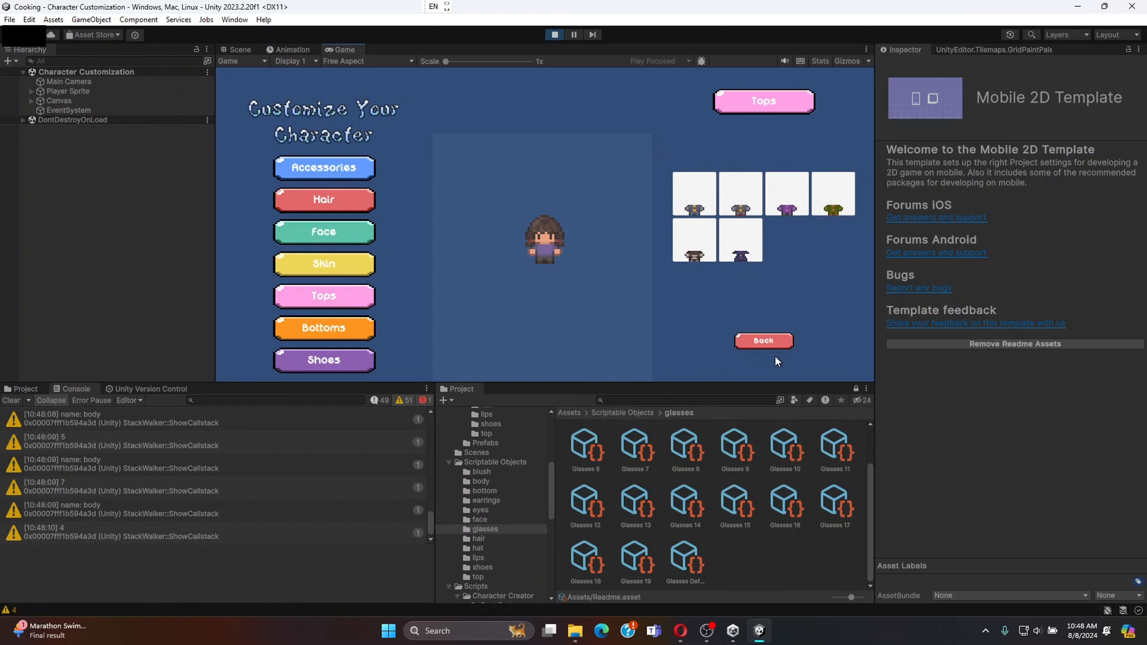
left_click(766, 342)
- Recolor the character's bottoms purple and try the third style in the Bottoms category
left_click(359, 325)
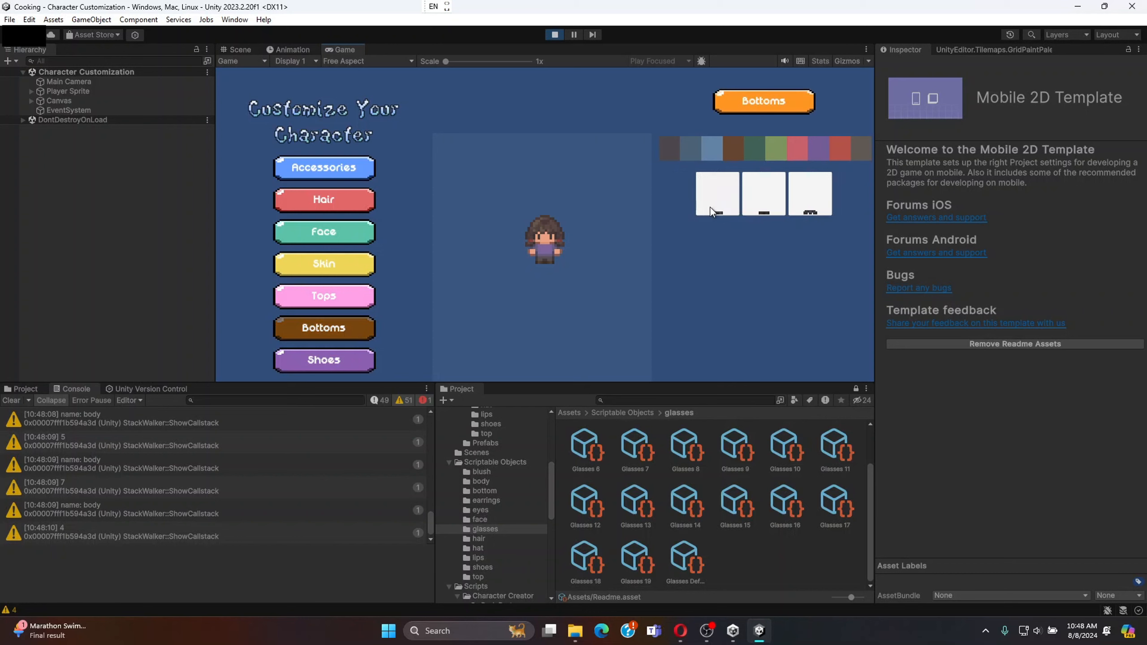
left_click(819, 146)
left_click(796, 203)
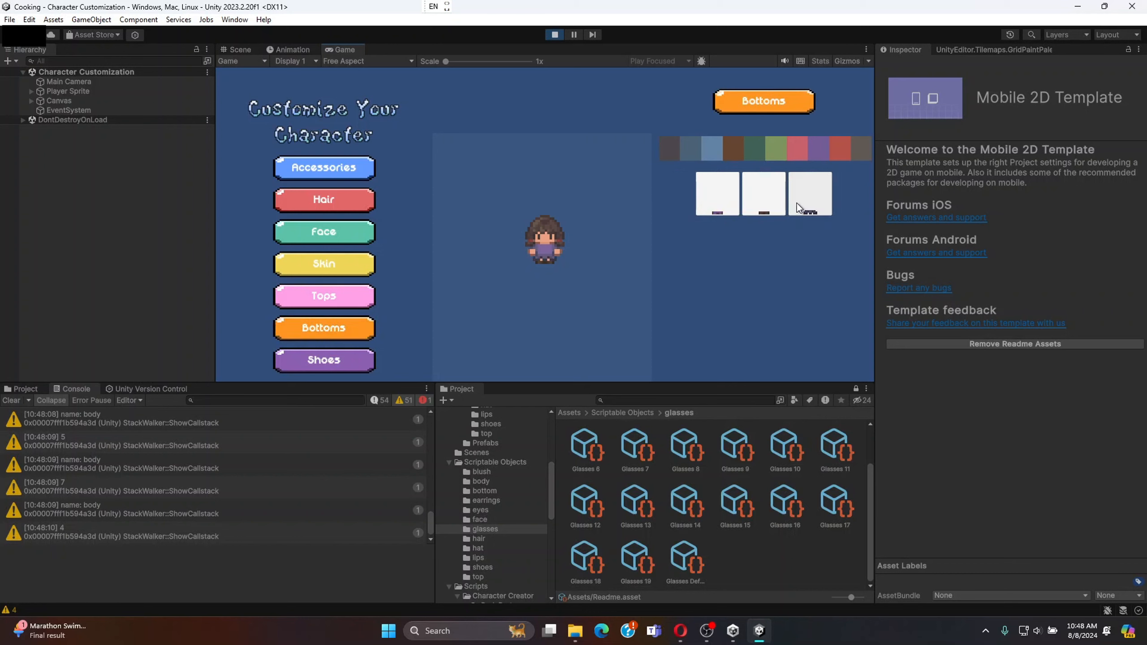
- Try several colors on the character's shoes, including purple, green and brown
left_click(337, 352)
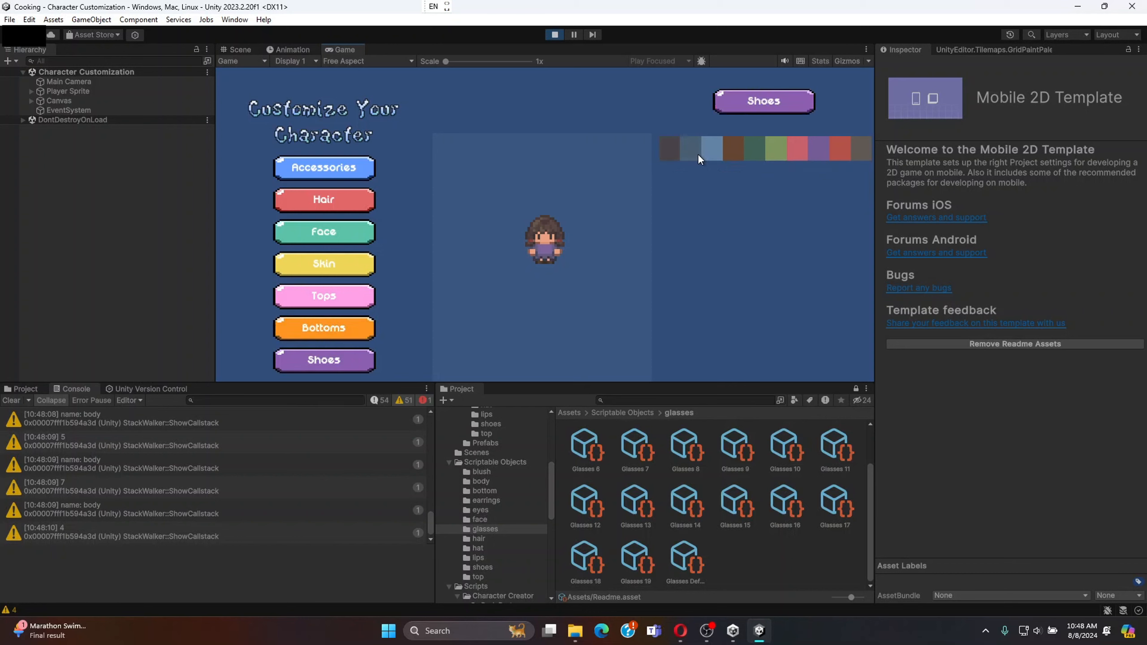
left_click(818, 154)
left_click(761, 151)
left_click(725, 152)
left_click(724, 151)
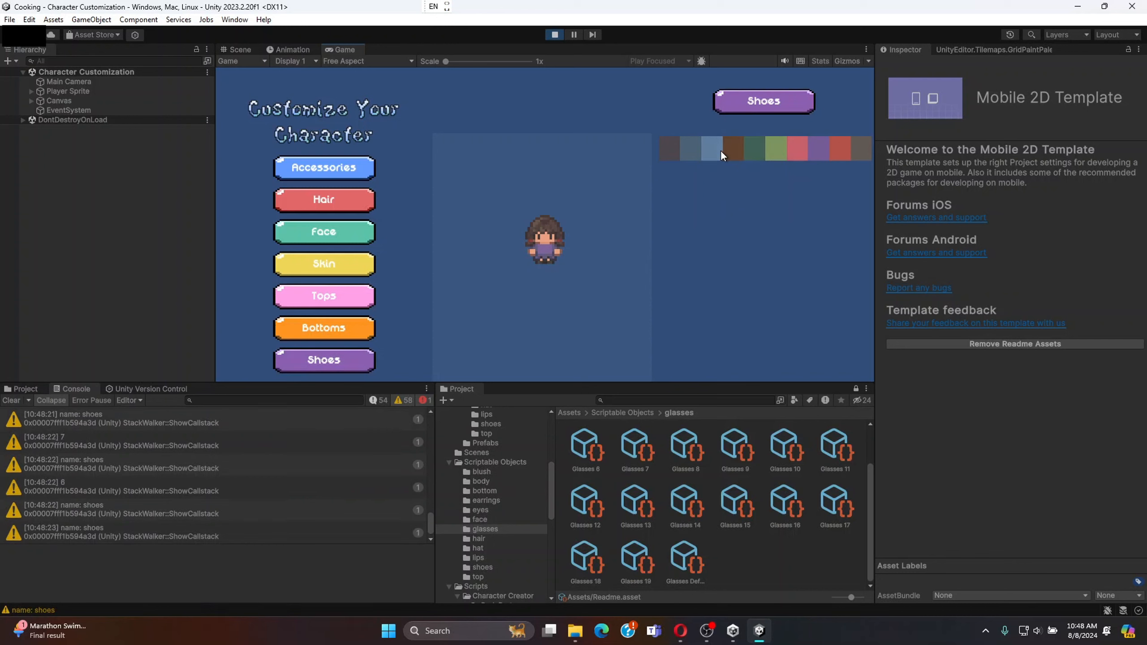
- Stop Play mode and narrow the Hierarchy panel
left_click(556, 34)
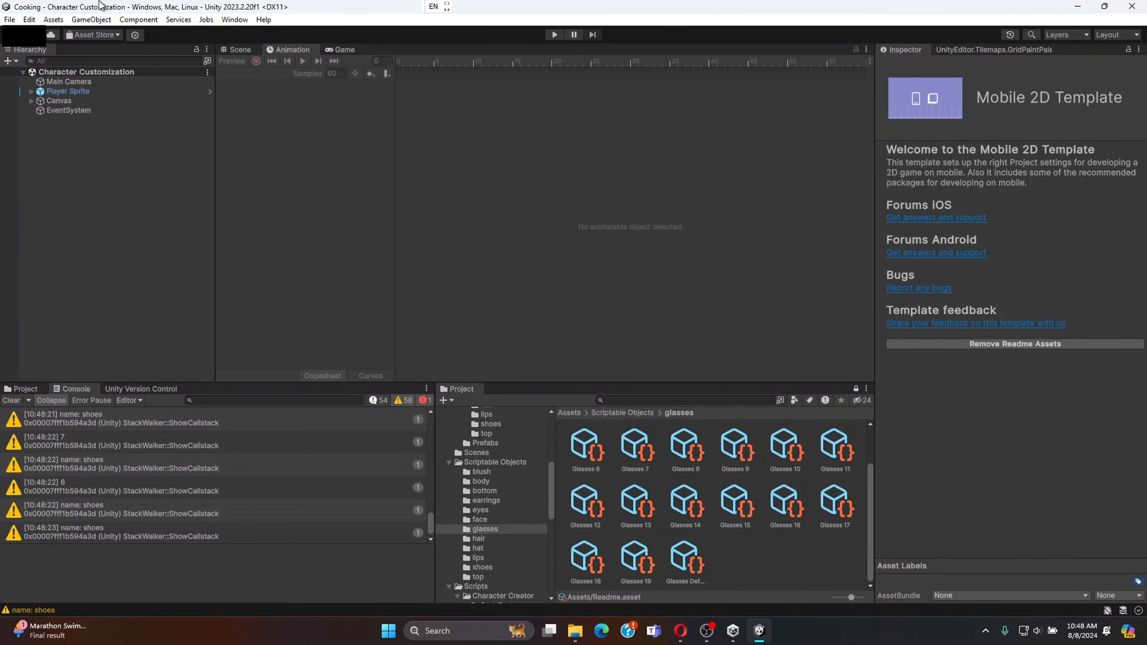
left_click_drag(217, 79, 184, 101)
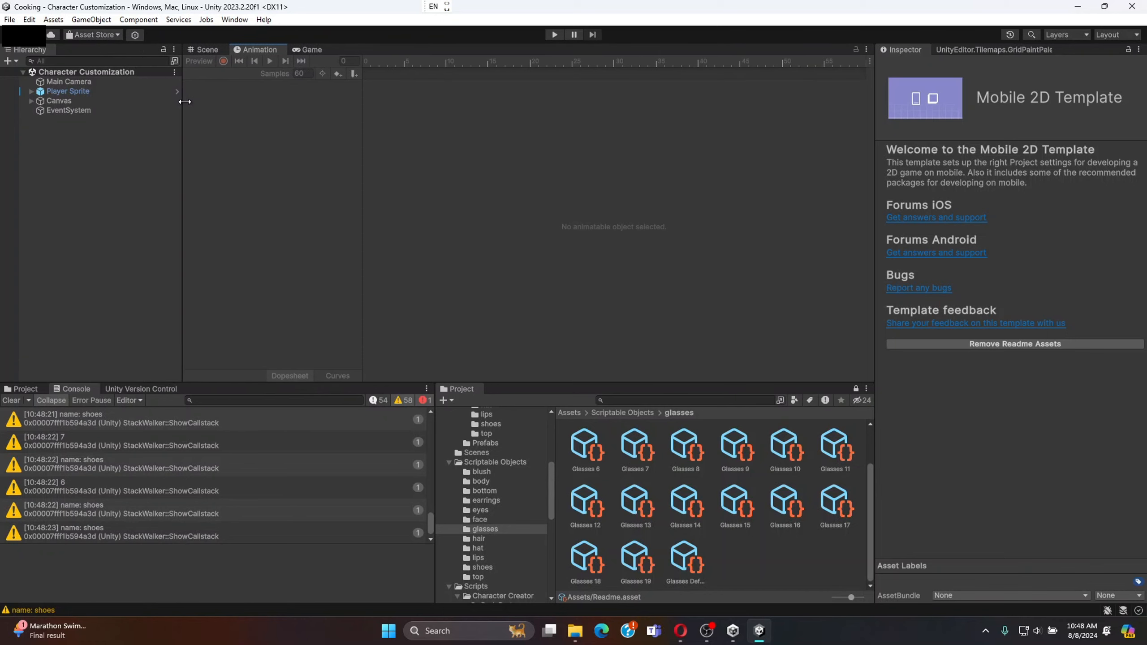